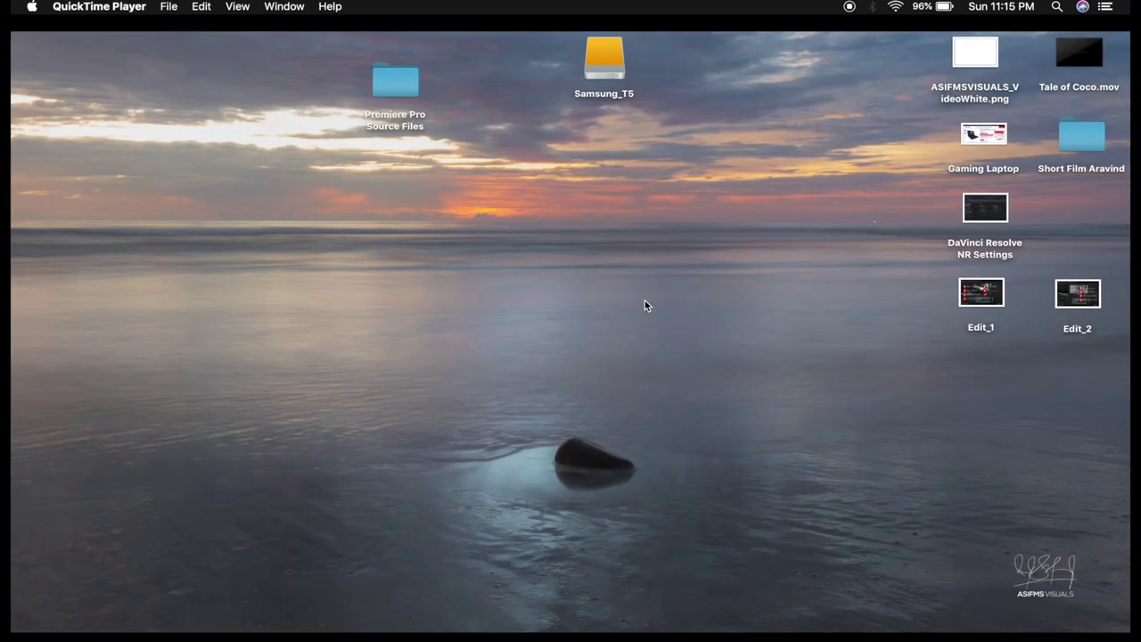
Step: Launch Adobe Premiere Pro CC 2018 from Launchpad and wait for its Start screen
key(F4)
scroll(644, 300, right, 3)
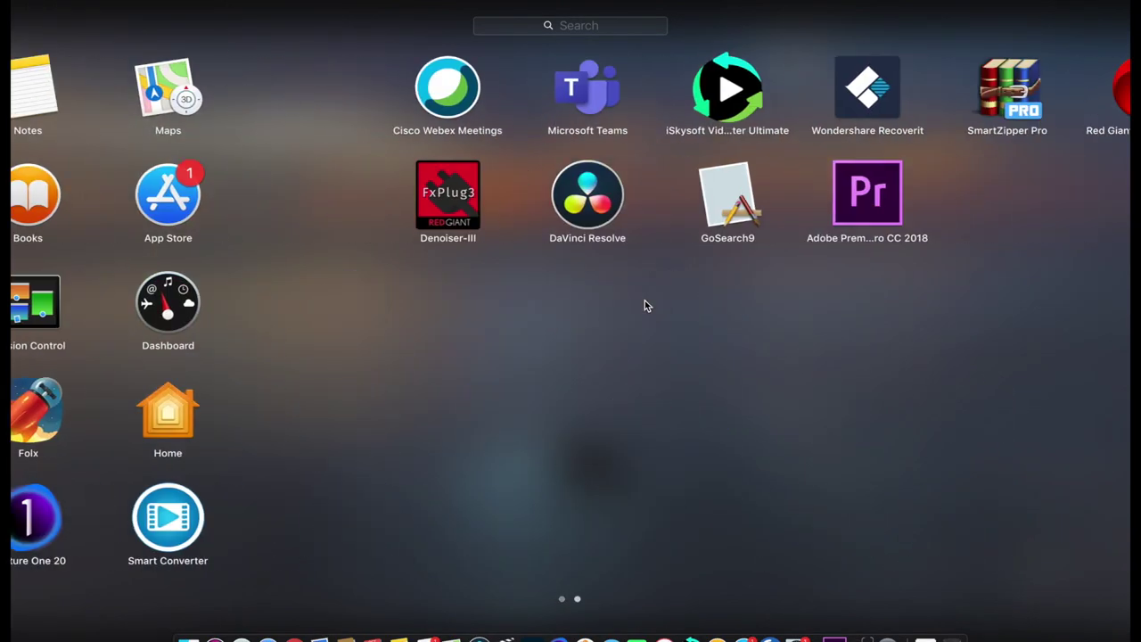
click(580, 213)
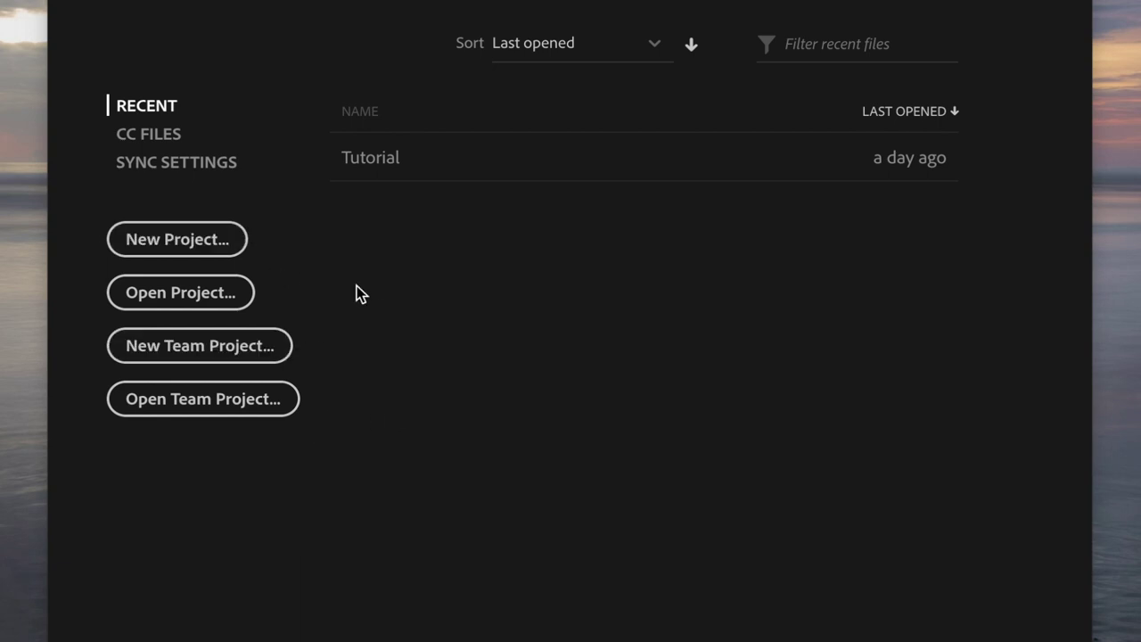
click(216, 249)
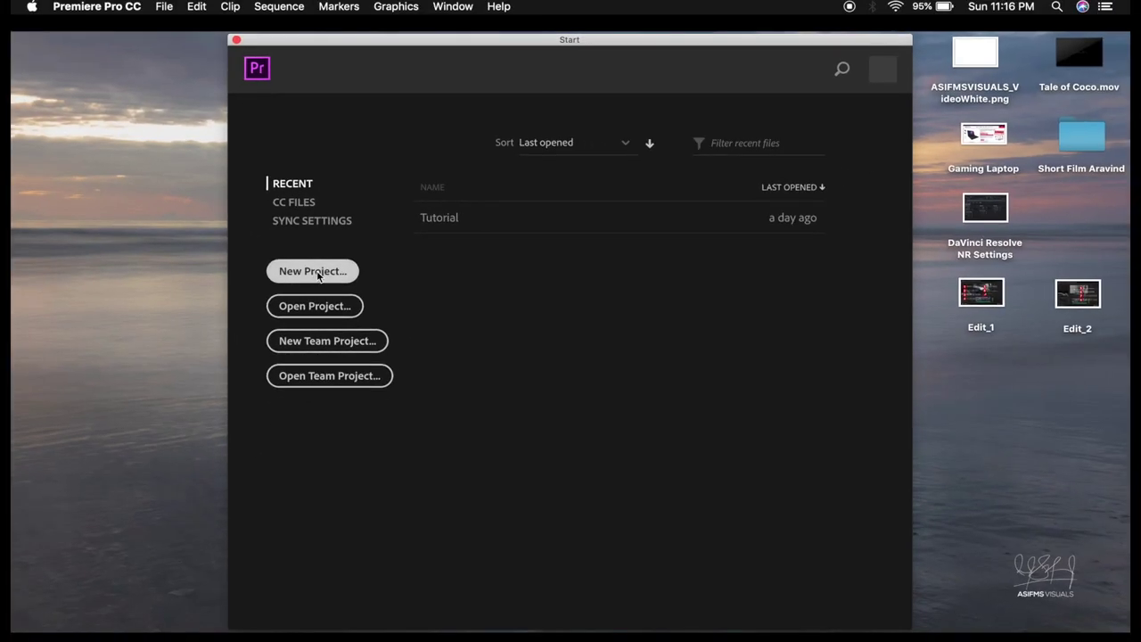
Step: Create a new project named 'Premiere Tutorial' with the Desktop as its save location
click(319, 275)
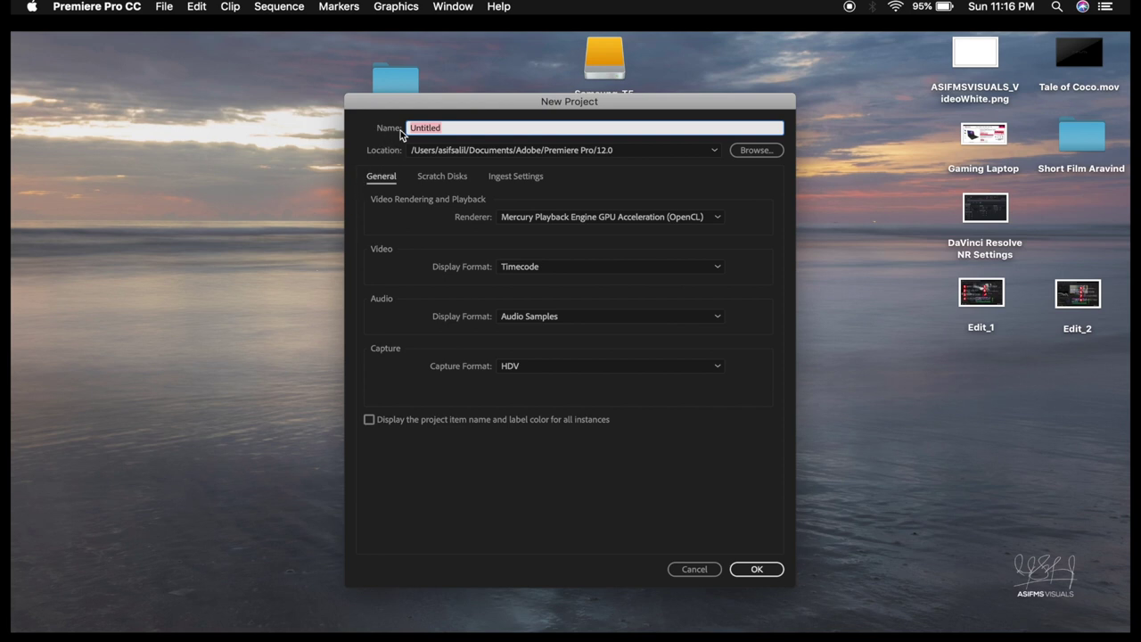
text(Premiere Tutorial)
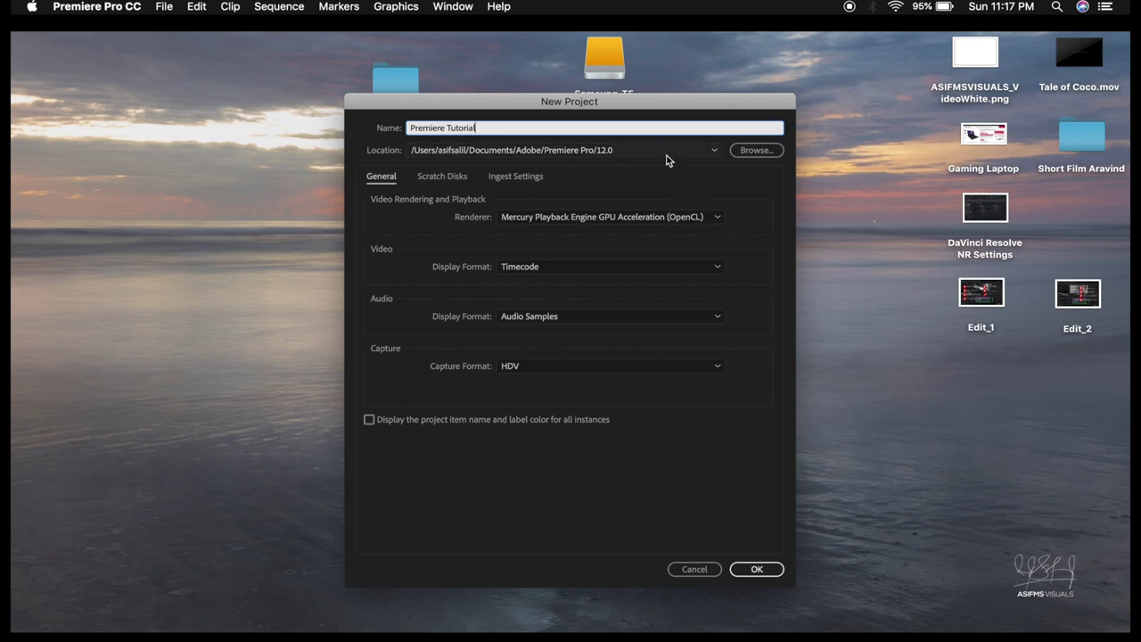
click(757, 154)
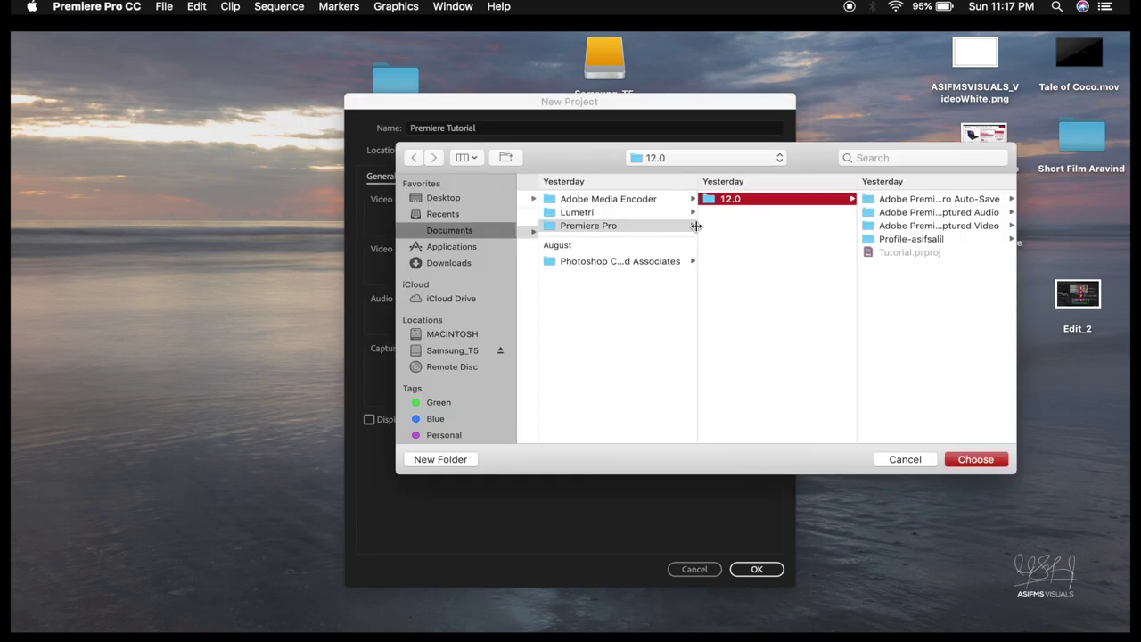
click(452, 200)
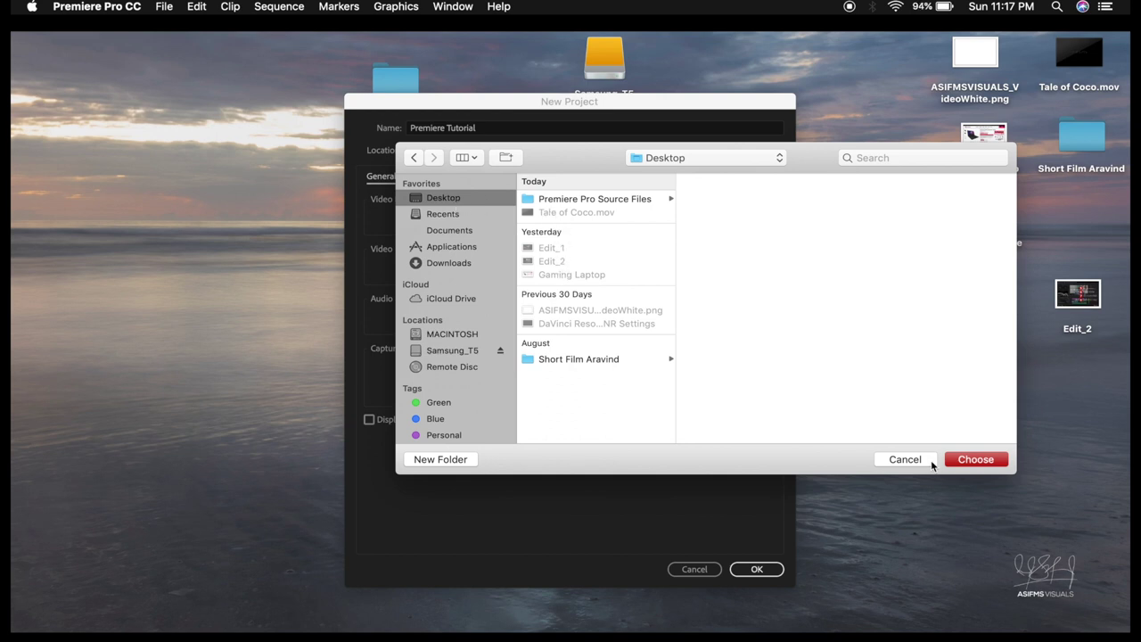
click(976, 460)
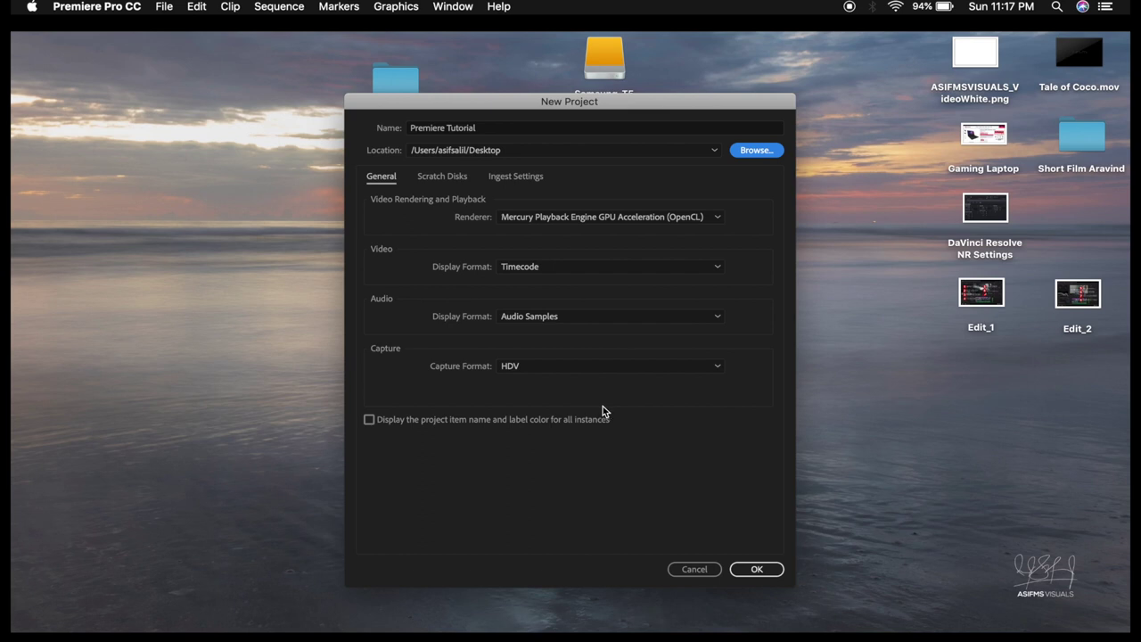
click(762, 571)
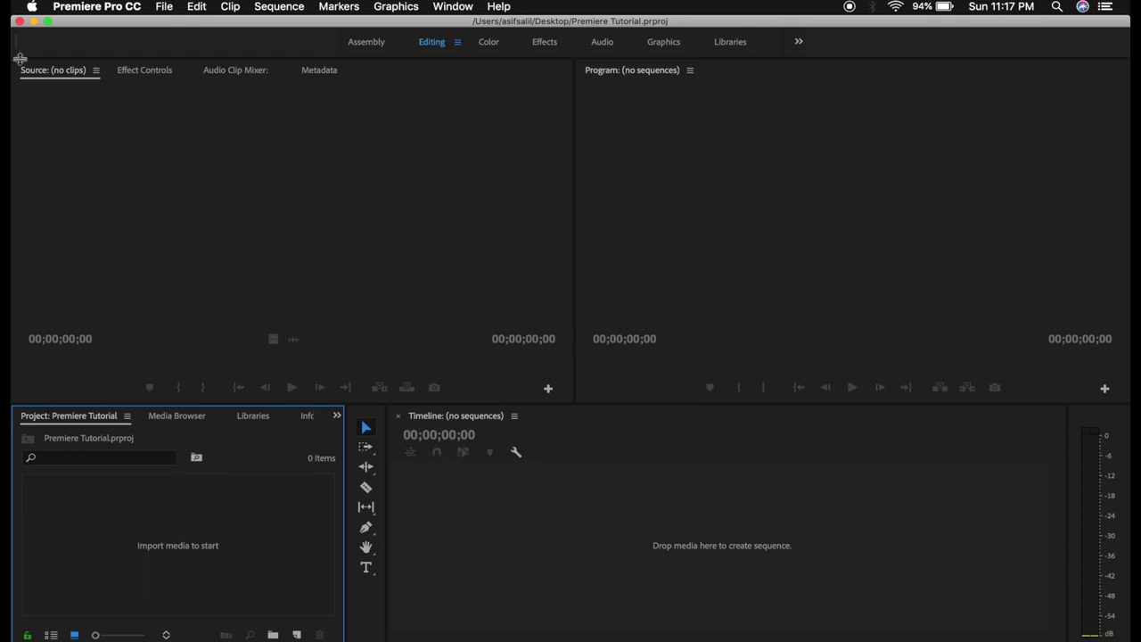
Step: Minimize Premiere, confirm Premiere Tutorial.prproj is on the Desktop, then restore Premiere
click(33, 21)
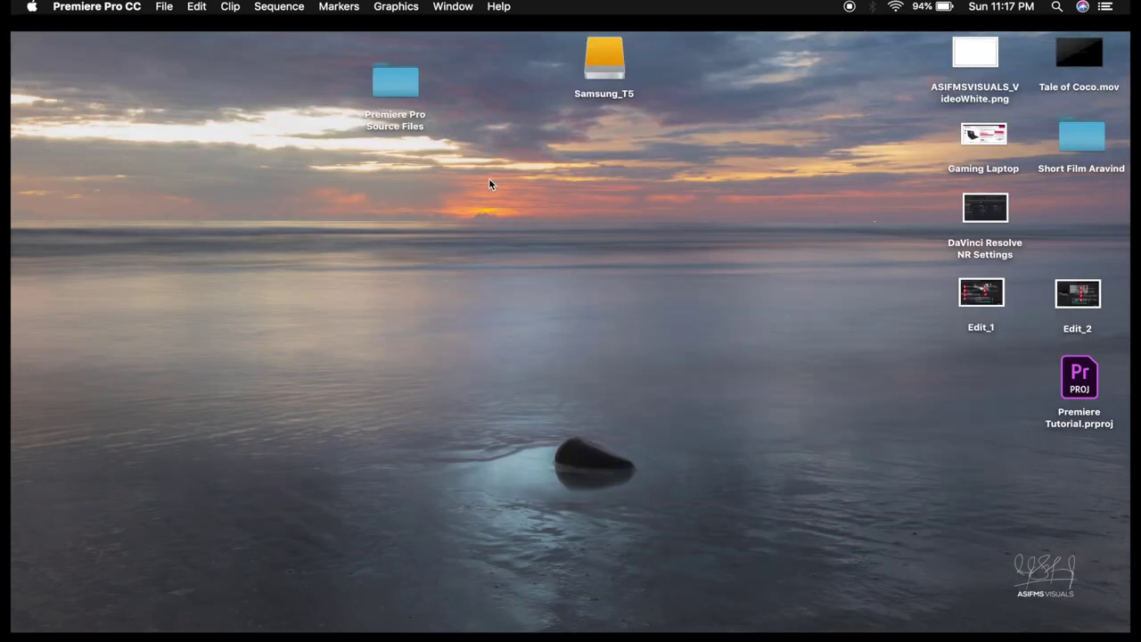
click(1069, 378)
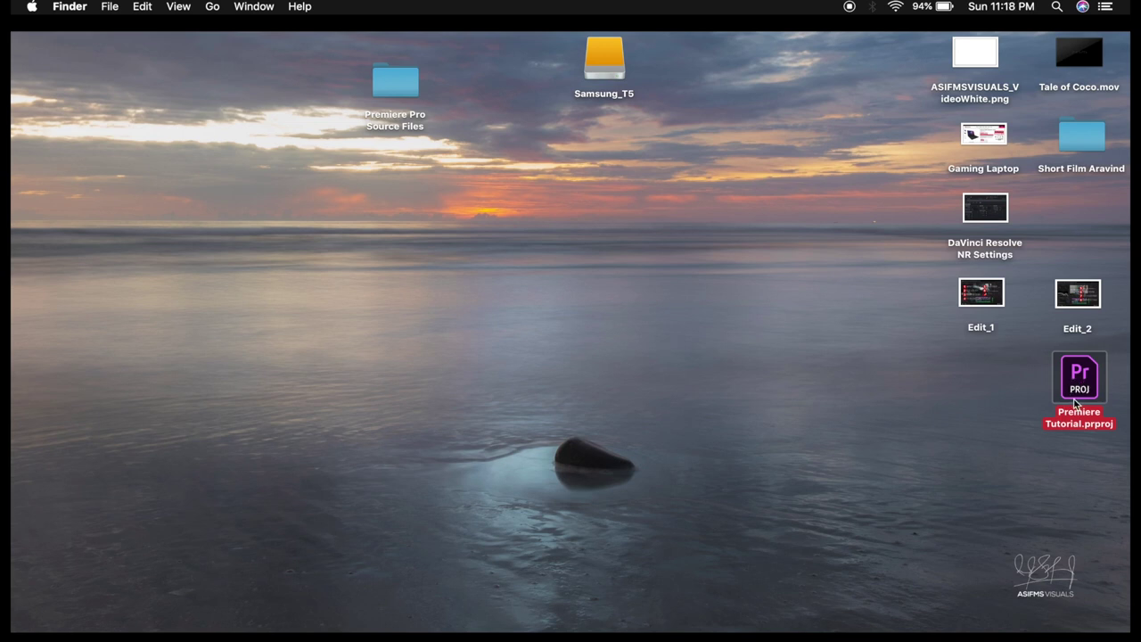
click(824, 635)
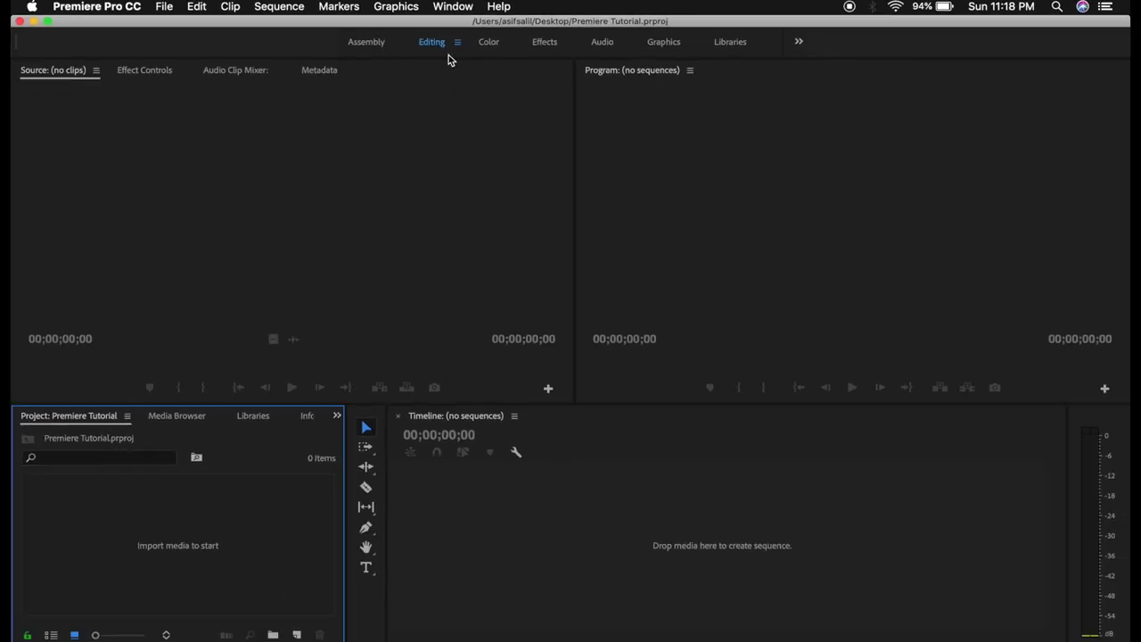
click(373, 42)
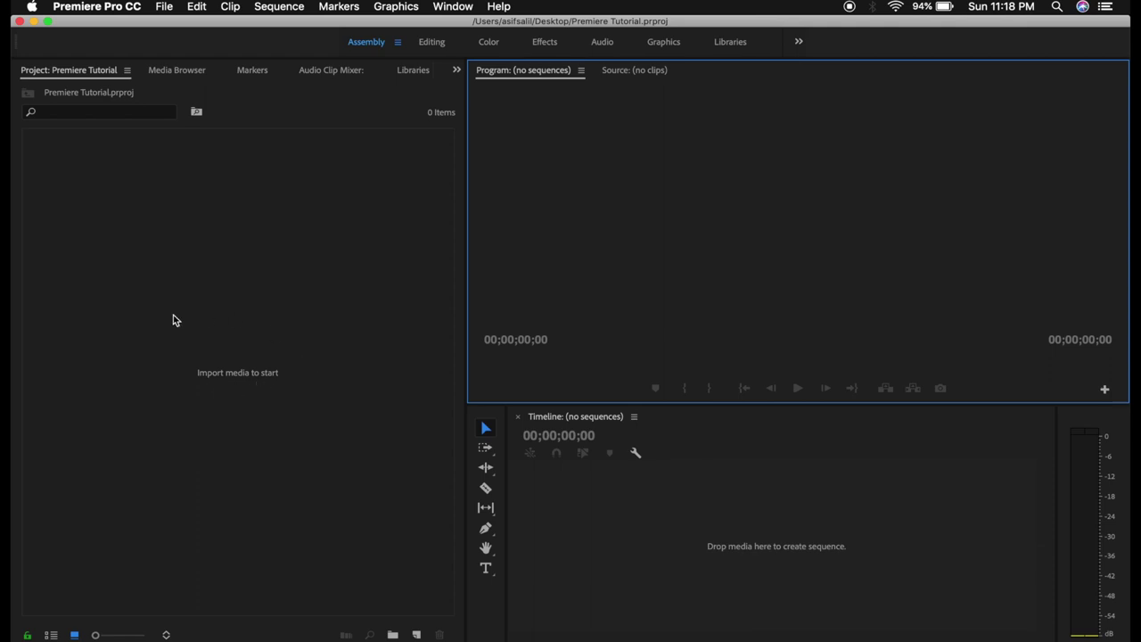
click(279, 388)
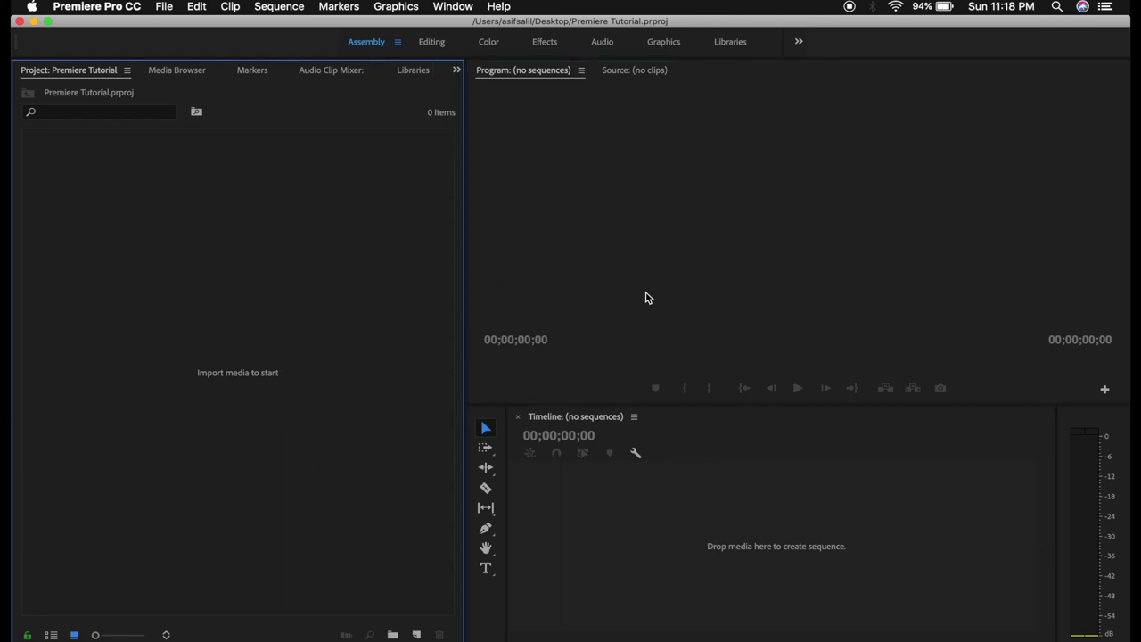
click(432, 44)
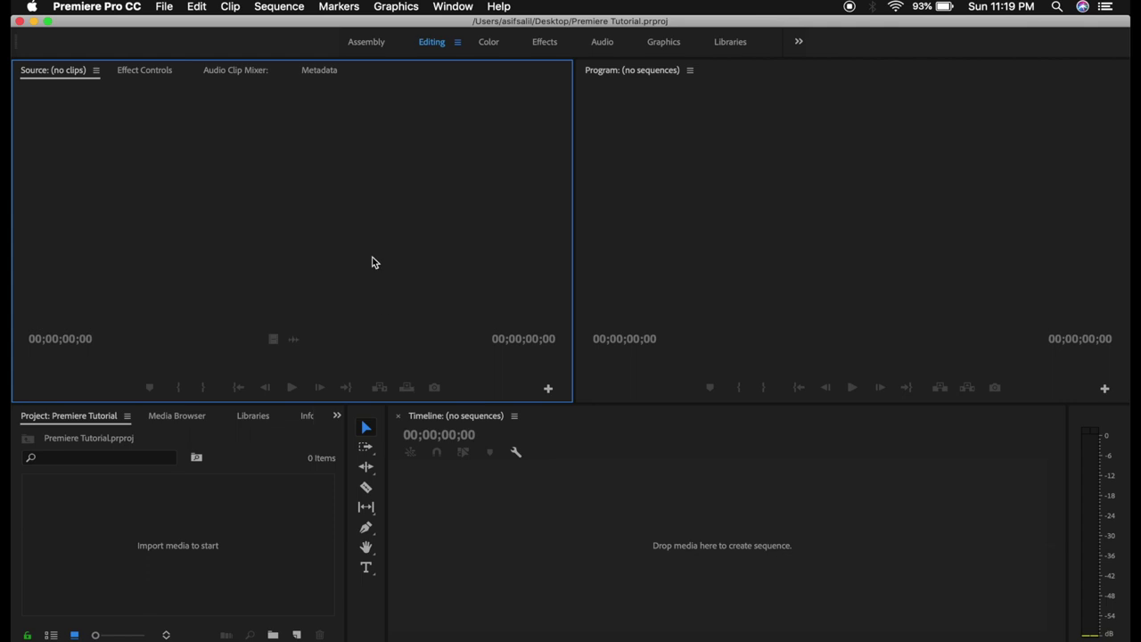
click(132, 533)
click(598, 530)
click(683, 282)
click(314, 229)
click(290, 389)
click(321, 394)
click(135, 539)
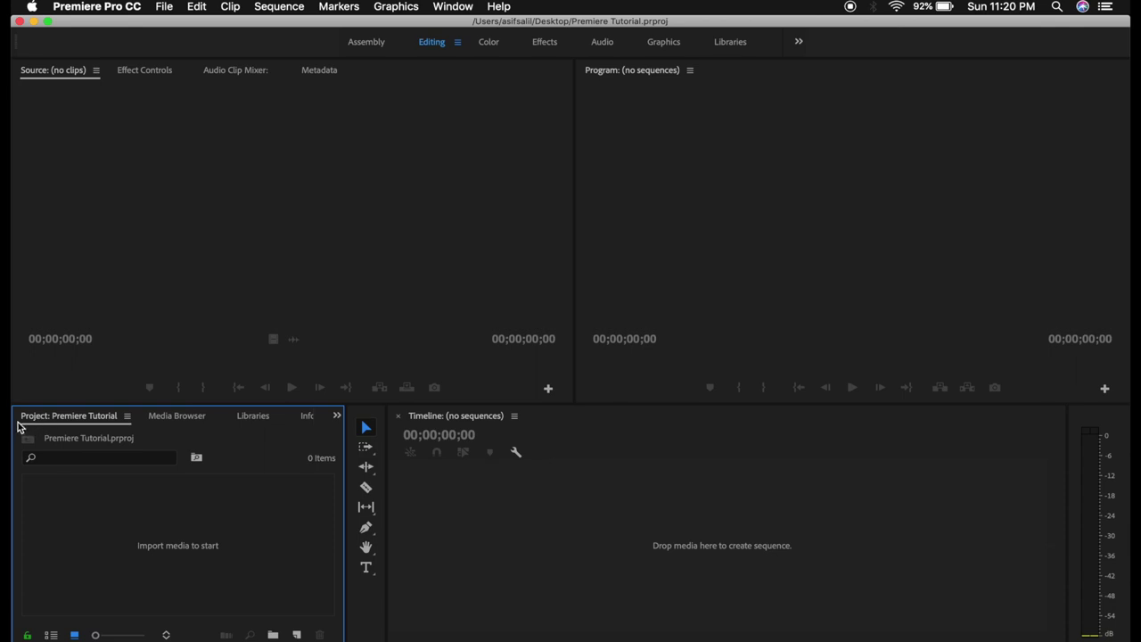
click(36, 75)
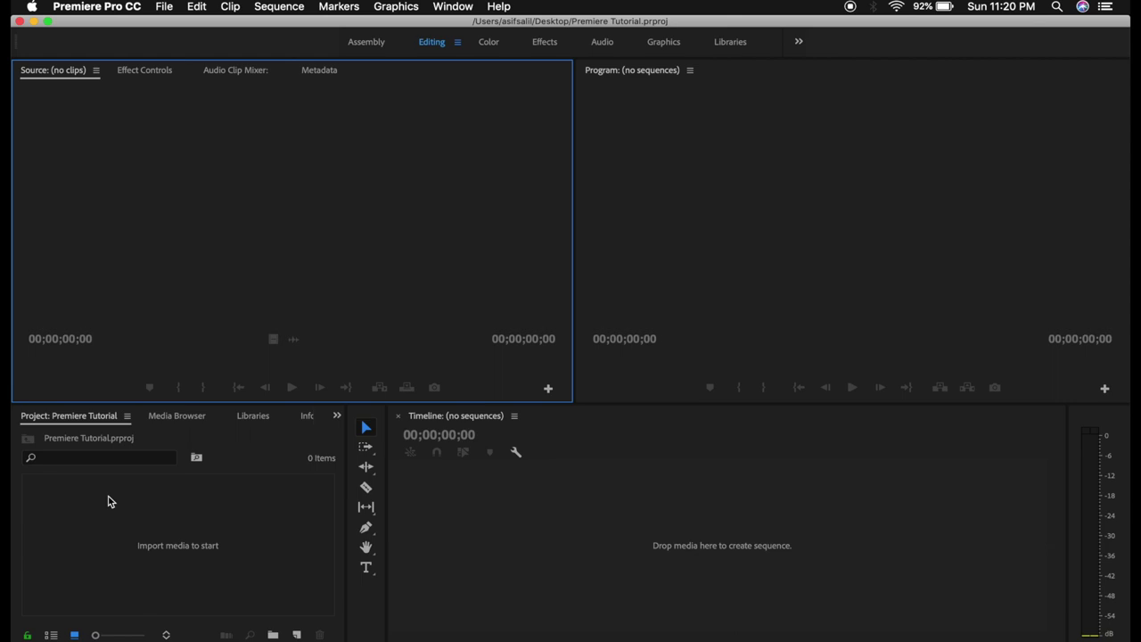
click(552, 526)
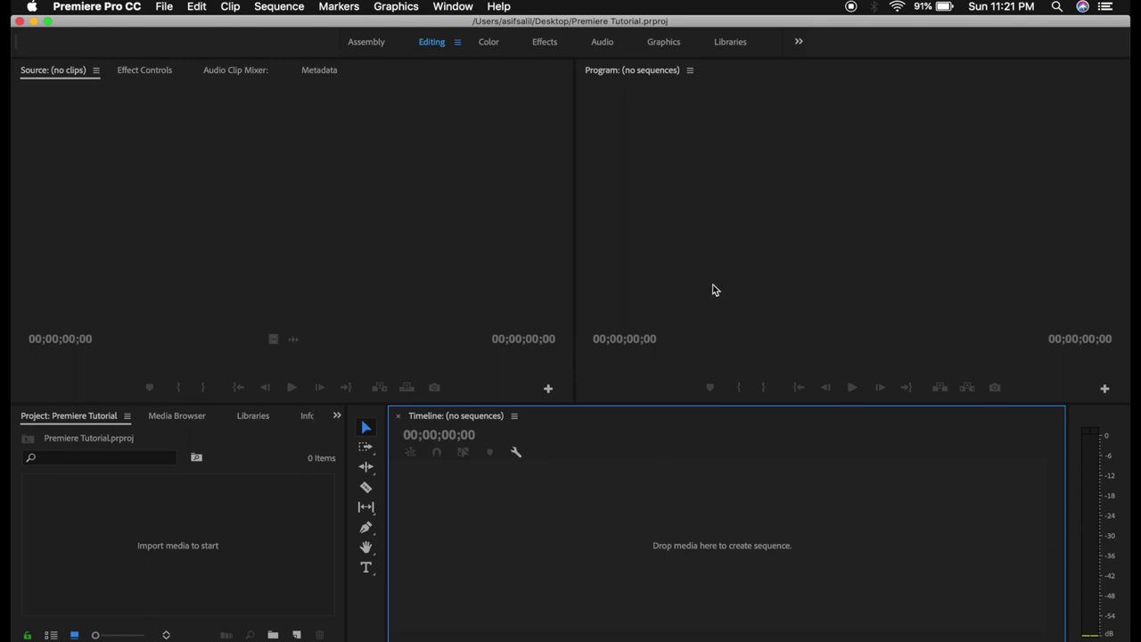
click(732, 274)
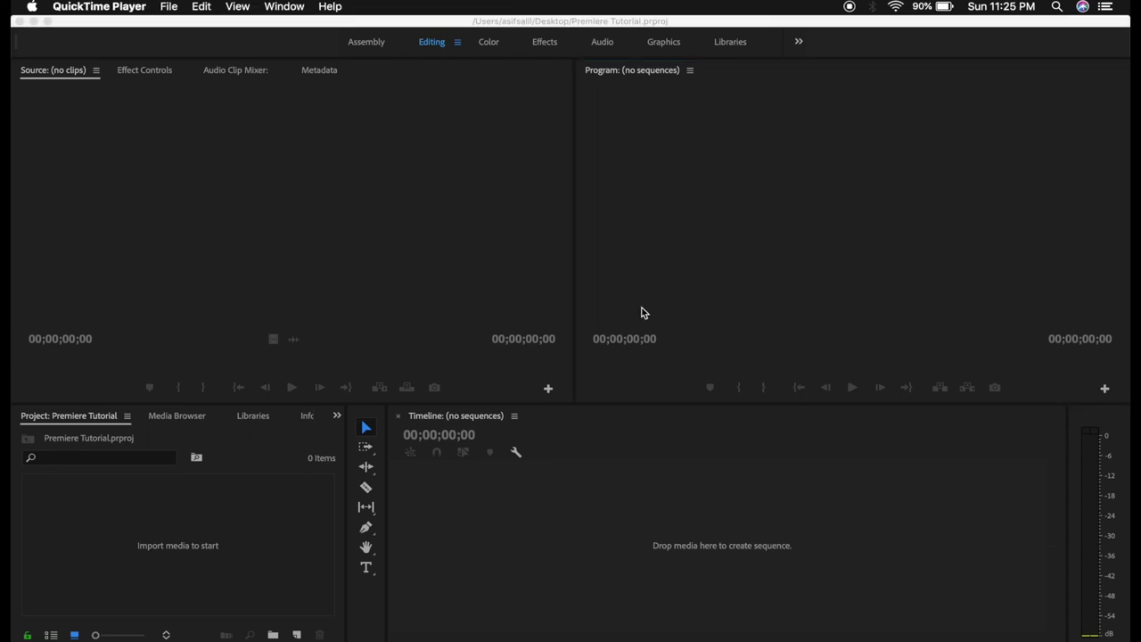
click(679, 212)
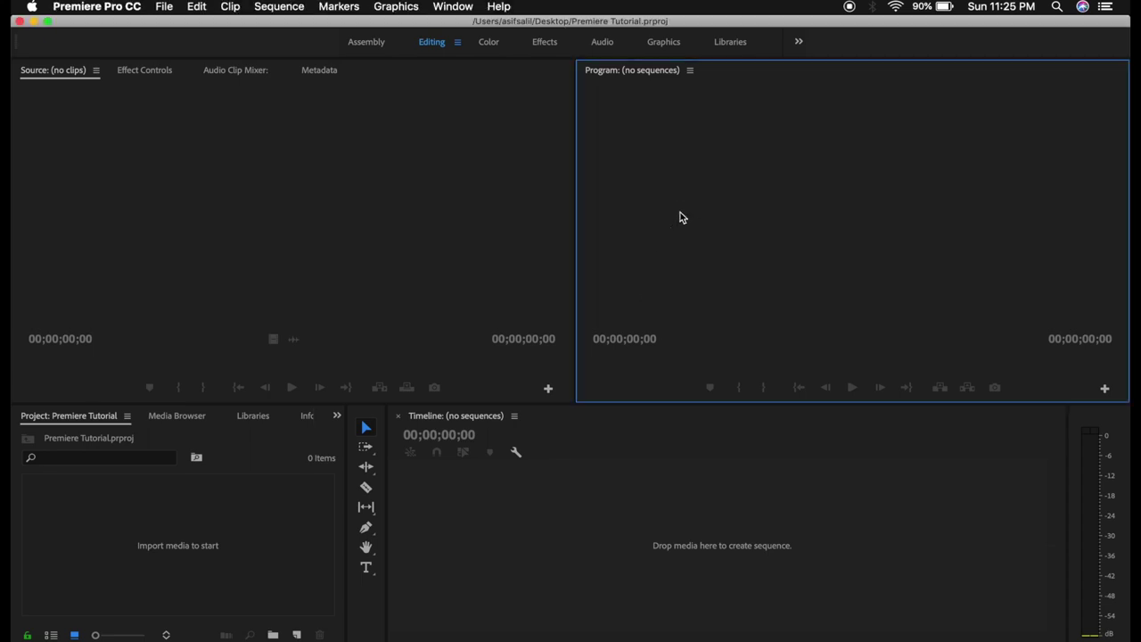
click(312, 203)
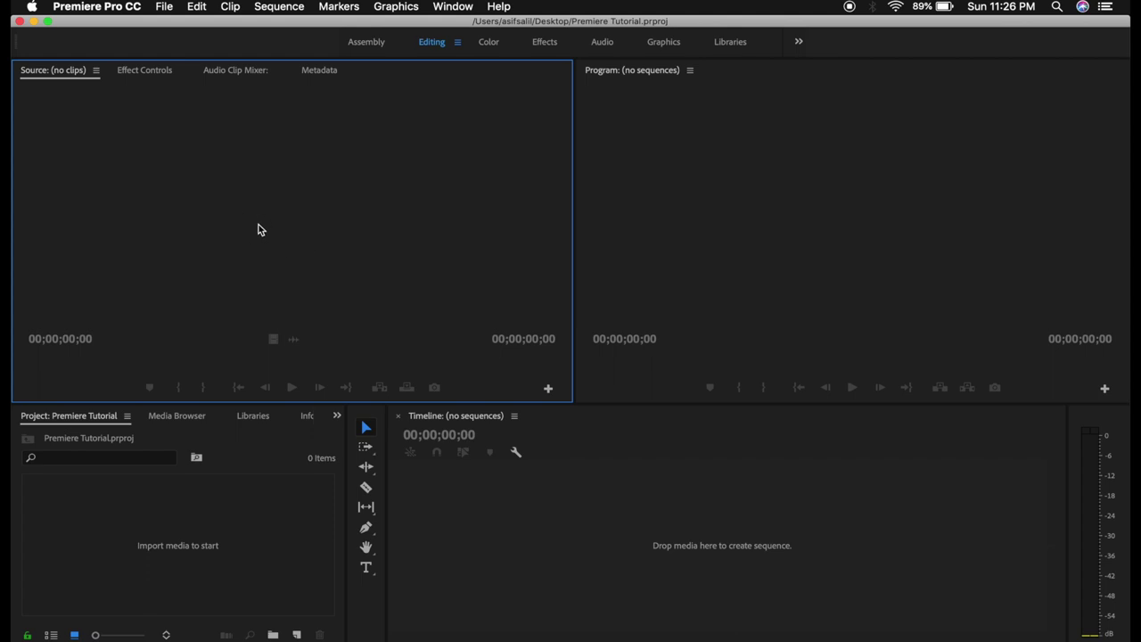
click(832, 166)
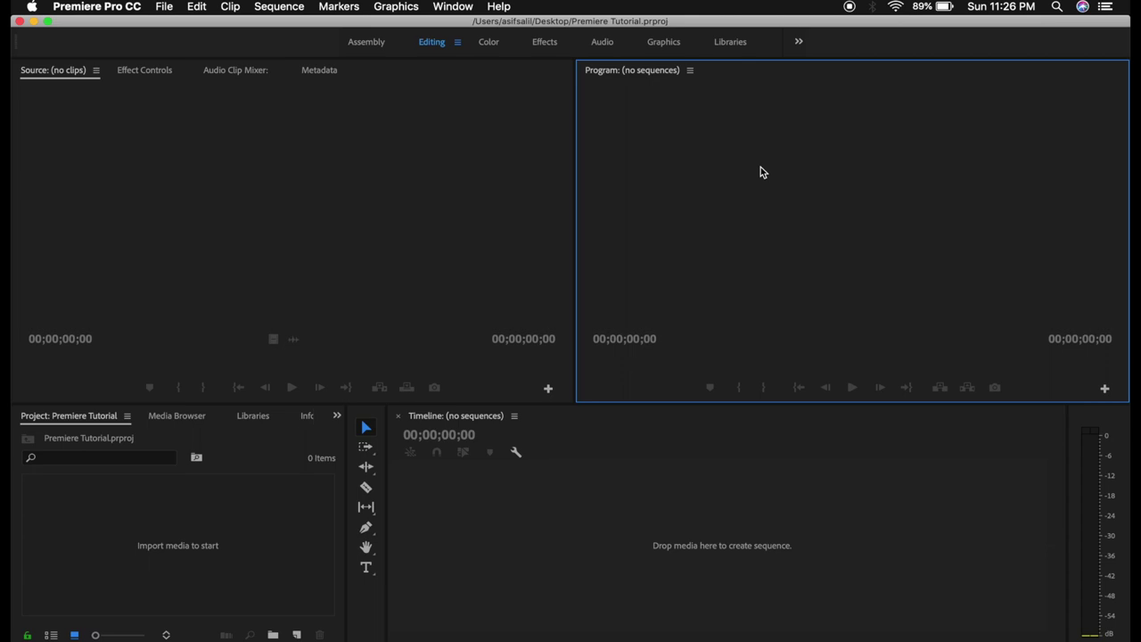
click(497, 178)
click(724, 185)
click(689, 430)
click(689, 254)
click(364, 43)
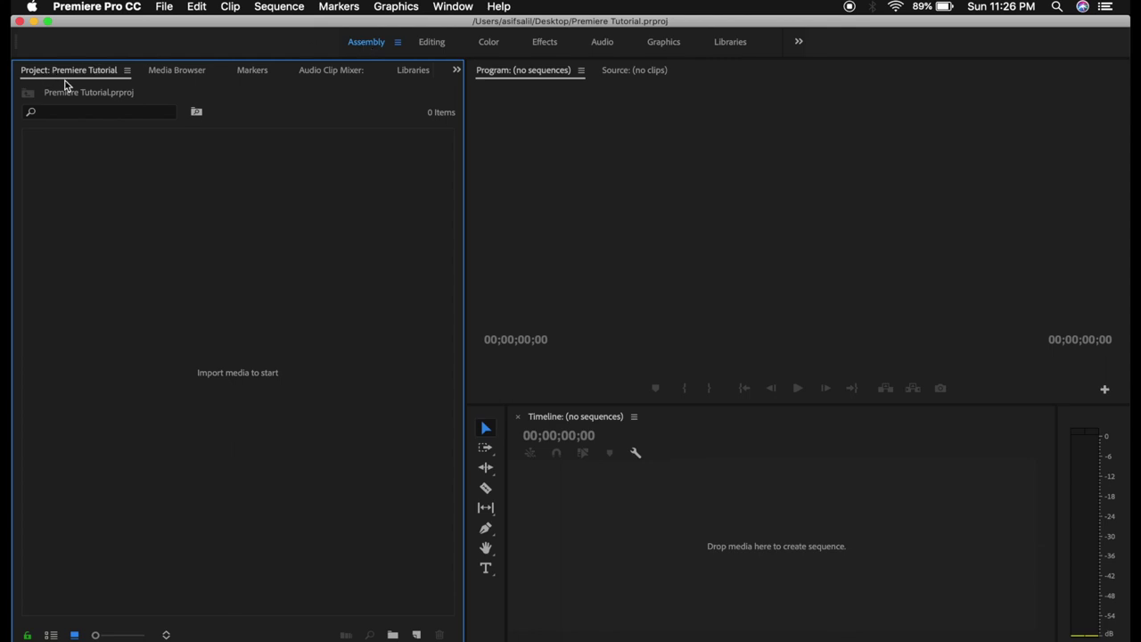
click(499, 74)
click(575, 417)
click(434, 44)
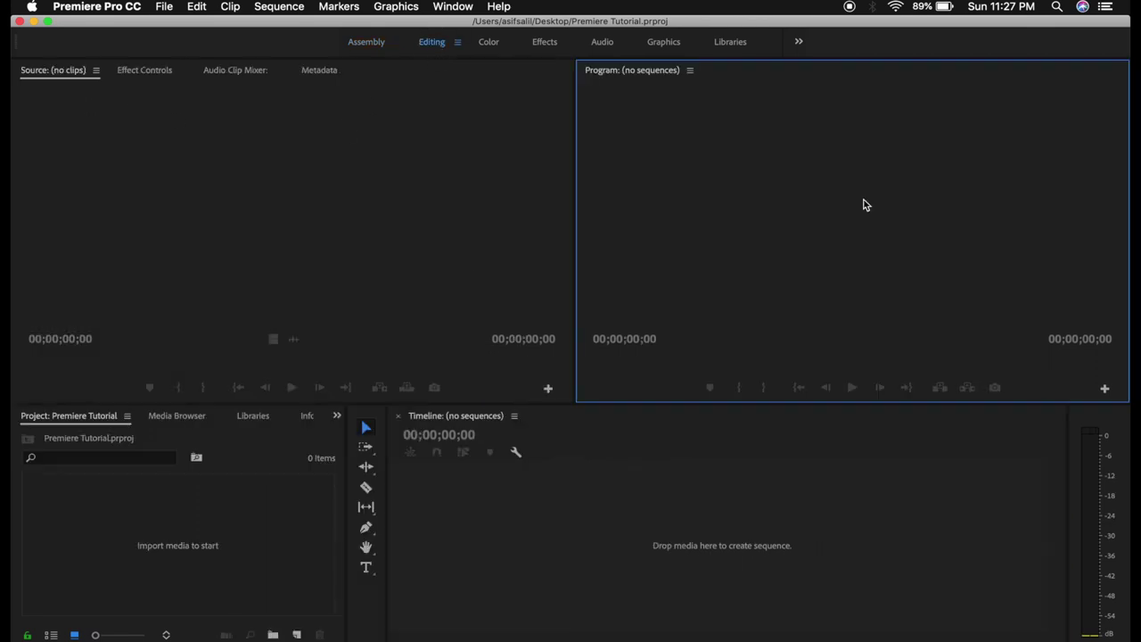
click(204, 533)
click(494, 508)
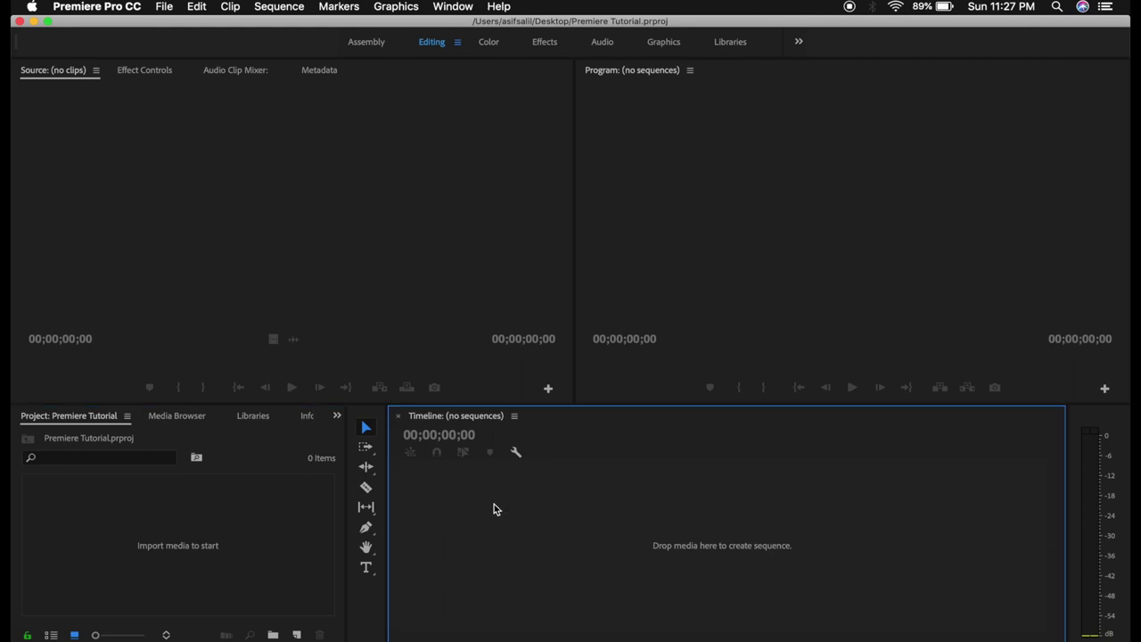
click(374, 42)
click(432, 42)
click(490, 42)
click(545, 44)
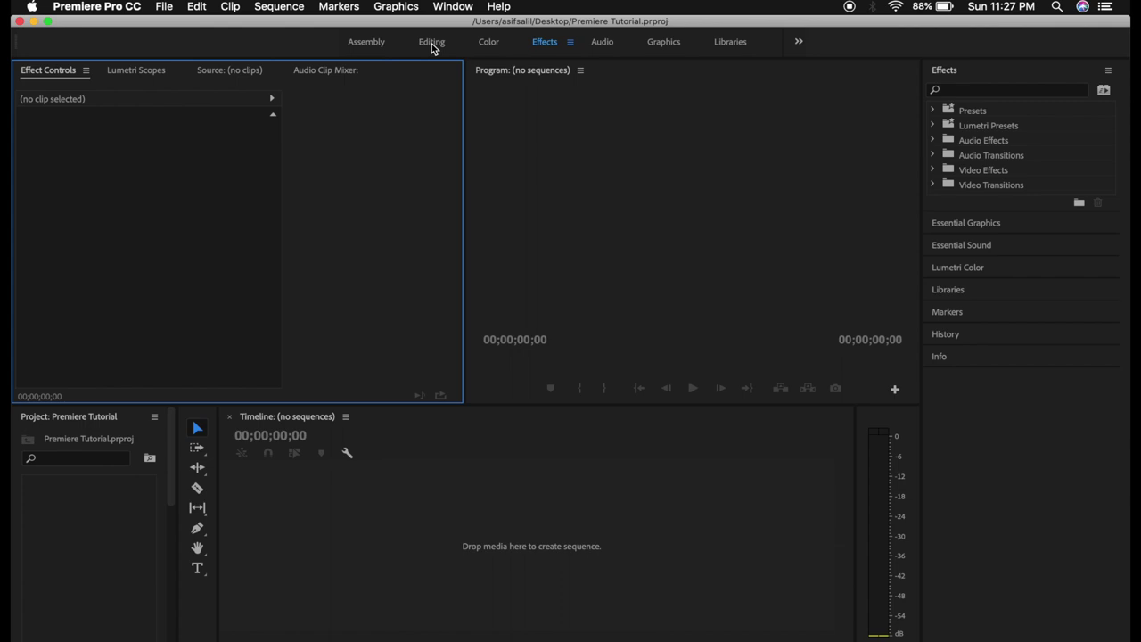
click(433, 44)
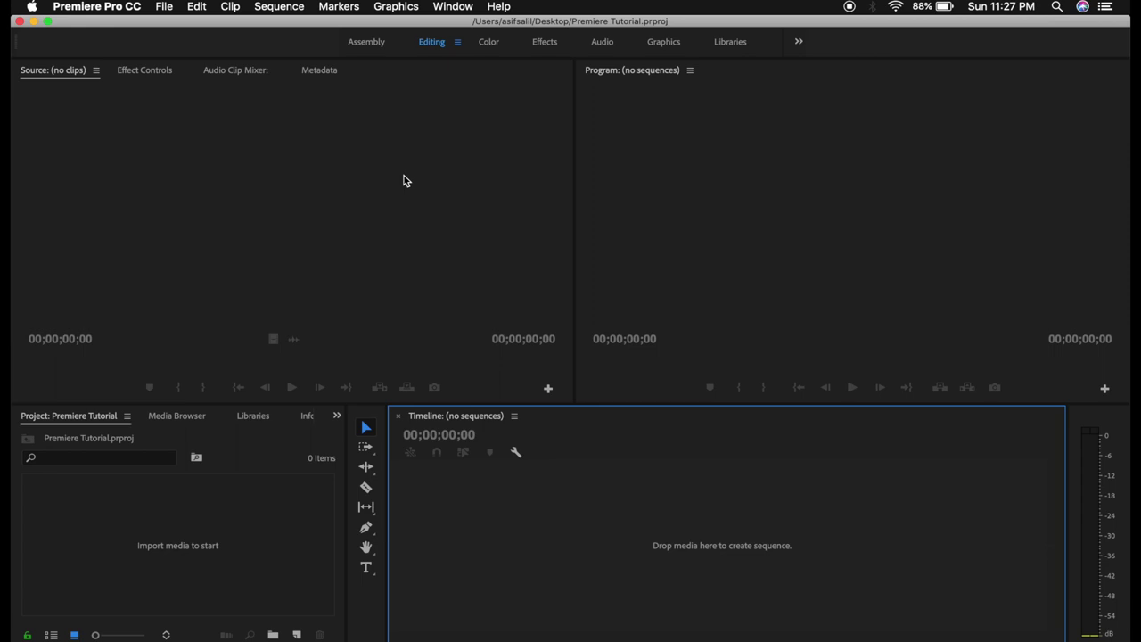
click(491, 43)
click(544, 43)
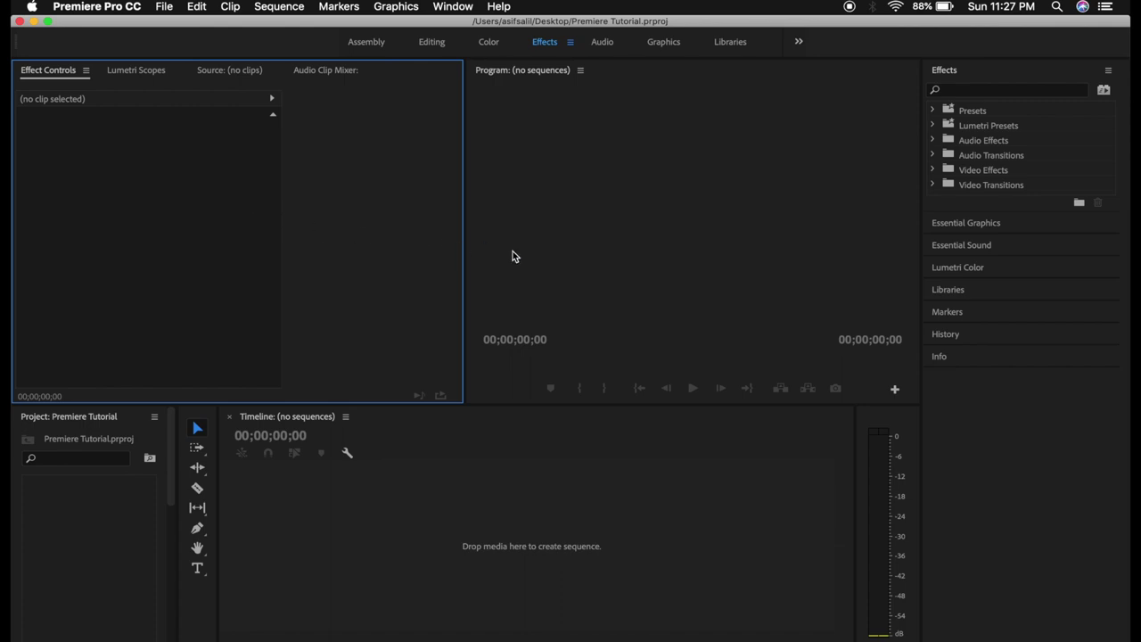
click(565, 242)
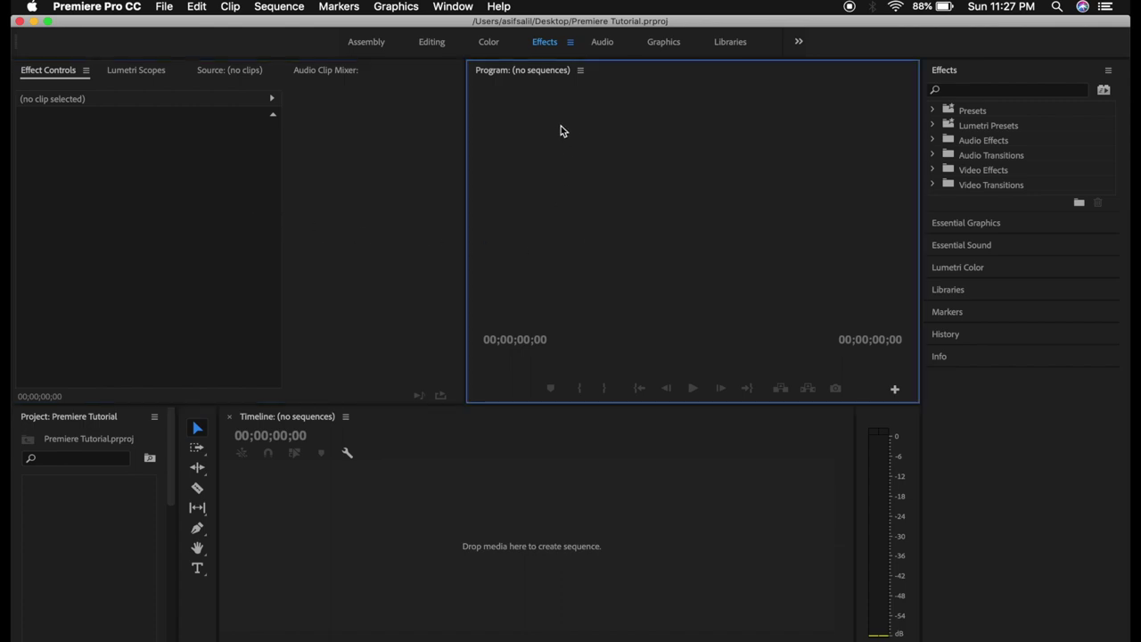
click(488, 43)
click(603, 43)
click(431, 43)
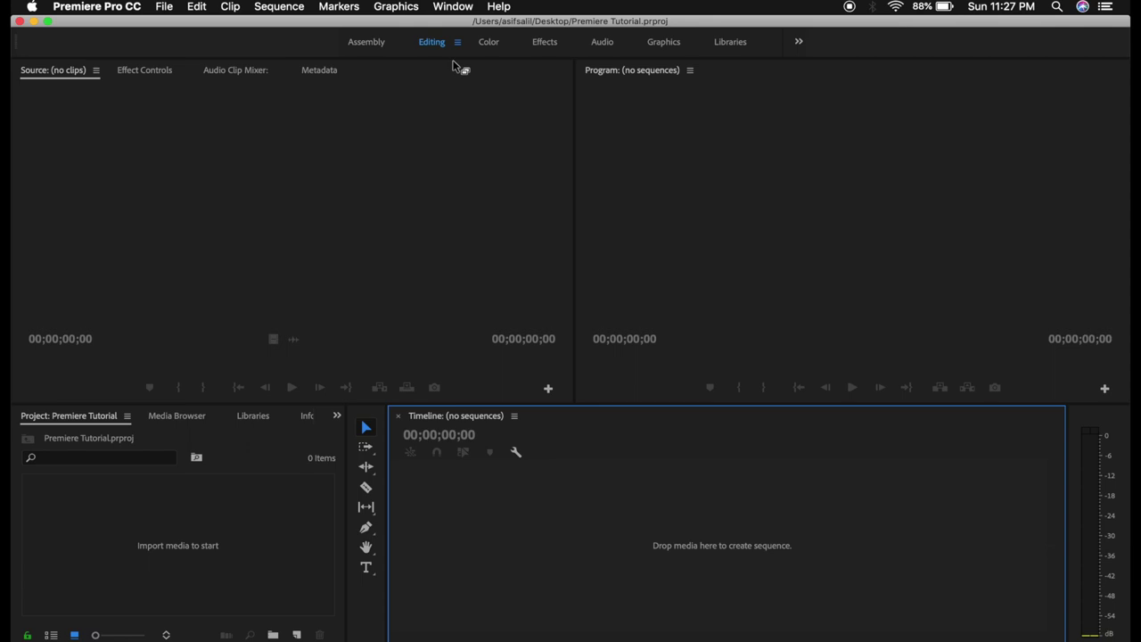
click(449, 130)
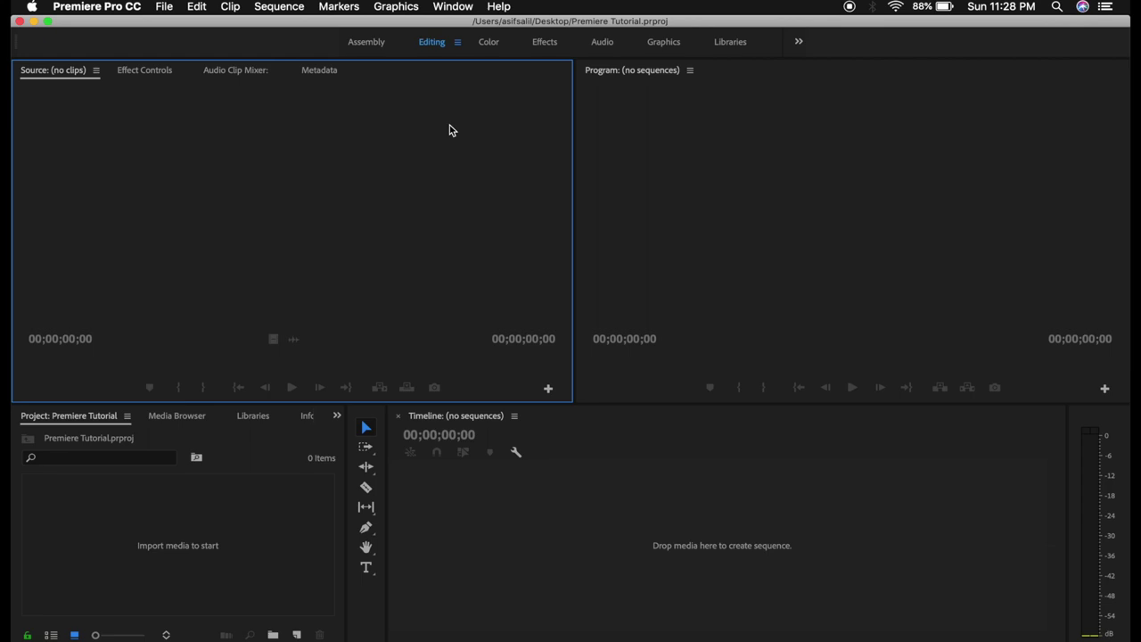
click(719, 155)
click(671, 504)
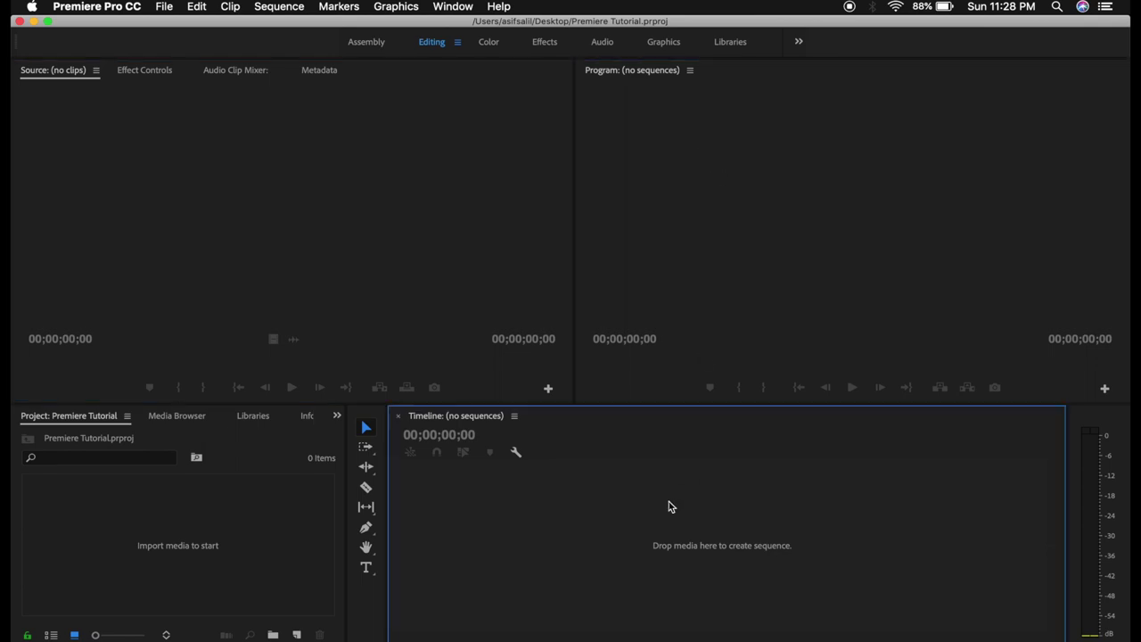
click(423, 228)
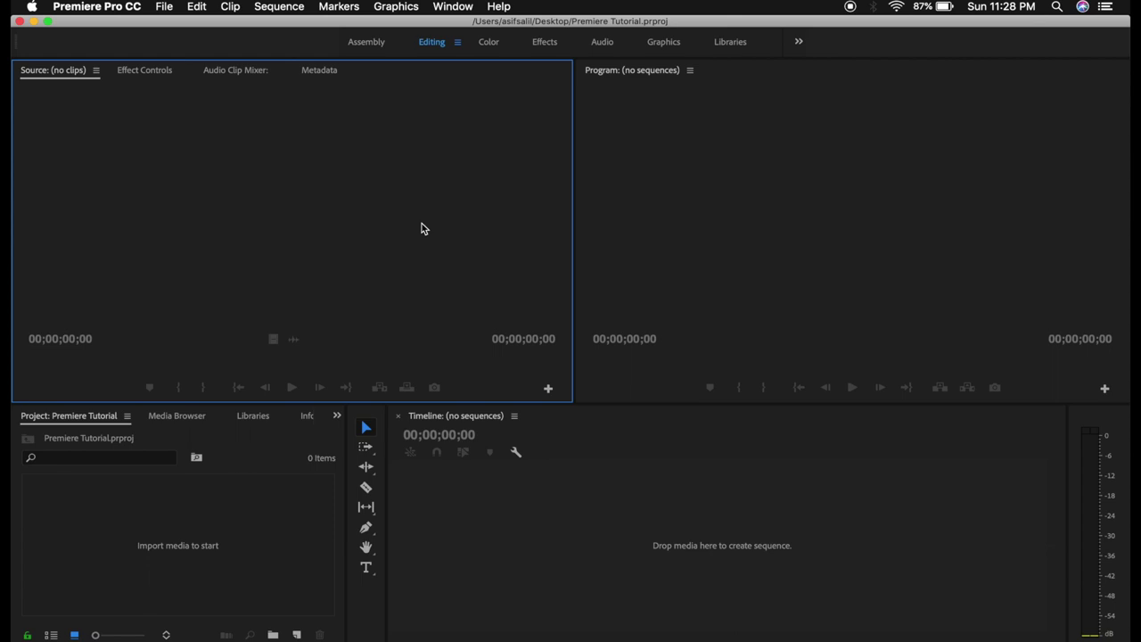
click(240, 561)
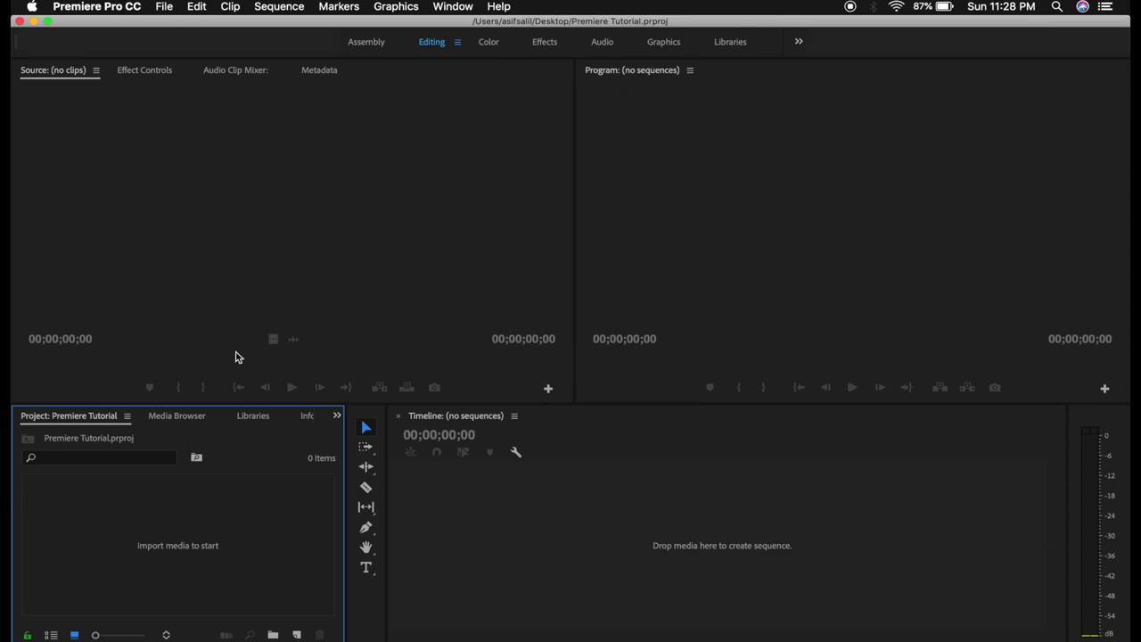
Step: Show the File menu's commands, then dismiss it without choosing one
click(166, 6)
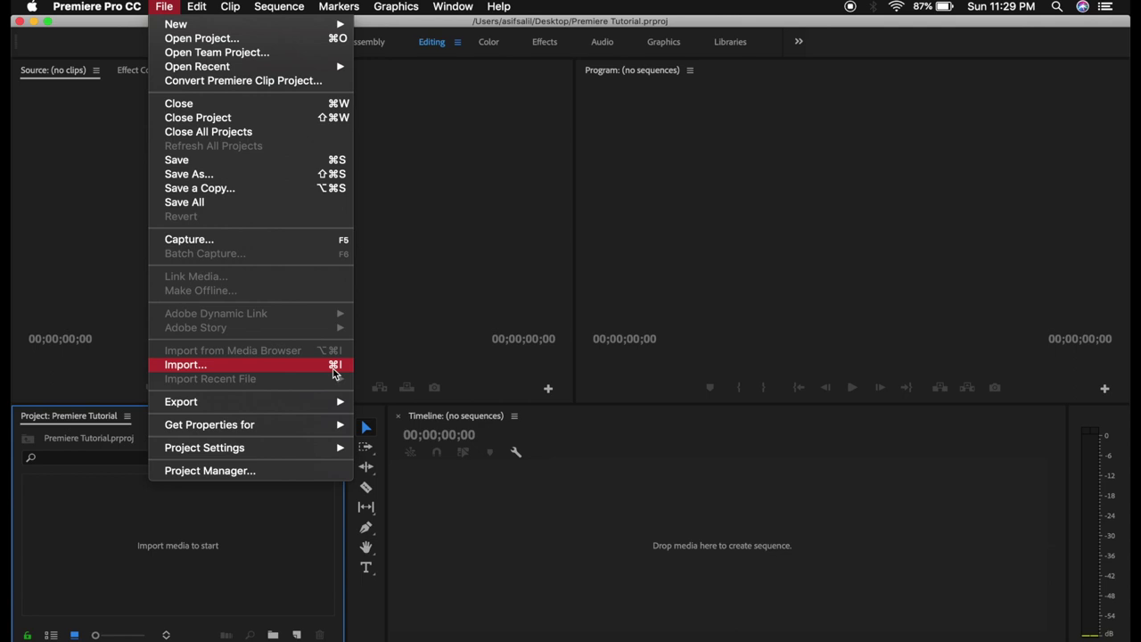
click(461, 352)
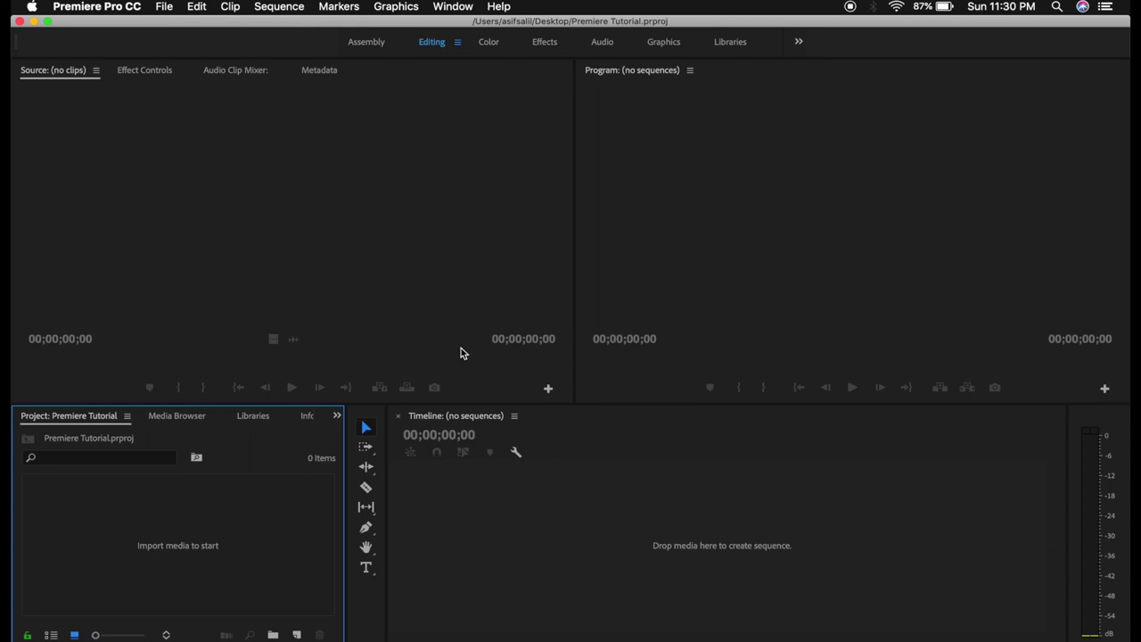
Step: Open the Import dialog with File > Import
click(404, 305)
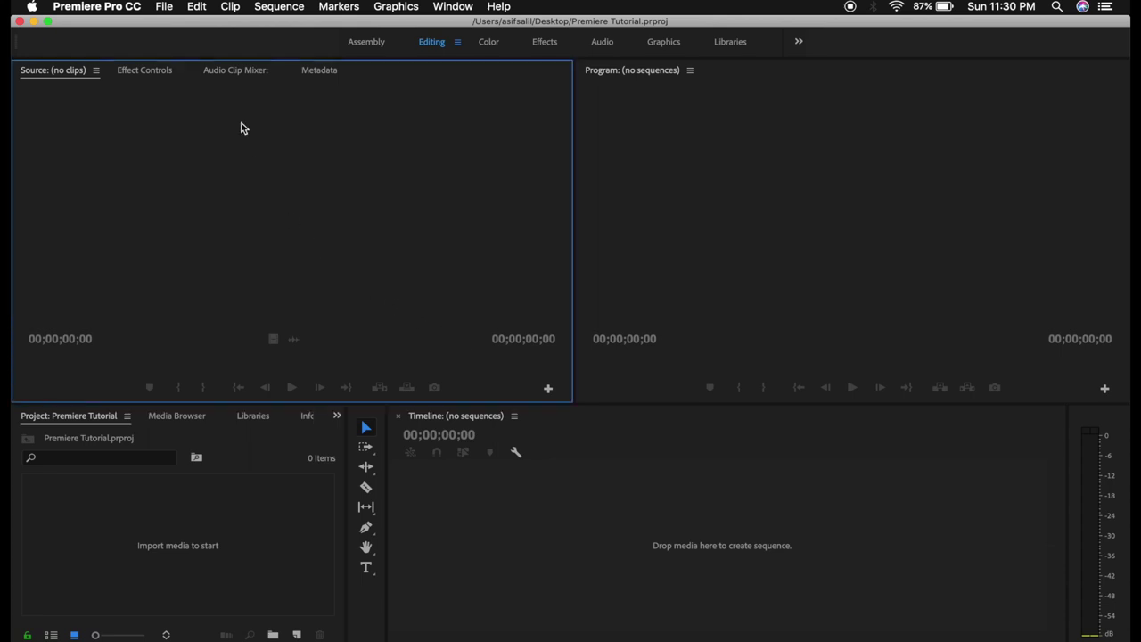
click(165, 6)
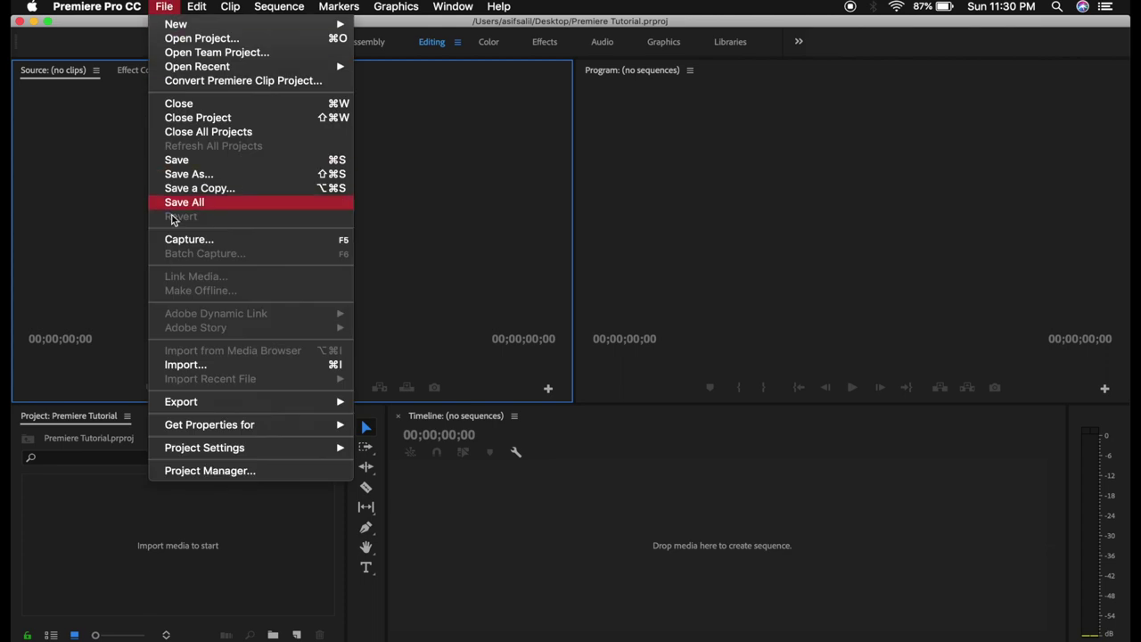
click(185, 364)
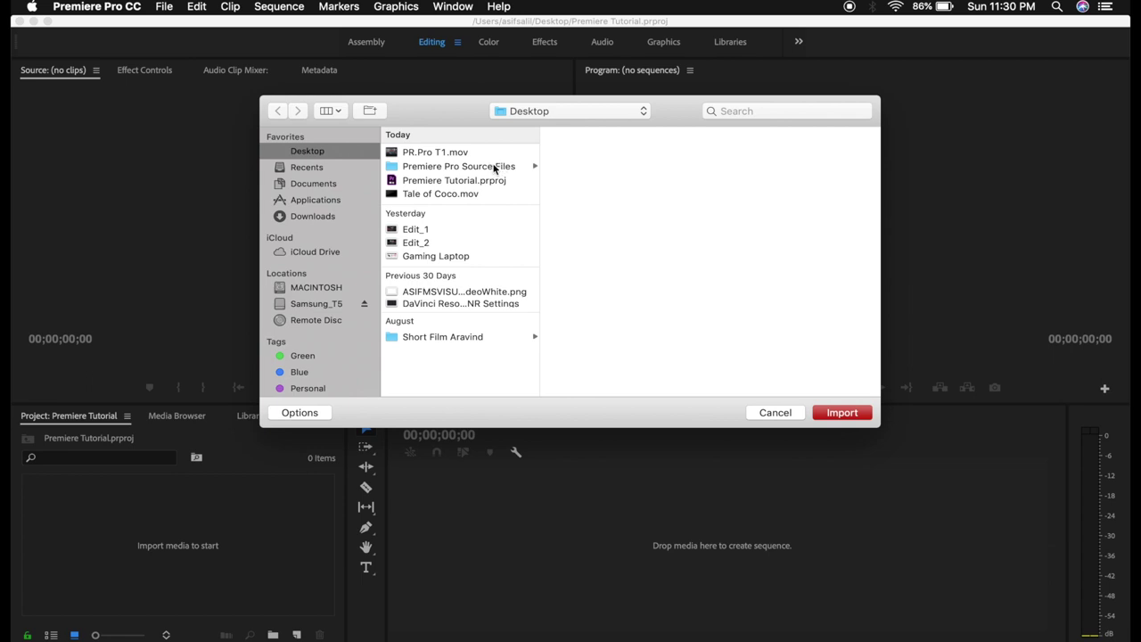
Step: In Premiere Pro Source Files, select and deselect all eleven files, then cancel the import
click(494, 166)
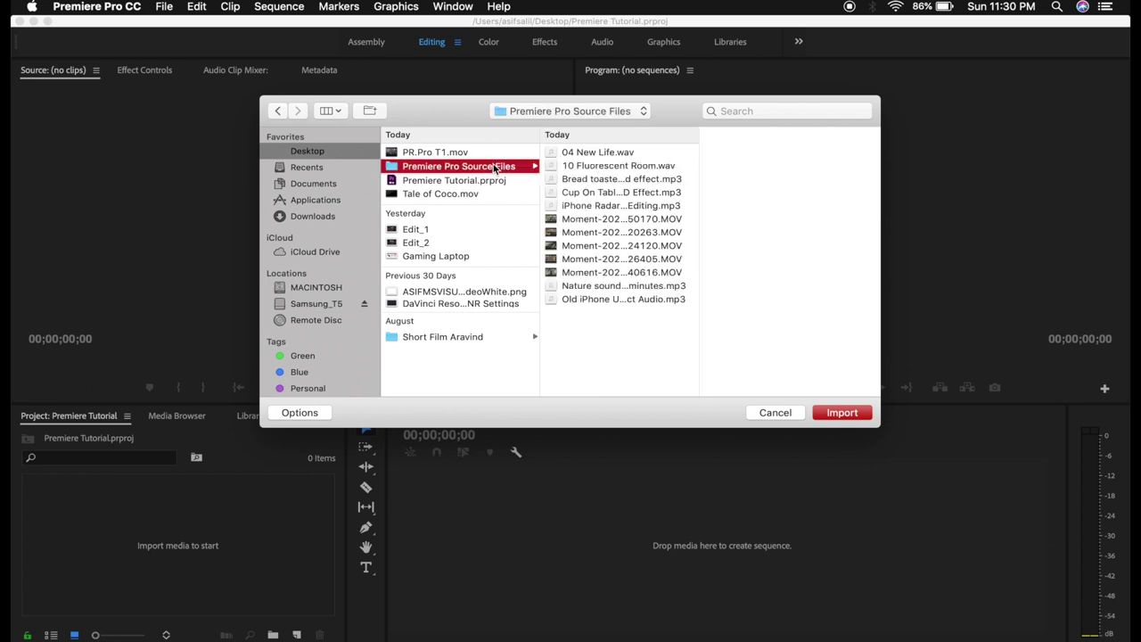
click(615, 302)
drag(614, 303, 642, 154)
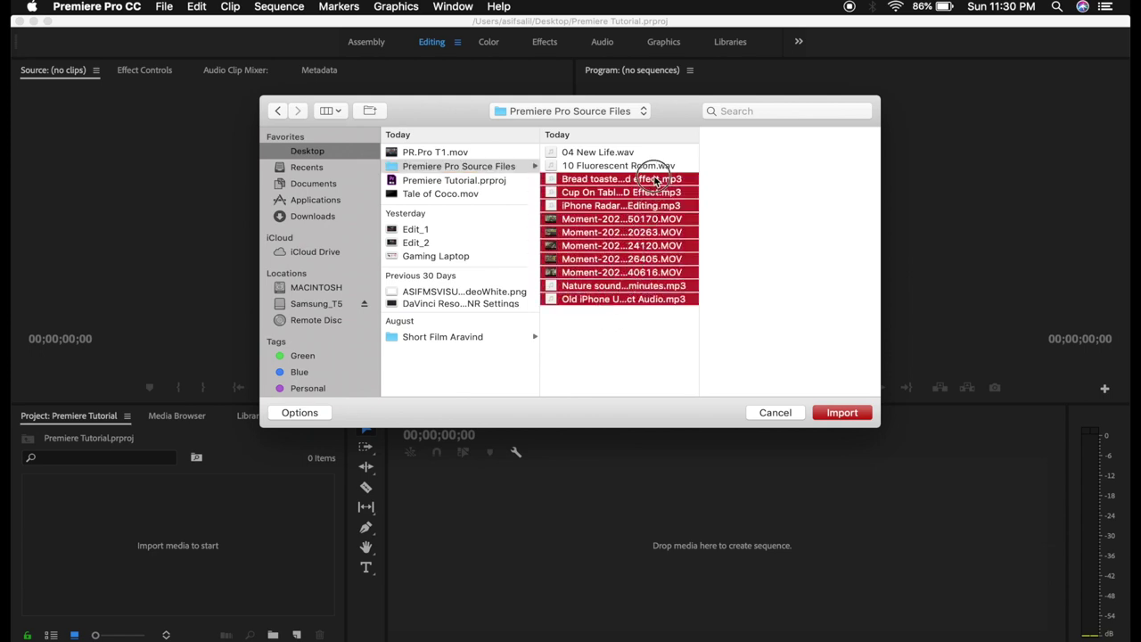
click(617, 364)
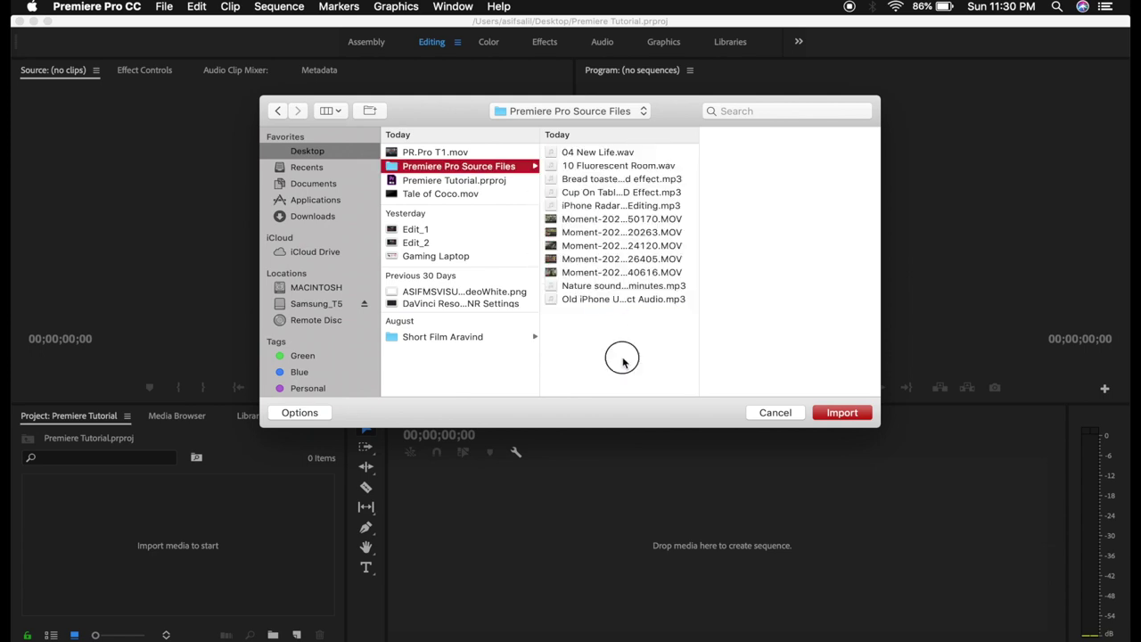
drag(622, 329, 653, 155)
click(649, 356)
click(772, 414)
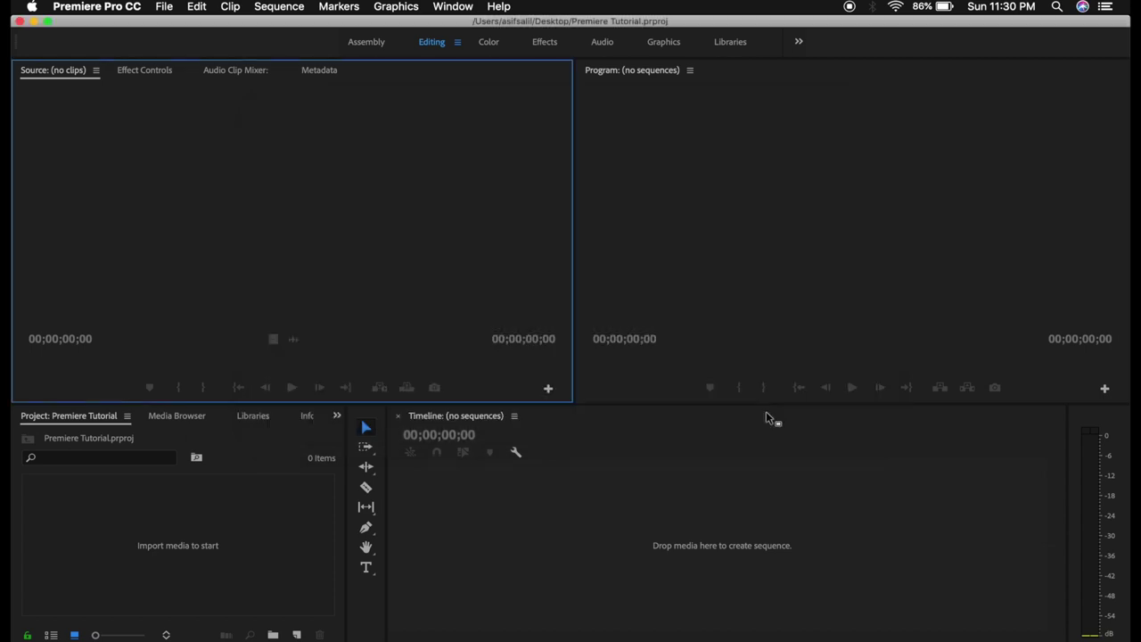
Step: Reopen the Import dialog by double-clicking the empty Project panel, then select and clear files
click(169, 533)
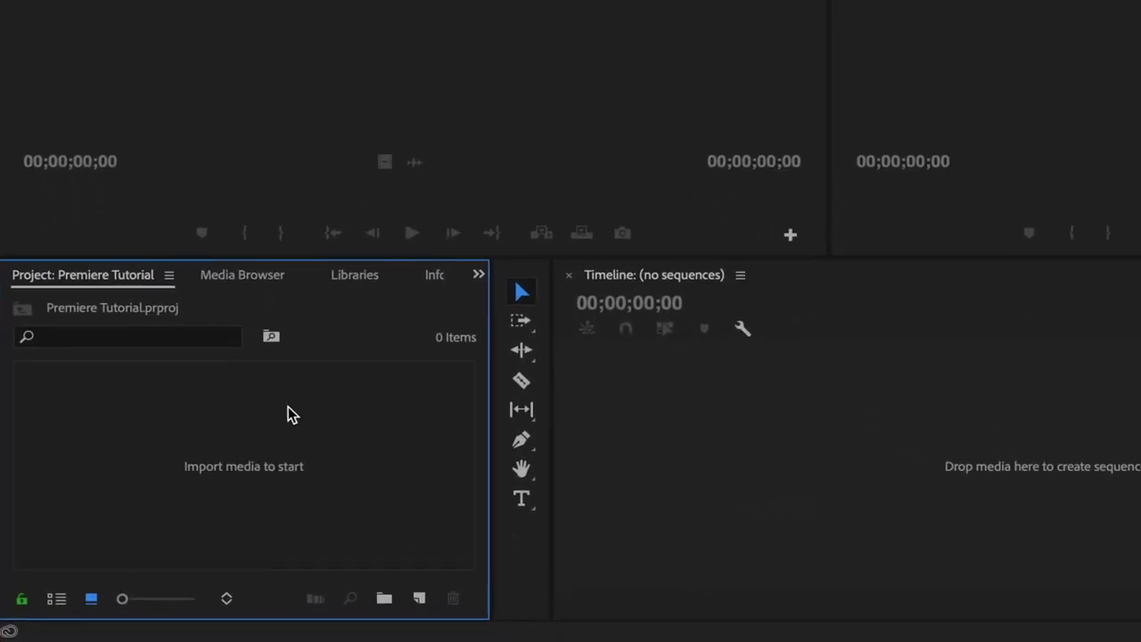
double_click(248, 483)
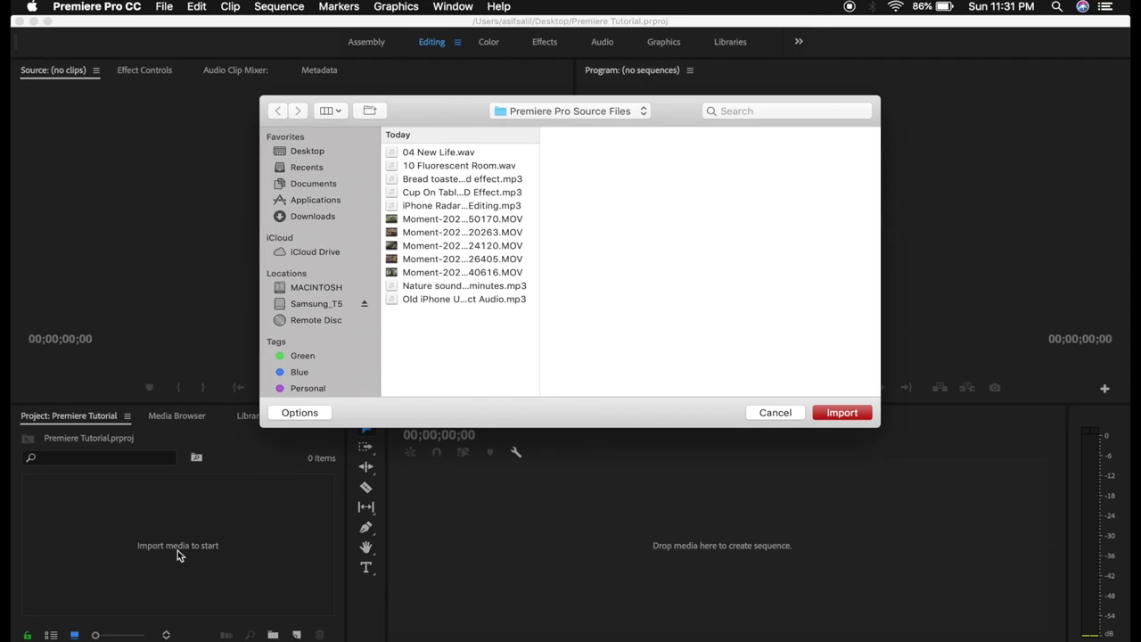
drag(471, 308, 466, 263)
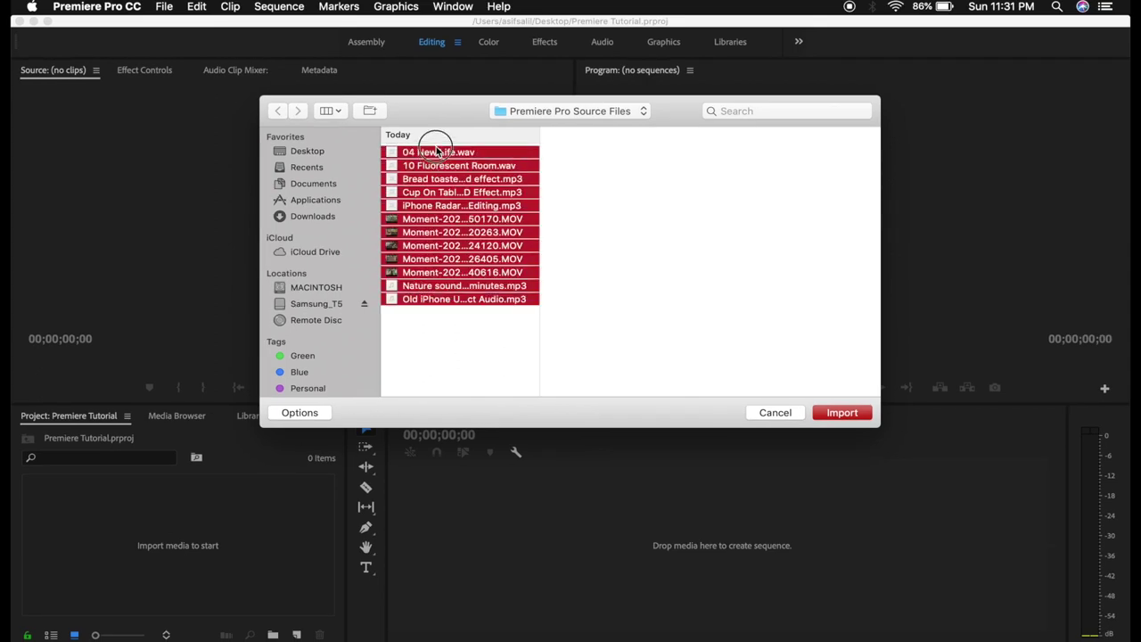
click(467, 324)
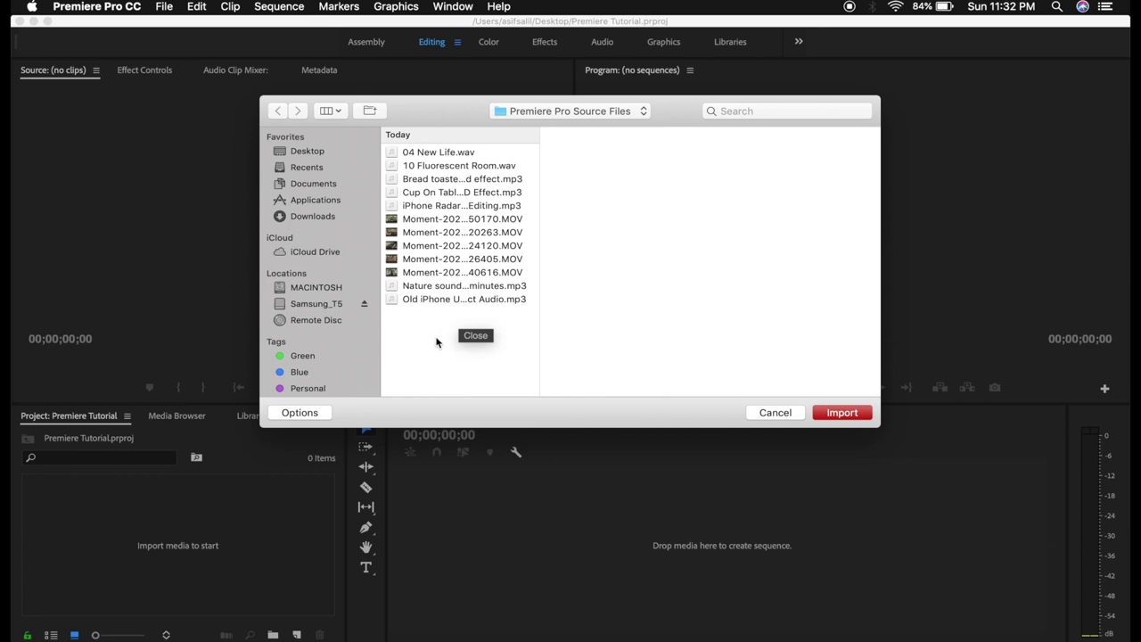
Step: Click through the Nature sounds file and each Moment .MOV clip to preview them
click(455, 287)
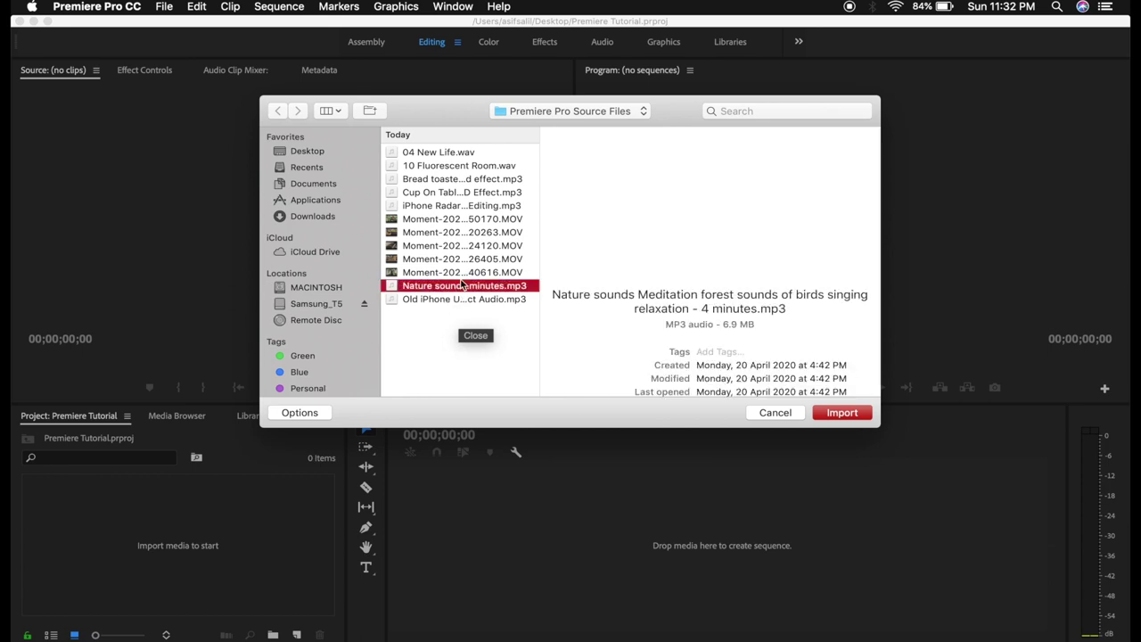
click(463, 259)
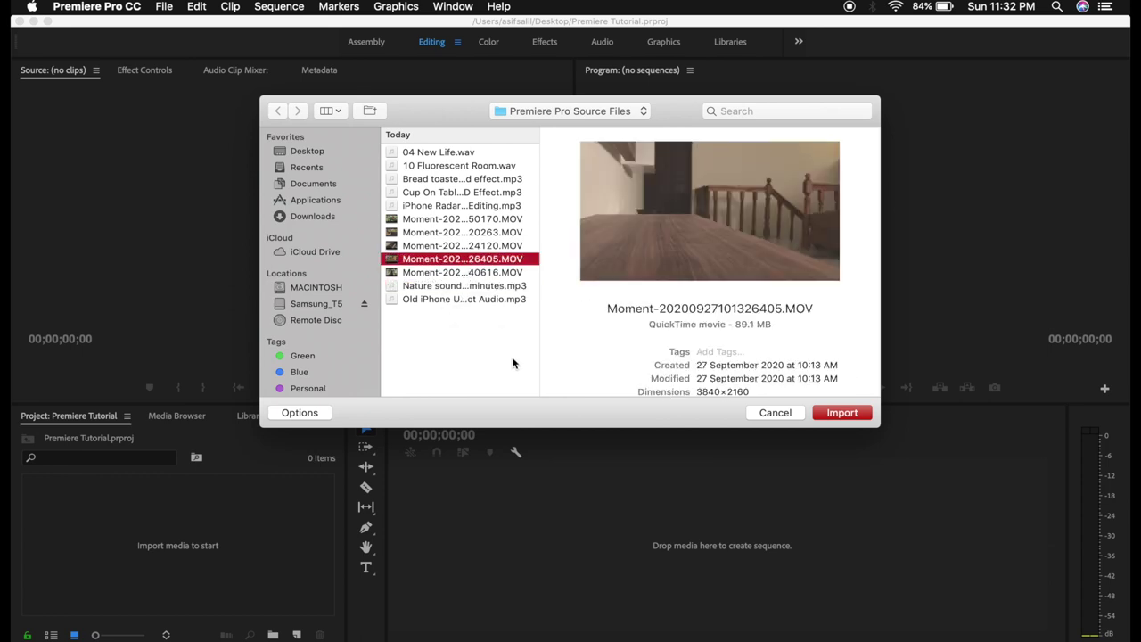
click(446, 234)
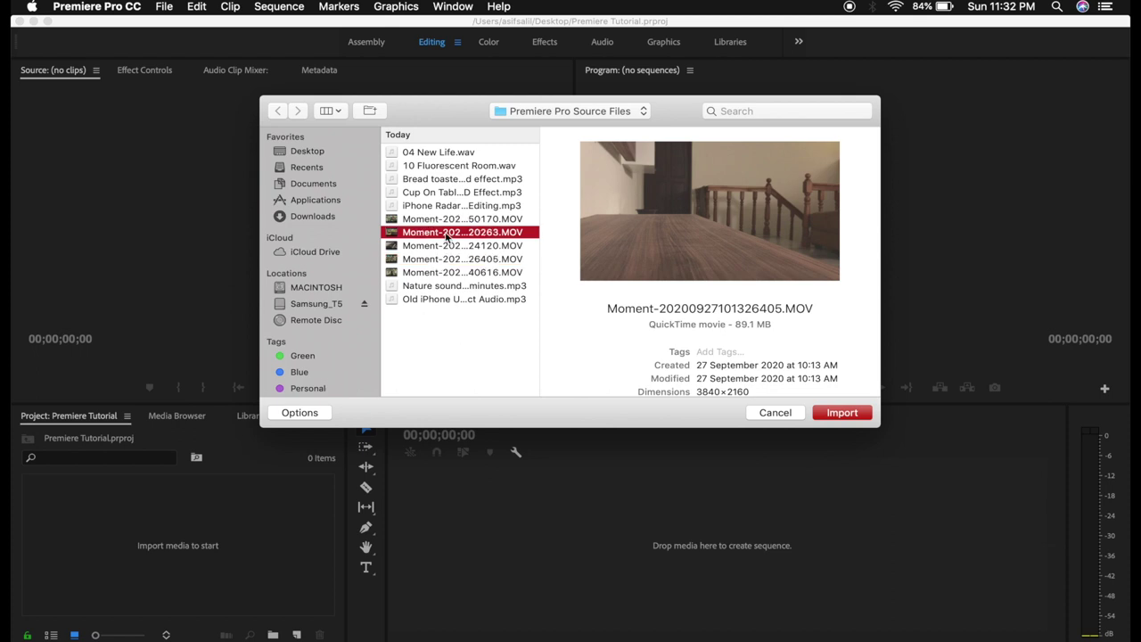
click(434, 221)
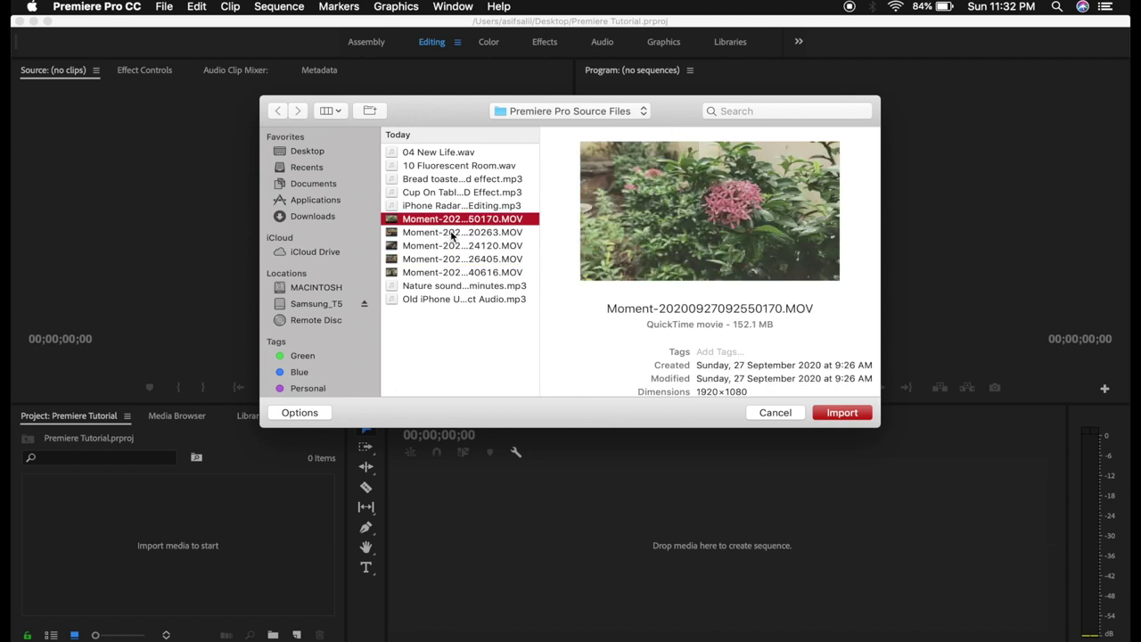
click(452, 235)
click(437, 248)
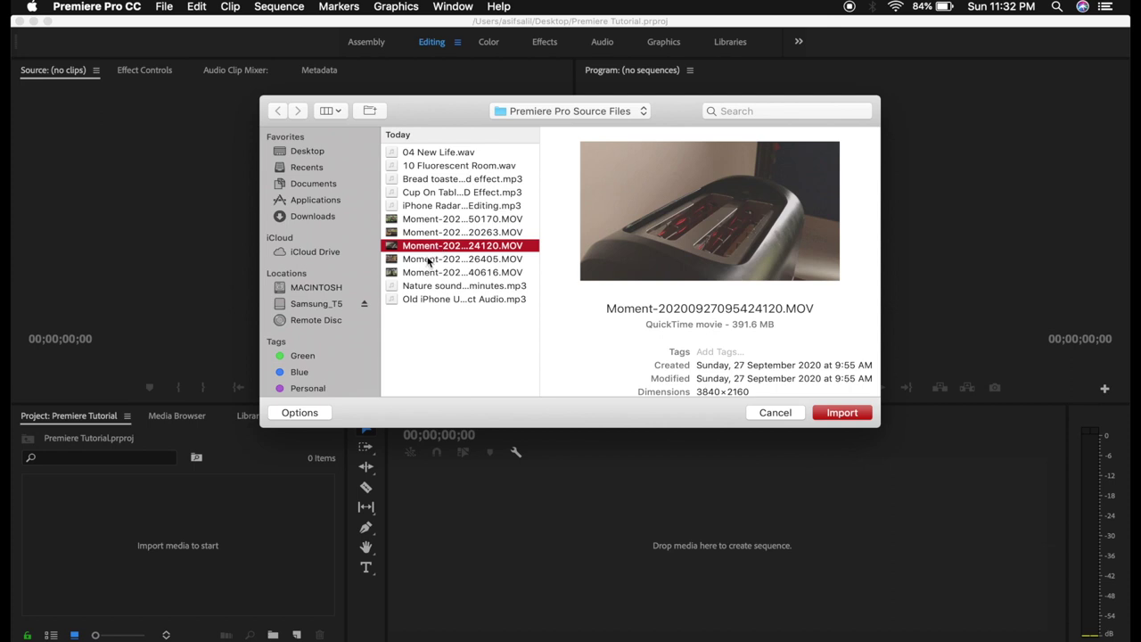
click(432, 260)
click(434, 274)
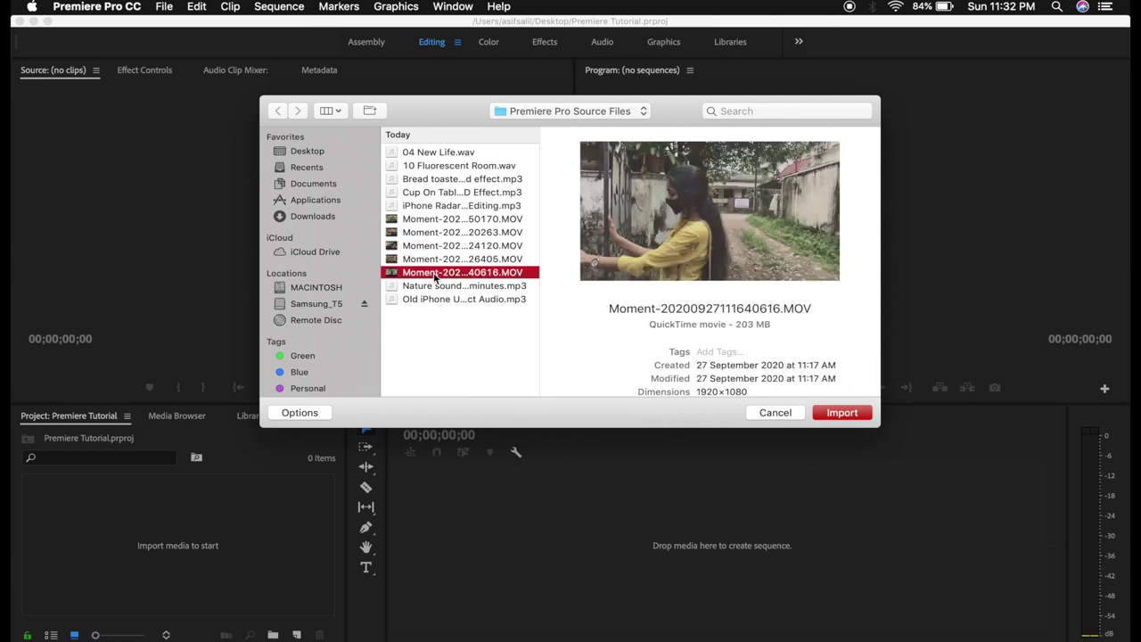
click(457, 221)
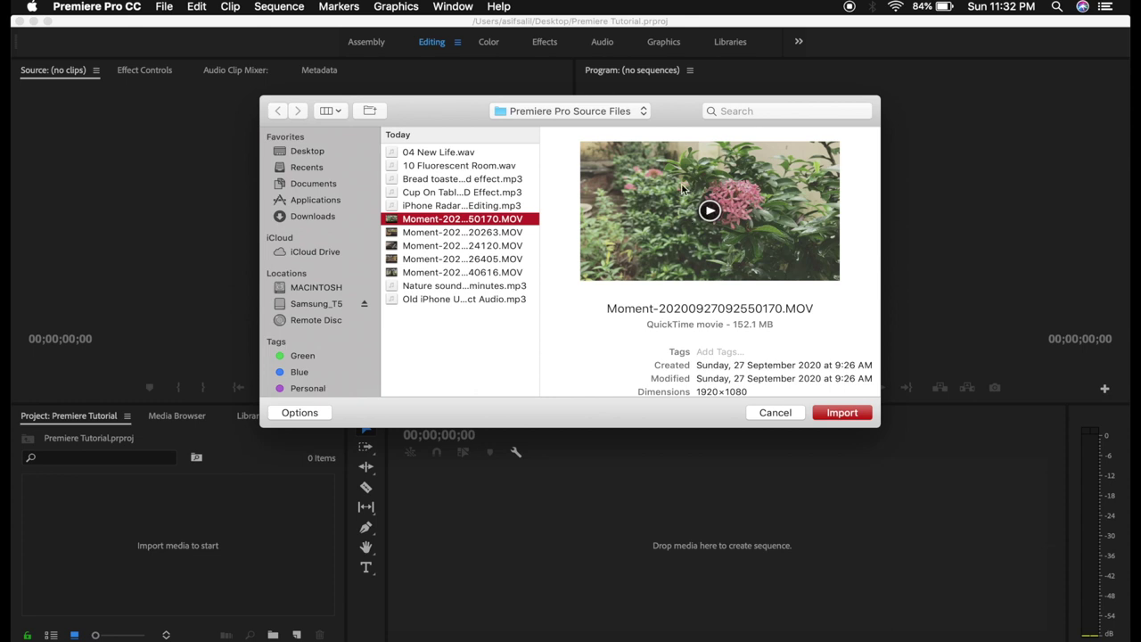
Step: Preview the 093920263 clip, play the toaster clip's preview, and select the stairs clip
click(432, 233)
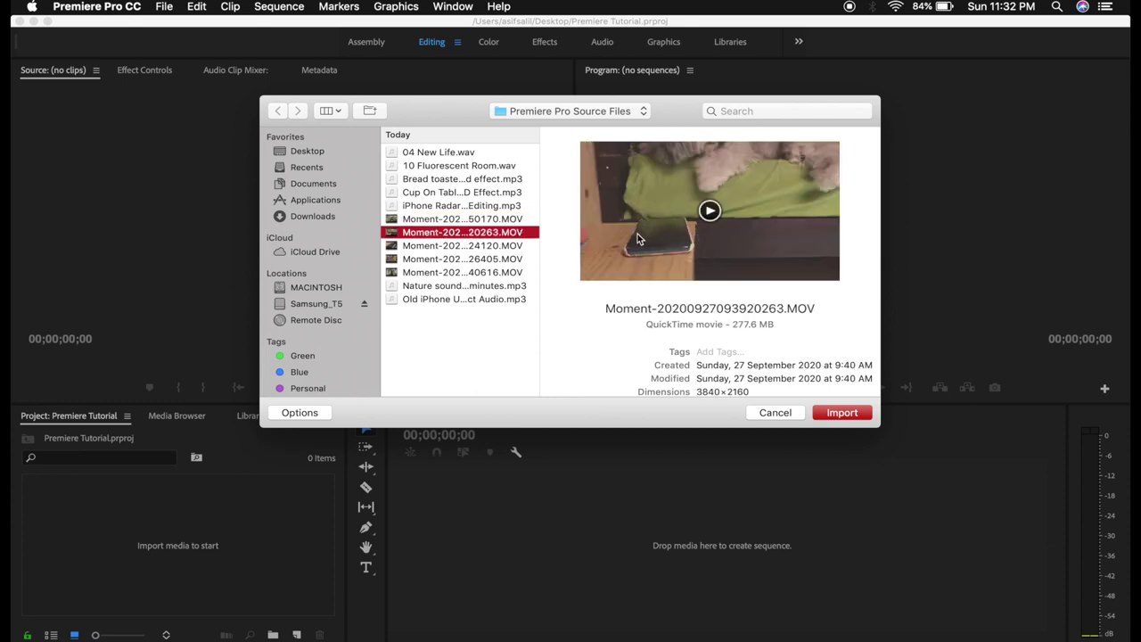
click(498, 246)
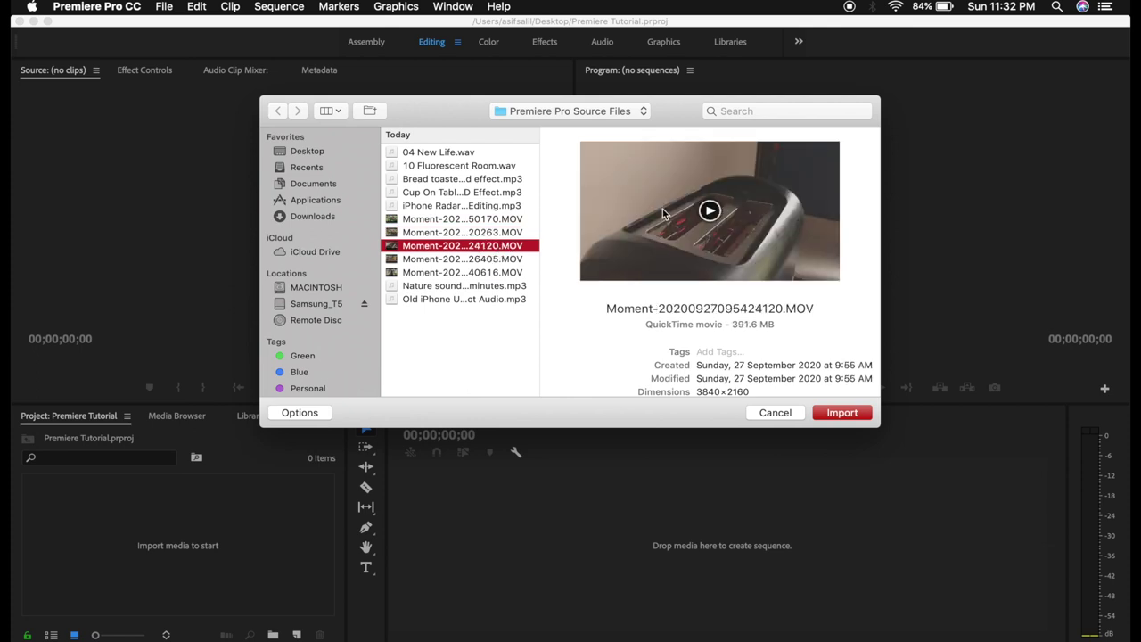
click(710, 211)
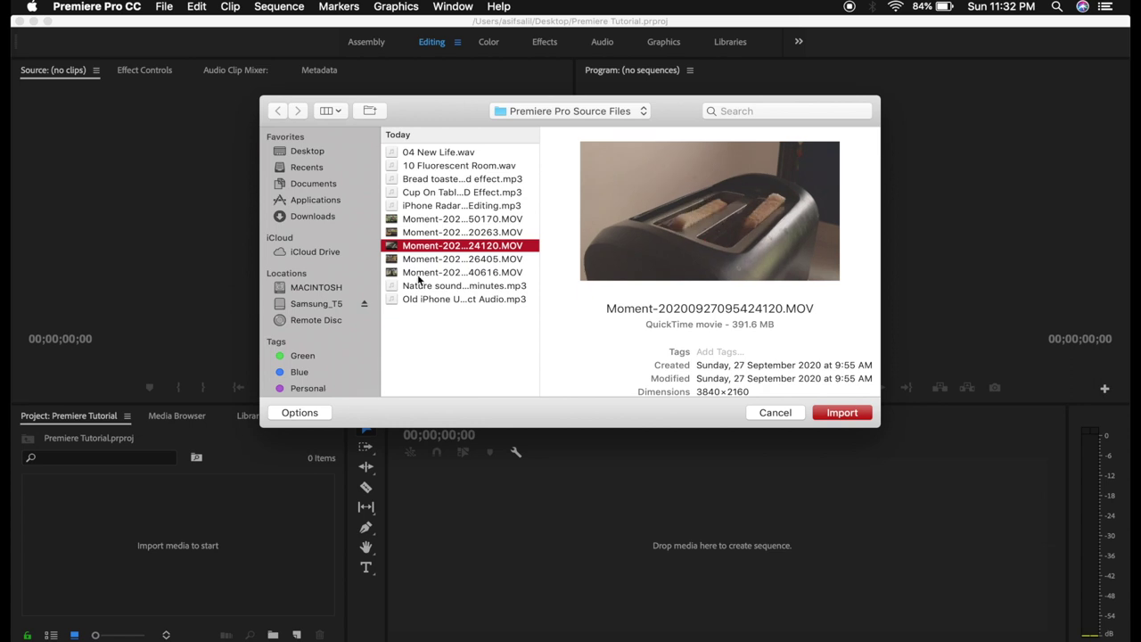
click(450, 260)
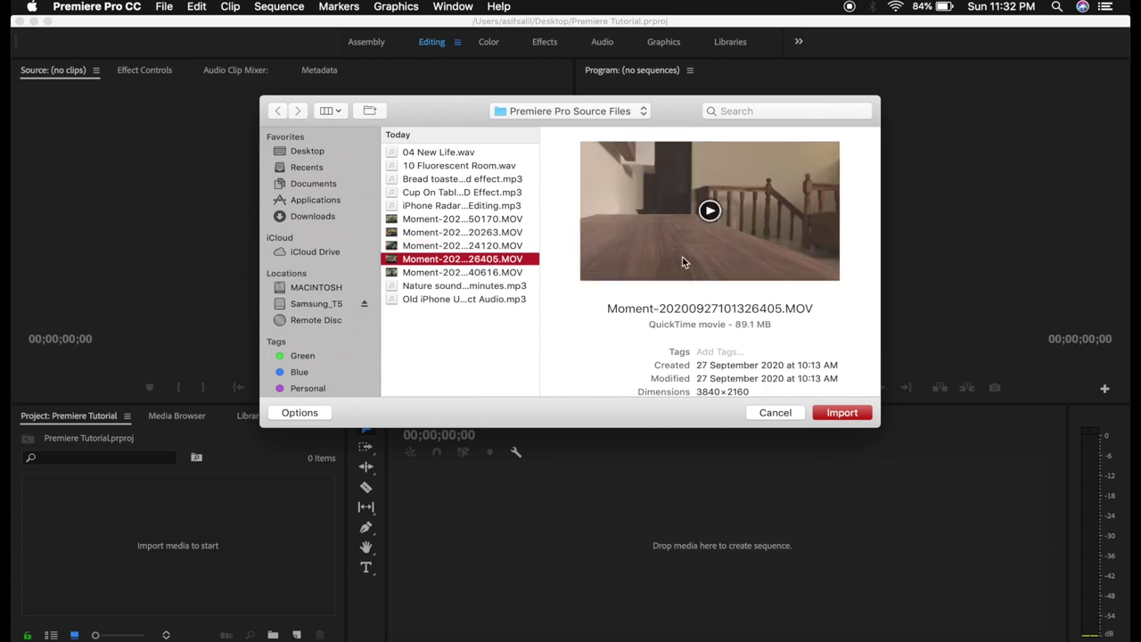
Step: Play the stairs clip and walking clip previews, then clear the selection
click(752, 241)
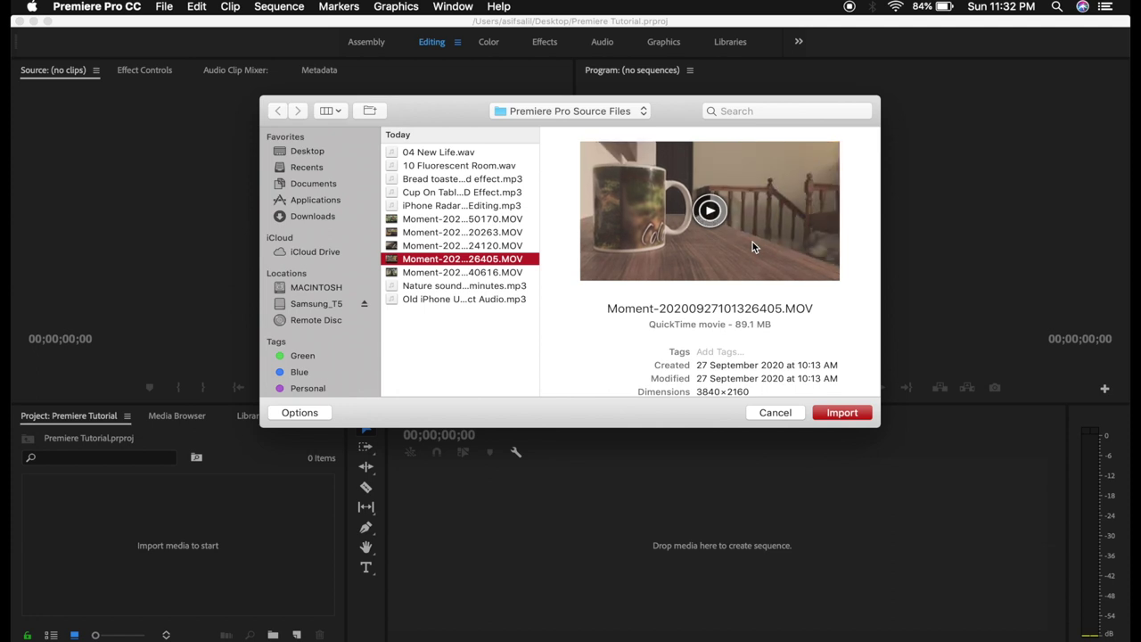
click(499, 272)
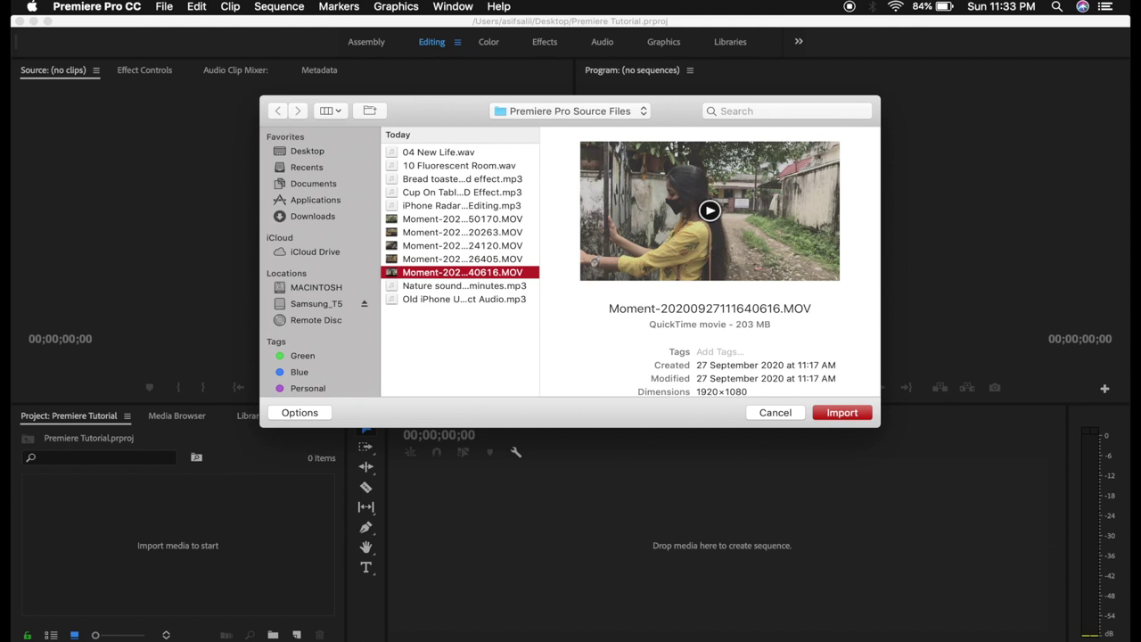
click(708, 211)
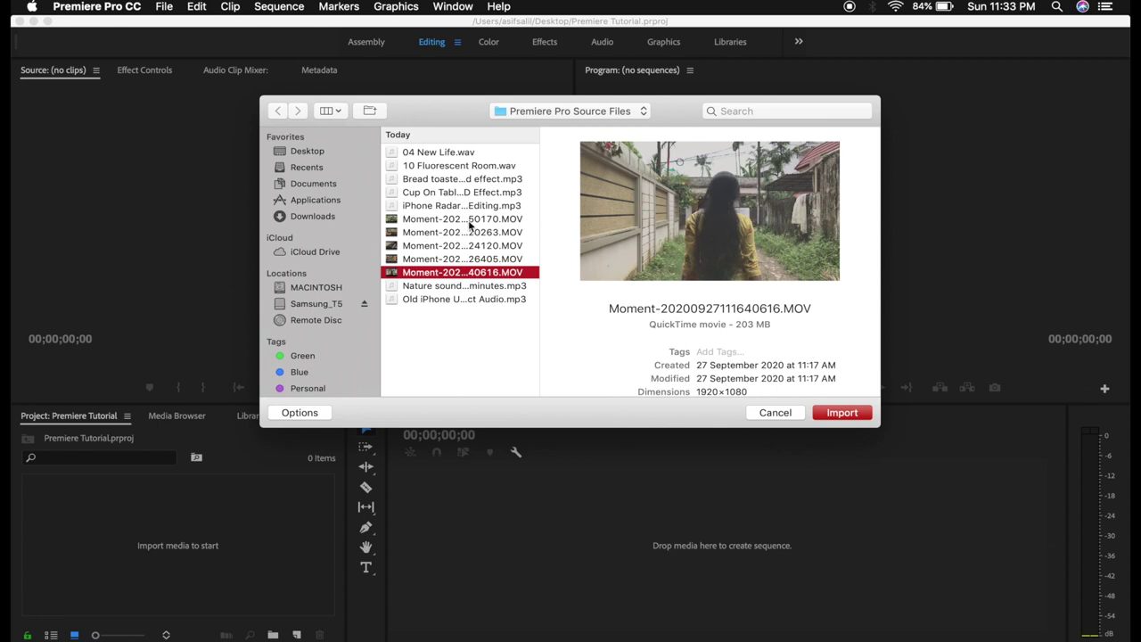
click(479, 327)
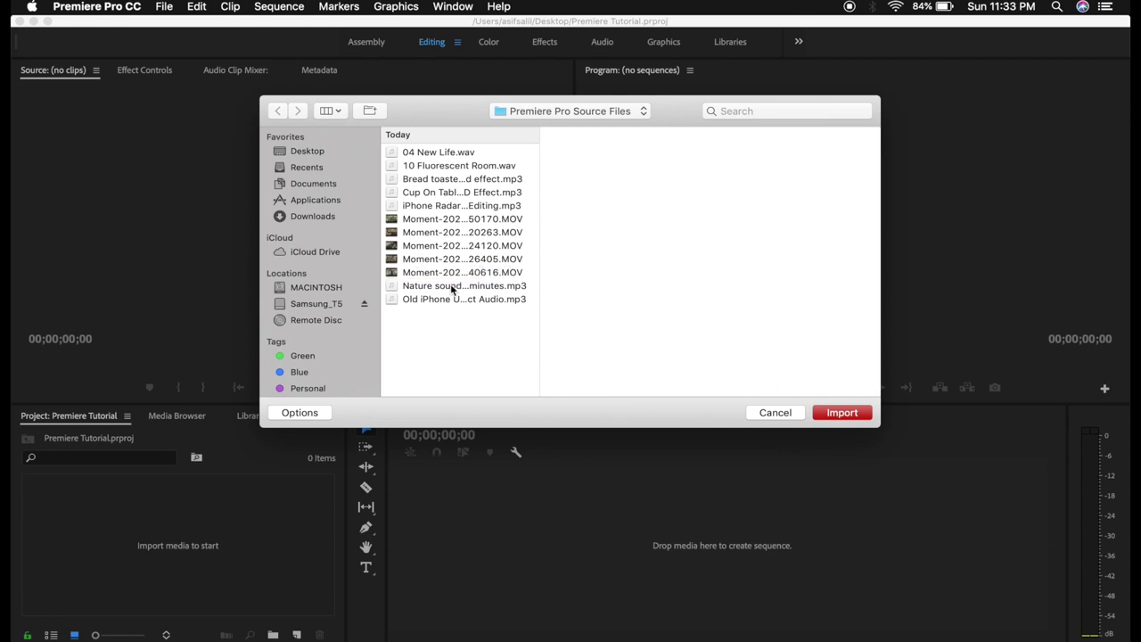
Step: Inspect each audio file, from nature sounds to 04 New Life.wav, then select every file
click(451, 286)
click(450, 301)
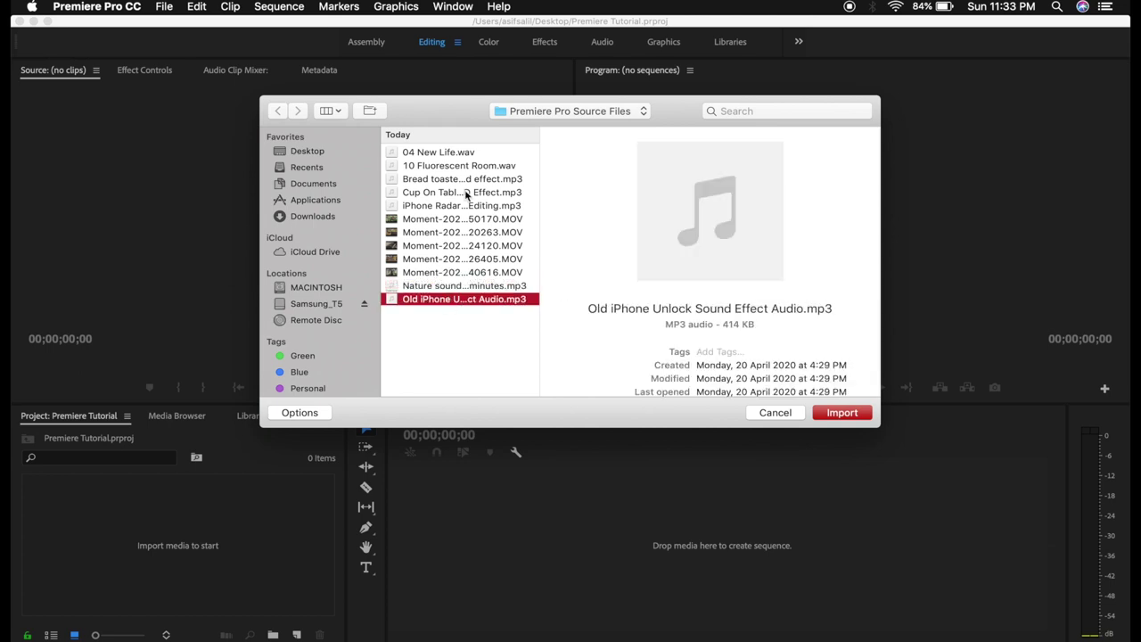
click(437, 205)
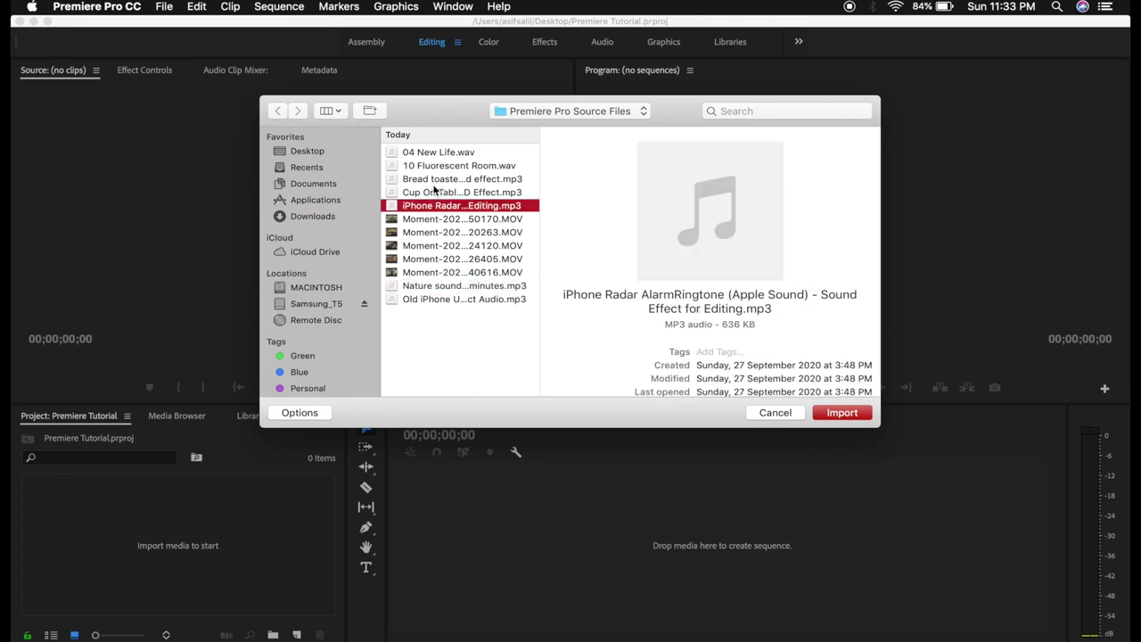
click(429, 193)
click(442, 178)
click(441, 166)
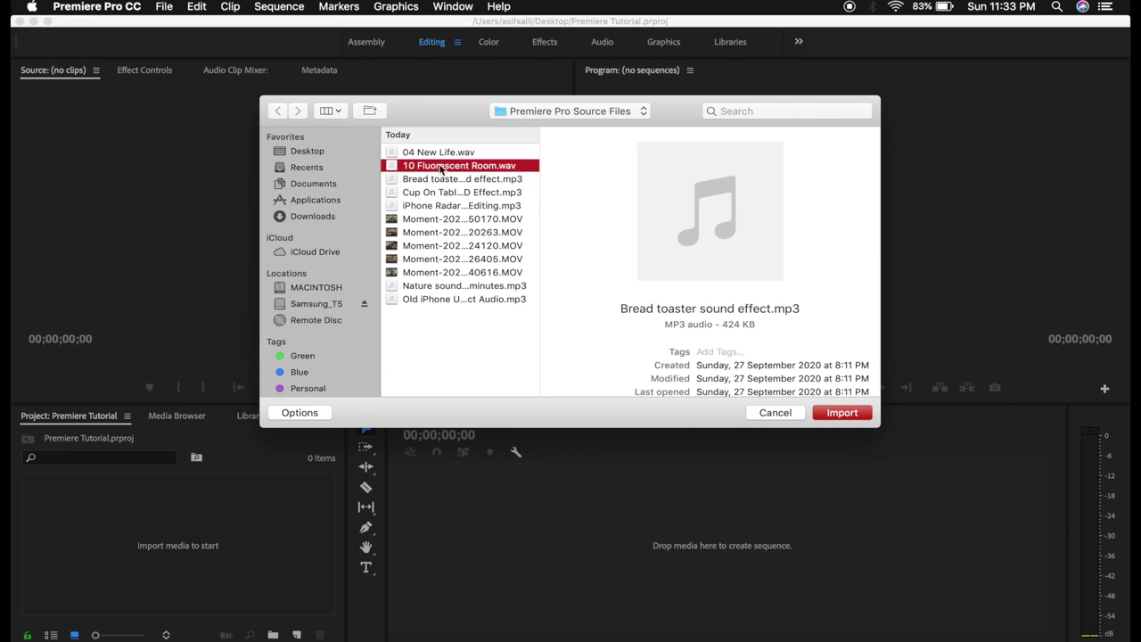
click(453, 152)
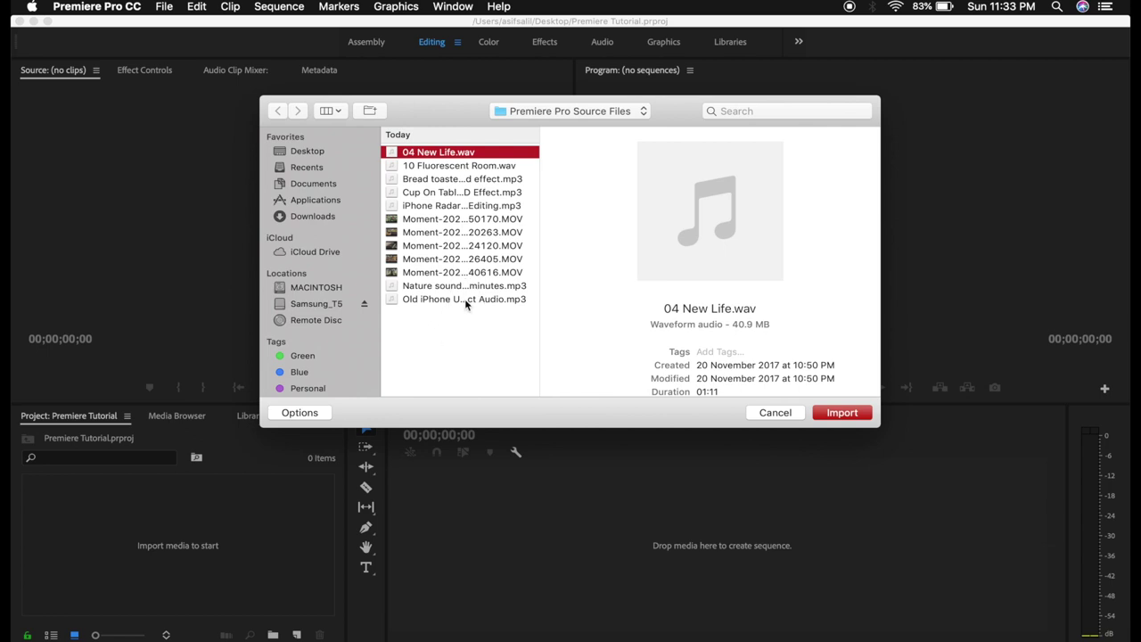
click(464, 300)
key(super+a)
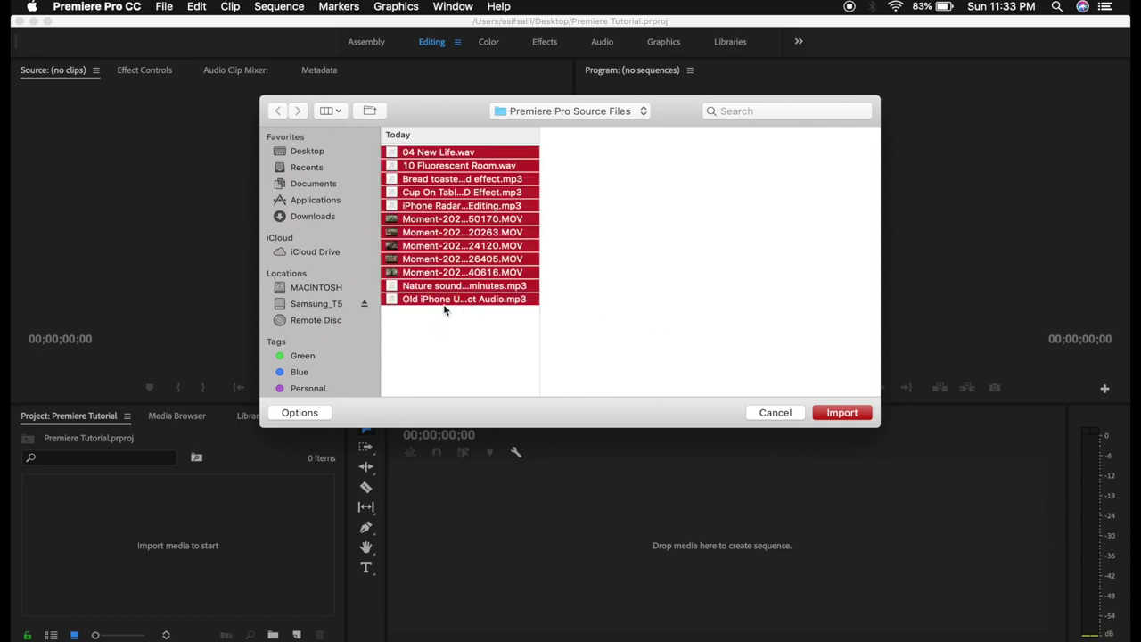
Step: Import all selected source files into the project and let the progress dialog finish
click(857, 419)
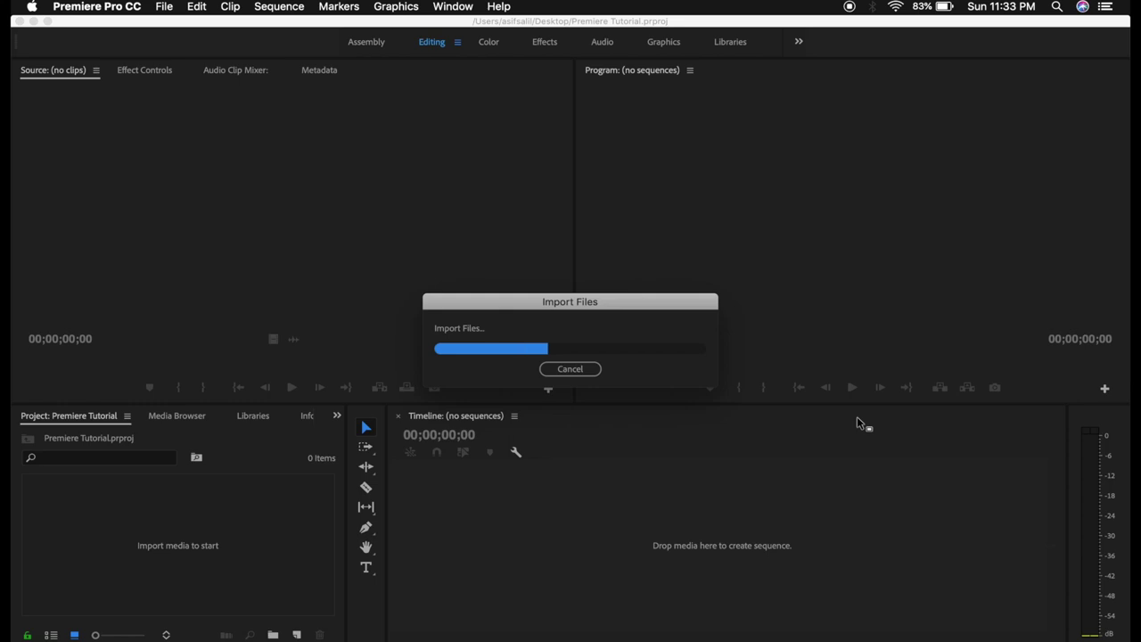
drag(653, 301, 650, 264)
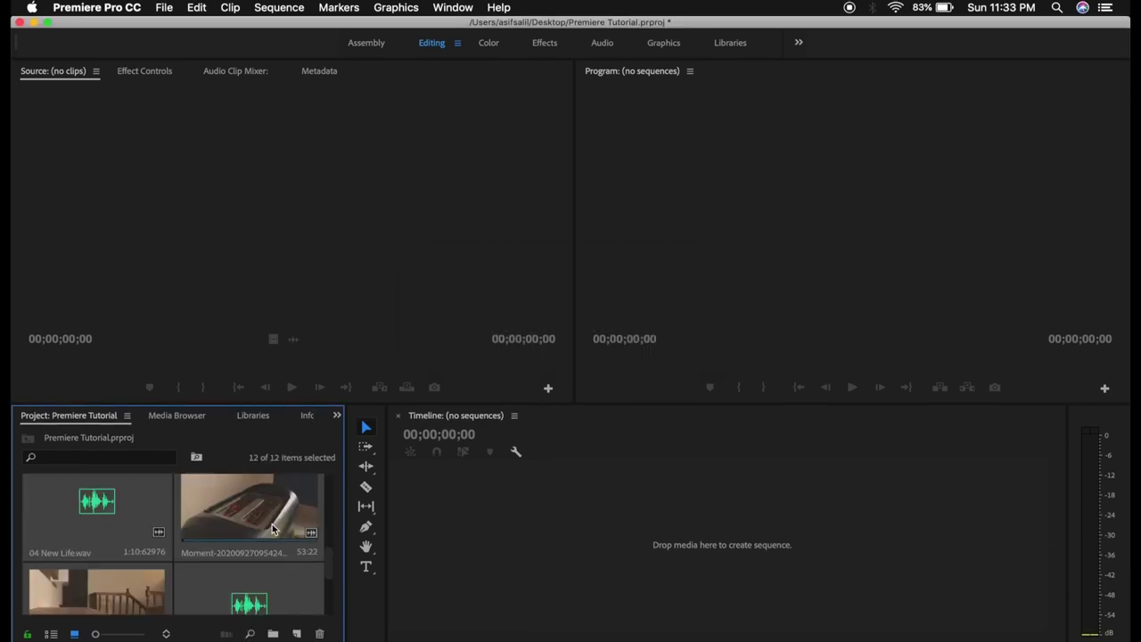
Step: Switch the Project panel to List View to show the 12 items with their frame rates
scroll(272, 529, down, 2)
scroll(272, 528, up, 3)
scroll(272, 528, up, 3)
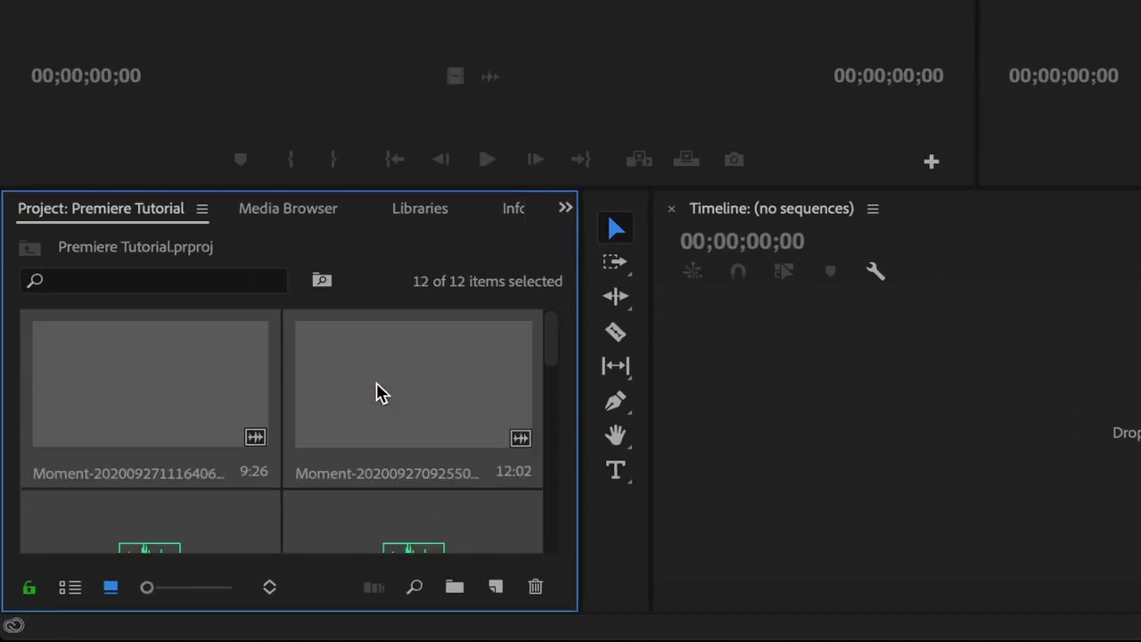
scroll(376, 392, down, 3)
scroll(376, 392, down, 1)
scroll(376, 392, up, 4)
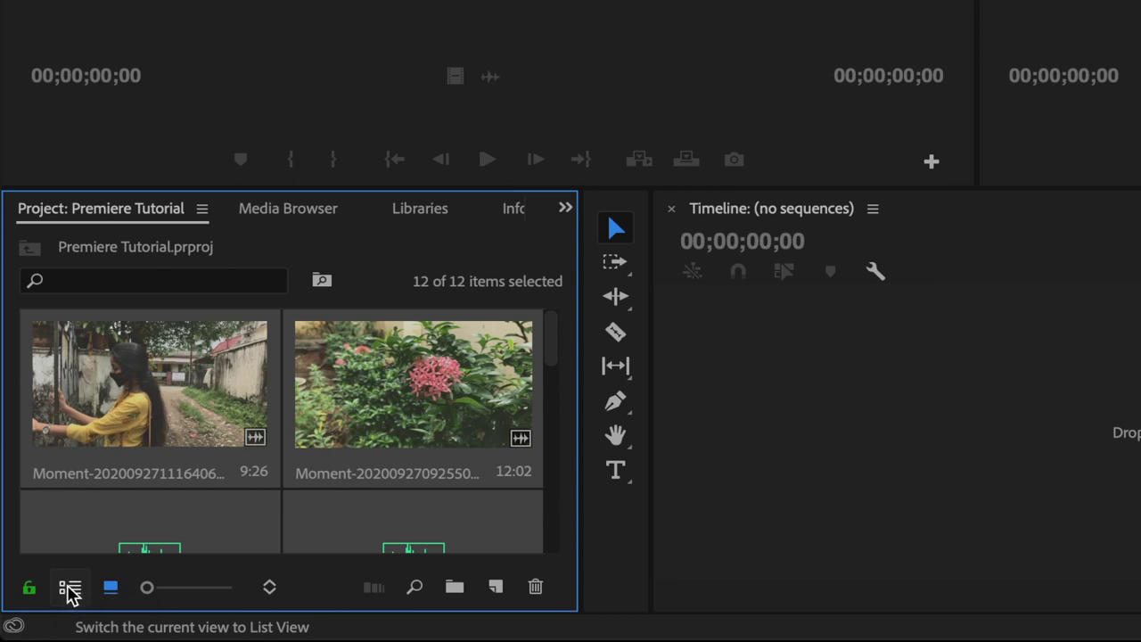
click(69, 590)
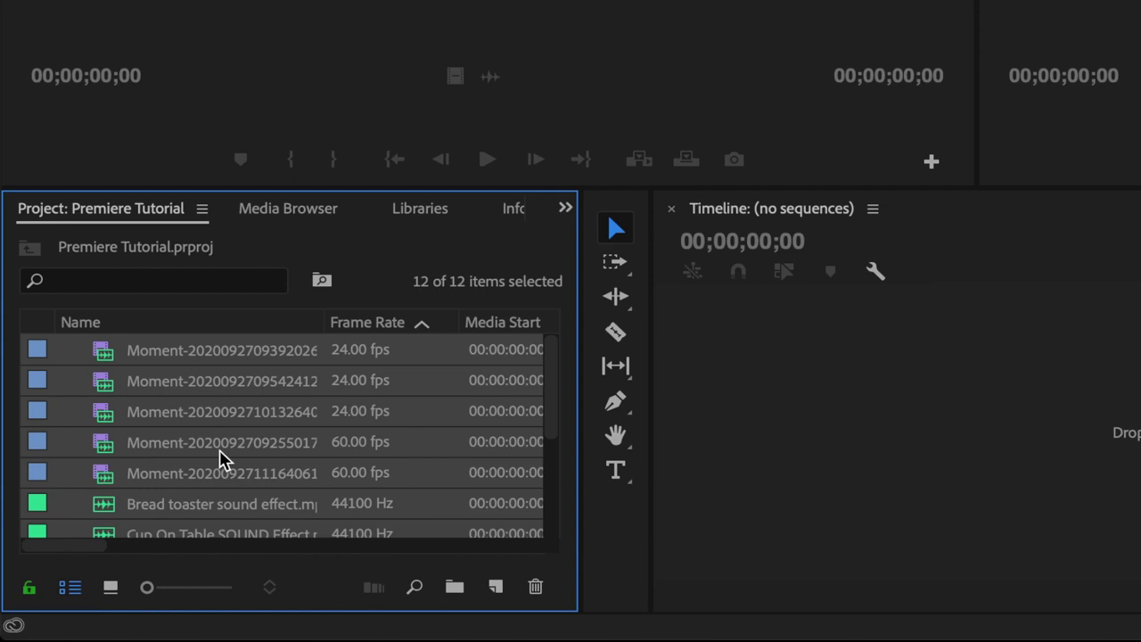
scroll(223, 454, down, 3)
scroll(223, 459, up, 3)
scroll(223, 459, down, 3)
scroll(223, 460, up, 3)
Step: Select each Moment clip in turn to compare their 24 and 60 fps rates
click(198, 417)
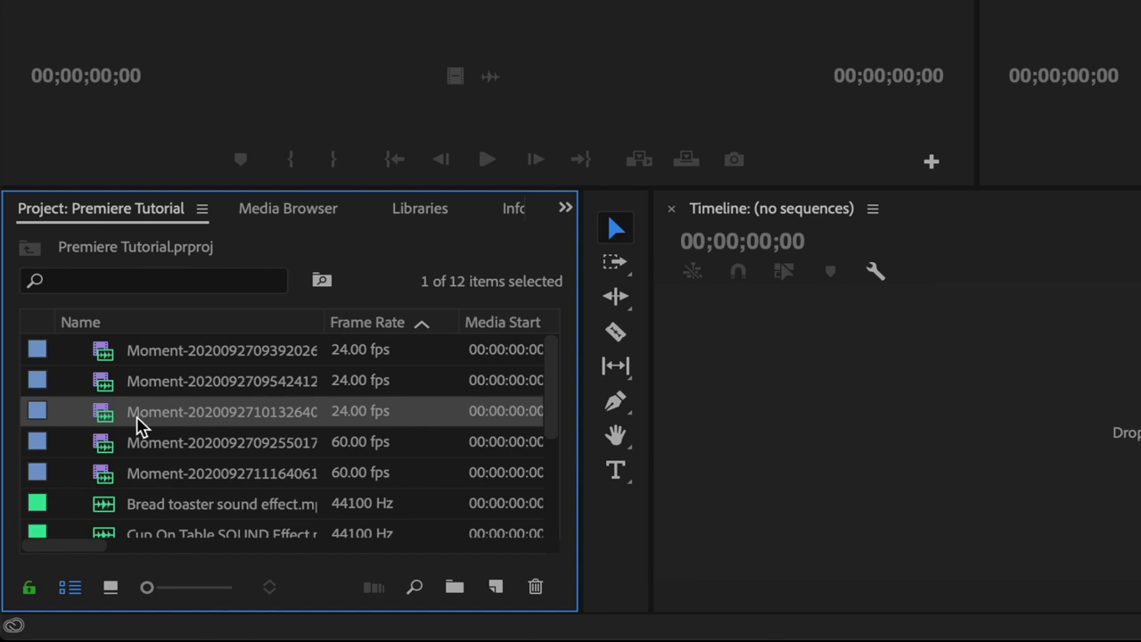
mouse_move(138, 425)
click(38, 356)
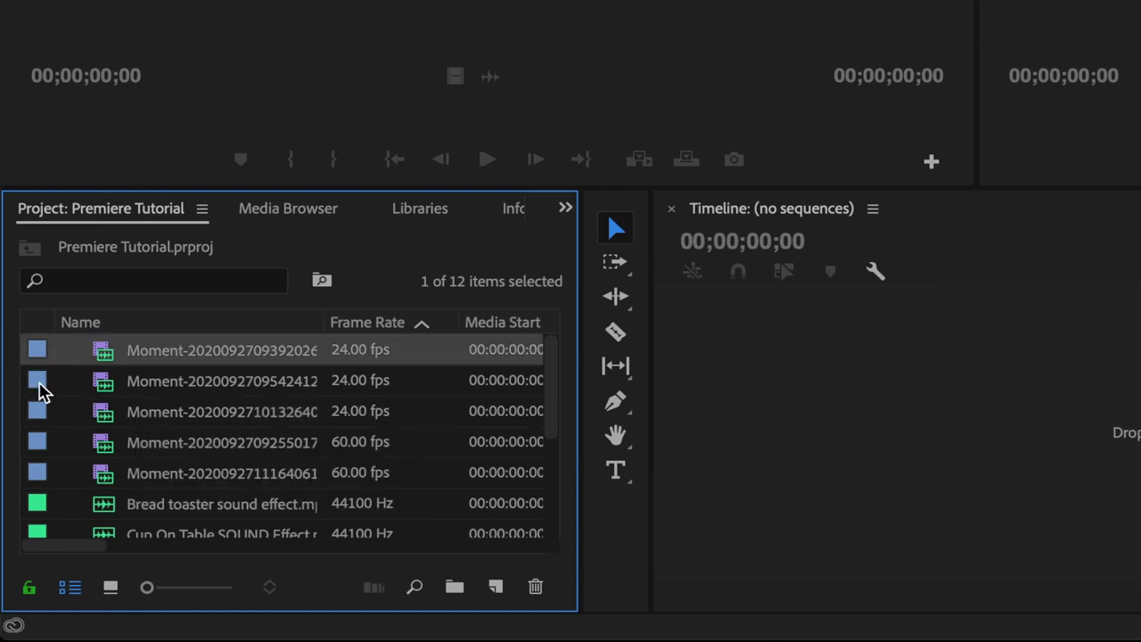
click(38, 383)
click(38, 412)
click(41, 446)
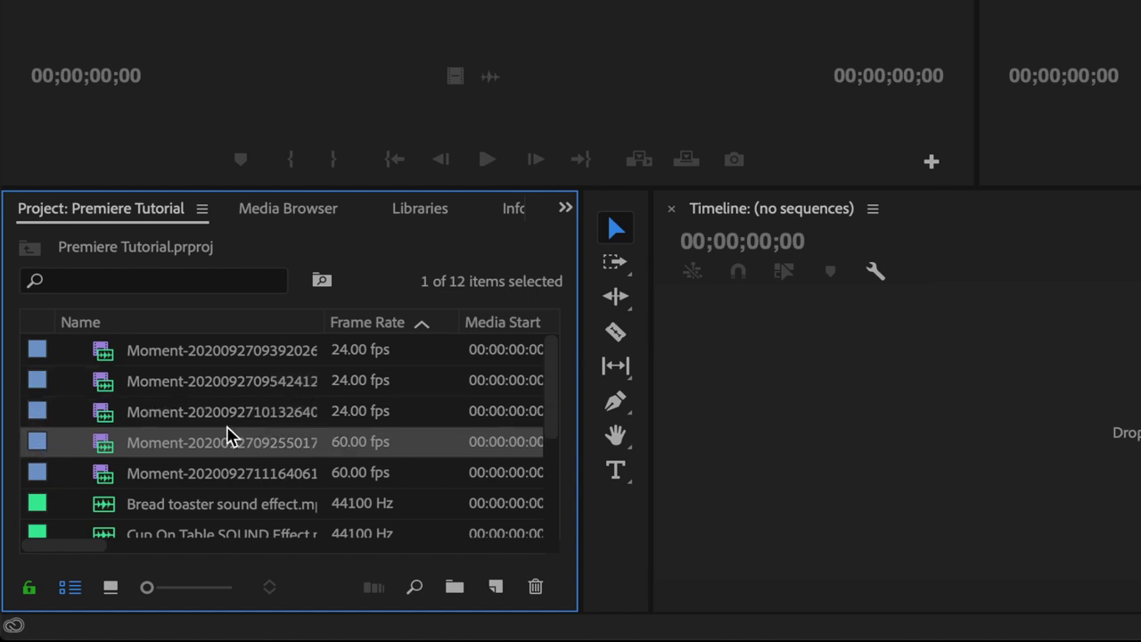
Step: Select the Bread toaster, Cup On Table, iPhone Radar and Nature sounds audio files in turn
scroll(230, 433, down, 2)
scroll(229, 437, down, 1)
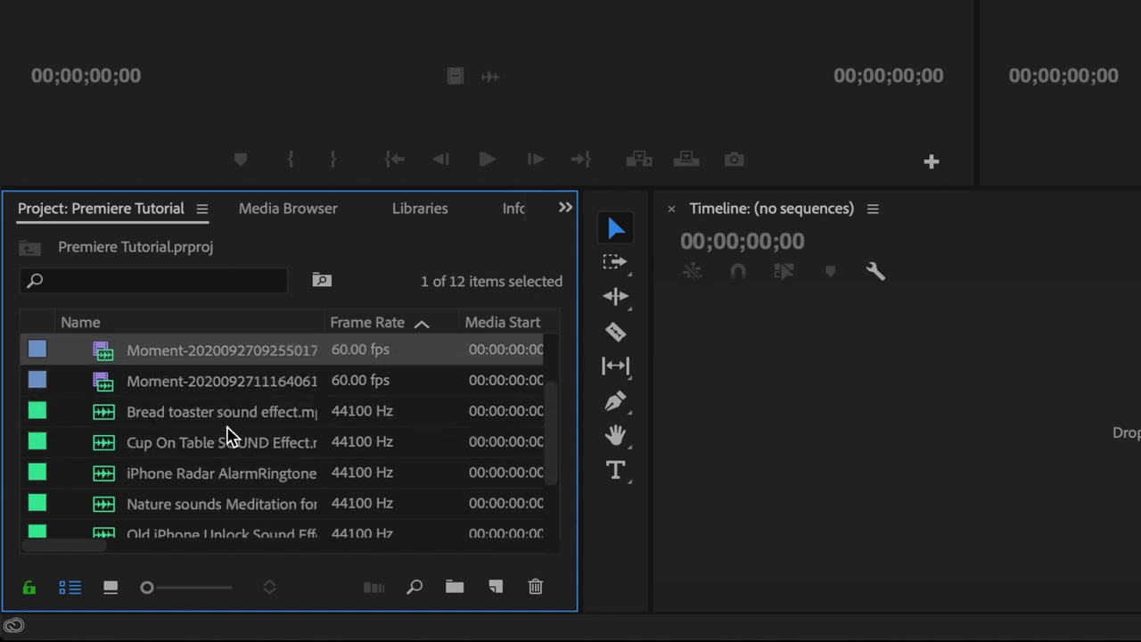
click(37, 415)
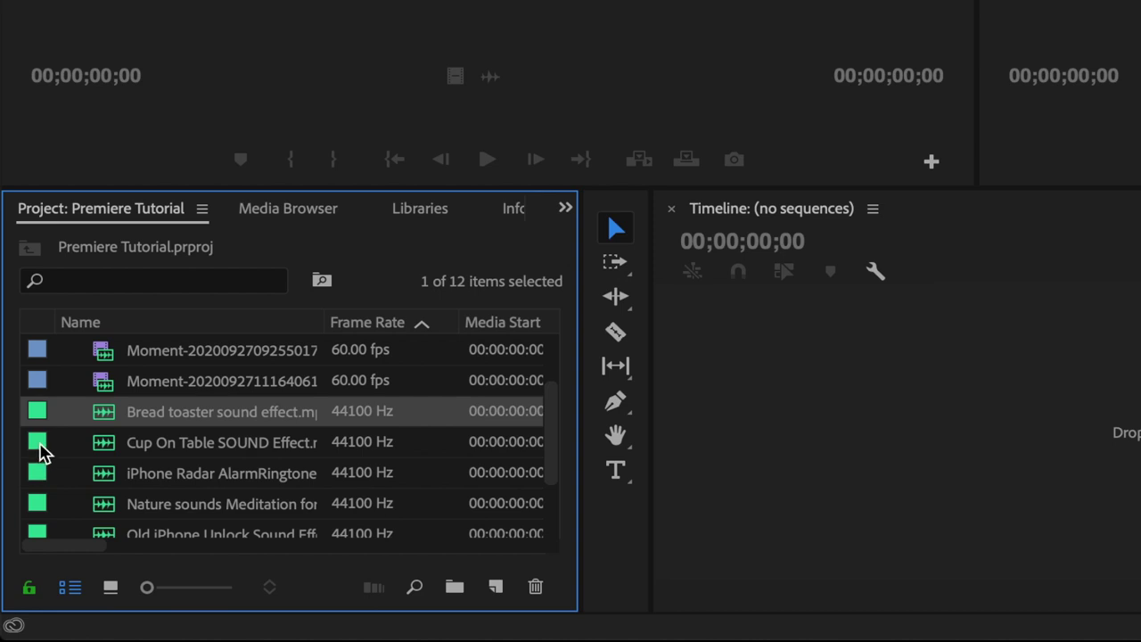
click(40, 445)
click(40, 472)
click(42, 504)
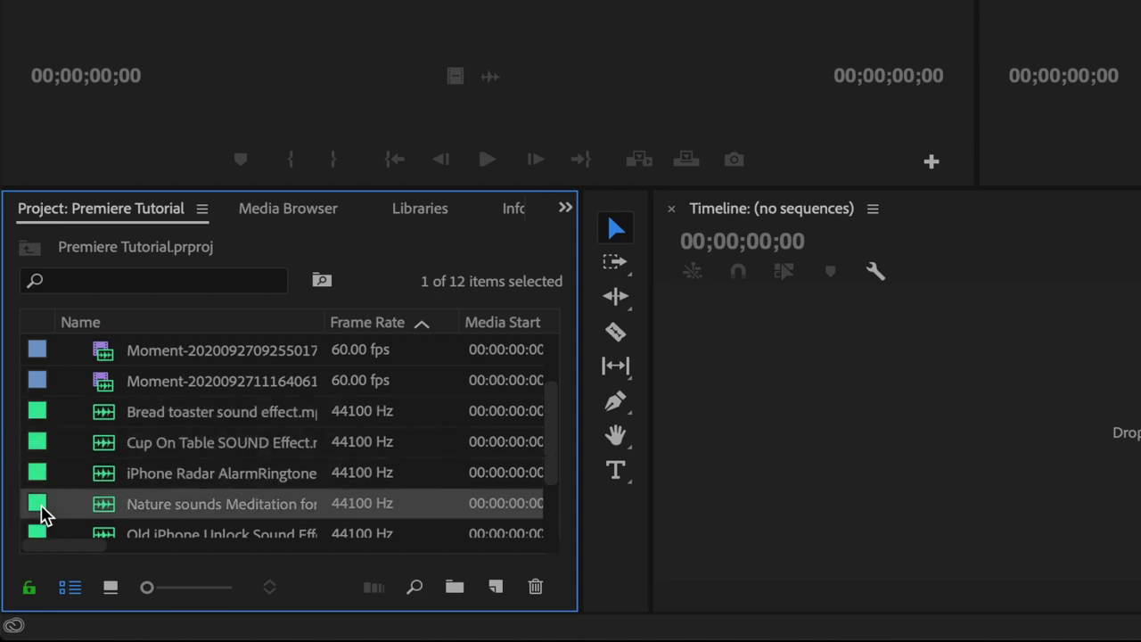
scroll(332, 440, up, 3)
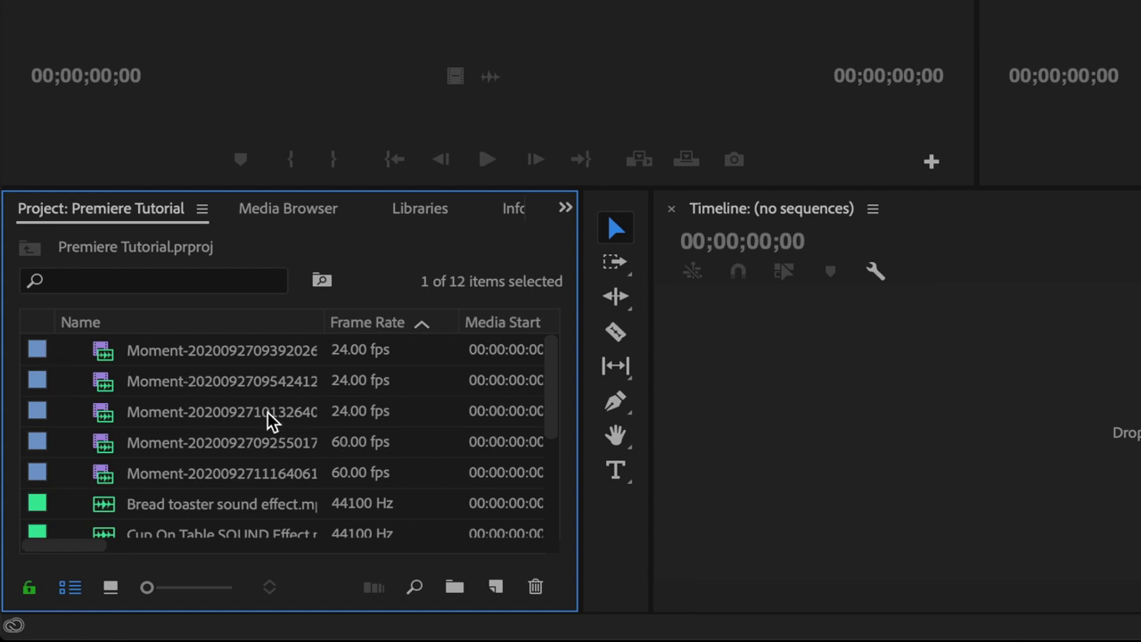
mouse_move(272, 421)
mouse_move(183, 398)
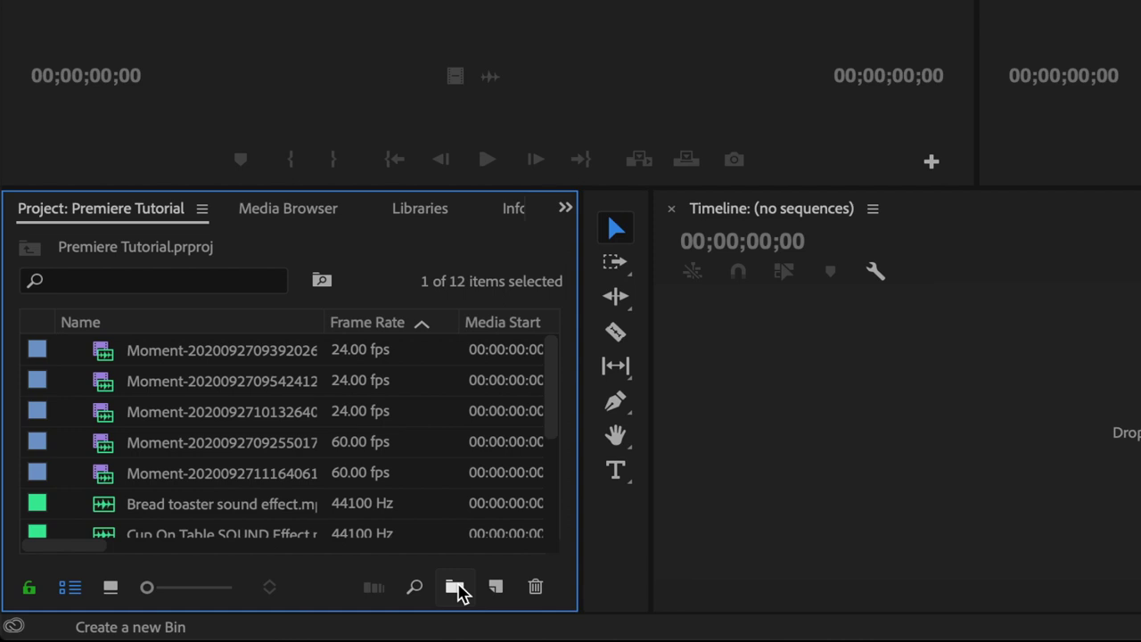
Step: Create a new bin named 'Video Files'
click(455, 588)
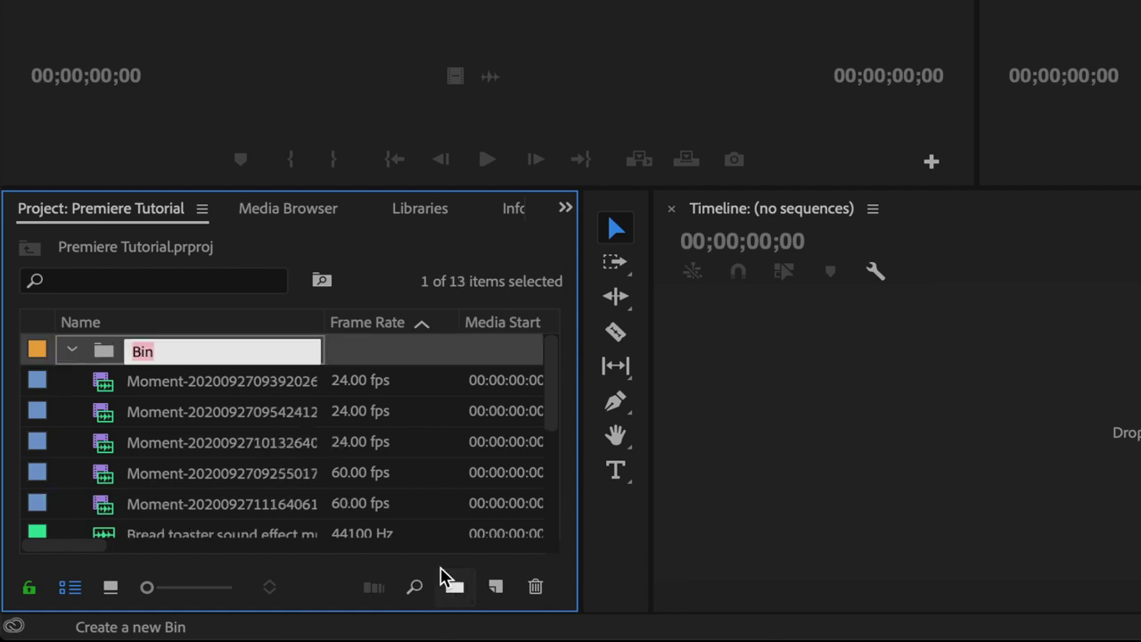
text(Video Files)
key(Tab)
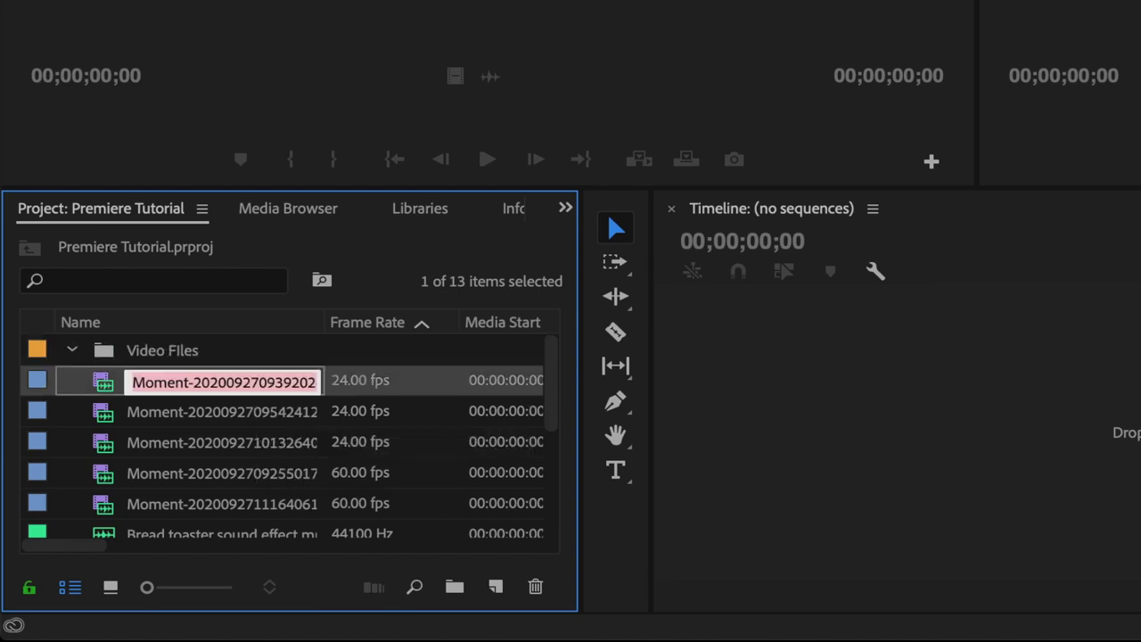
Step: Select the five Moment clips and drag them into the Video Files bin
click(364, 381)
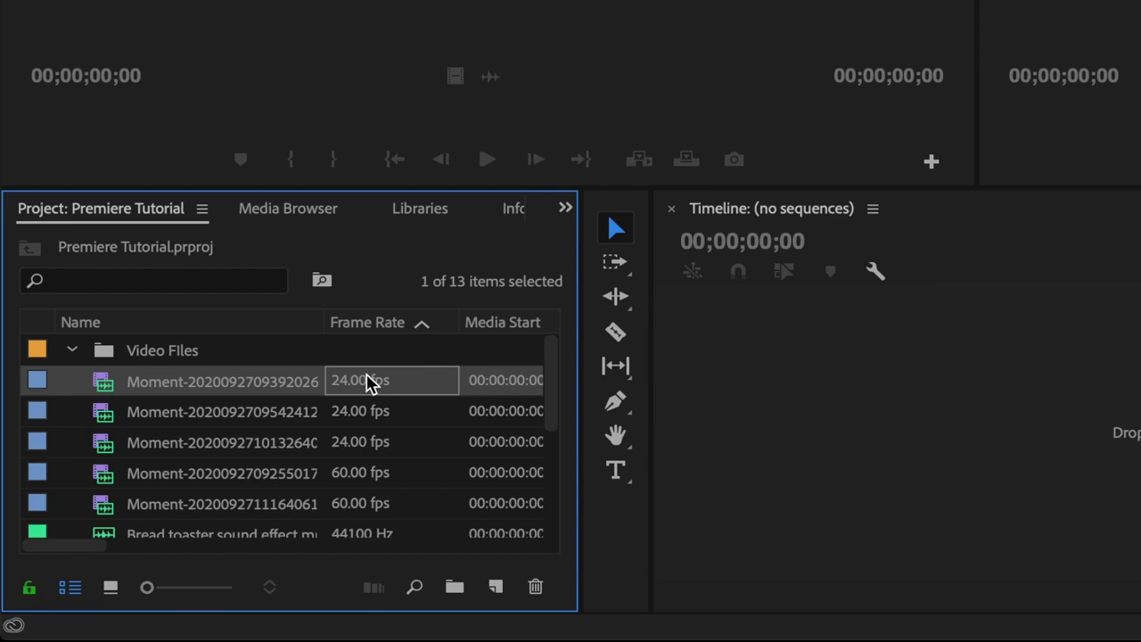
shift+click(192, 417)
shift+click(192, 453)
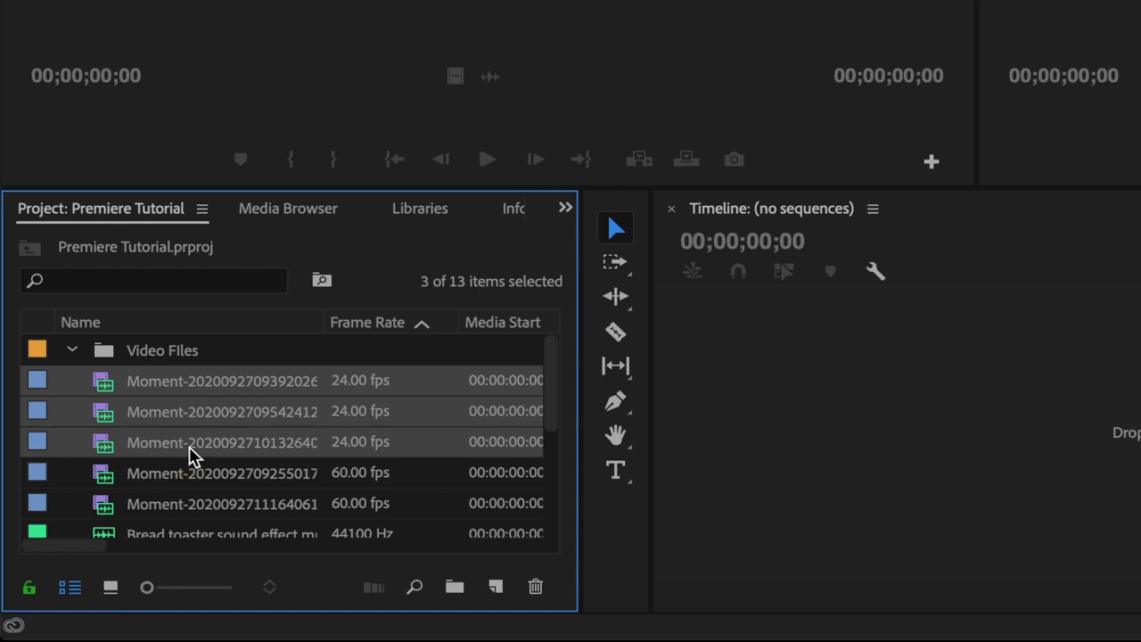
shift+click(188, 474)
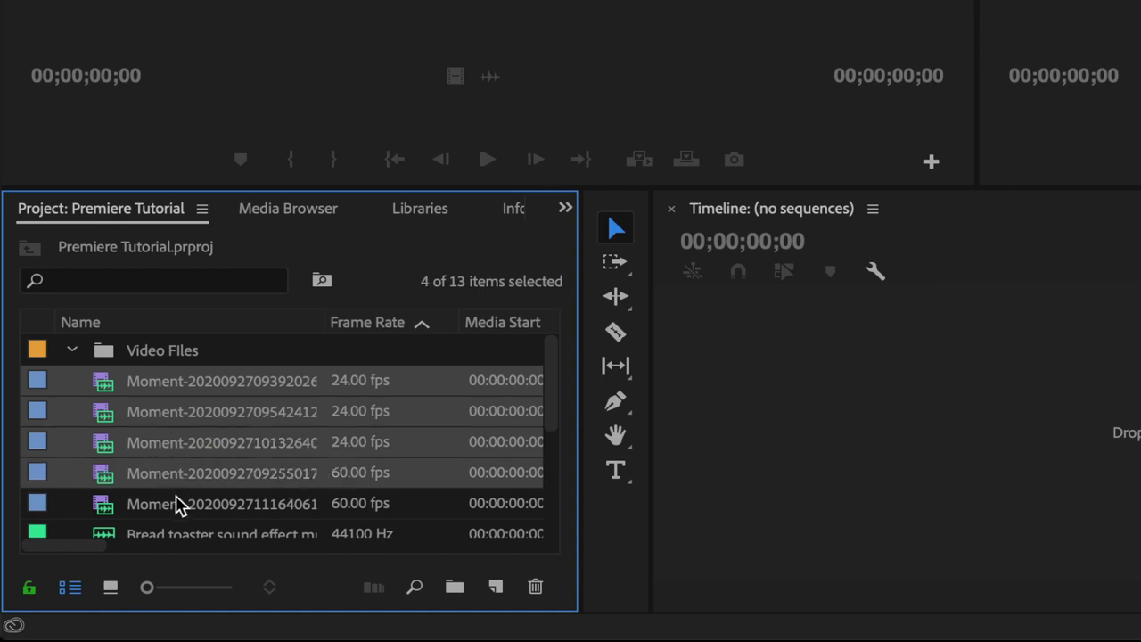
shift+click(181, 504)
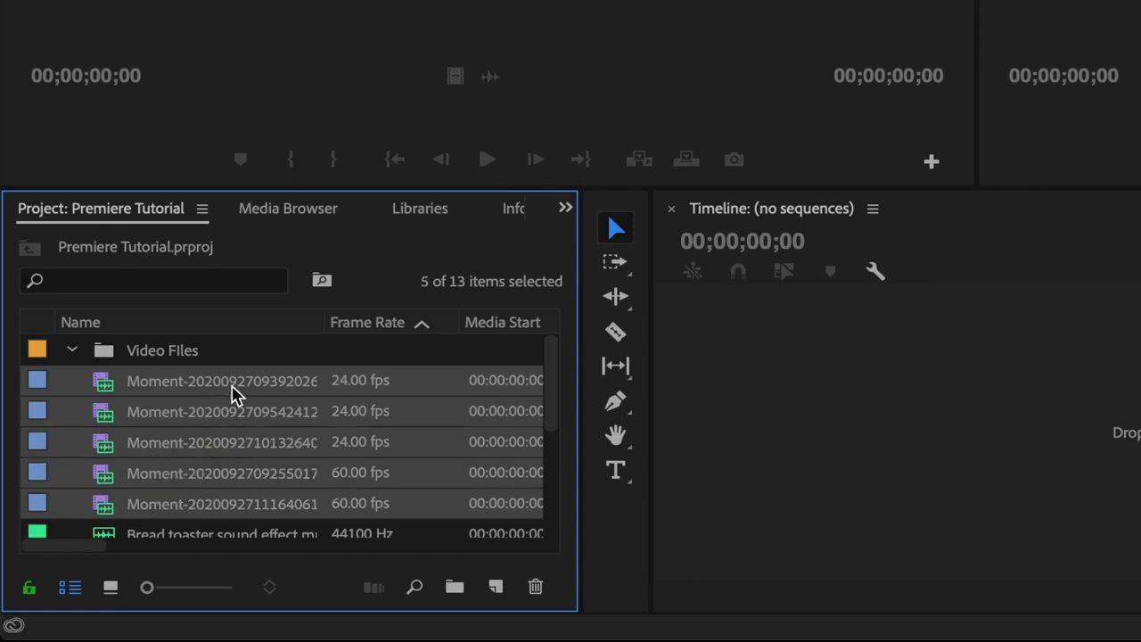
drag(219, 385, 147, 349)
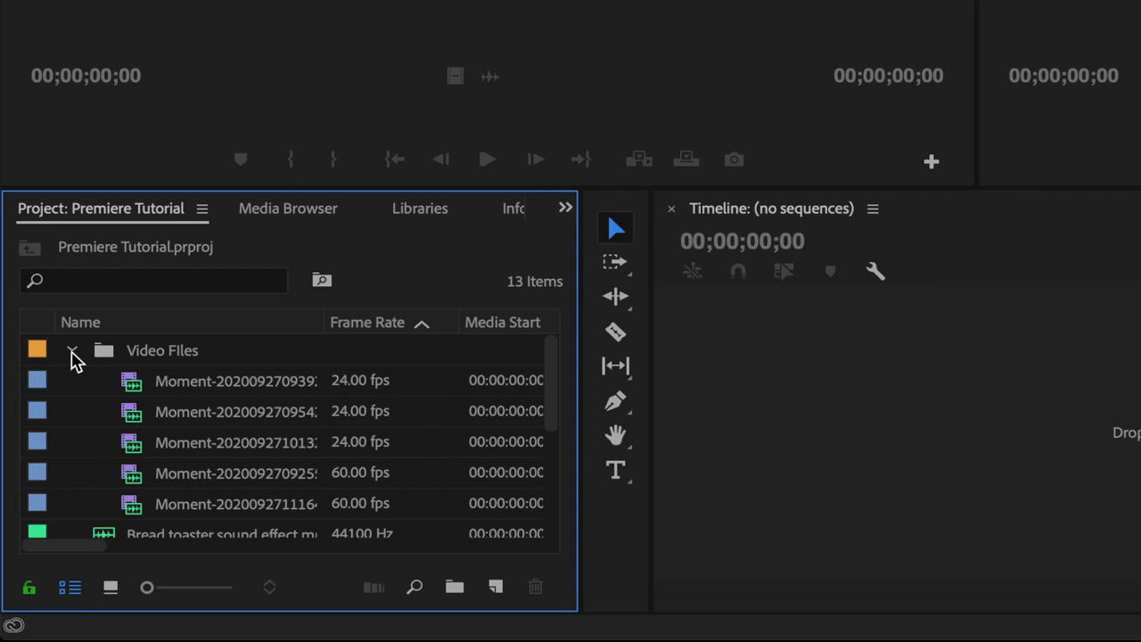
Step: Expand the Video Files bin to verify its five clips, then collapse it
click(72, 351)
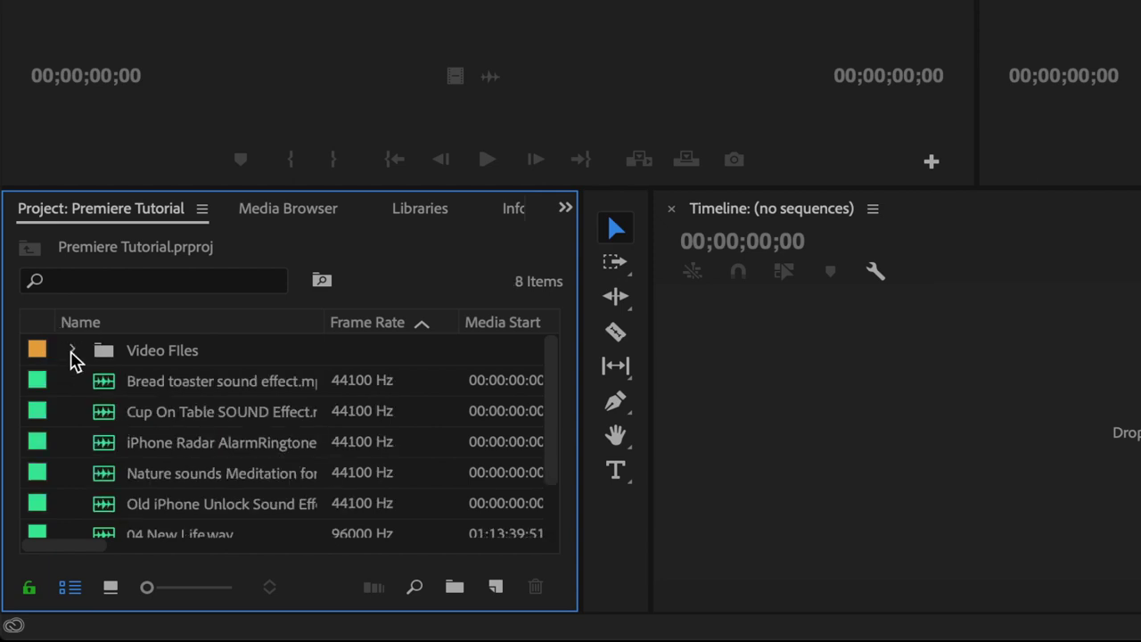
scroll(147, 401, down, 2)
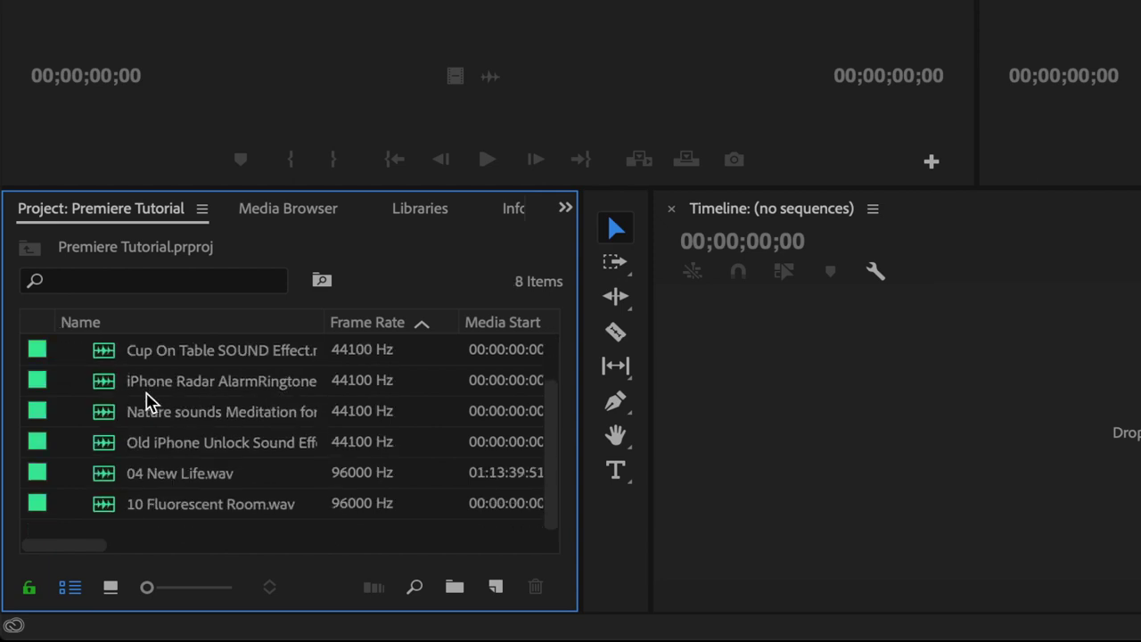
scroll(147, 401, up, 2)
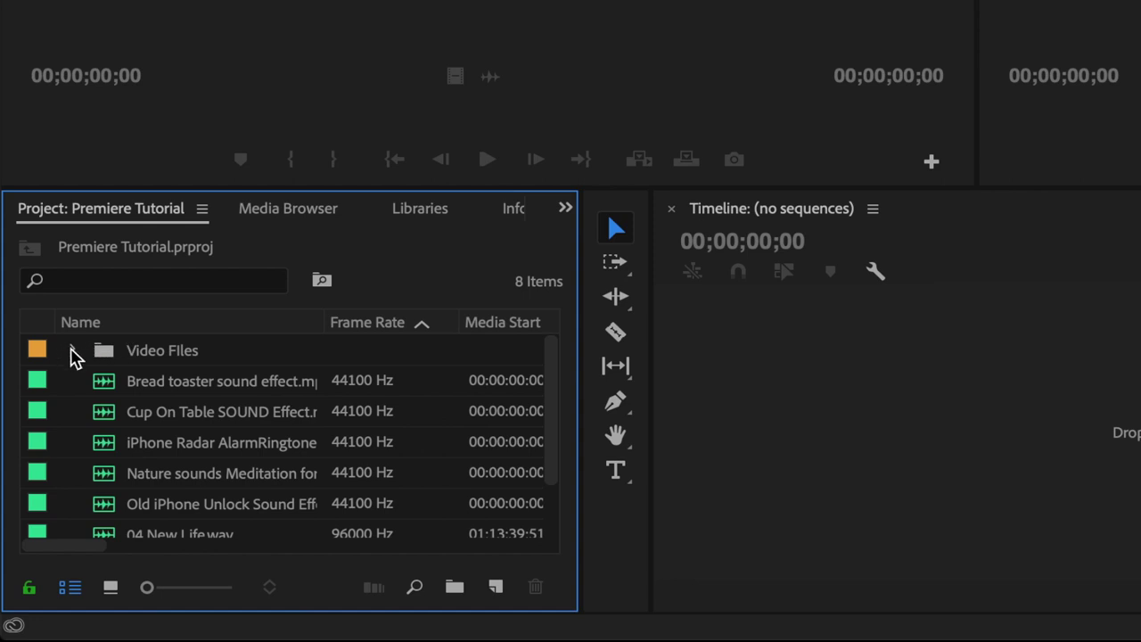
click(73, 352)
scroll(152, 410, down, 1)
scroll(153, 419, up, 1)
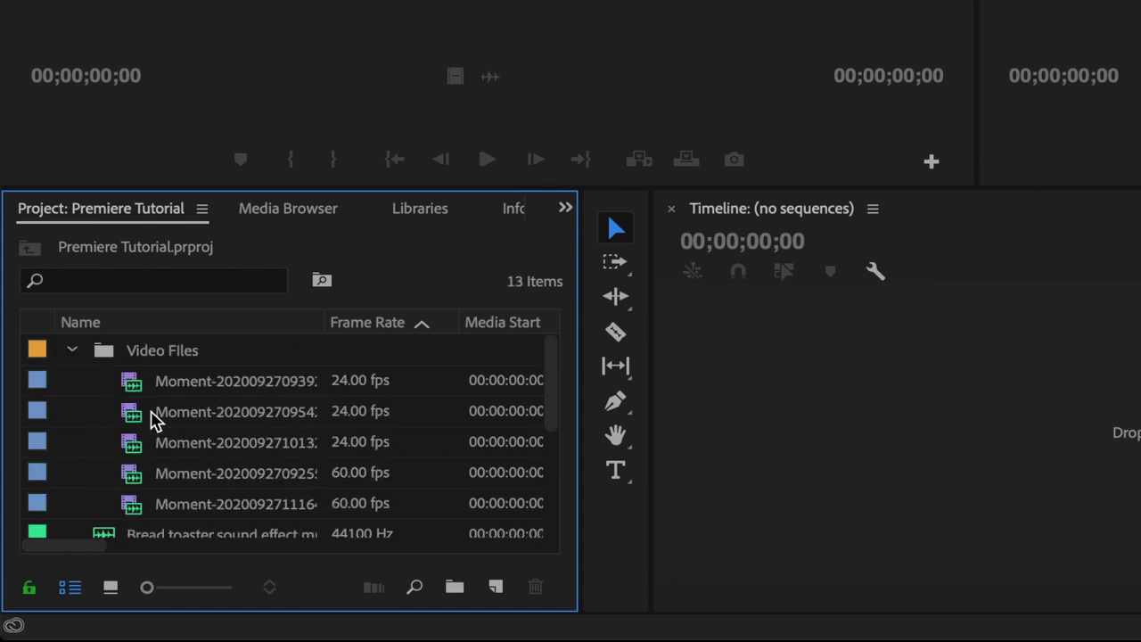
click(74, 351)
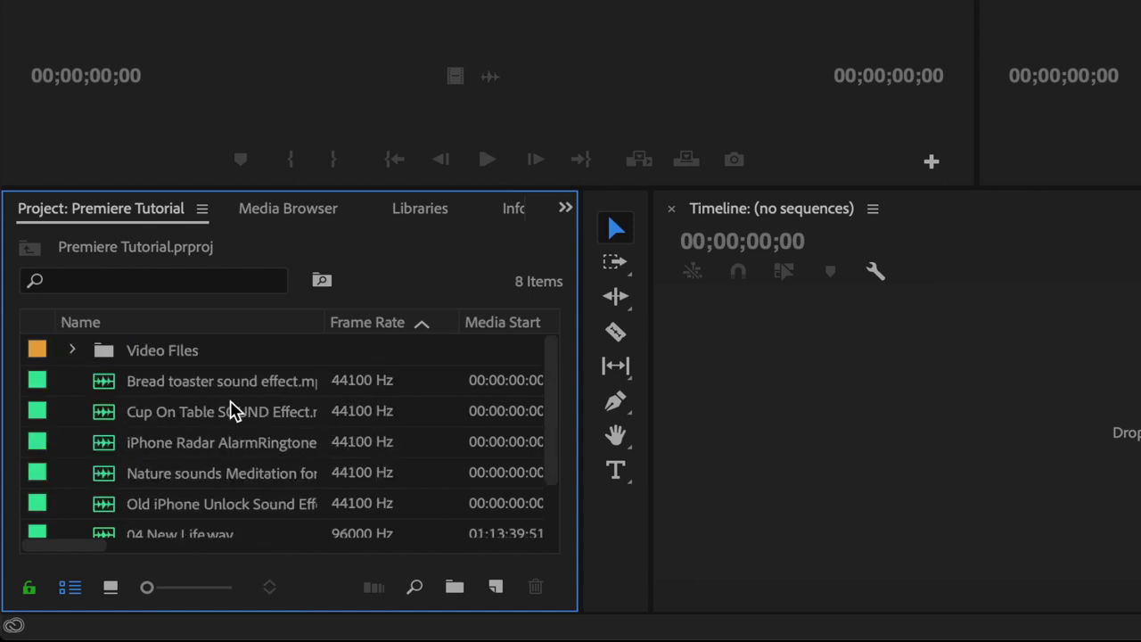
Step: Create a new bin named 'Audio Files'
click(455, 588)
text(Audio Fle)
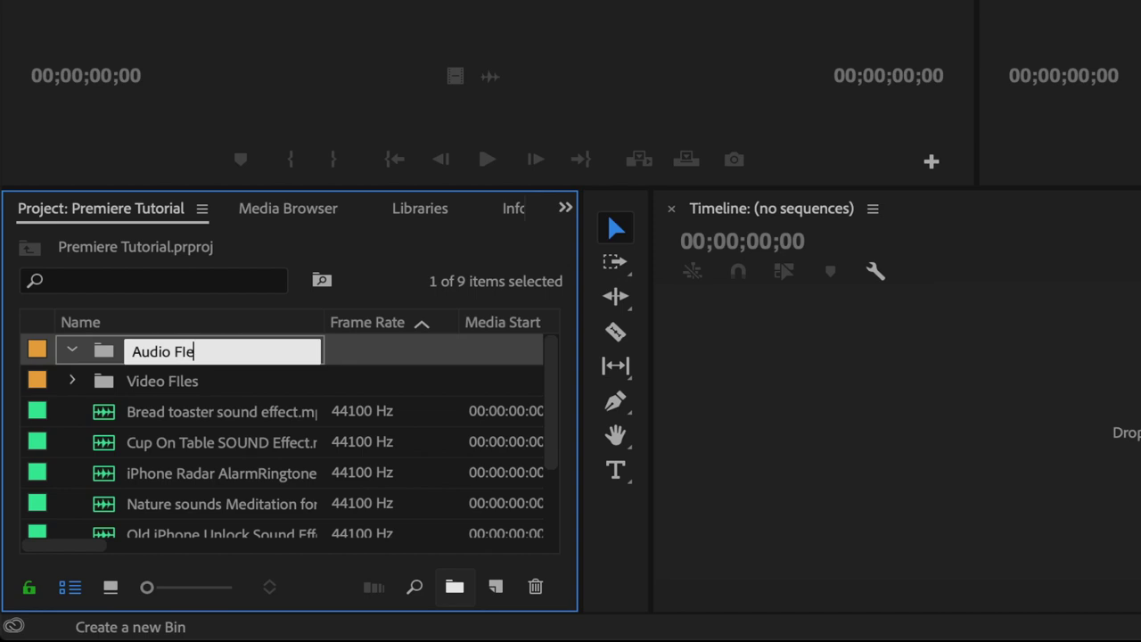
key(BackSpace)
key(BackSpace)
text(iles)
key(Tab)
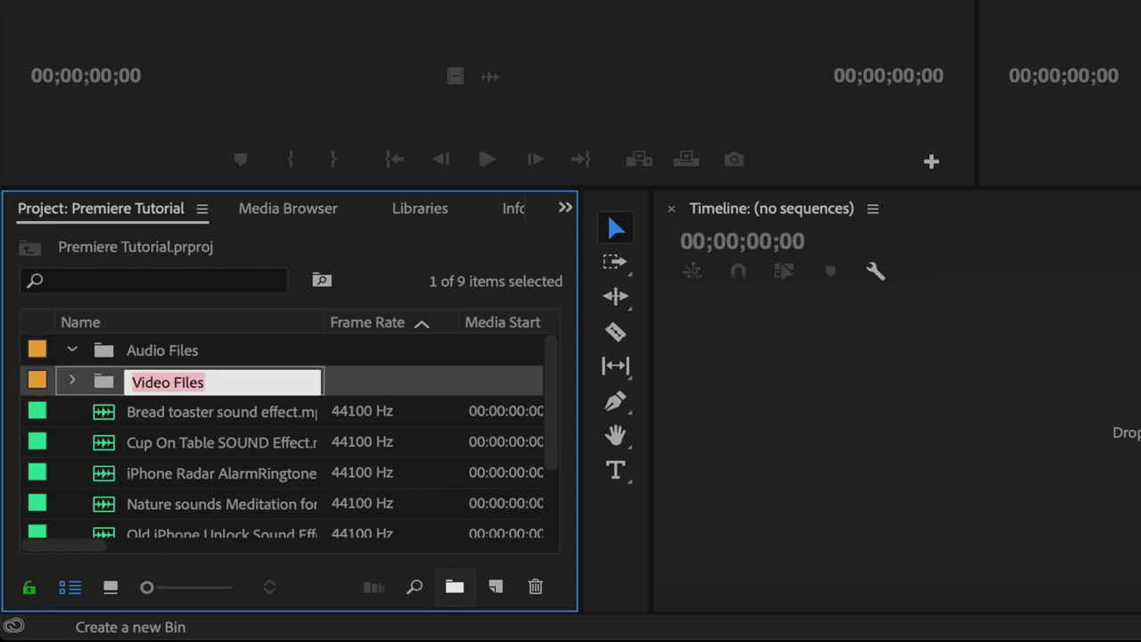
Step: Select the seven audio clips, from Bread toaster through 04 New Life.wav and 10 Fluorescent Room.wav
click(227, 419)
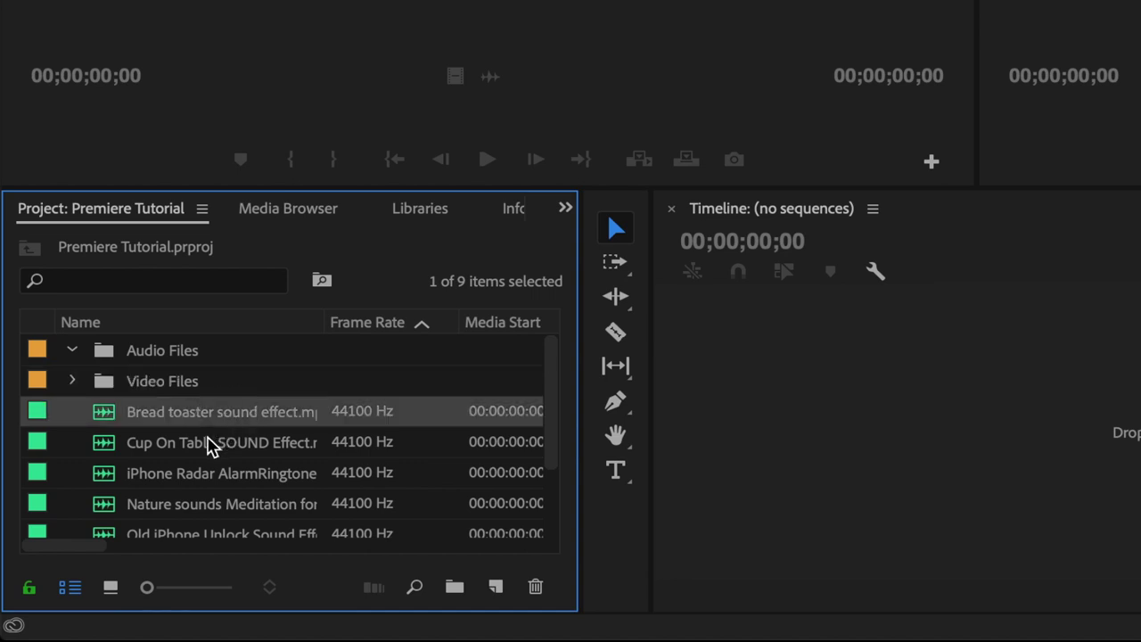
shift+click(208, 443)
shift+click(199, 473)
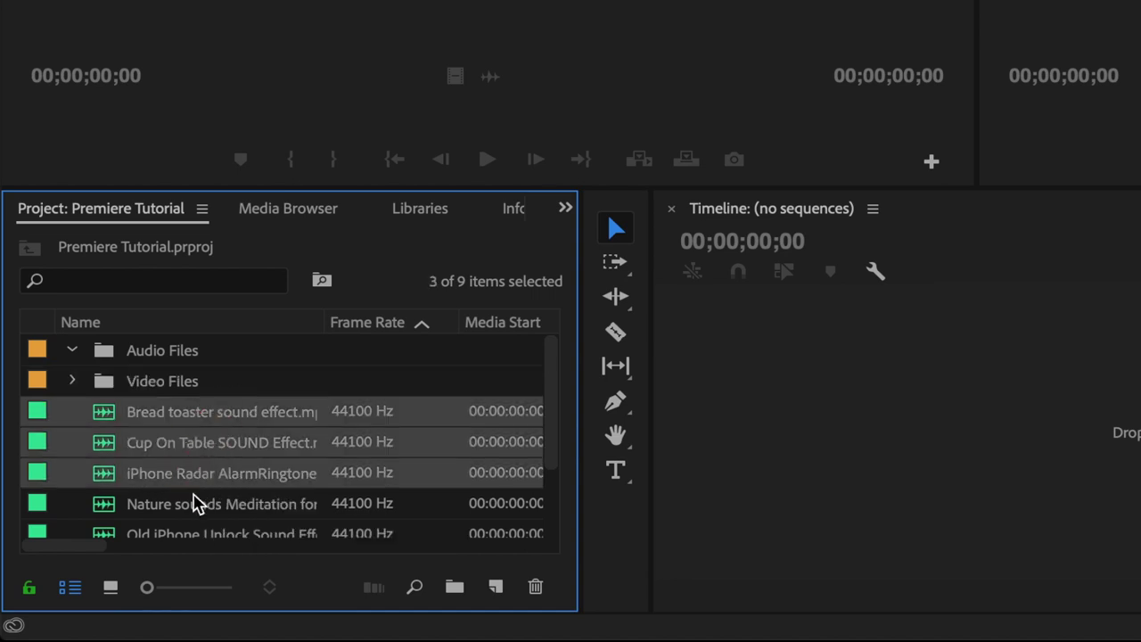
shift+click(195, 503)
shift+click(188, 534)
scroll(250, 453, down, 2)
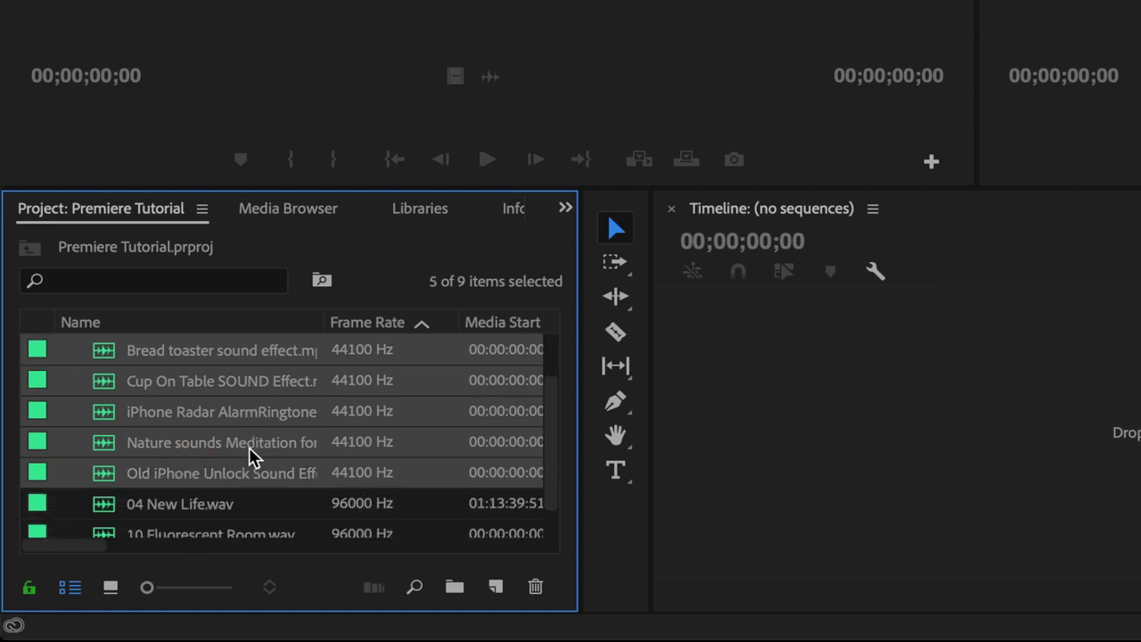
scroll(250, 453, down, 1)
shift+click(214, 482)
shift+click(223, 504)
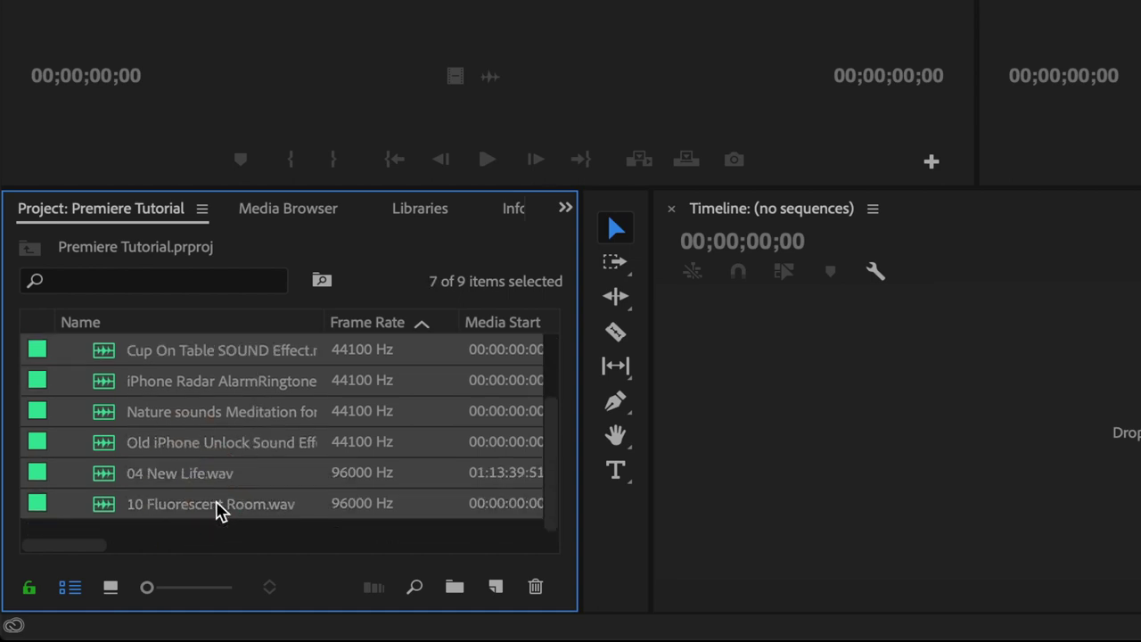
scroll(299, 414, up, 3)
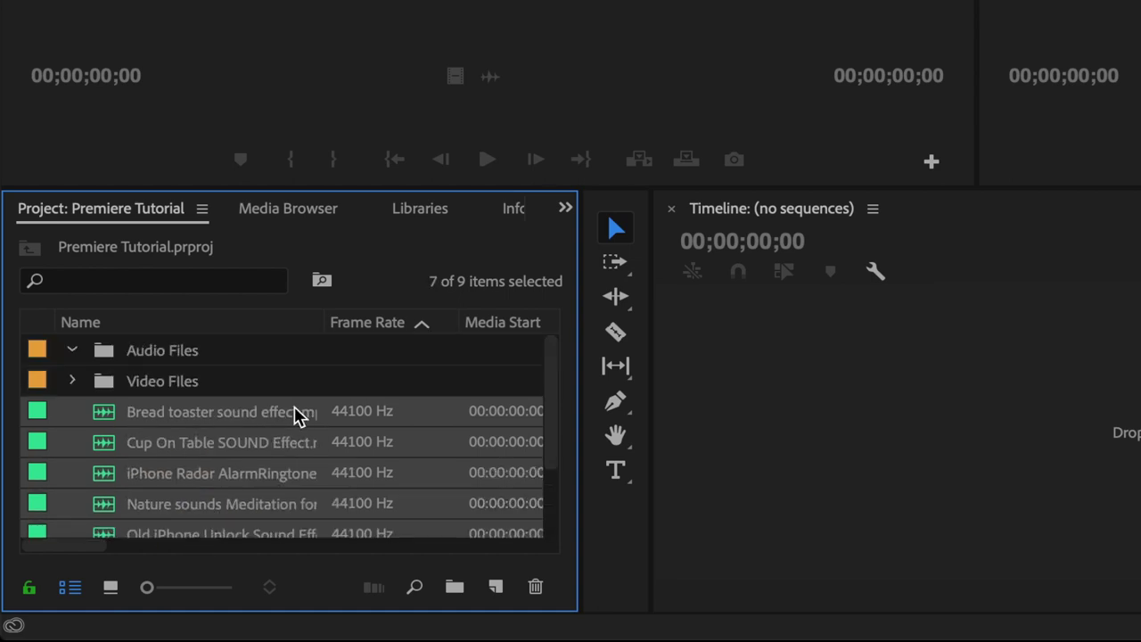
Step: Drag the seven audio clips into the Audio Files bin and collapse it
click(239, 412)
drag(239, 413, 151, 352)
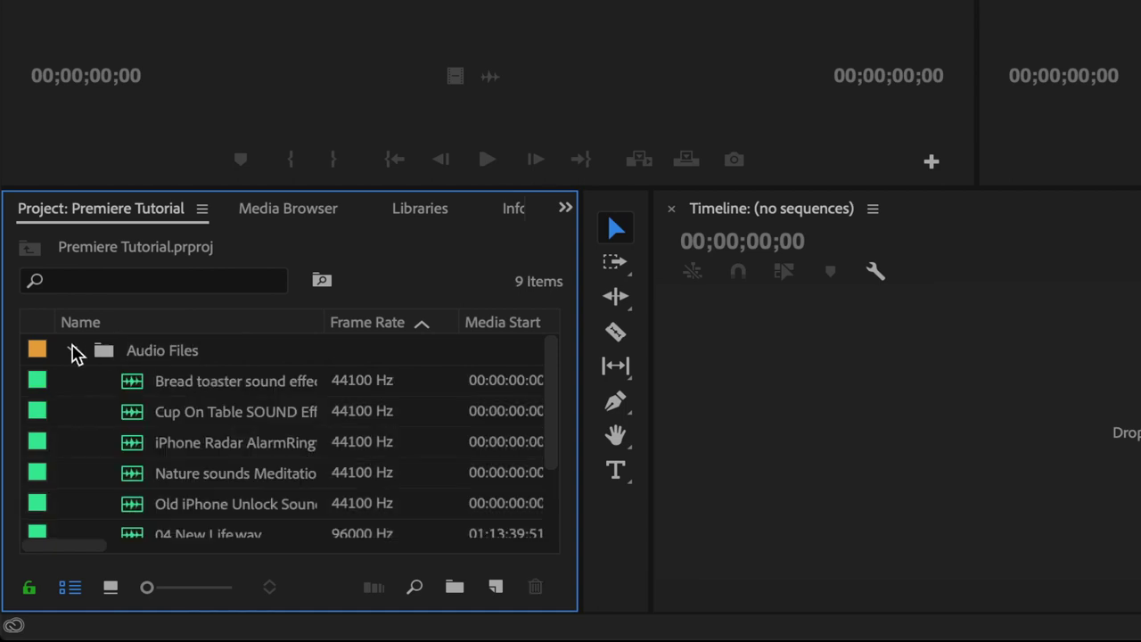
scroll(162, 482, down, 3)
scroll(162, 481, up, 3)
click(71, 350)
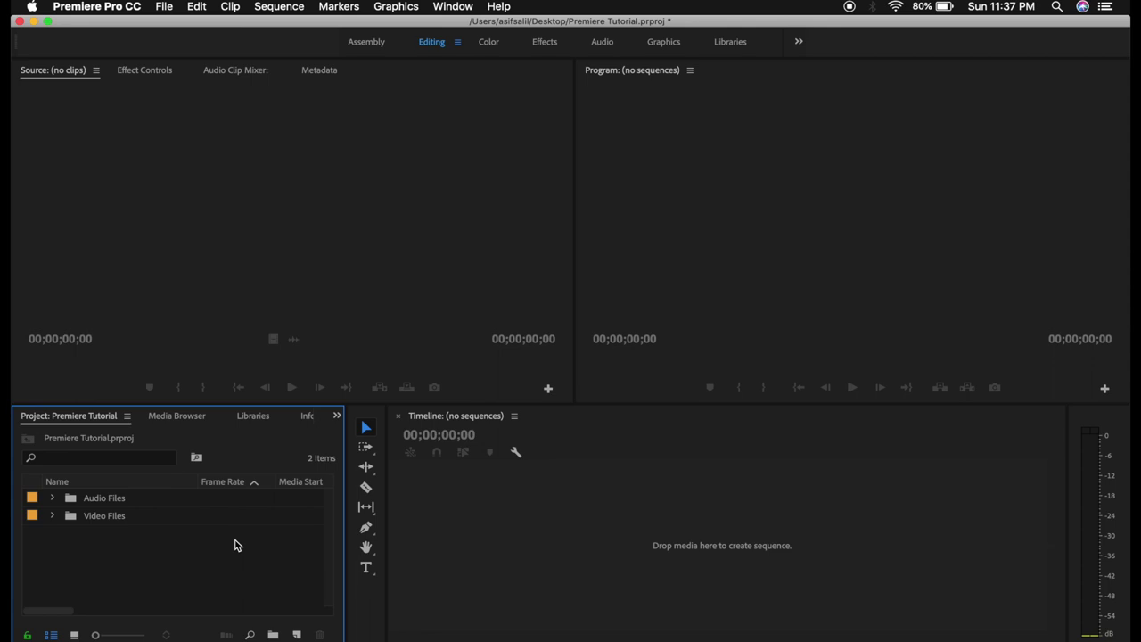
click(535, 529)
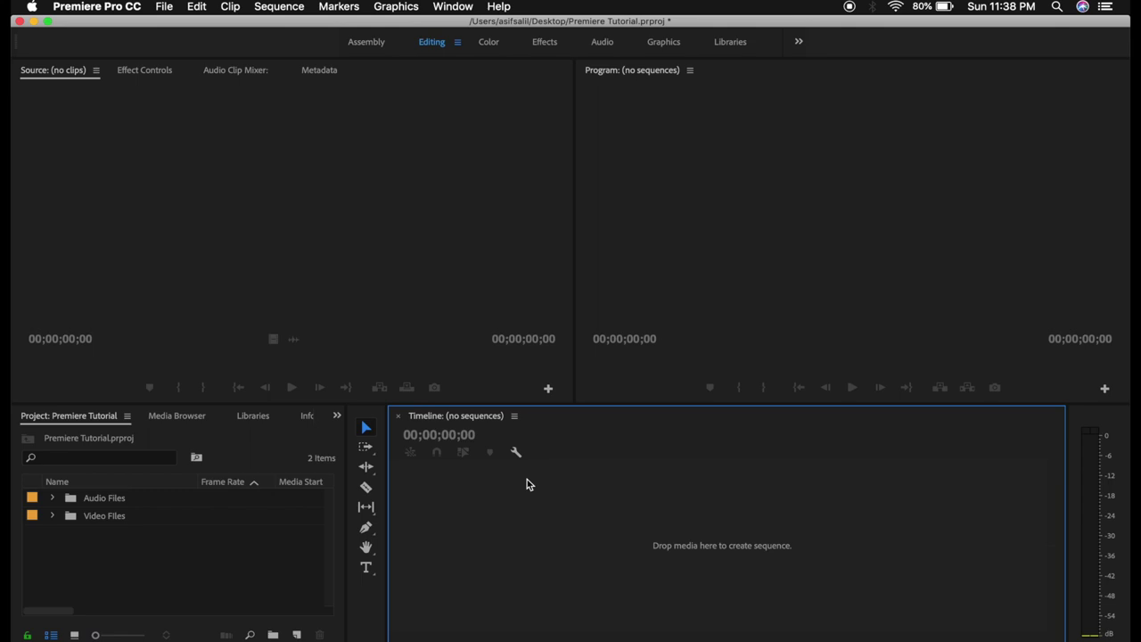
Step: Start a new sequence and choose the ARRI 1080p 23.976 preset
click(168, 7)
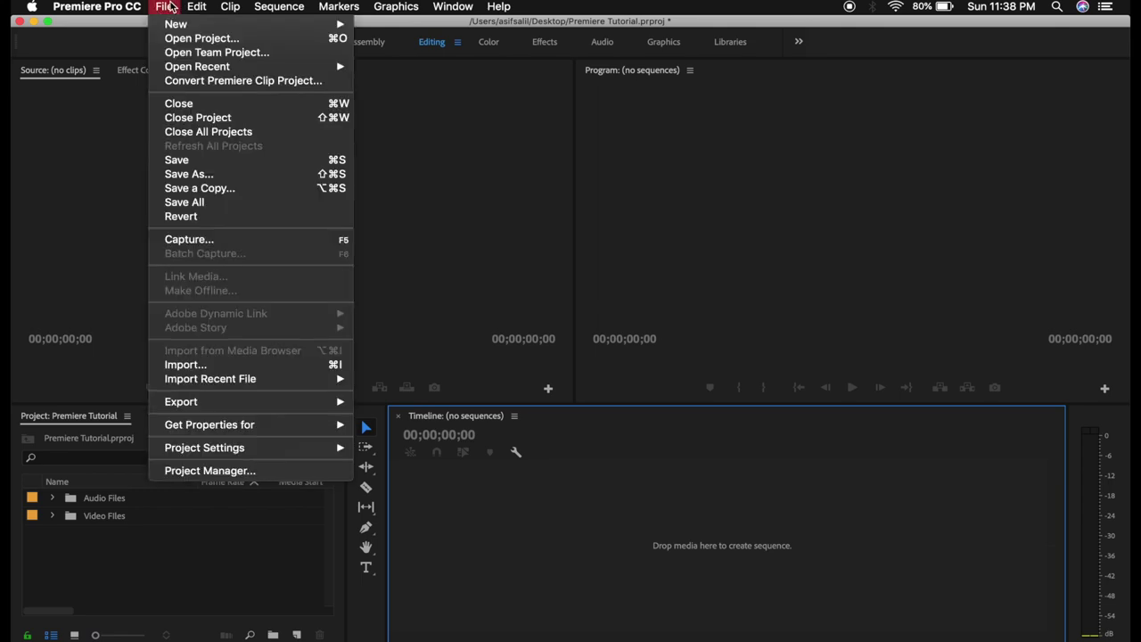
mouse_move(179, 26)
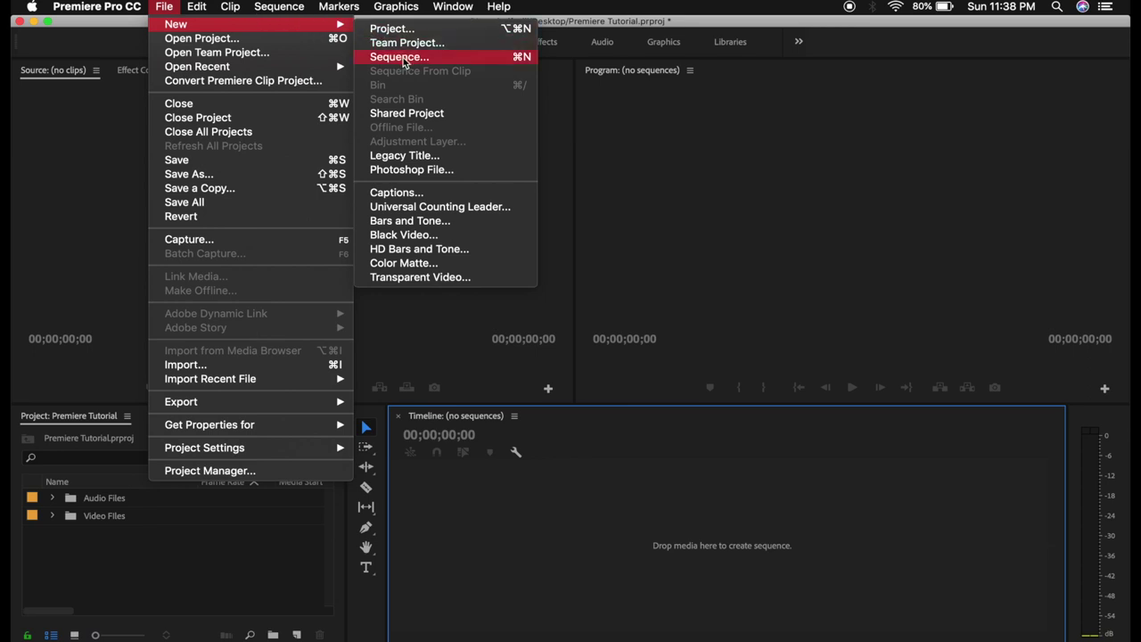
click(403, 60)
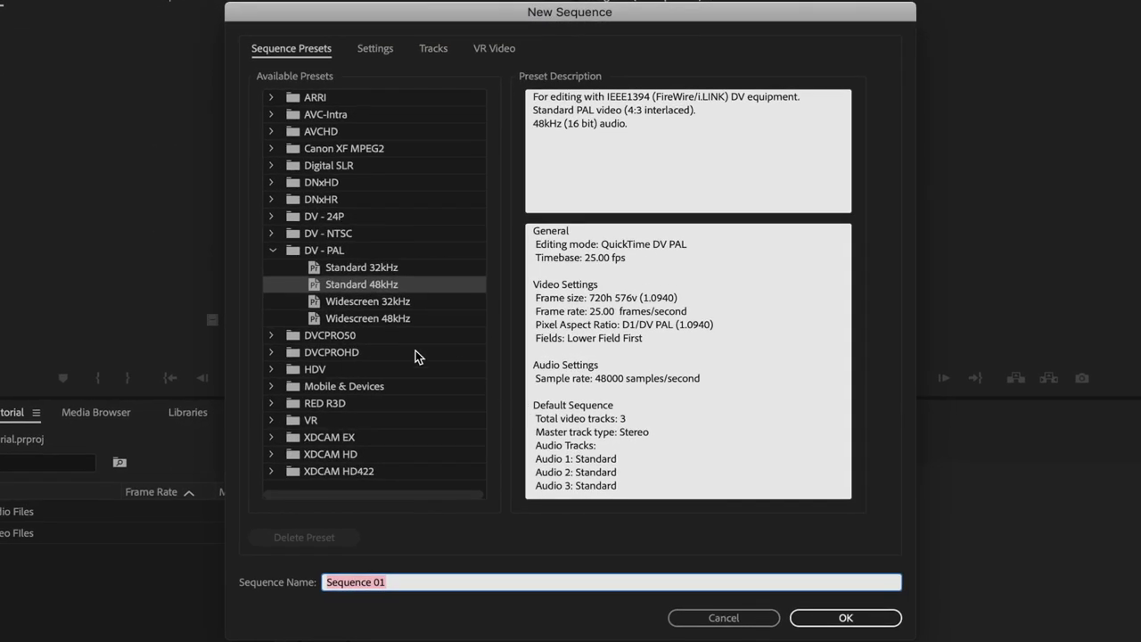
click(273, 250)
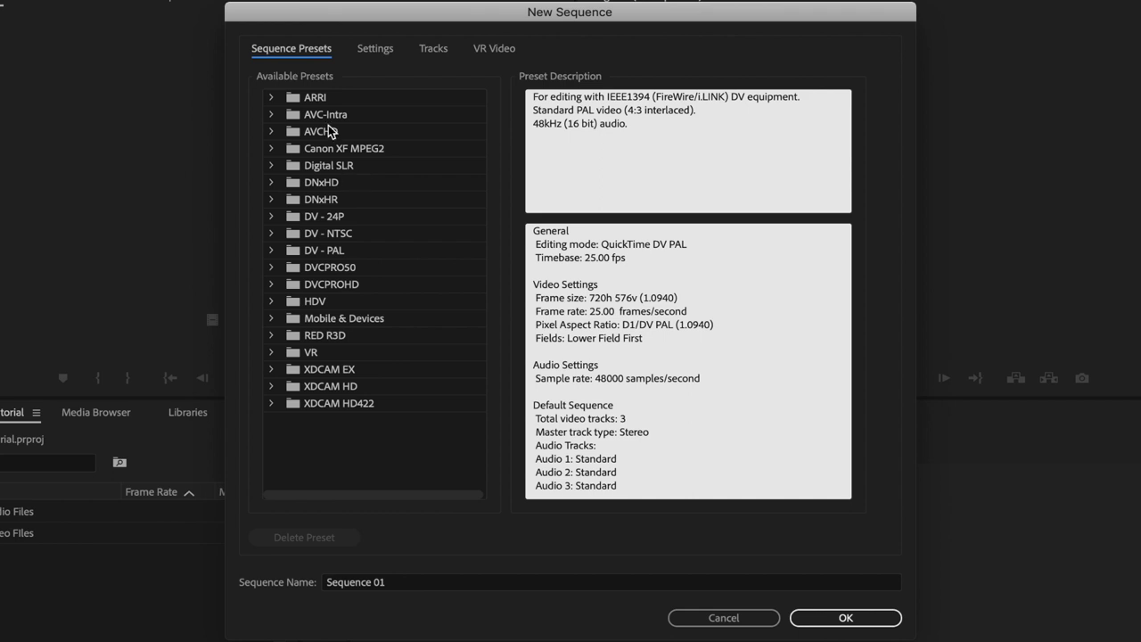
click(273, 98)
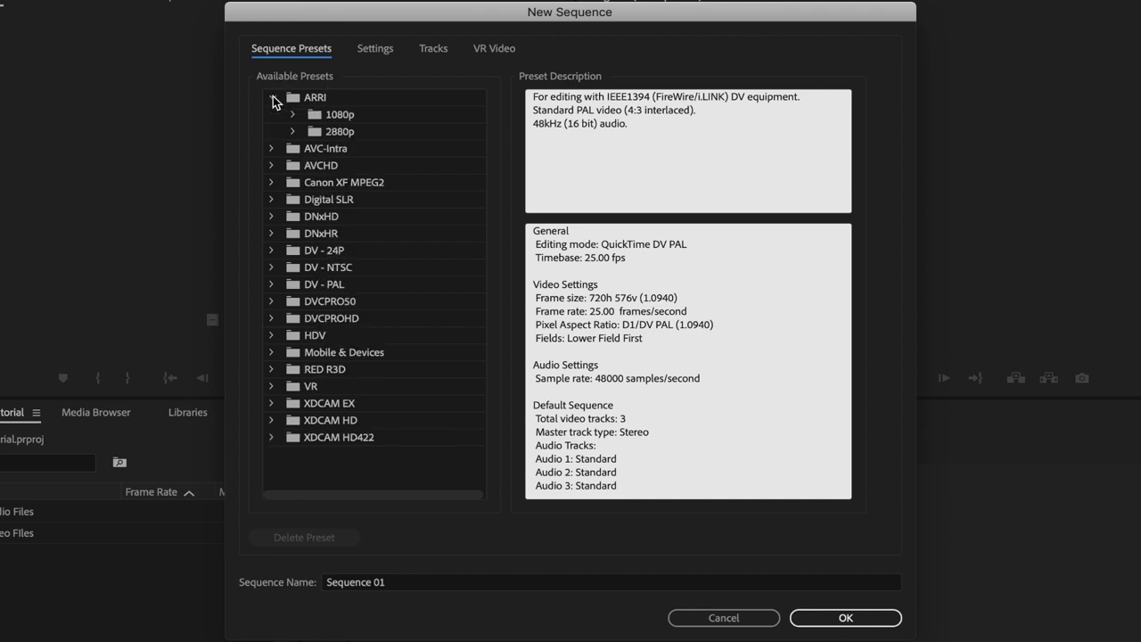
click(293, 115)
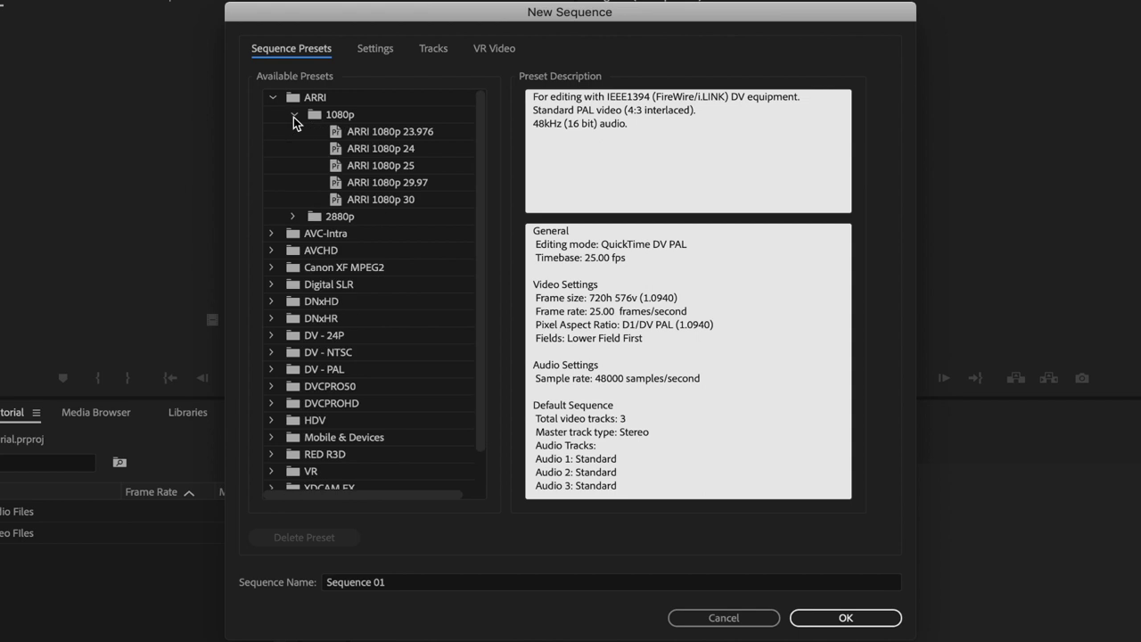
click(378, 136)
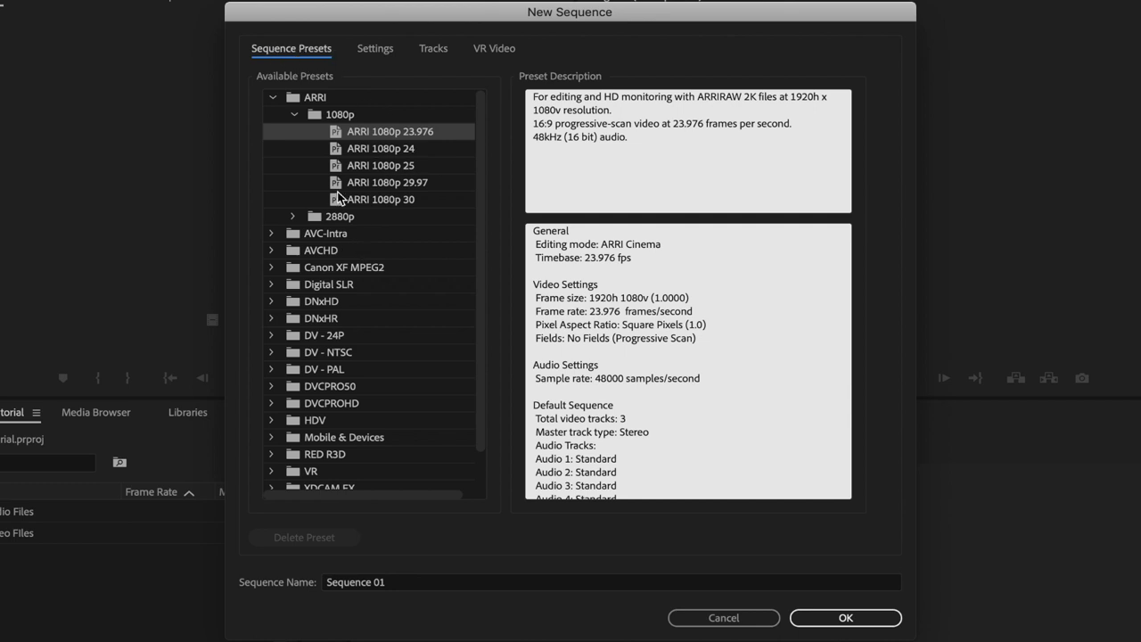
click(274, 98)
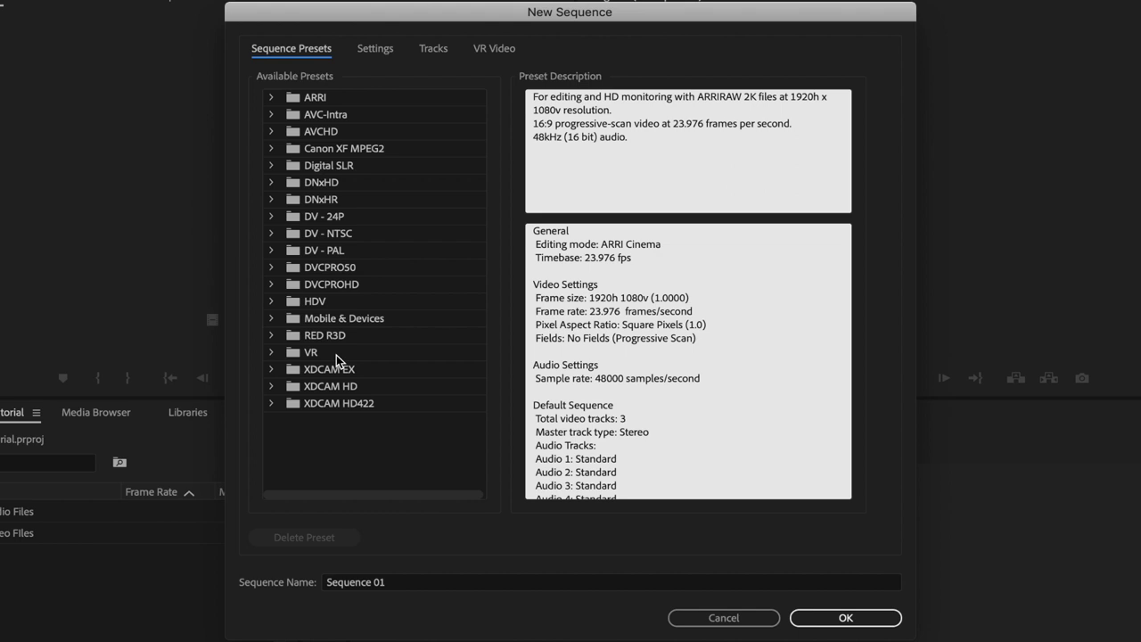
Step: Check the preset's 1920×1080 frame size under Settings, then return to Sequence Presets
click(376, 50)
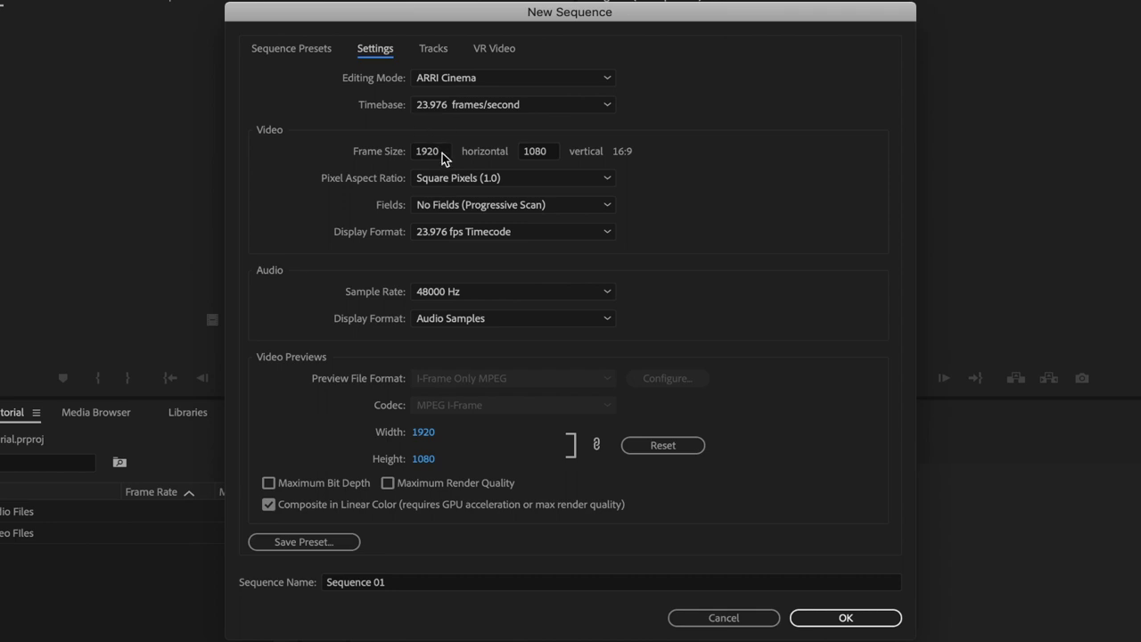
click(417, 153)
click(546, 153)
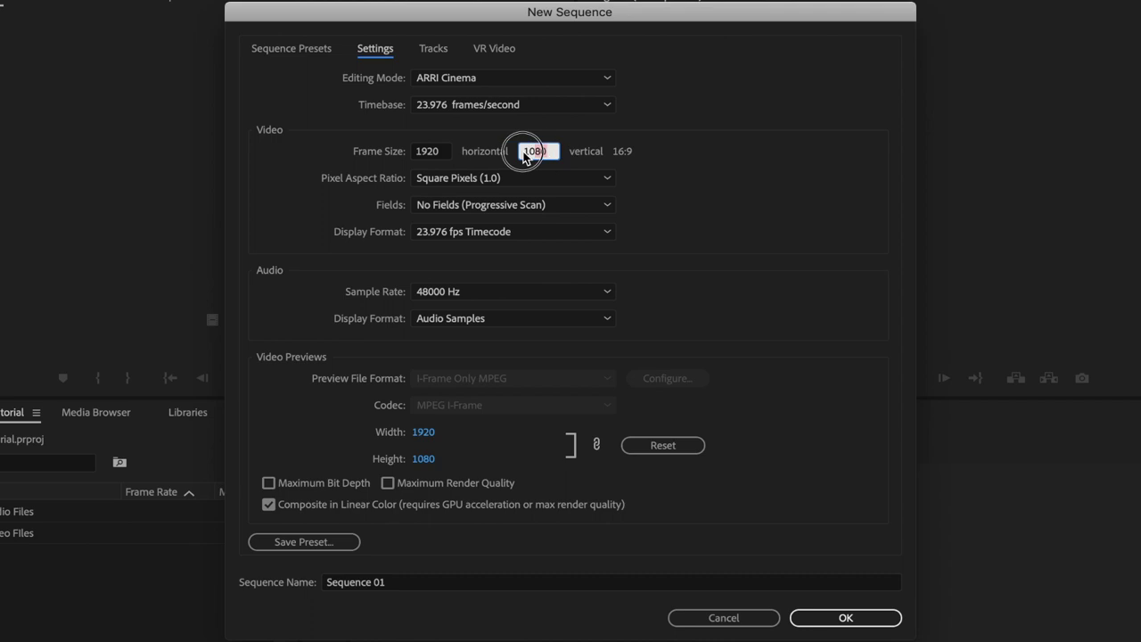
click(667, 175)
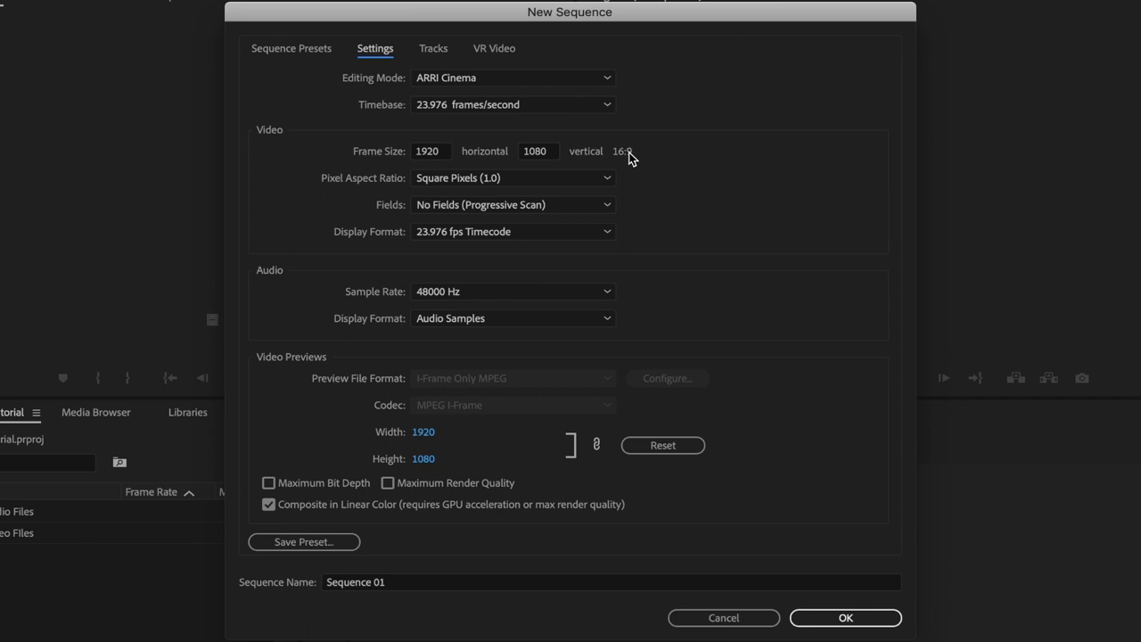
click(287, 48)
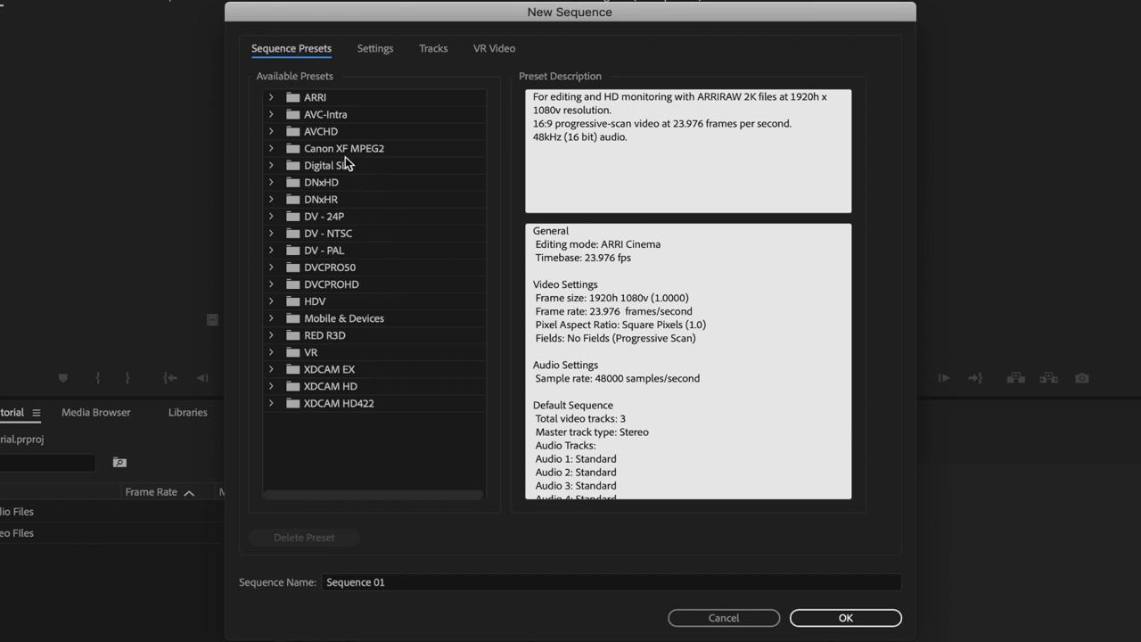
Step: Expand the RED R3D preset group and collapse ARRI's 1080p group
click(271, 97)
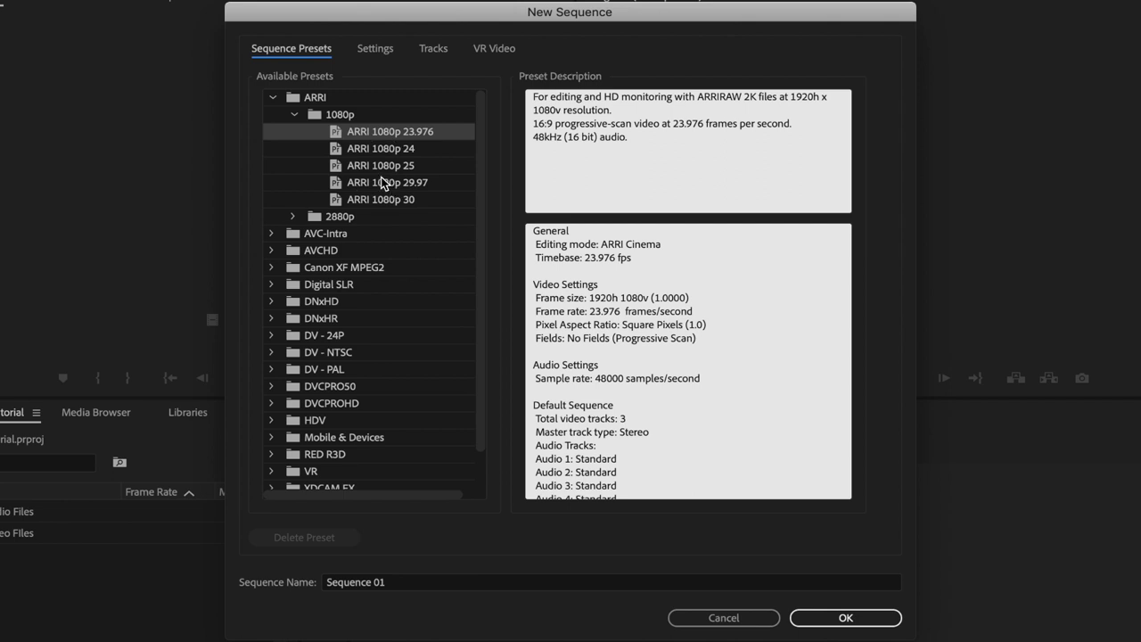
scroll(351, 340, down, 2)
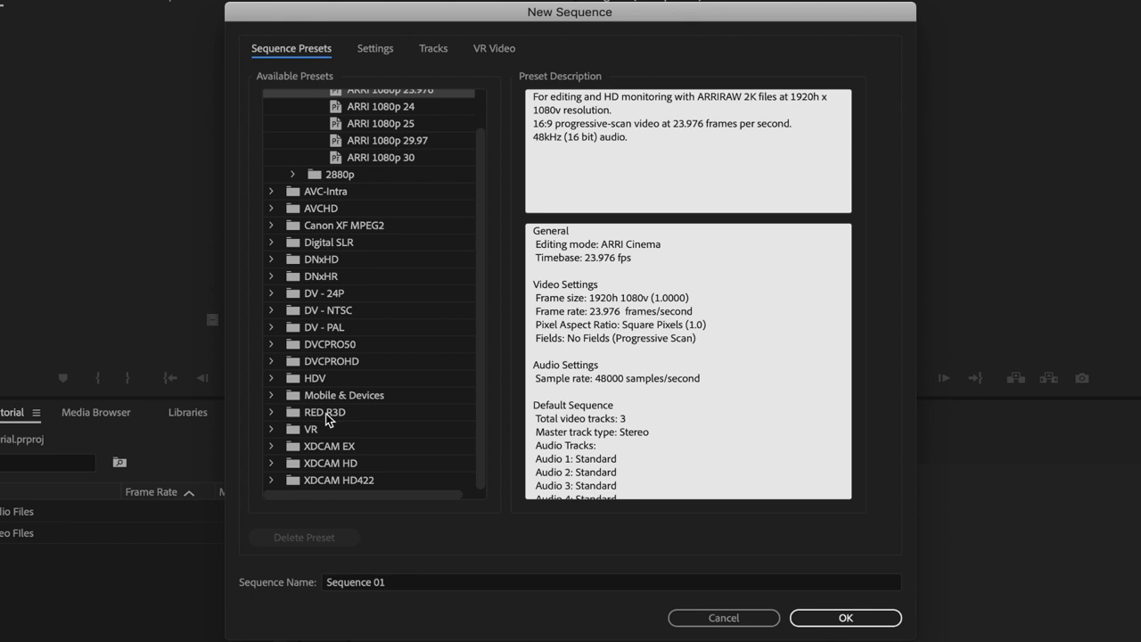
click(273, 413)
scroll(339, 383, down, 3)
scroll(347, 390, down, 3)
scroll(353, 392, down, 2)
scroll(351, 392, up, 10)
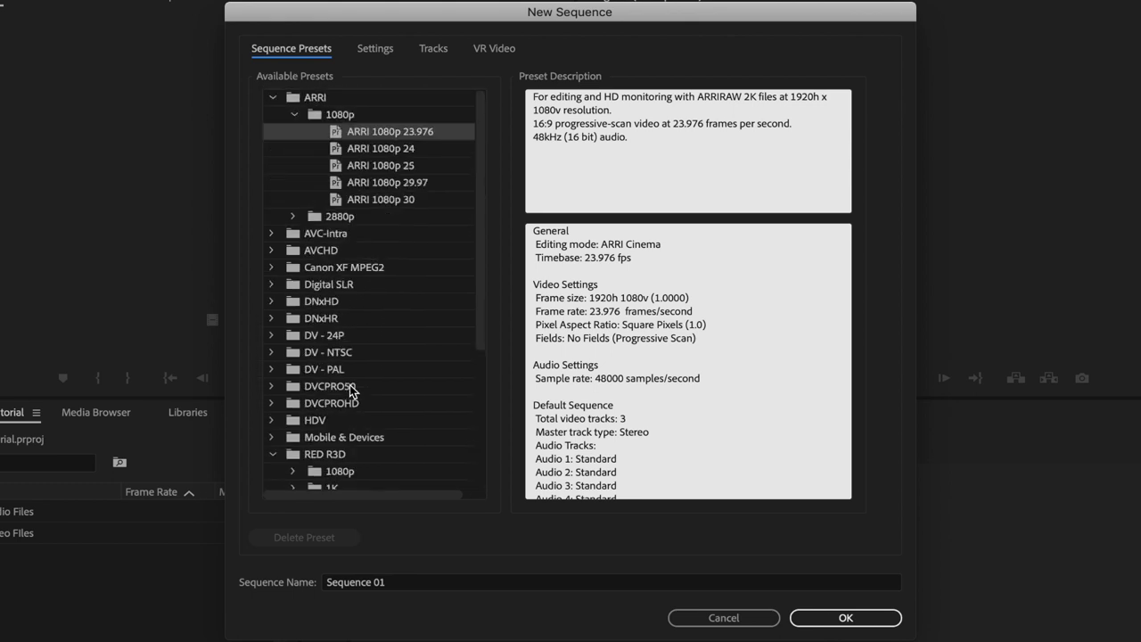
click(293, 114)
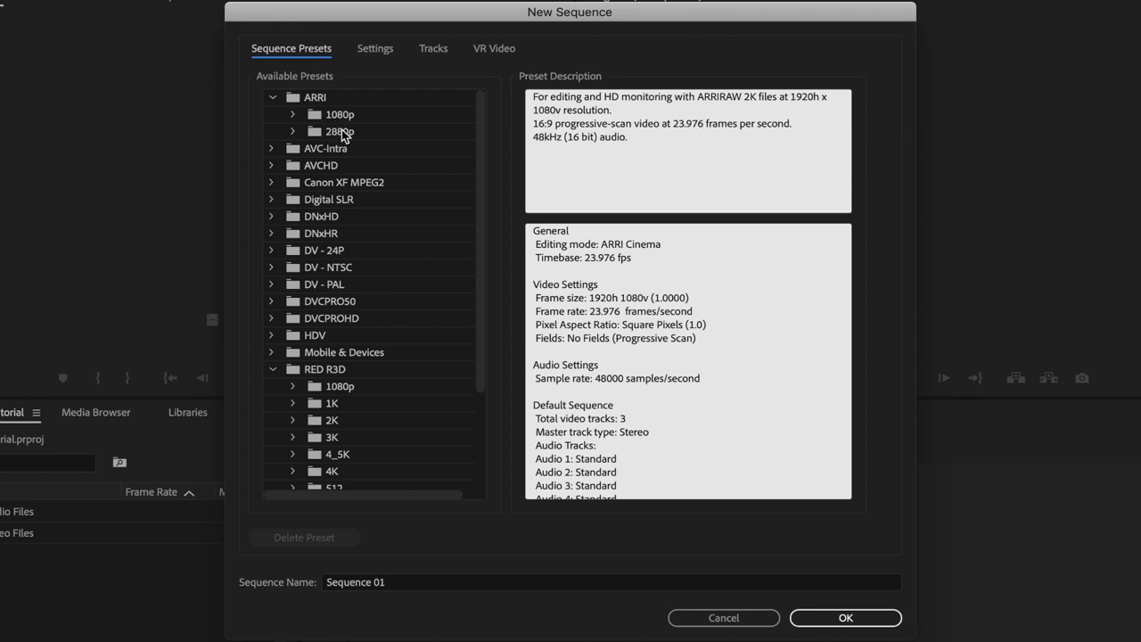
scroll(356, 153, down, 5)
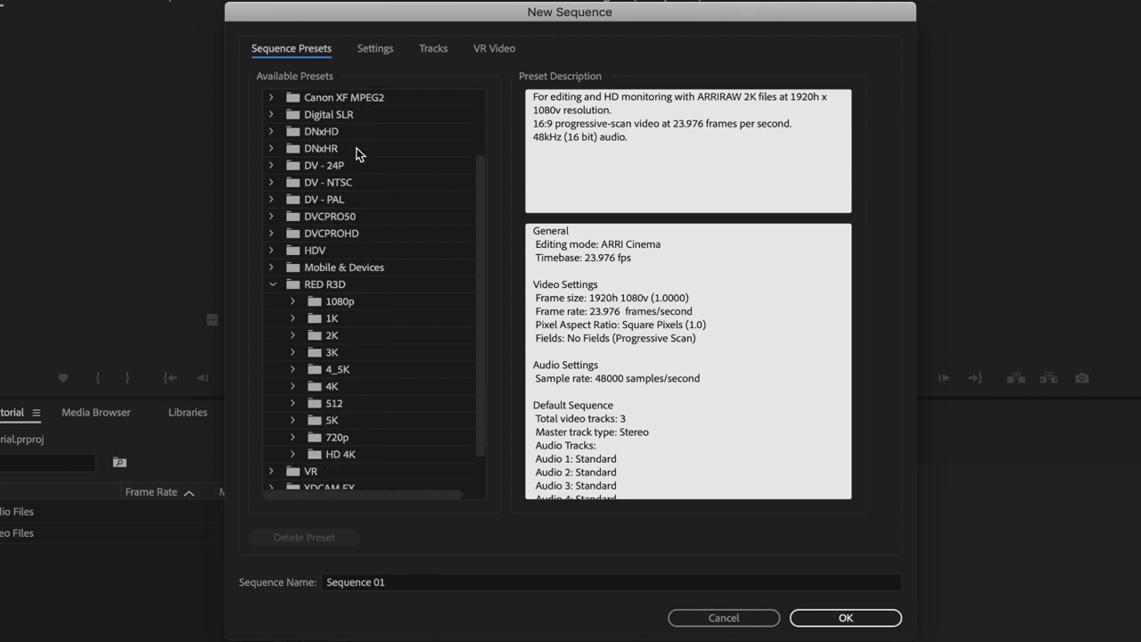
scroll(357, 152, down, 2)
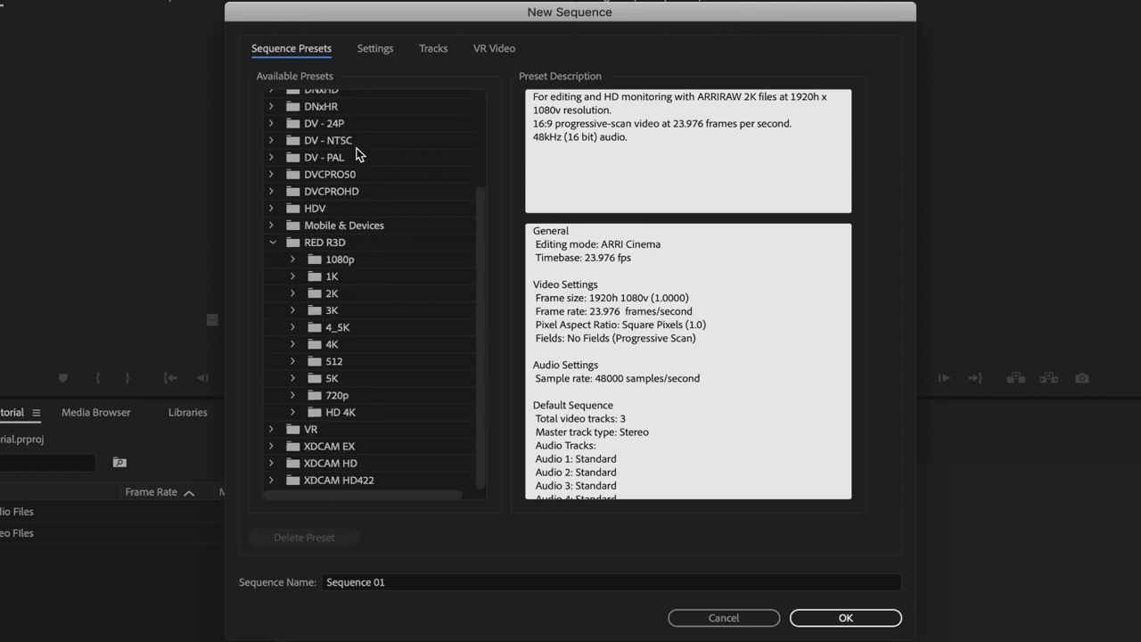
Step: Click through the RED R3D 1080p, 2K, 4_5K, 4K and 5K groups
click(361, 264)
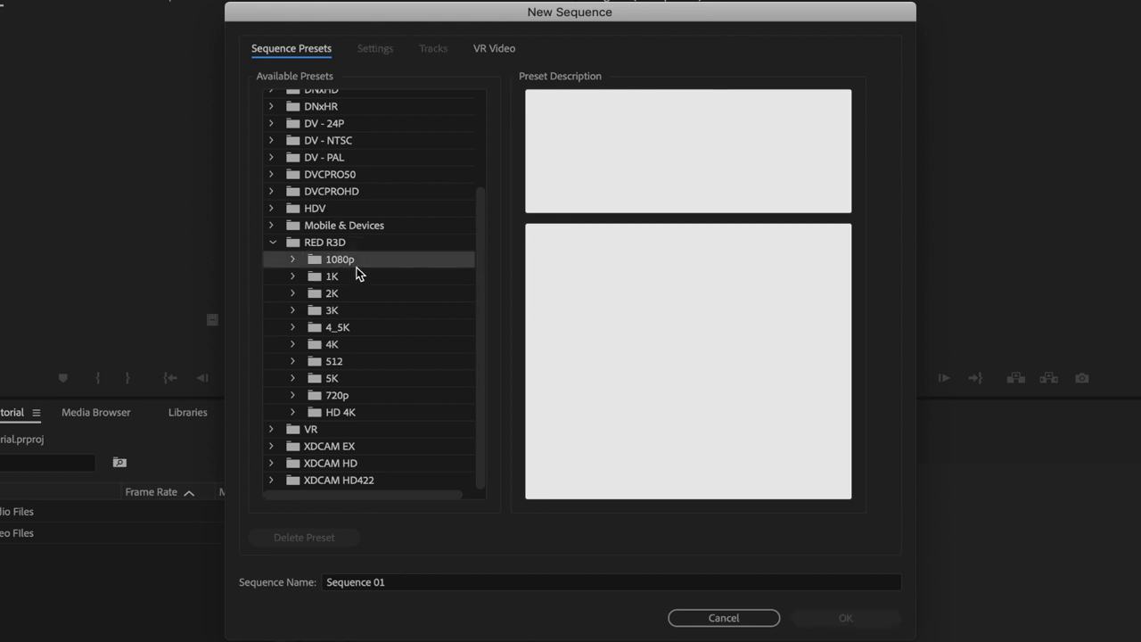
click(353, 293)
click(356, 329)
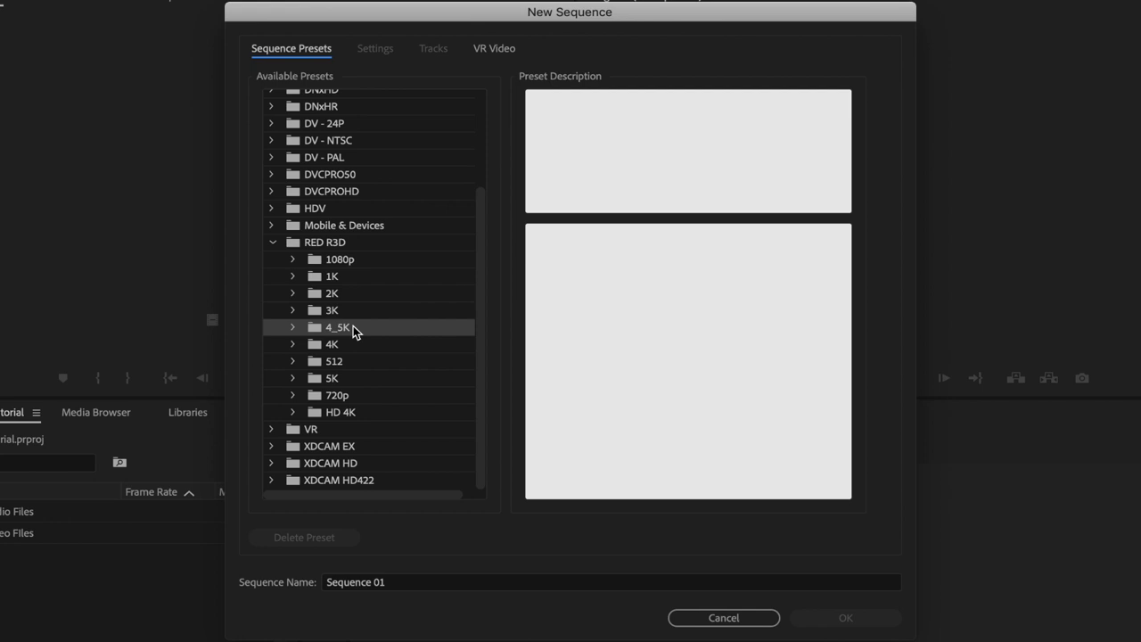
click(349, 348)
click(347, 381)
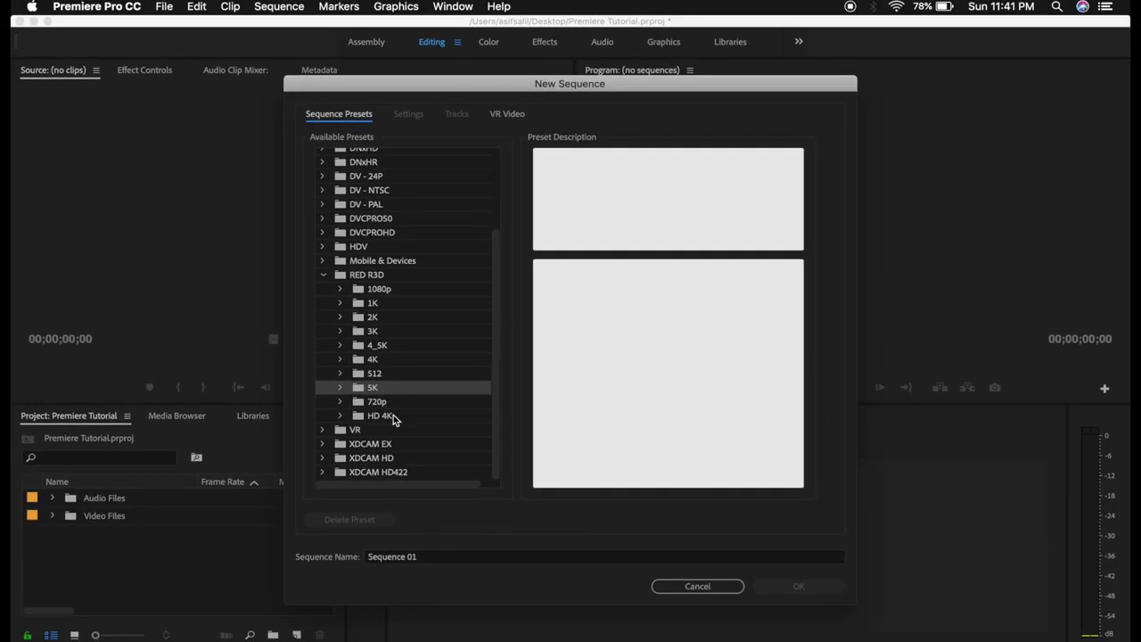
Step: Compare the RED R3D 720p, 1K, 2K, 3K, 4_5K, 4K and 5K groups, ending on 1080p
click(393, 405)
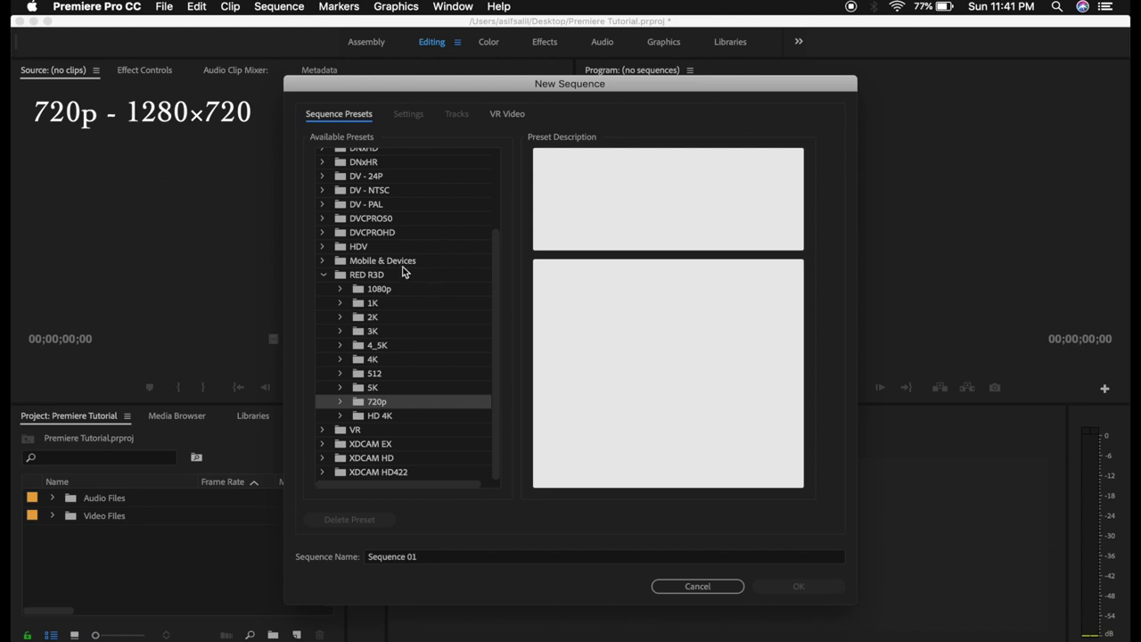
click(398, 292)
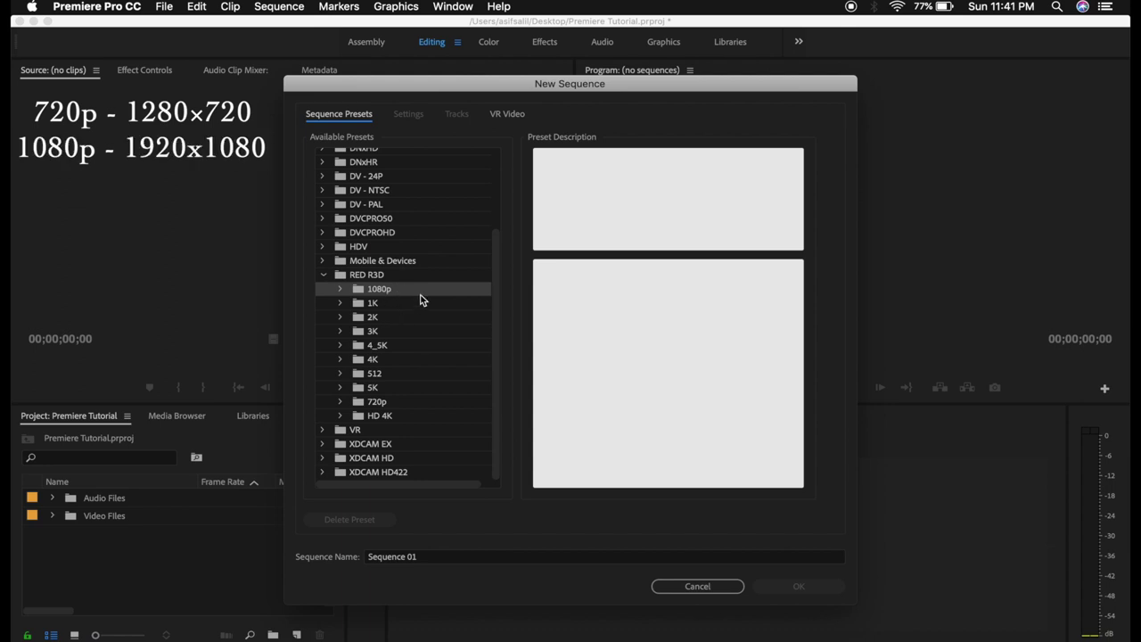
click(389, 315)
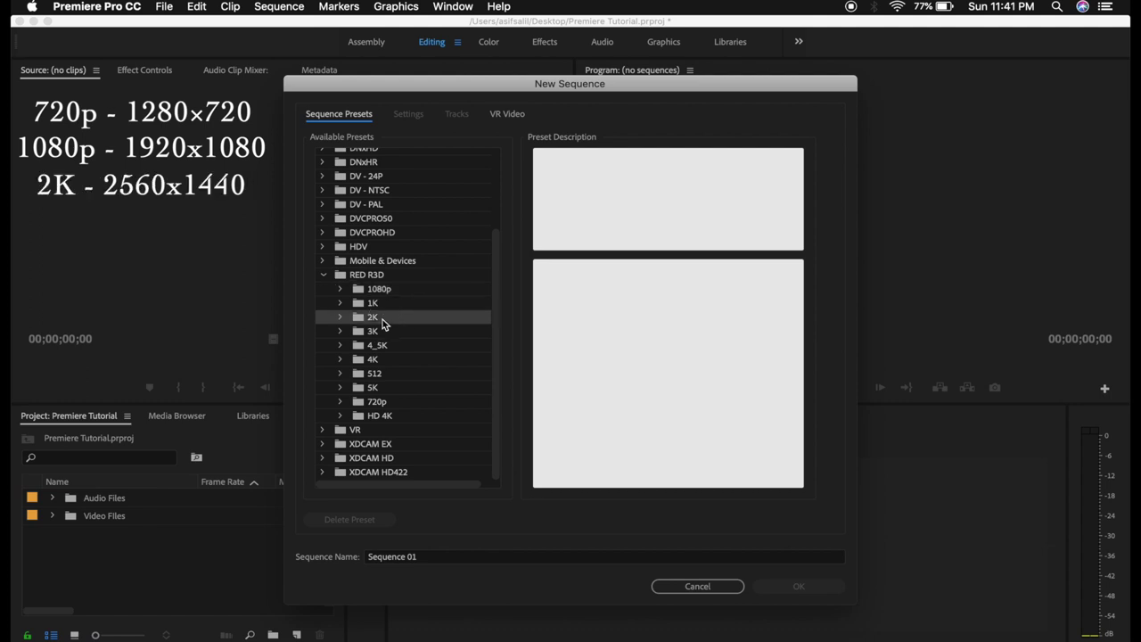
click(386, 362)
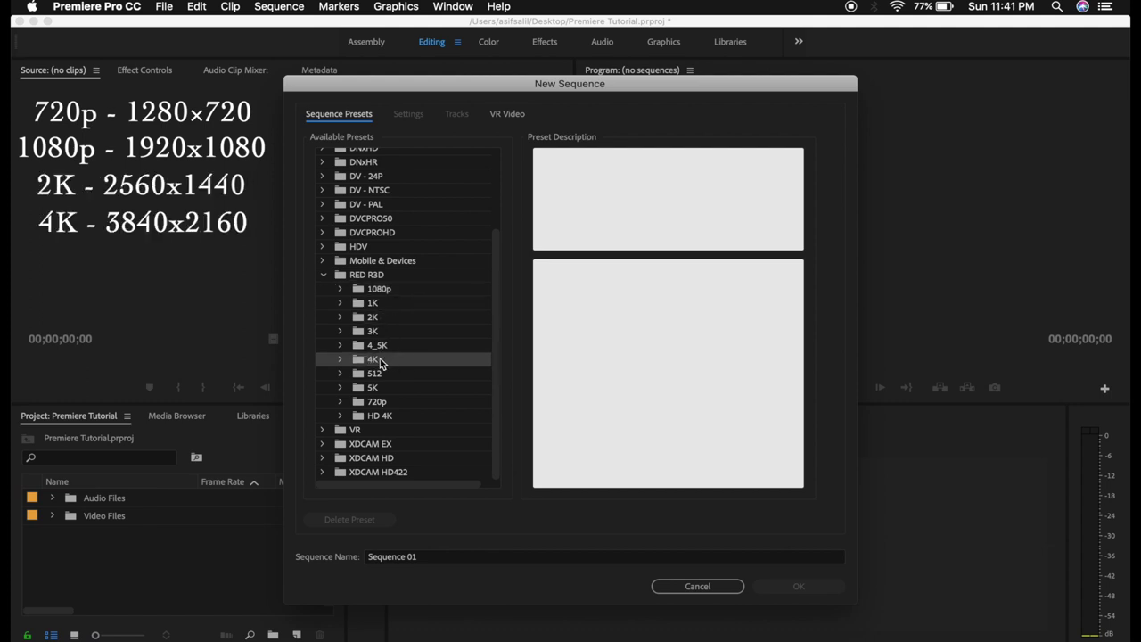
click(388, 290)
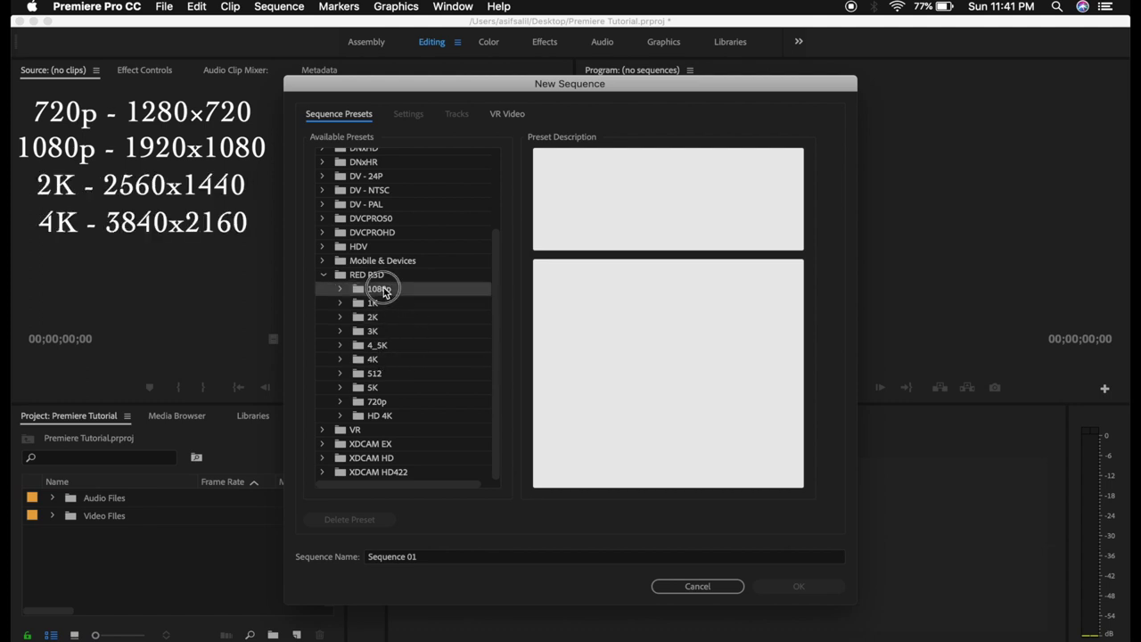
click(387, 361)
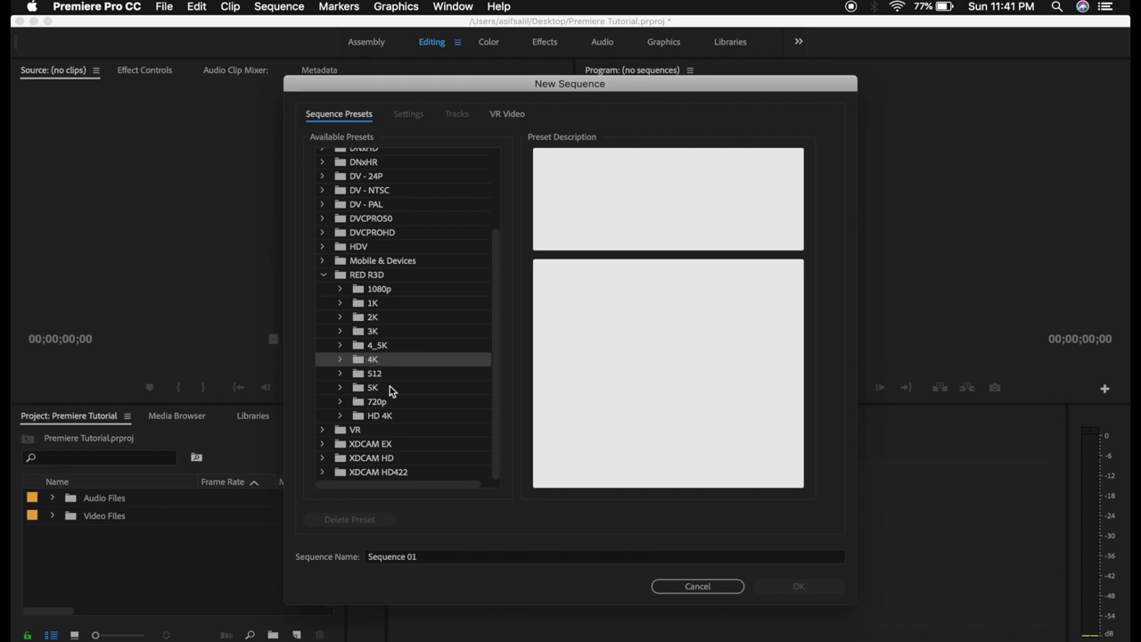
click(391, 391)
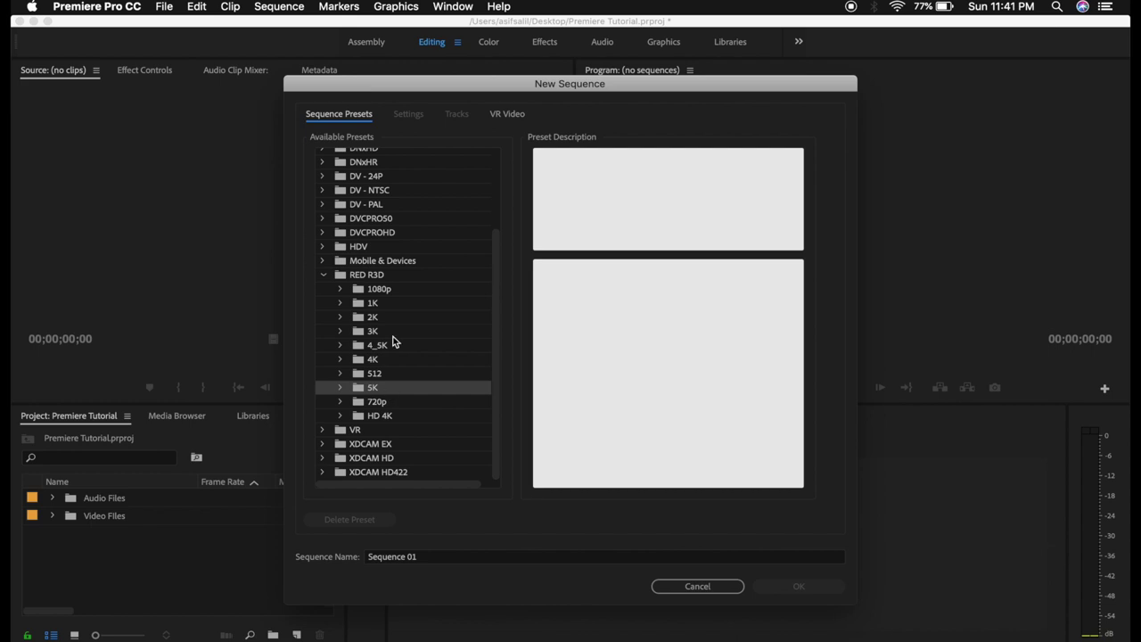
click(393, 304)
click(393, 318)
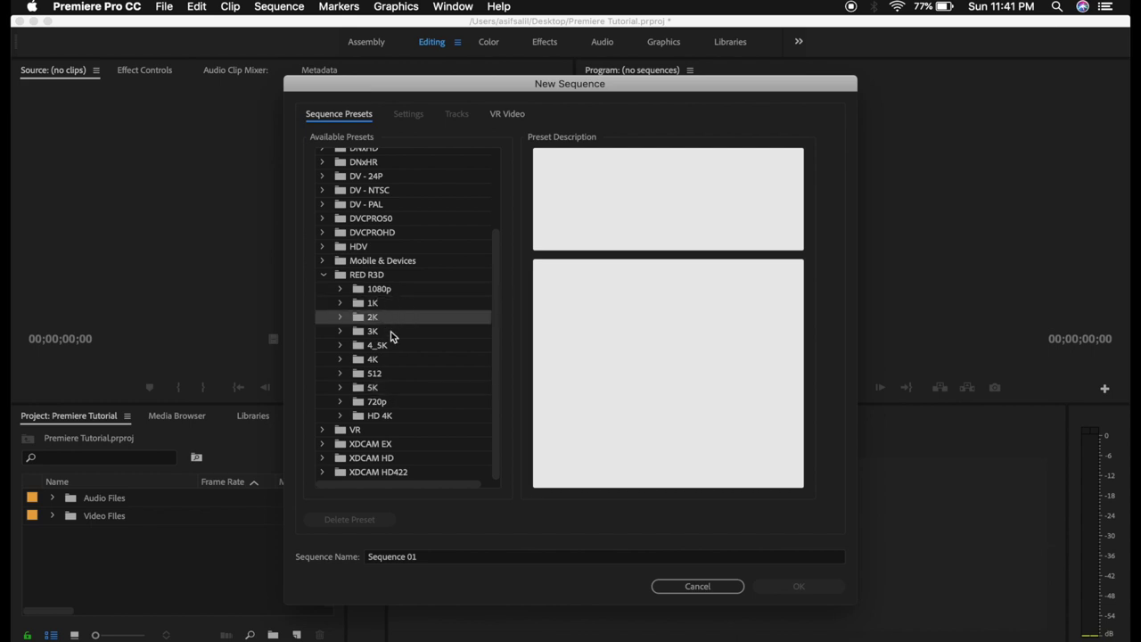
click(392, 333)
click(392, 346)
click(392, 361)
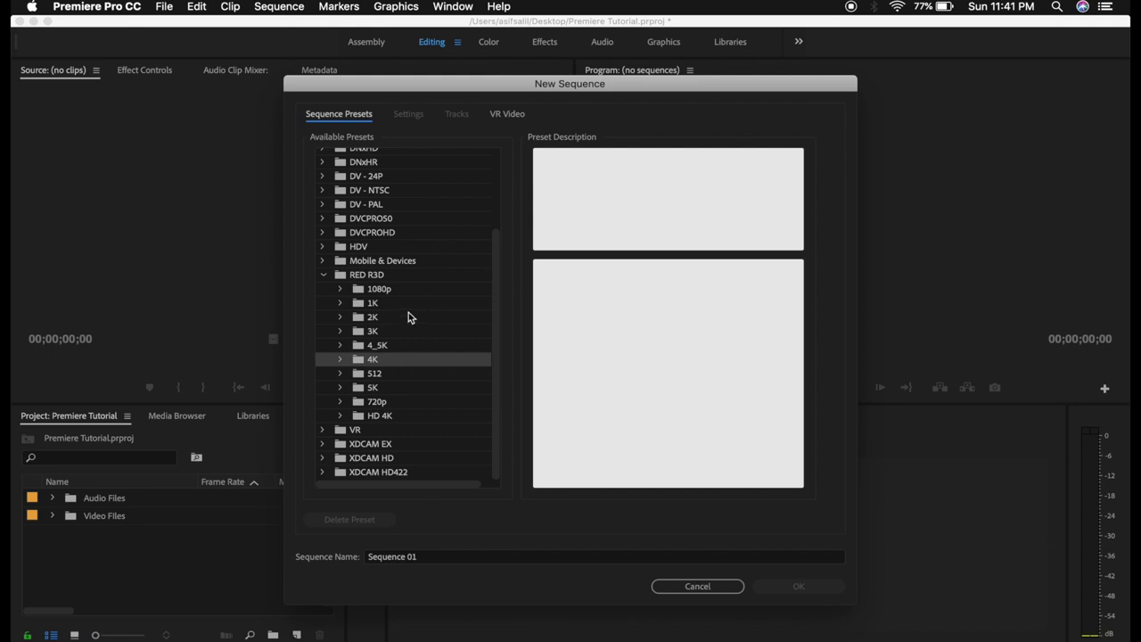
click(408, 316)
click(409, 344)
click(407, 359)
click(397, 296)
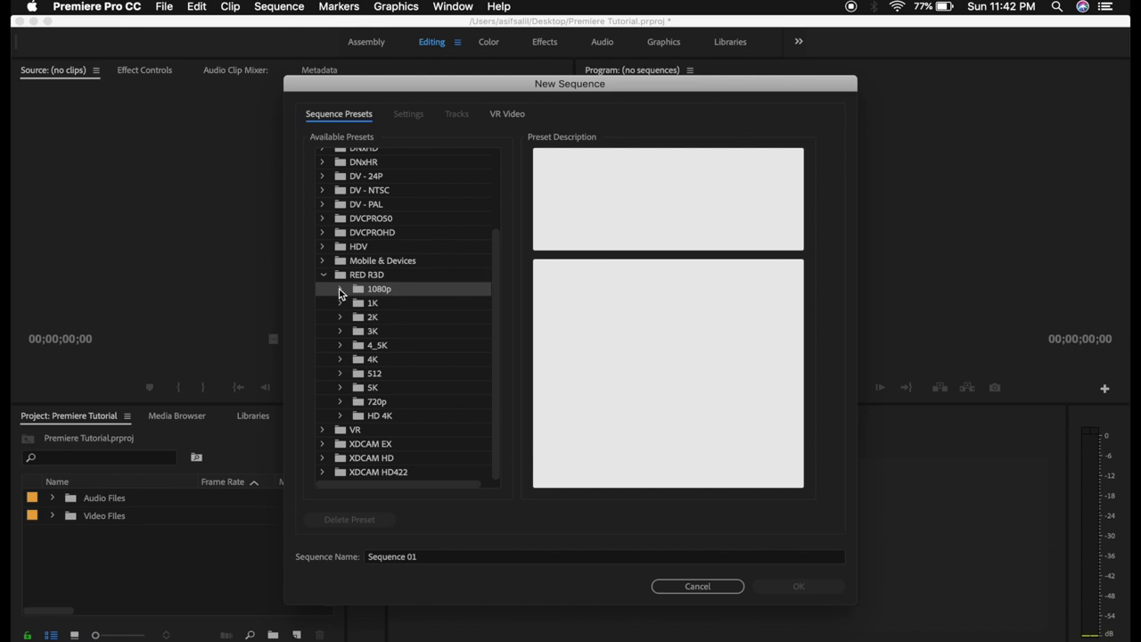
Step: Pick the RED R3D 1080p 23.976 preset, then cancel the New Sequence dialog
click(340, 290)
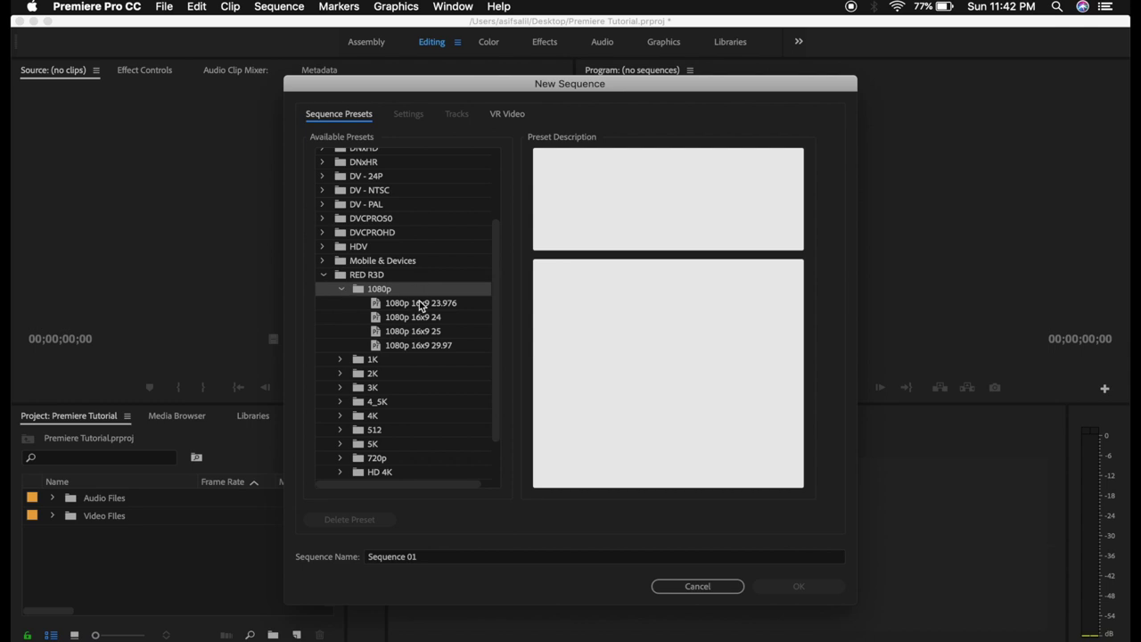
click(420, 306)
key(Down)
key(Down)
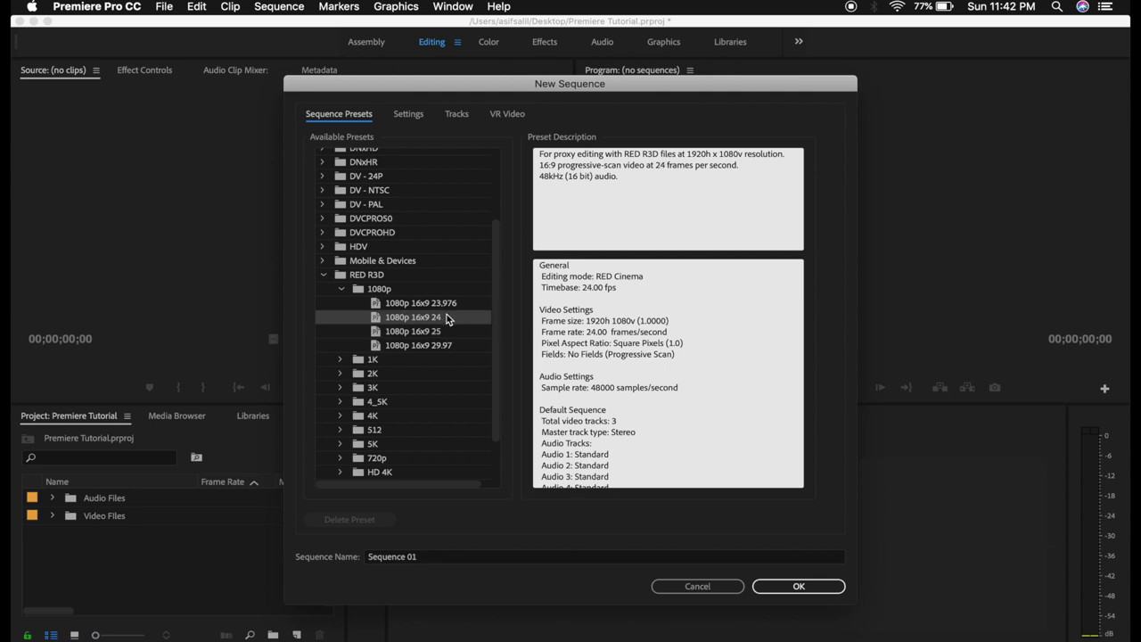
click(439, 304)
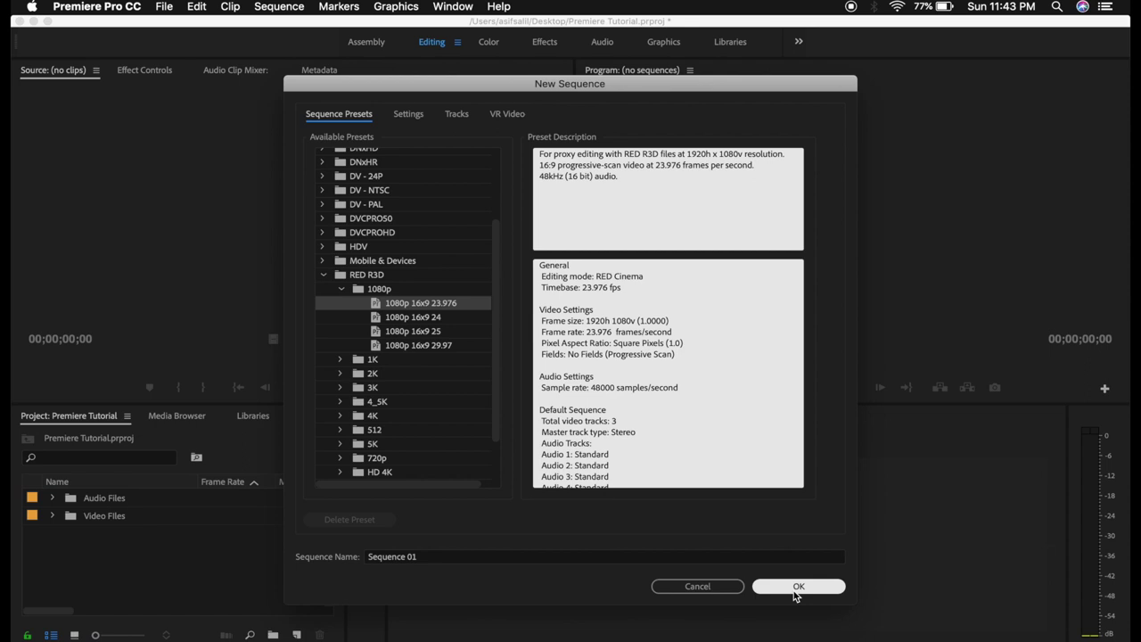
click(720, 587)
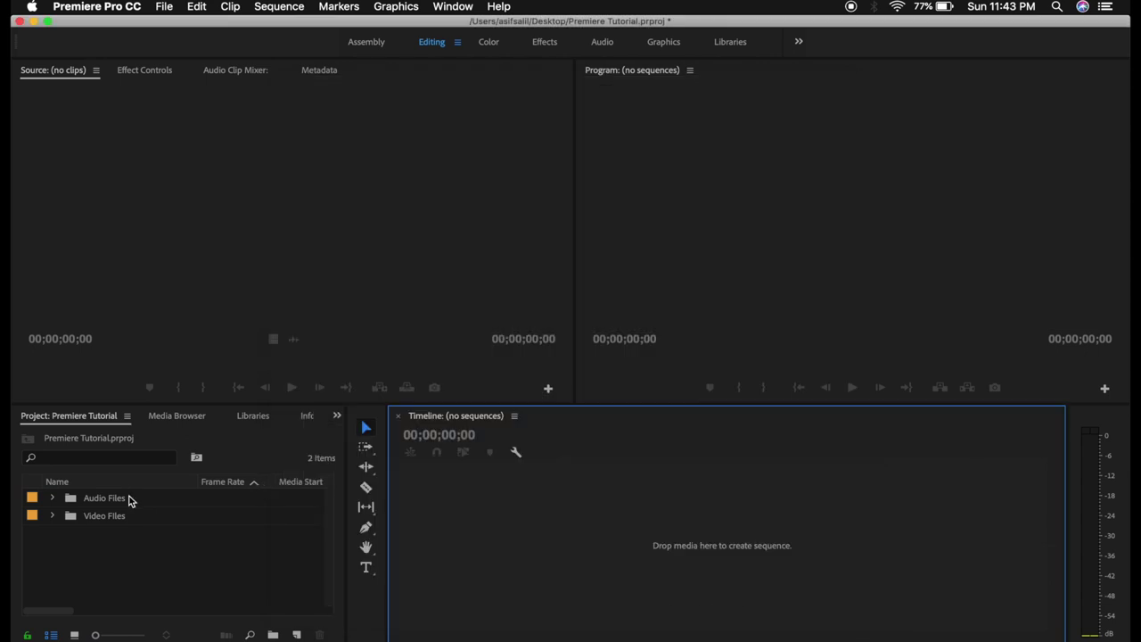
Step: Drag Moment-20200927093920263.MOV onto the timeline as a sequence, then delete its video and audio
click(51, 515)
scroll(212, 519, down, 1)
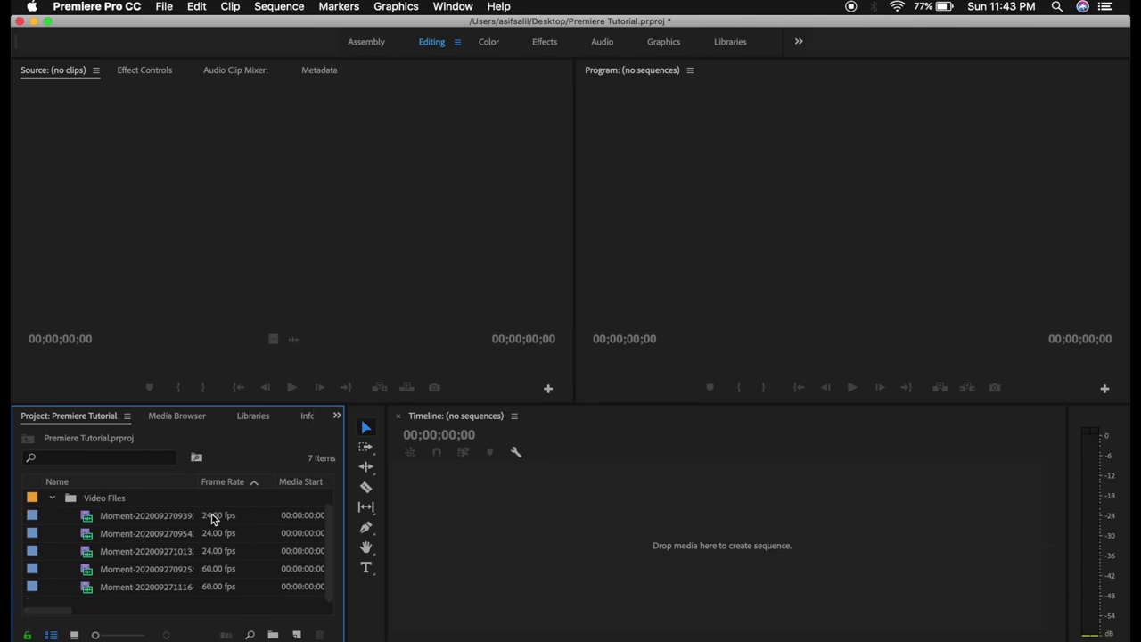
click(139, 517)
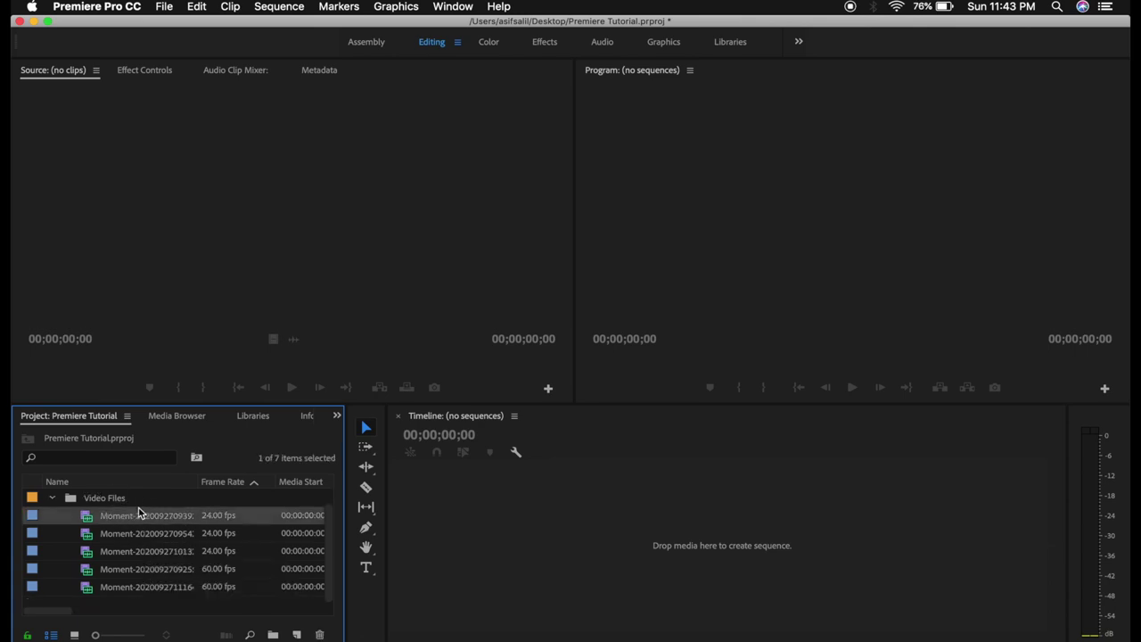
drag(134, 520, 635, 517)
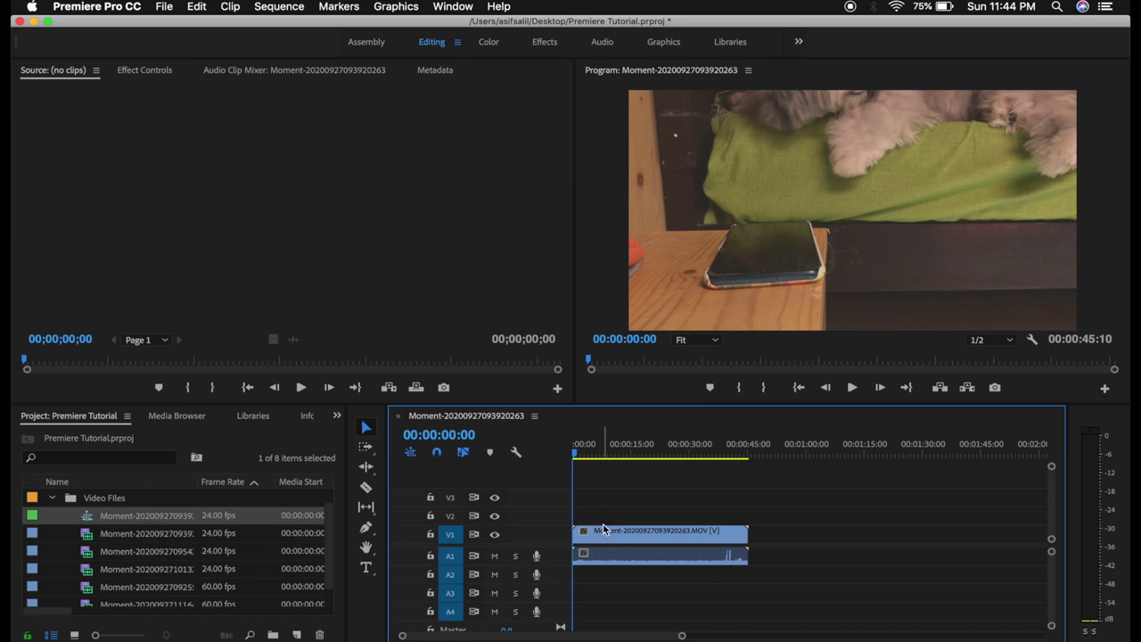
drag(633, 490, 718, 595)
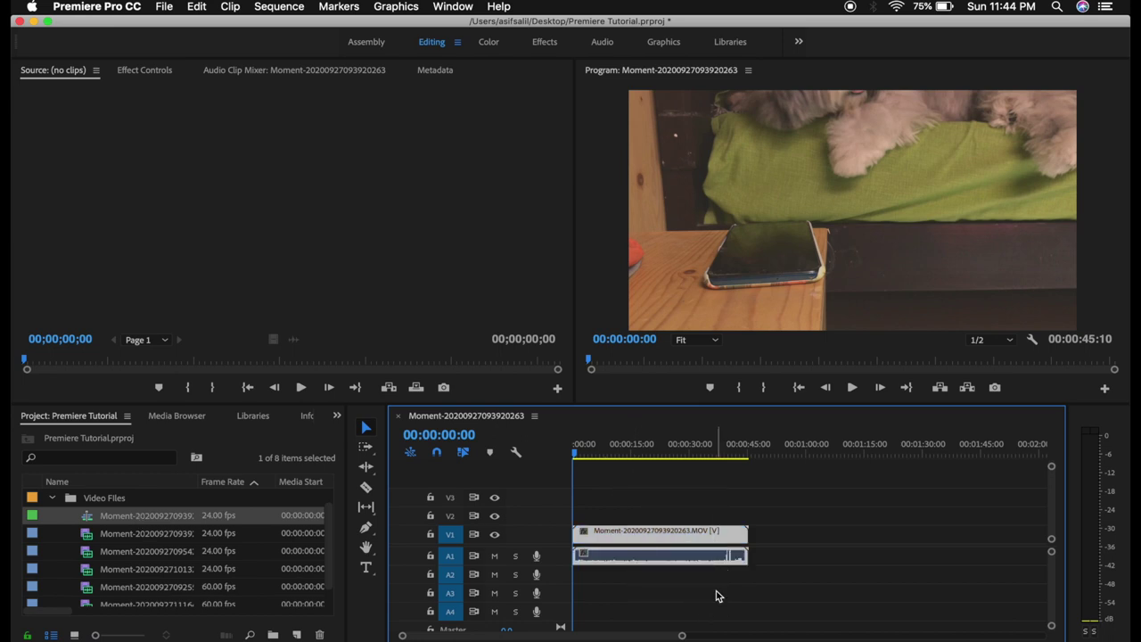
key(Delete)
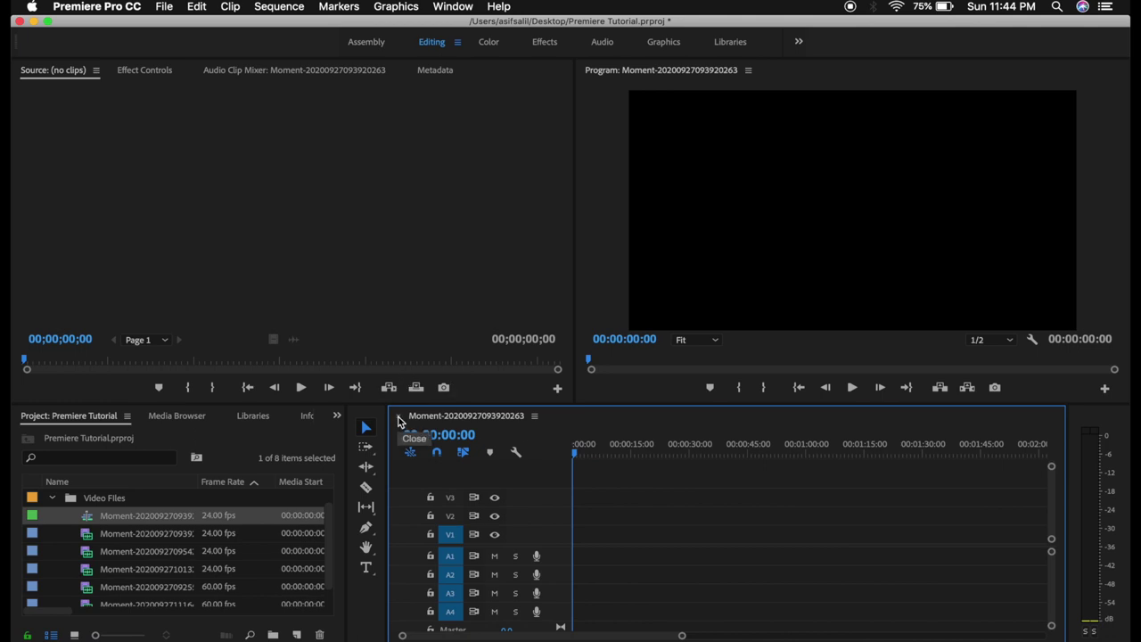
Step: Close the emptied sequence and start a new one with the RED R3D 1080p 16x9 23.976 preset
click(398, 416)
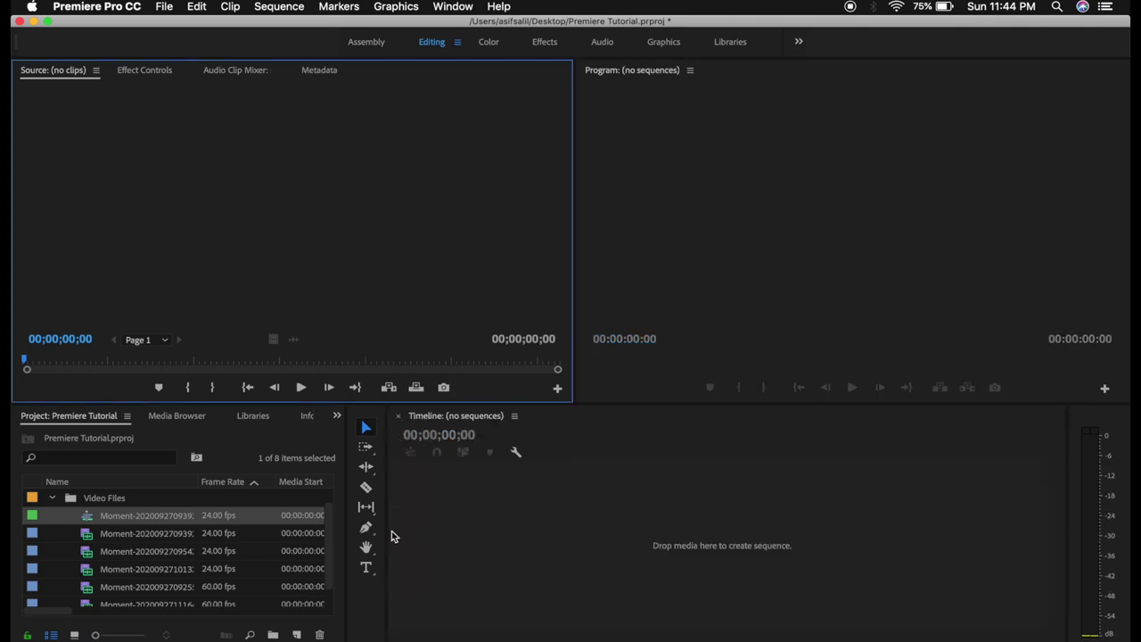
click(164, 6)
mouse_move(178, 27)
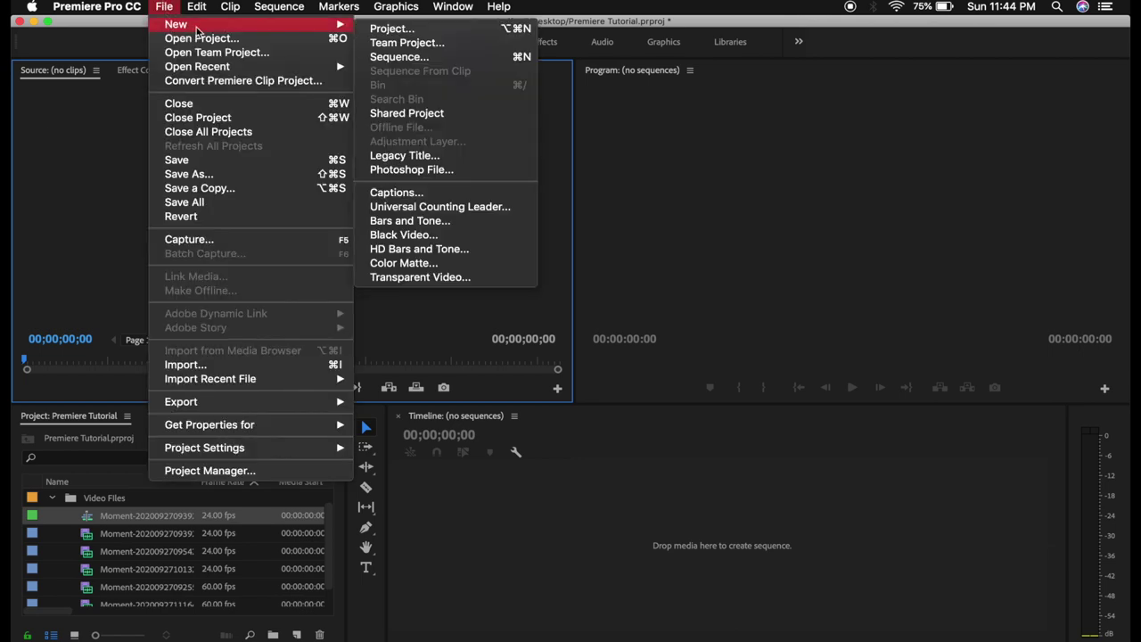
click(399, 59)
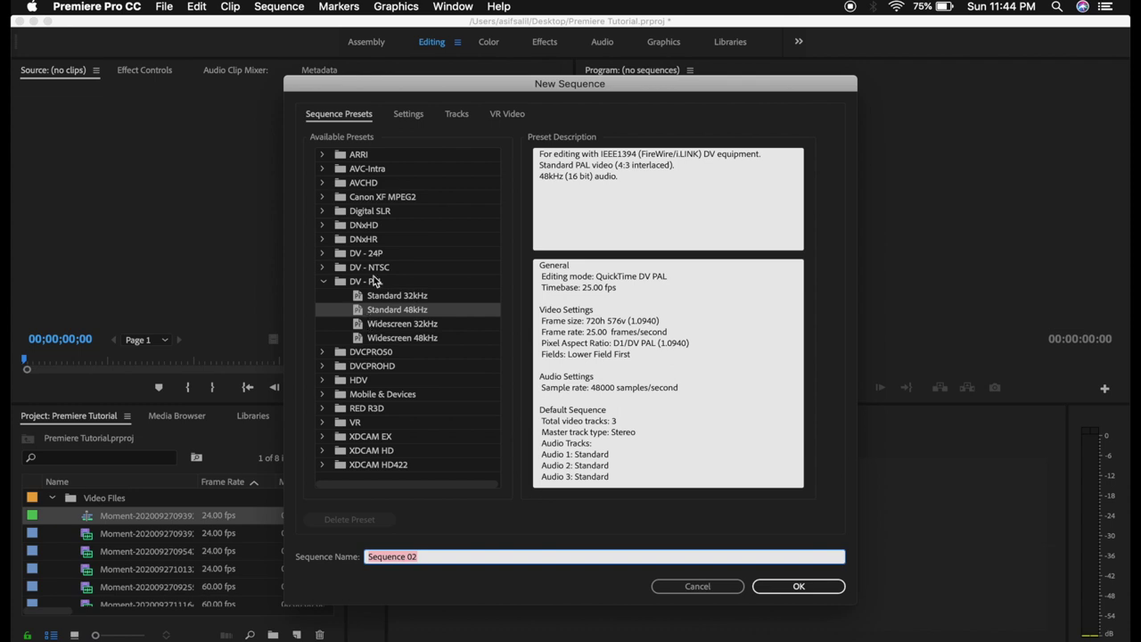
click(324, 279)
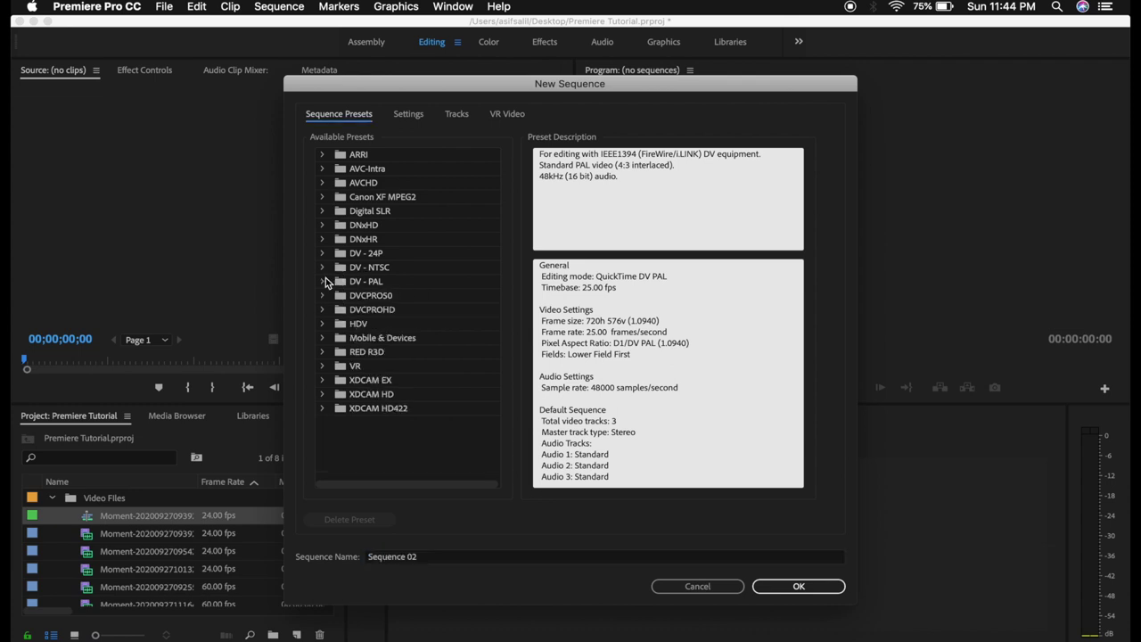
click(323, 352)
click(341, 365)
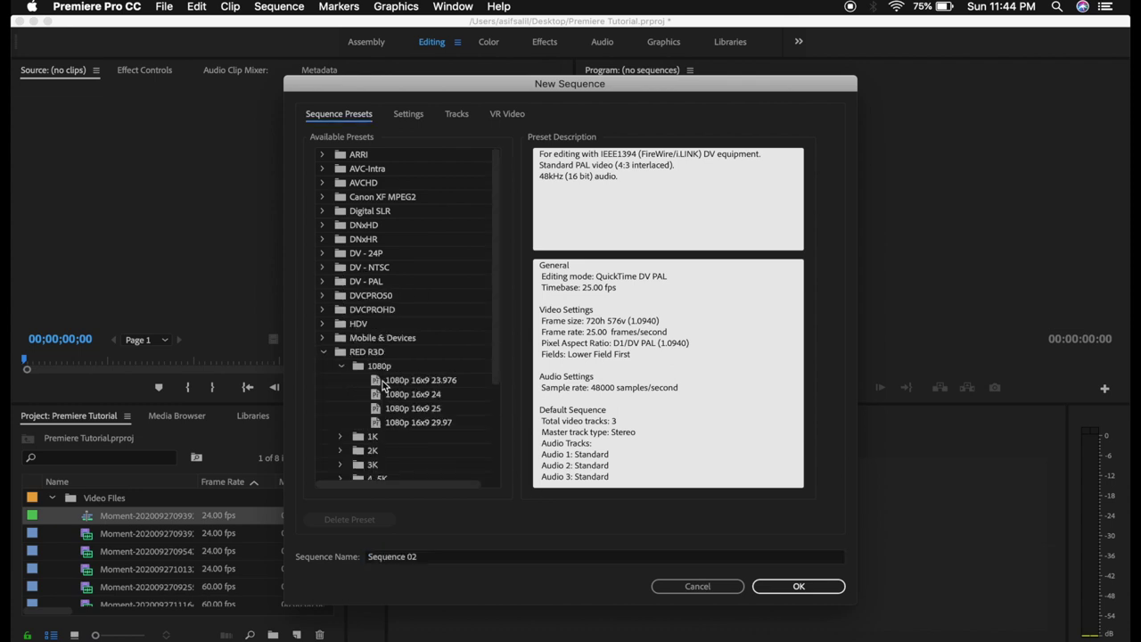
click(397, 381)
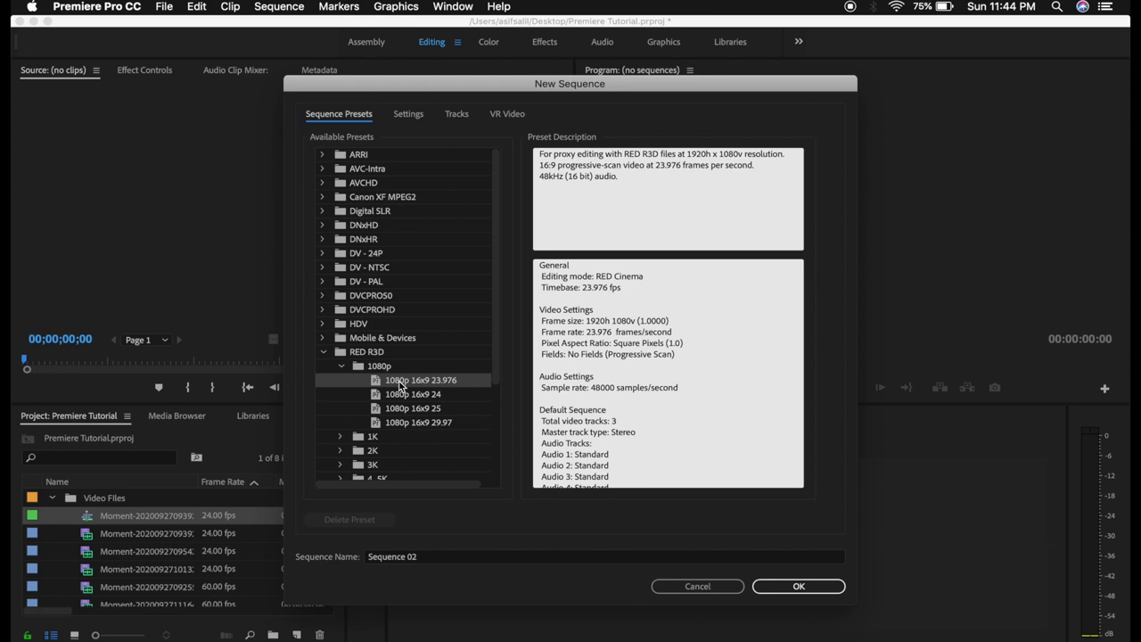
Step: Confirm the dialog to create the empty 23.976 fps Sequence 02
click(802, 586)
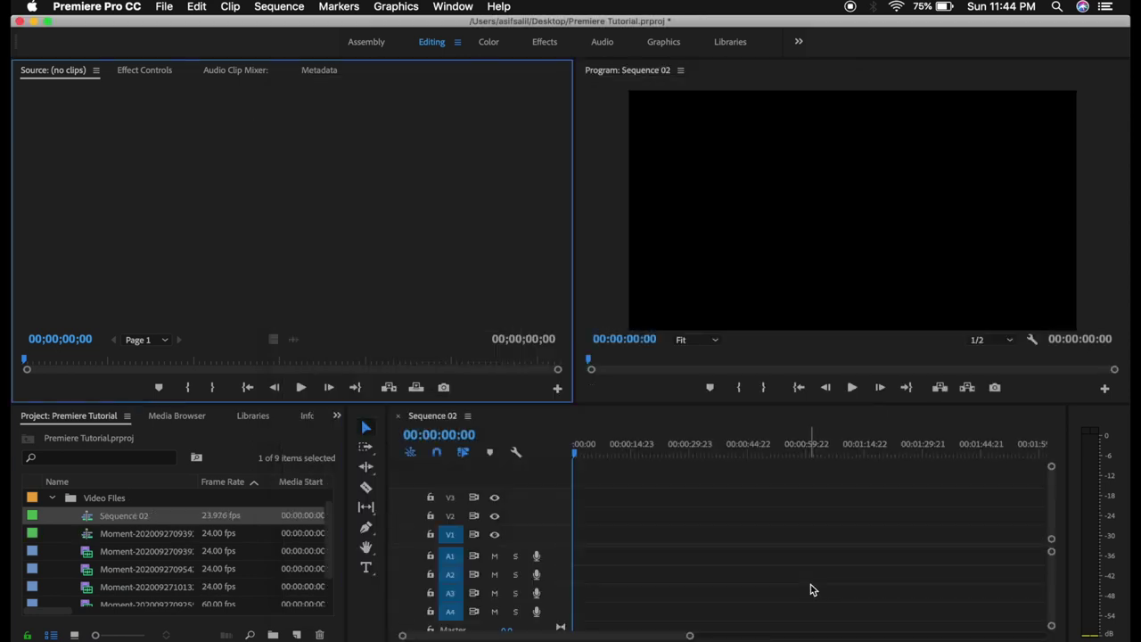
scroll(727, 575, down, 5)
scroll(728, 575, up, 5)
key(super+z)
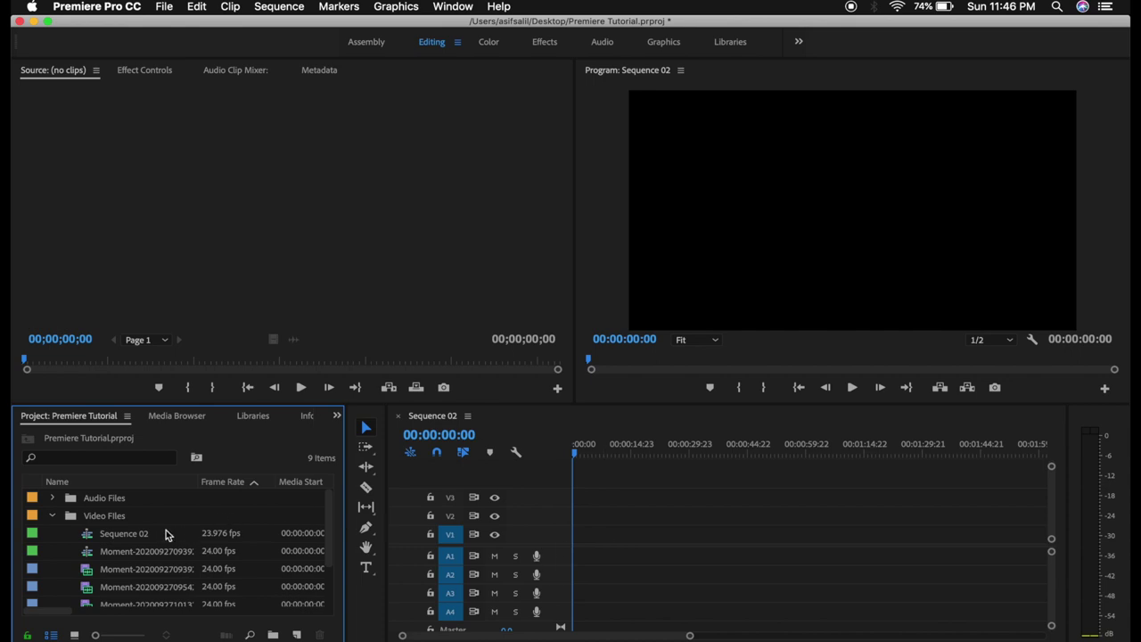
click(113, 540)
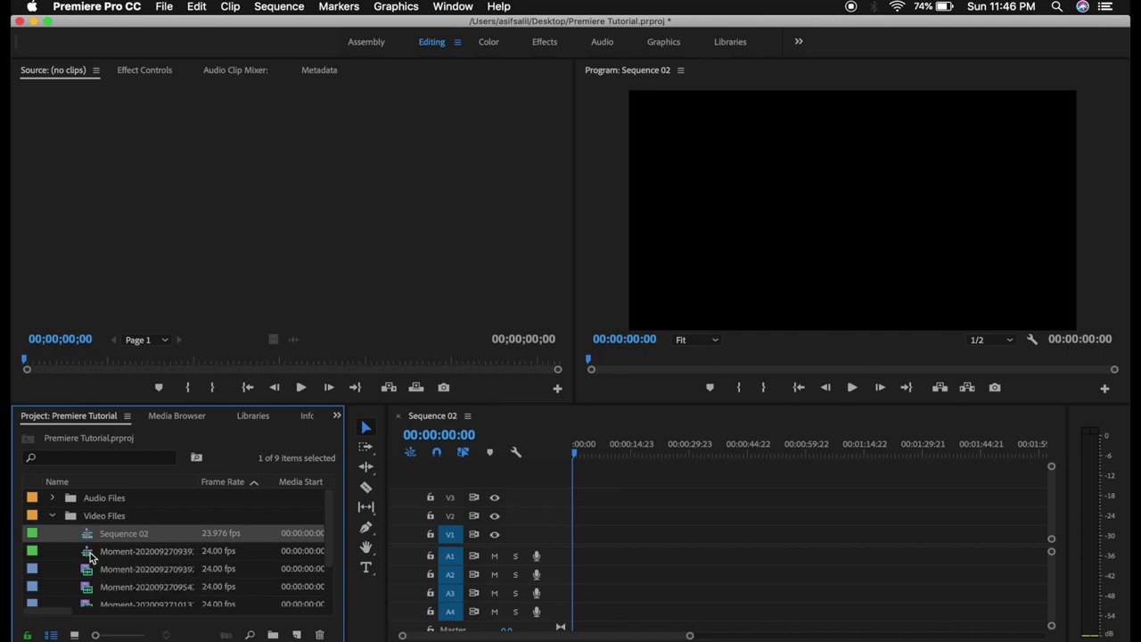
click(125, 552)
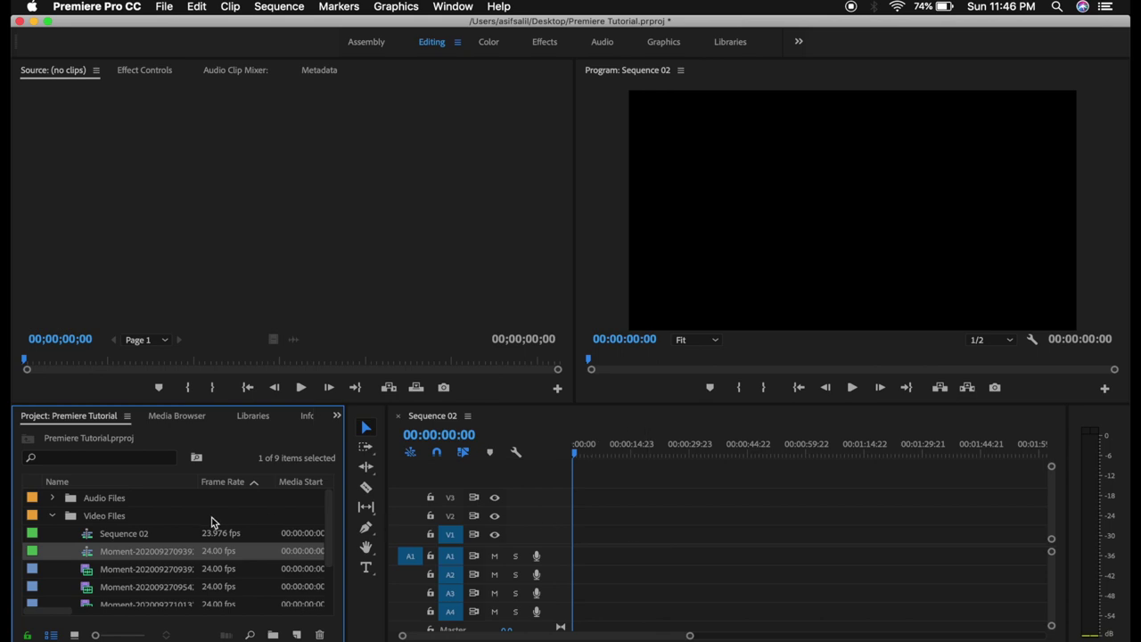
right_click(117, 553)
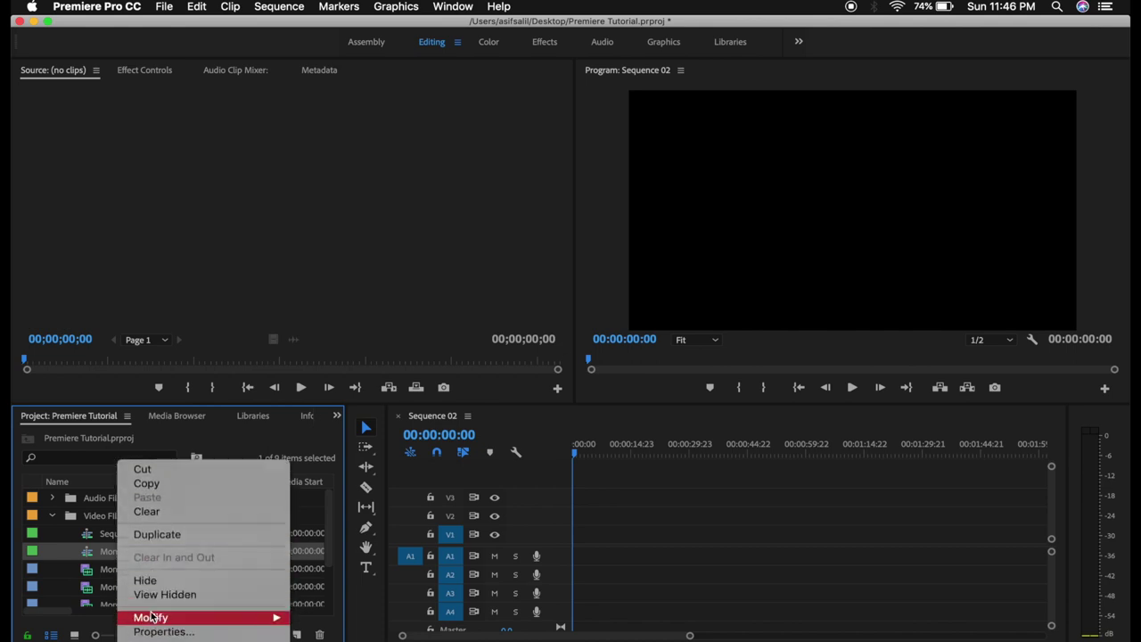
Step: Clear the leftover Moment sequence from the Project panel
scroll(152, 615, down, 5)
scroll(152, 615, down, 3)
scroll(152, 615, up, 1)
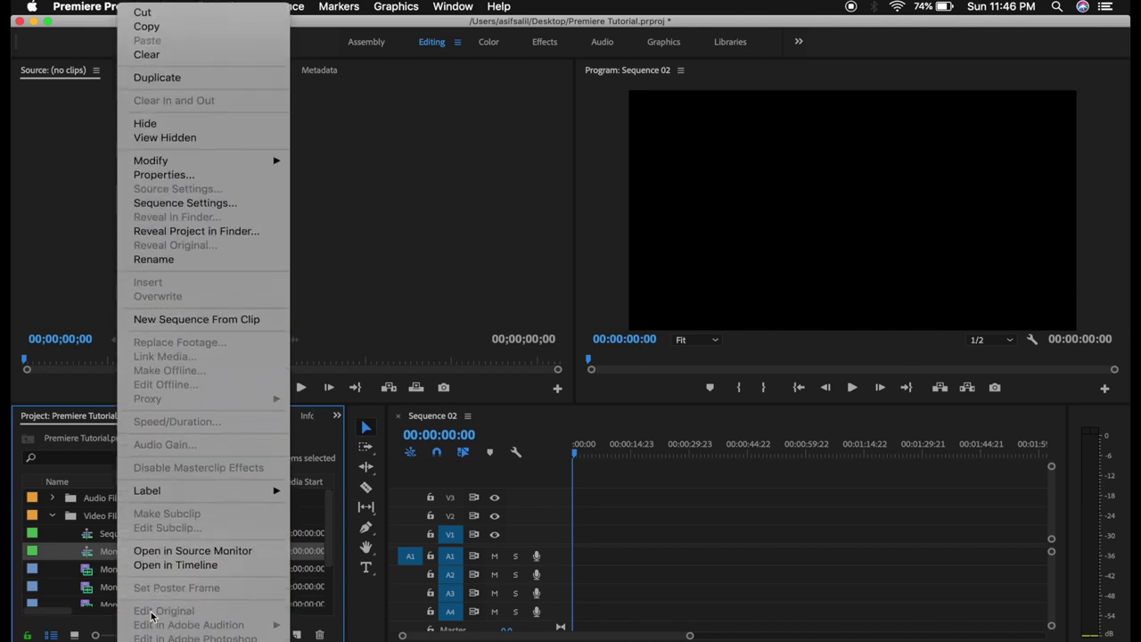
click(166, 59)
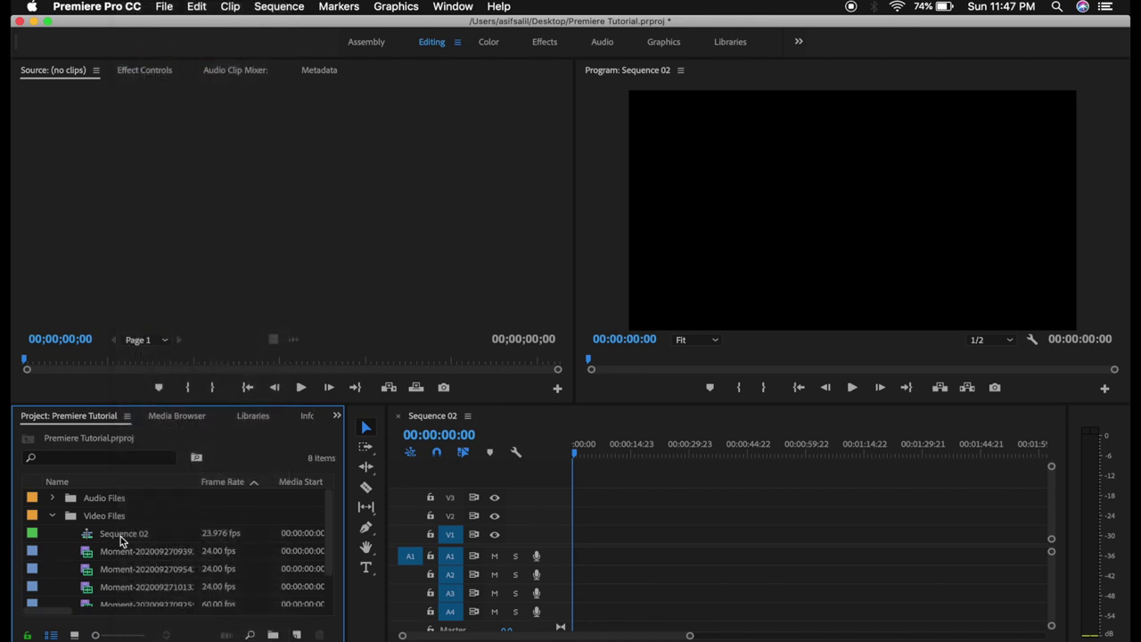
Step: Select Sequence 02, then step down through the Moment clips in the Project panel
click(116, 536)
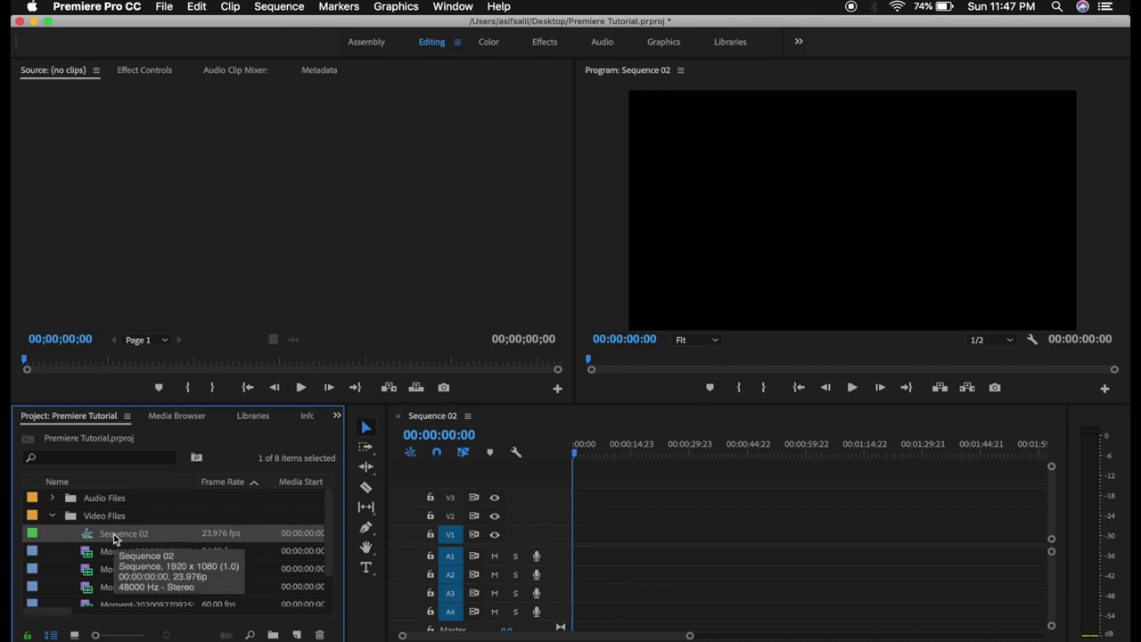
scroll(158, 526, down, 2)
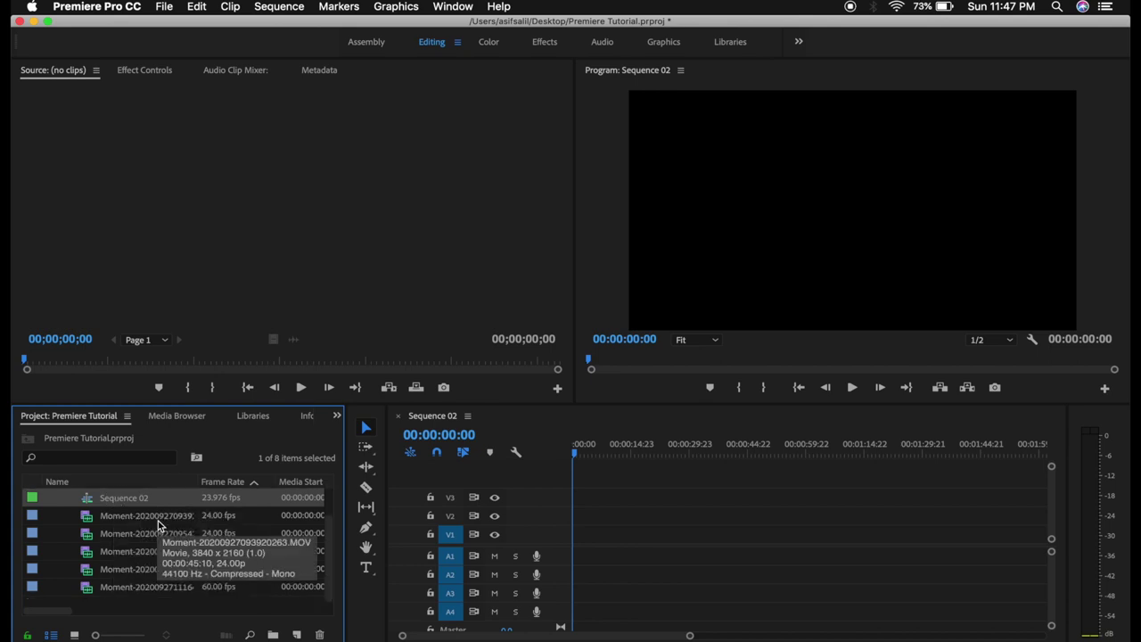
click(133, 519)
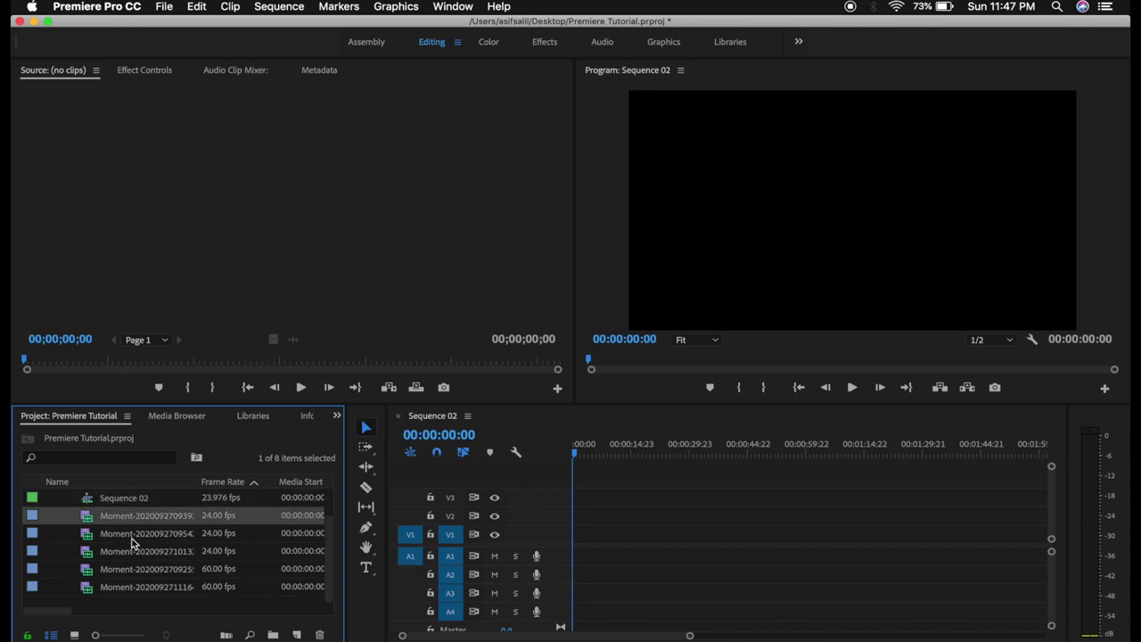
click(132, 538)
click(131, 555)
click(131, 575)
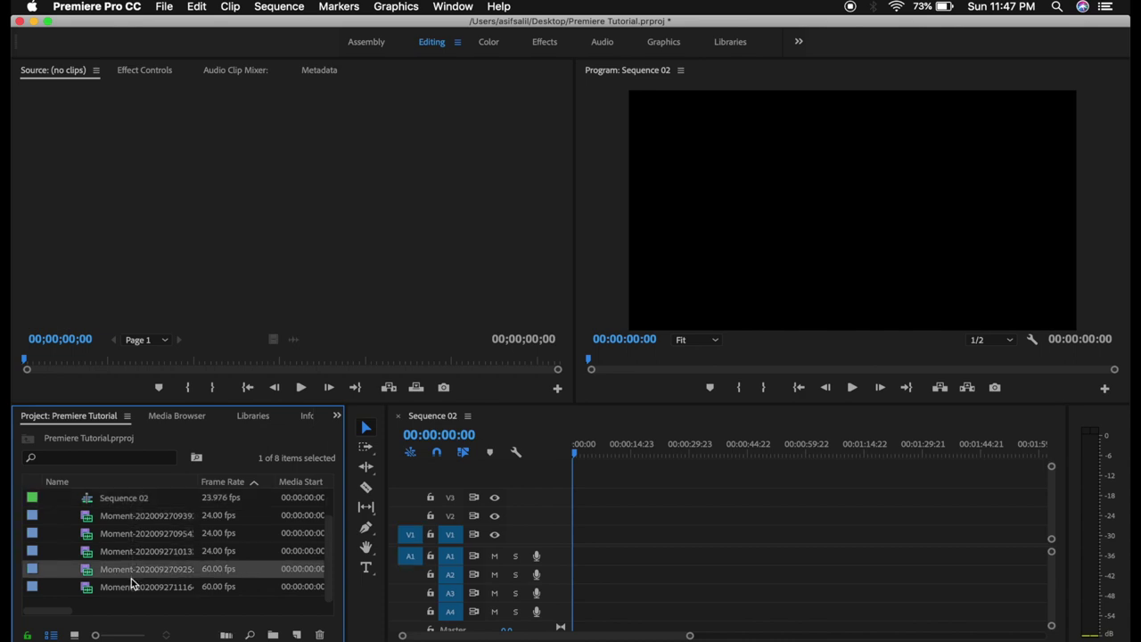
Step: Load the first Moment clip, Moment-20200927093920263.MOV, into the Source Monitor
click(133, 588)
click(143, 568)
click(146, 516)
click(145, 152)
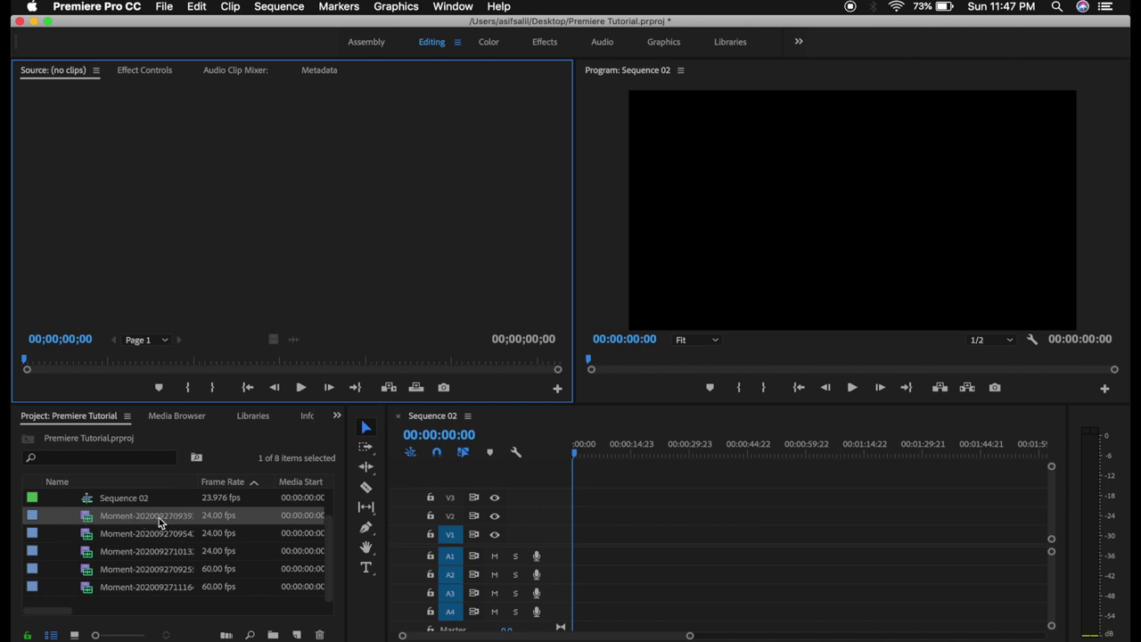
double_click(89, 517)
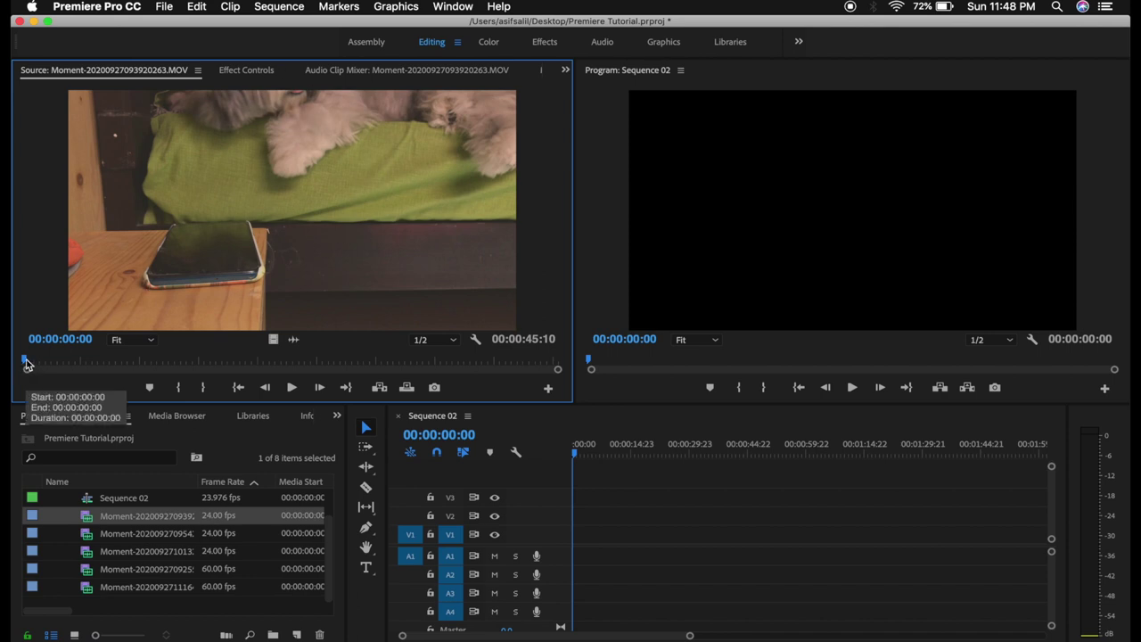
Step: Scrub the source clip to 00:00:01:04, rewind it to 00:00:00:00, and show the zoom levels
drag(25, 364, 396, 364)
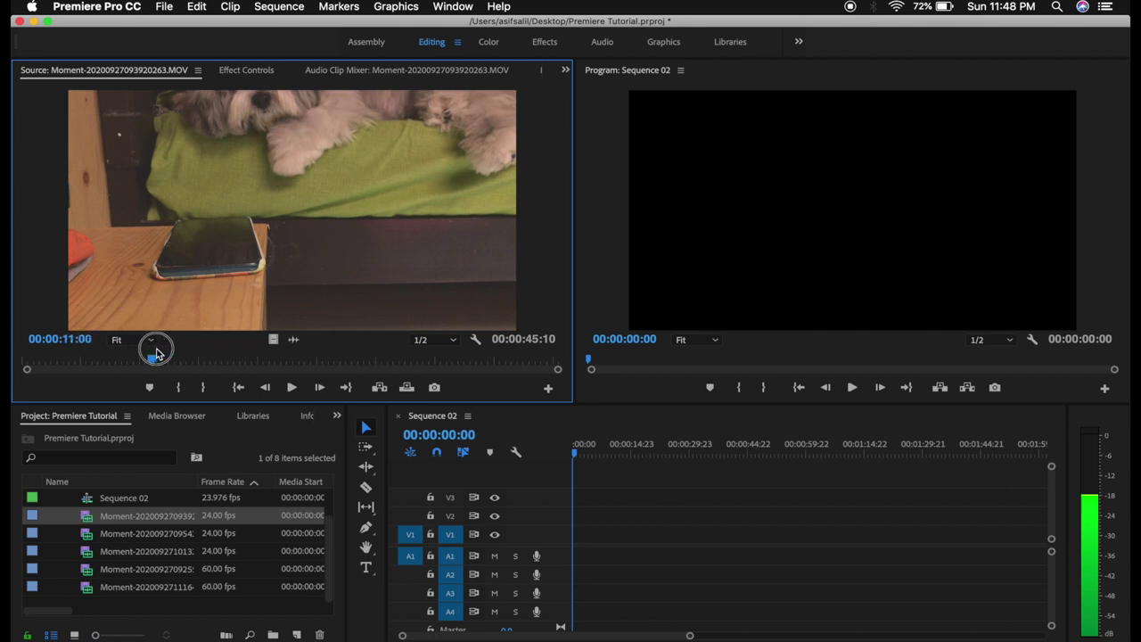
drag(397, 363, 24, 365)
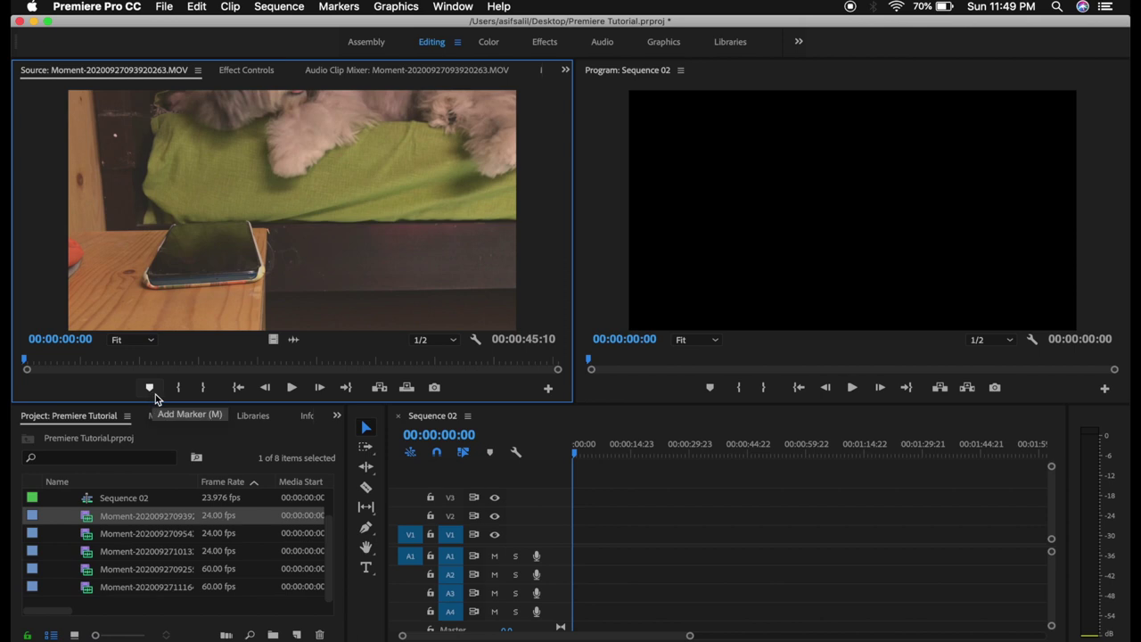
click(152, 344)
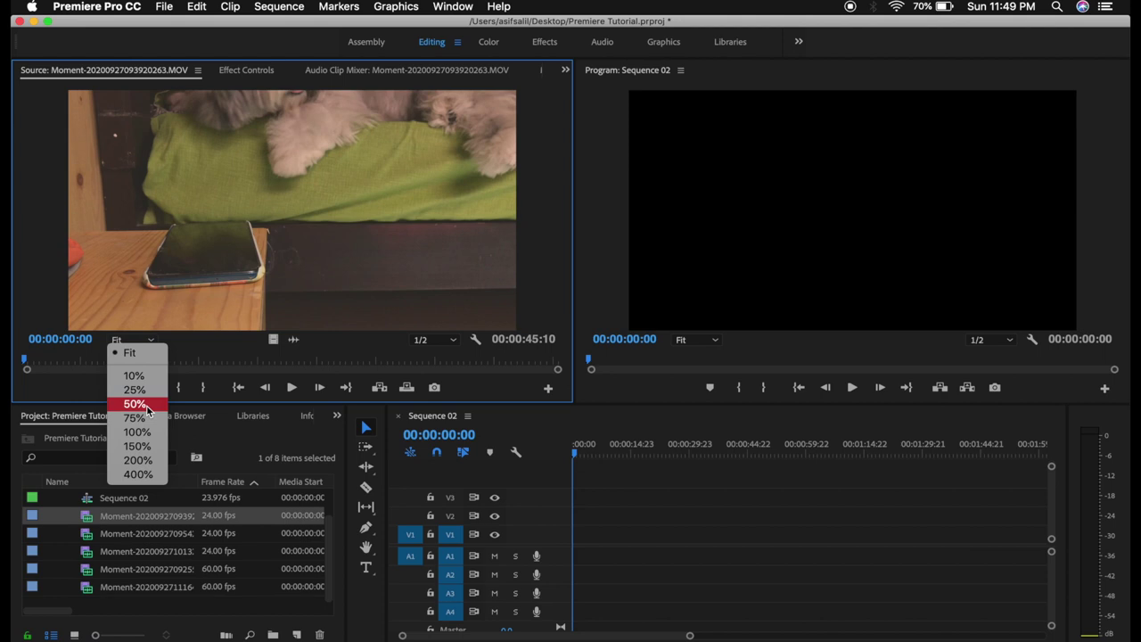
Step: View the source clip at 50% zoom, then enlarge it to 150%
click(146, 407)
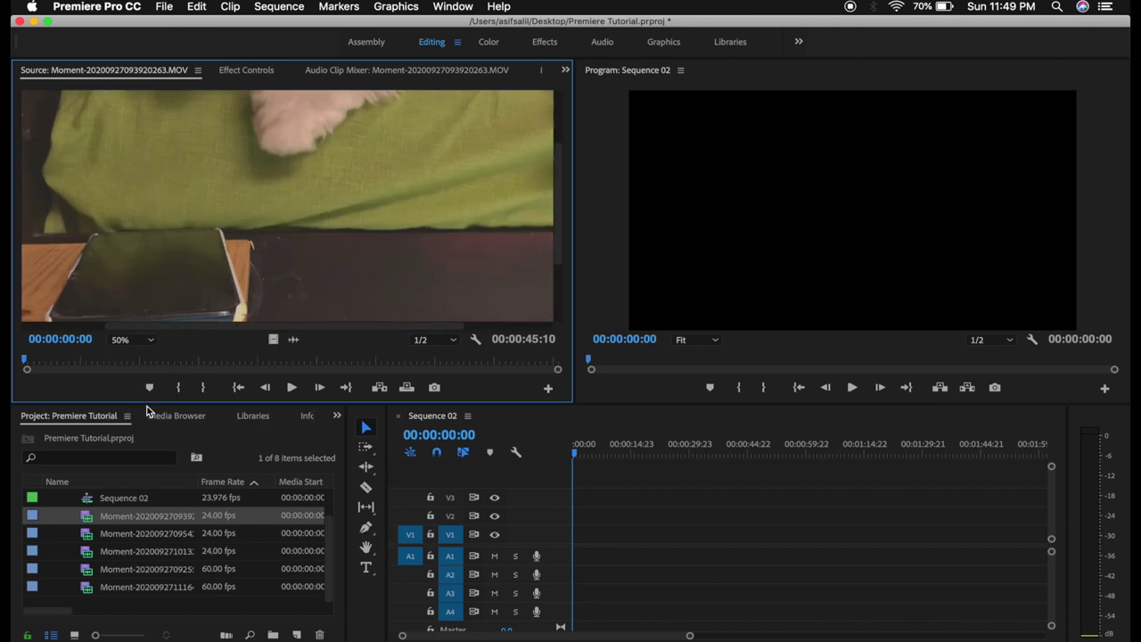
click(290, 284)
click(125, 340)
click(137, 445)
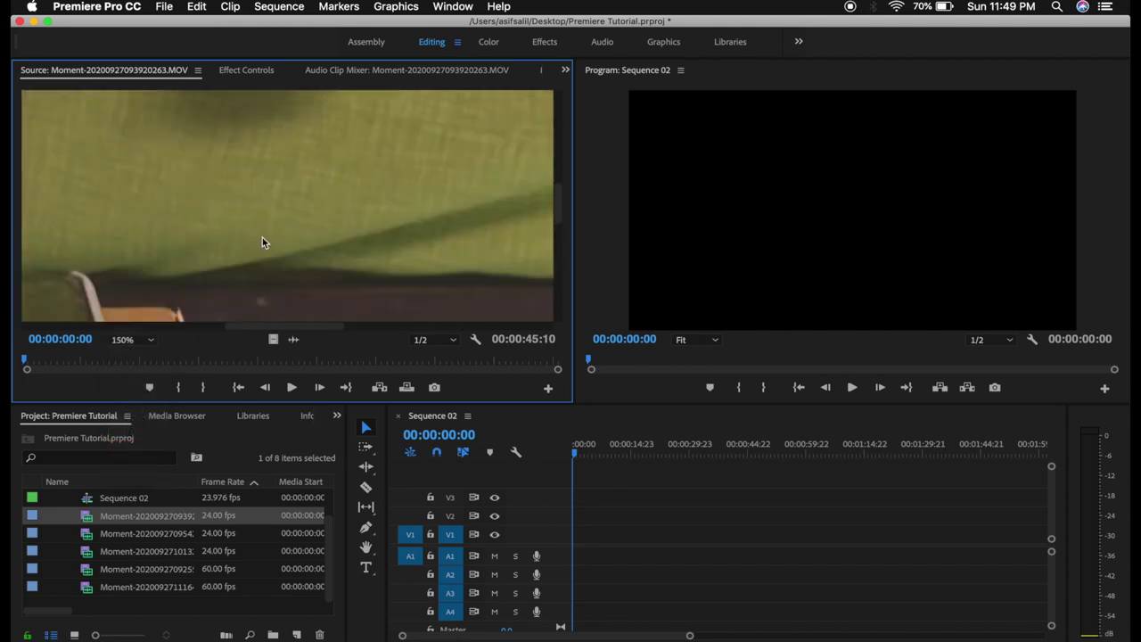
Step: Return the Source Monitor zoom to Fit and bring up the playback resolution choices
click(152, 340)
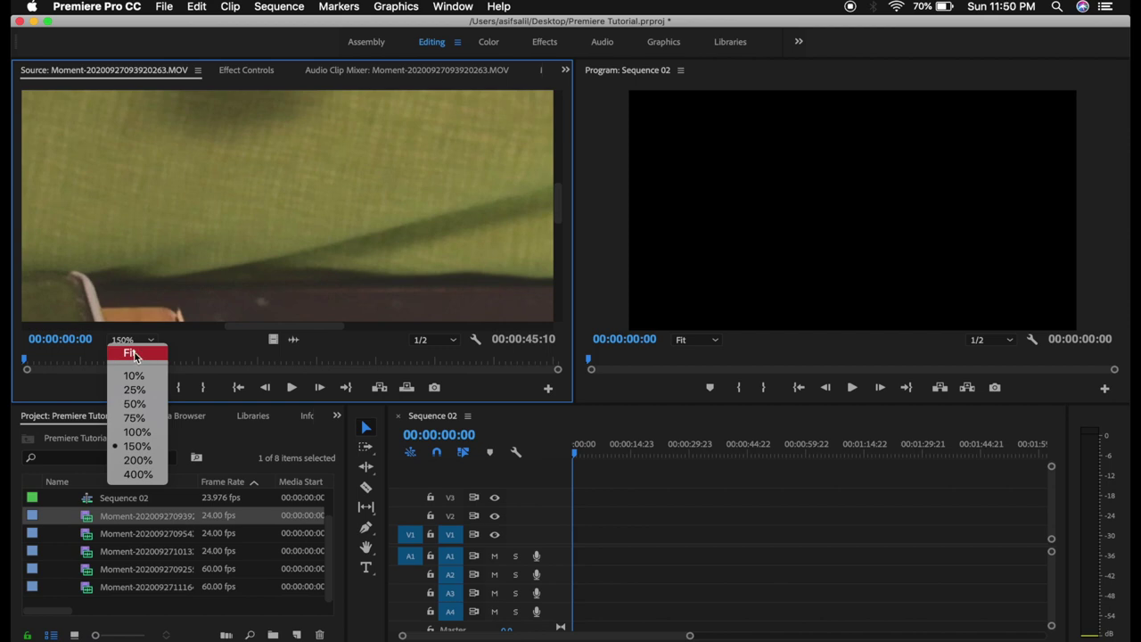
click(133, 354)
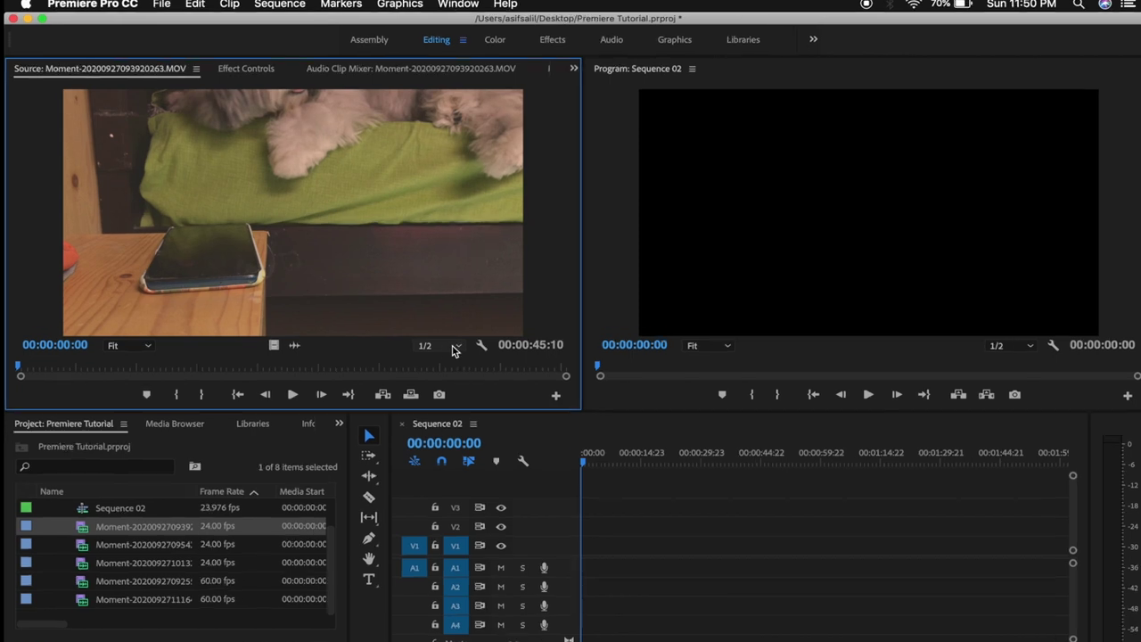
click(453, 341)
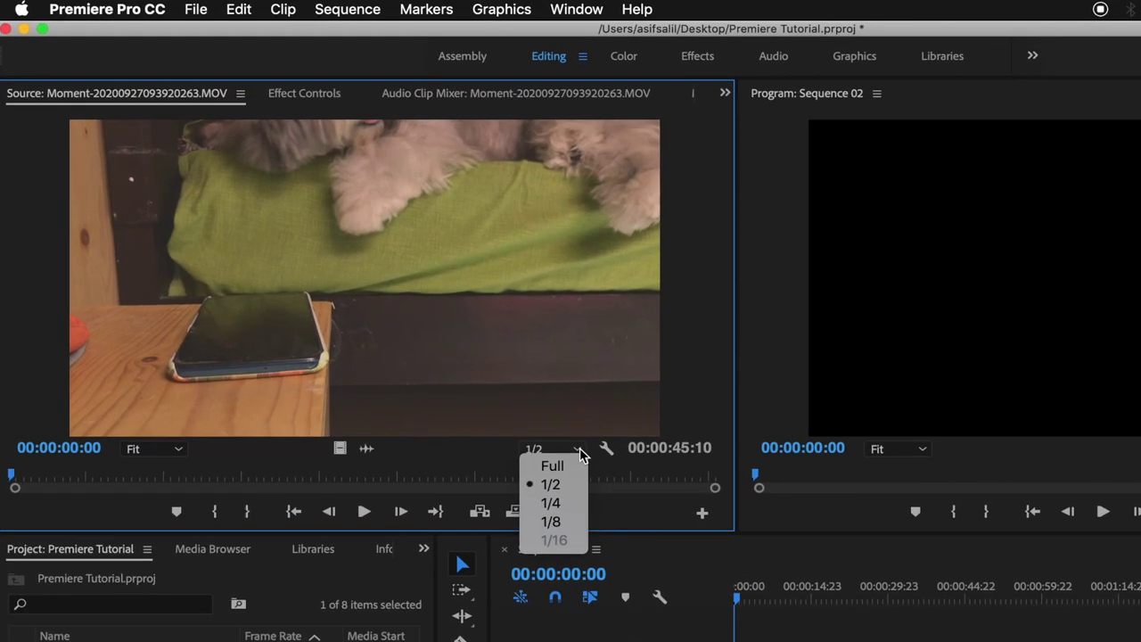
Step: Step source playback resolution through Full, 1/2, 1/4 and 1/8
click(552, 466)
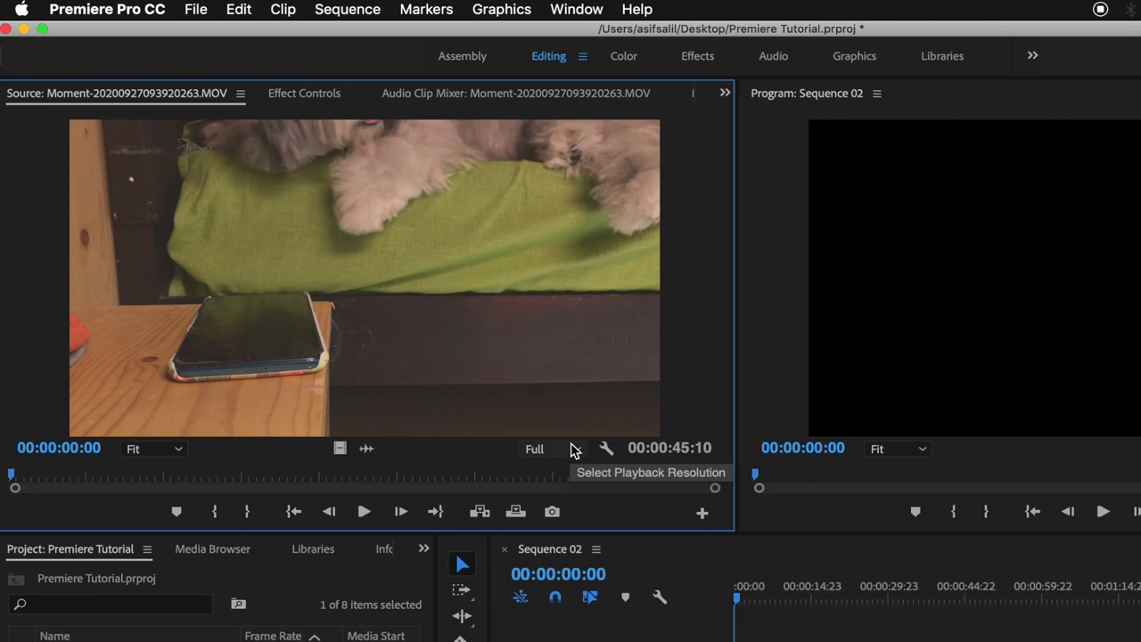
click(574, 450)
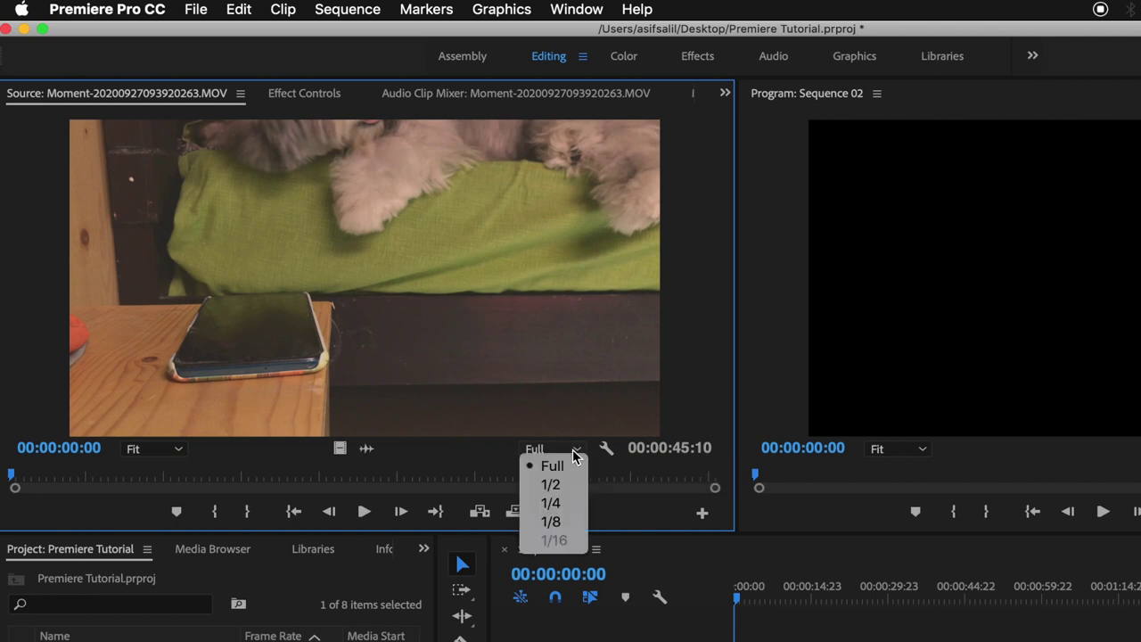
click(567, 485)
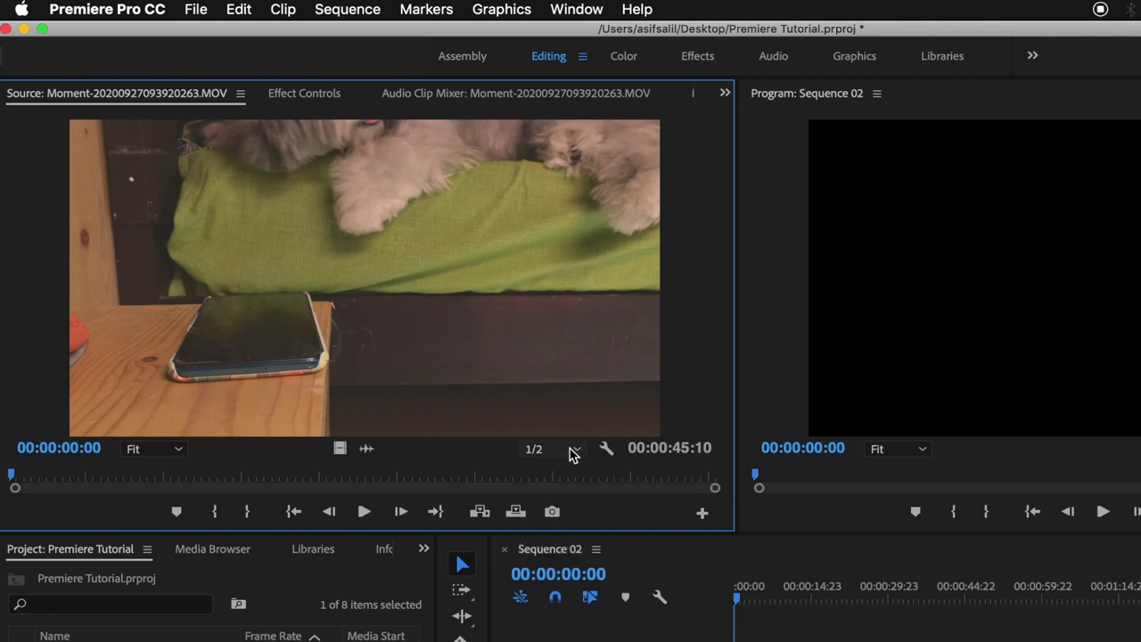
click(575, 452)
click(567, 505)
click(576, 450)
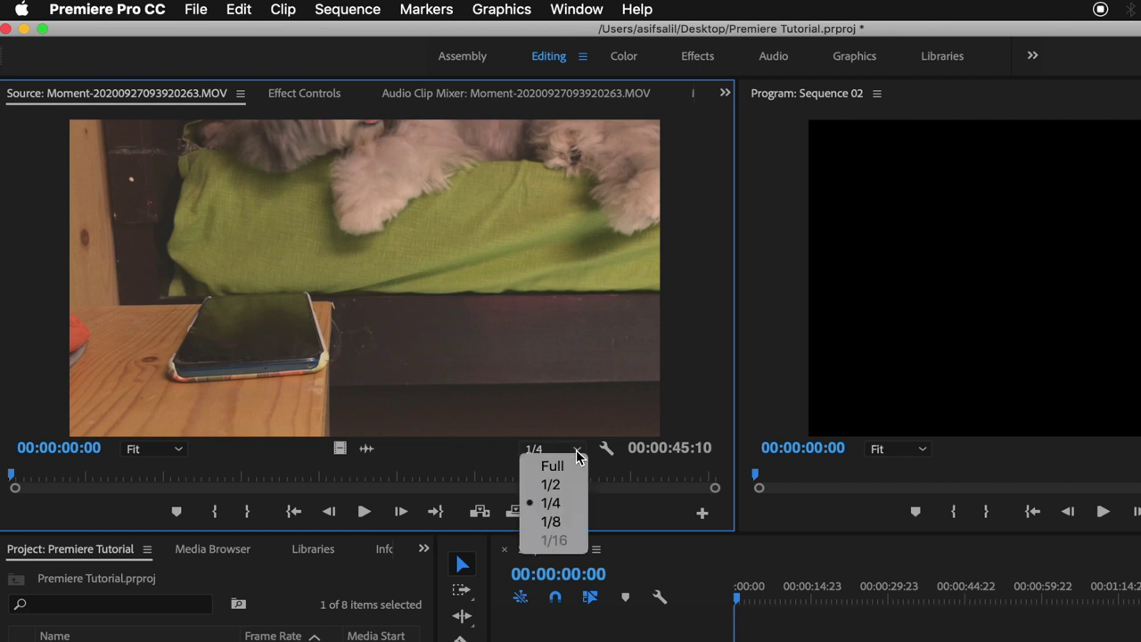
click(574, 526)
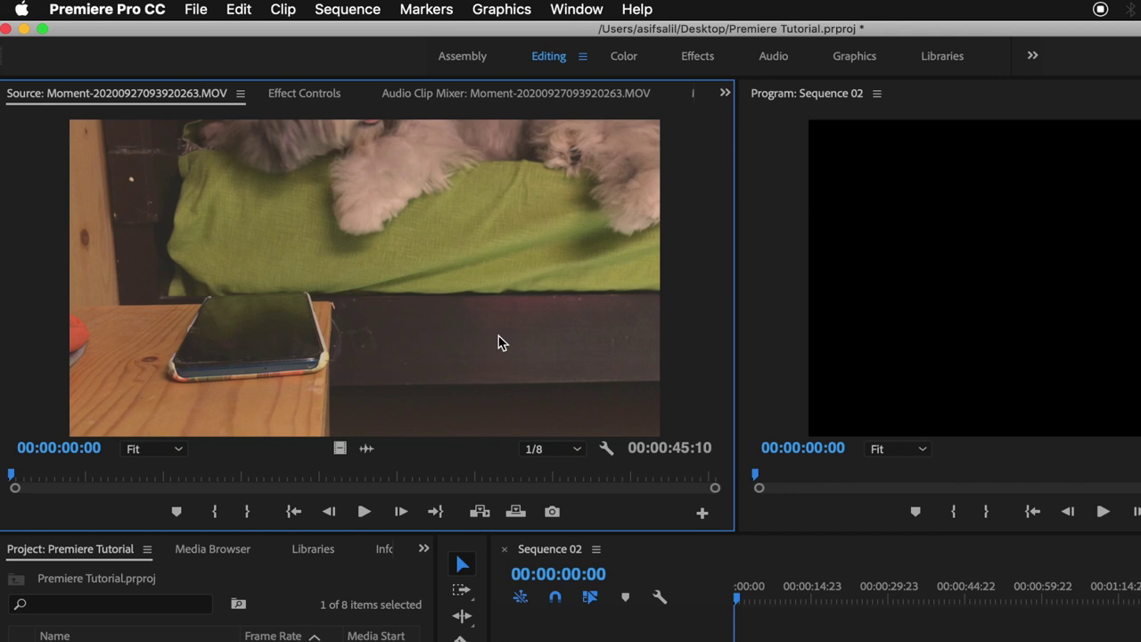
Step: Compare playback at 1/8 and Full, then settle on 1/8 at 00:00:15:08
click(366, 515)
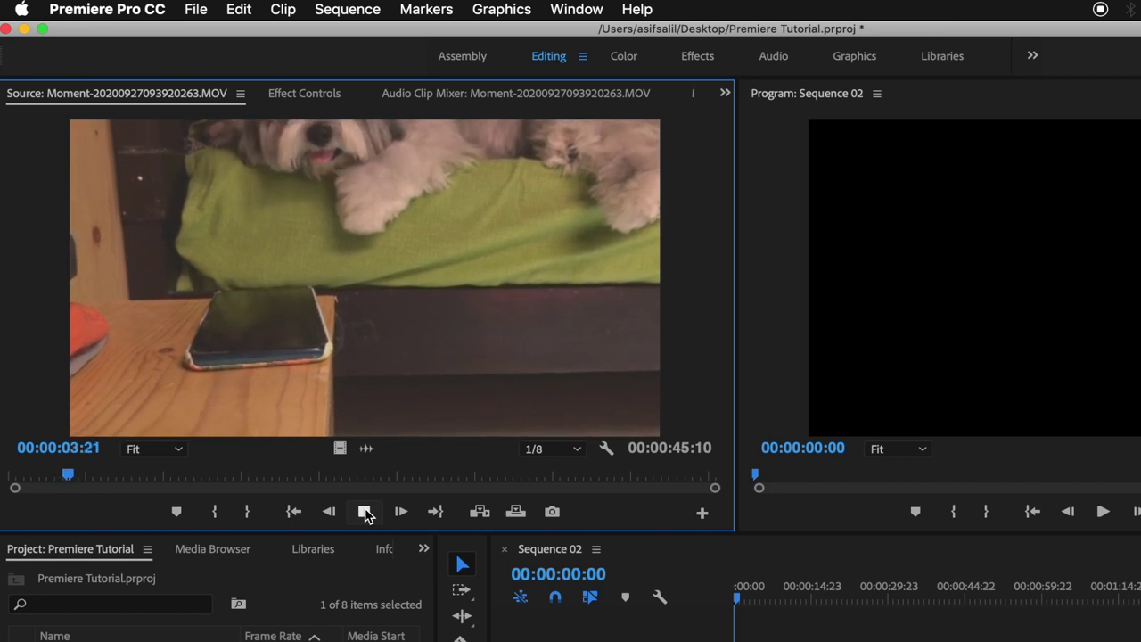
click(365, 515)
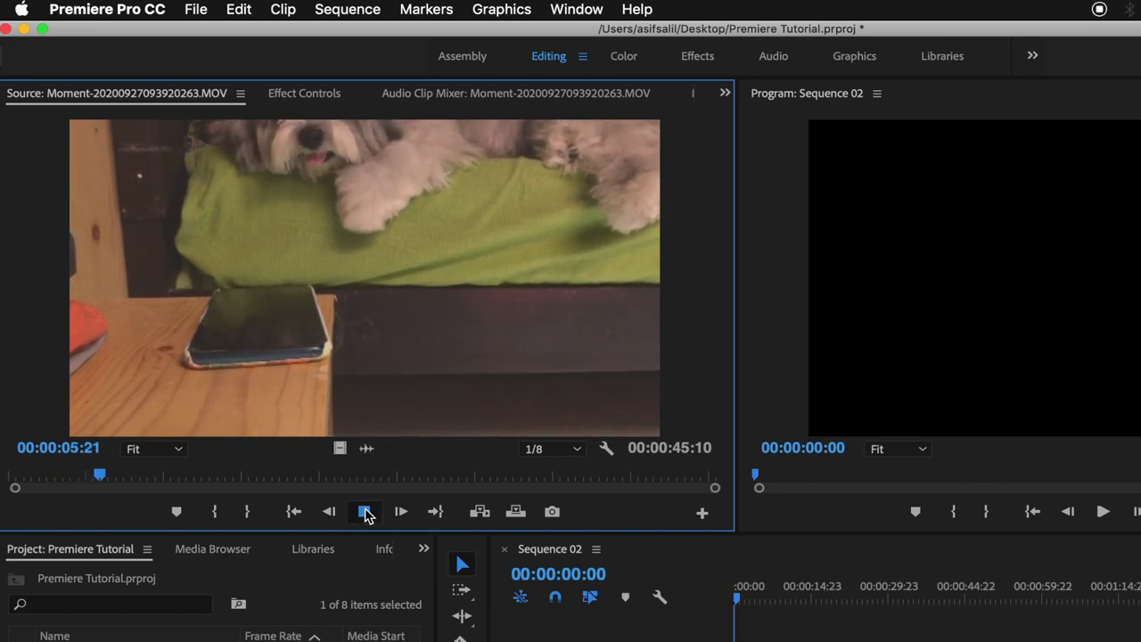
click(575, 451)
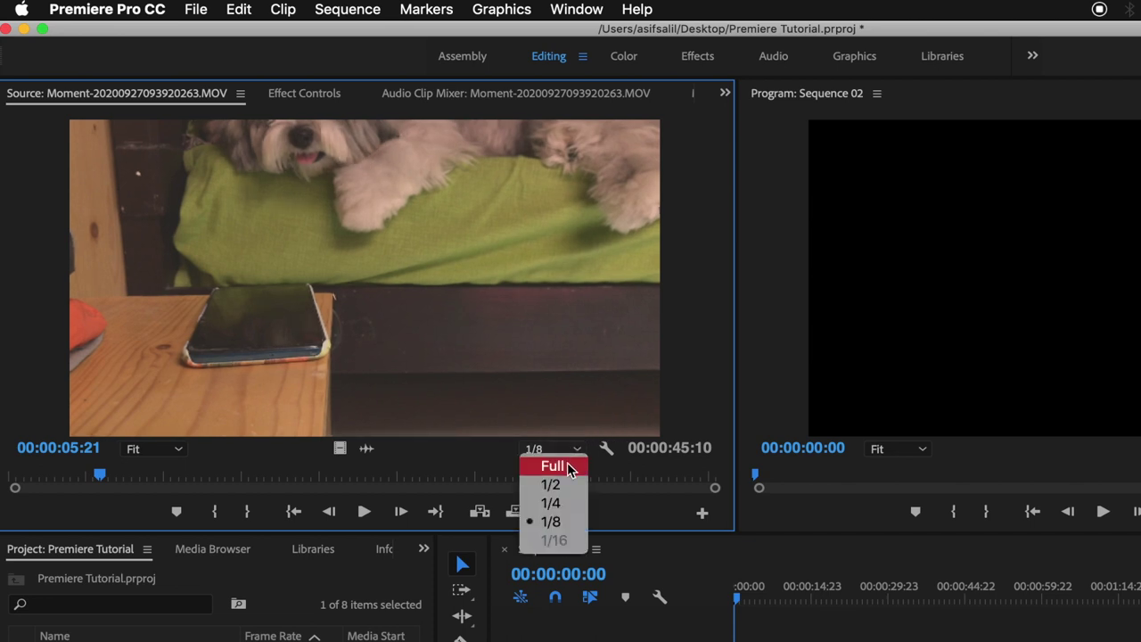
click(567, 465)
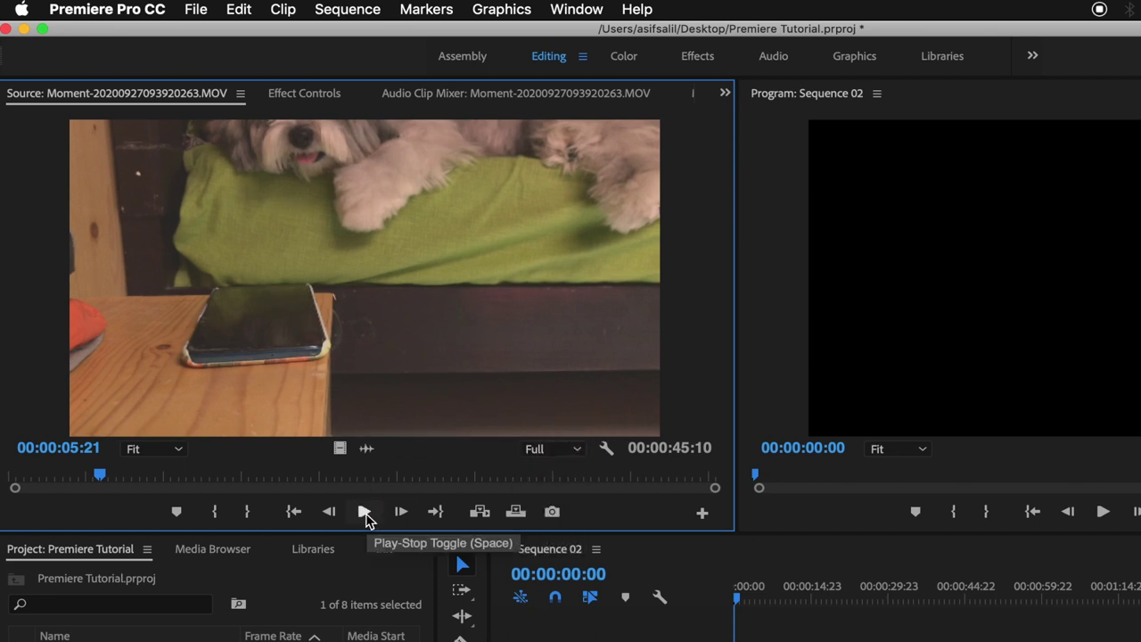
click(366, 517)
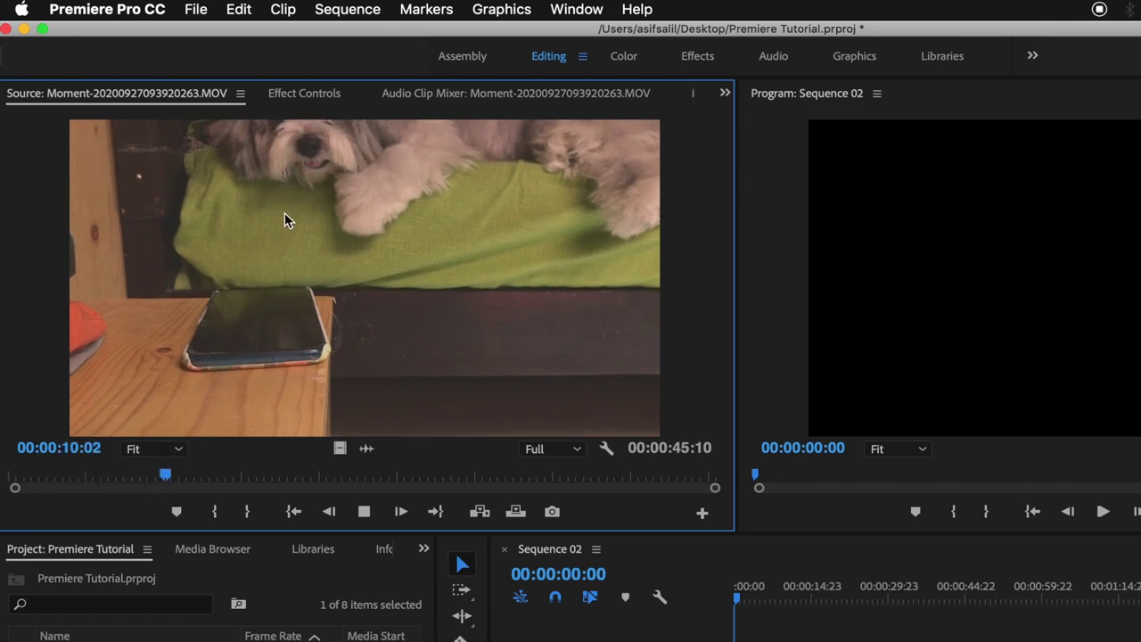
click(363, 512)
click(555, 449)
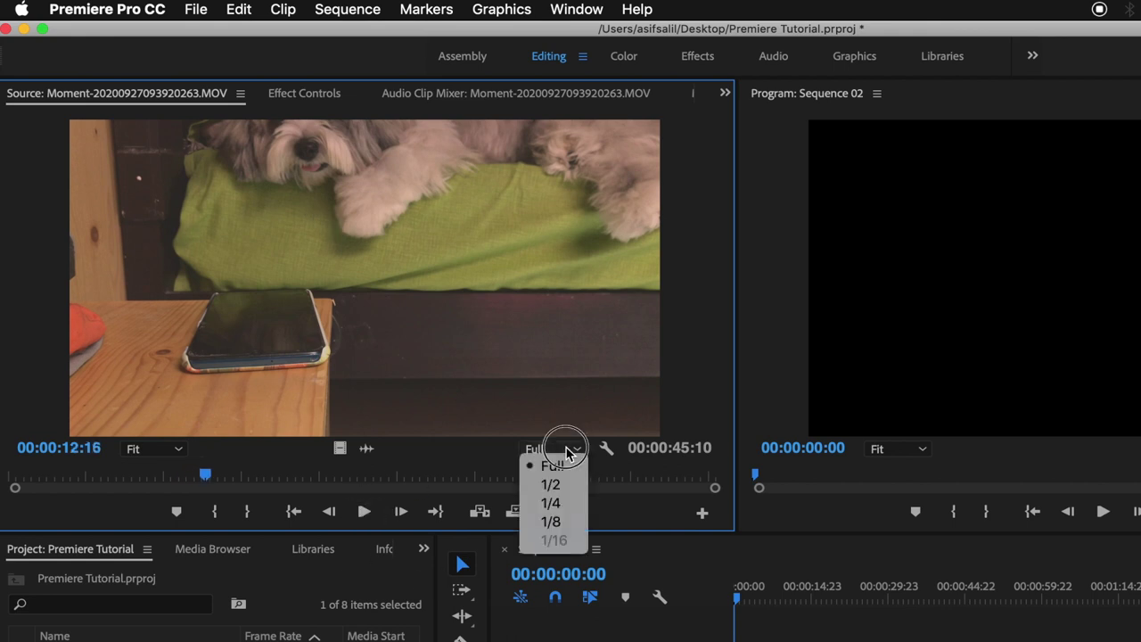
click(561, 519)
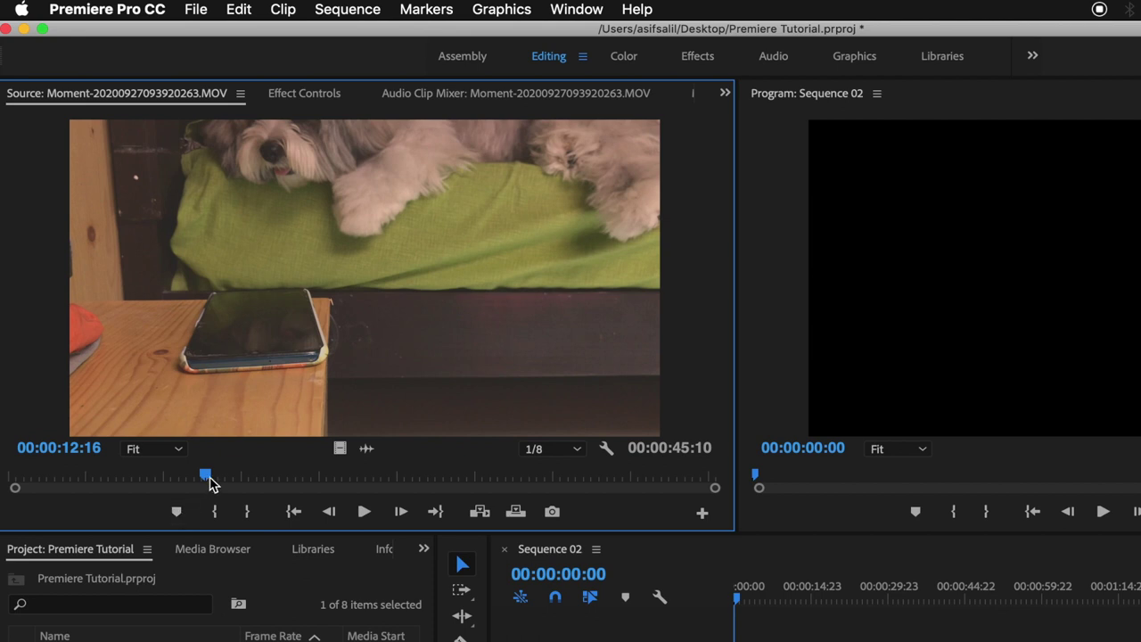
drag(205, 474, 245, 475)
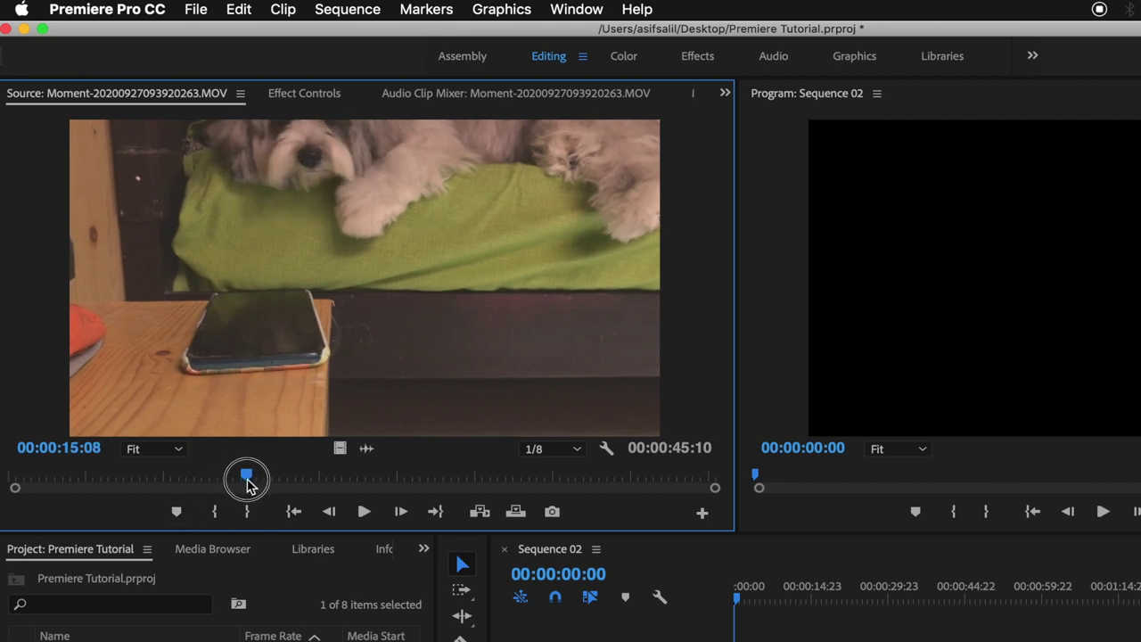
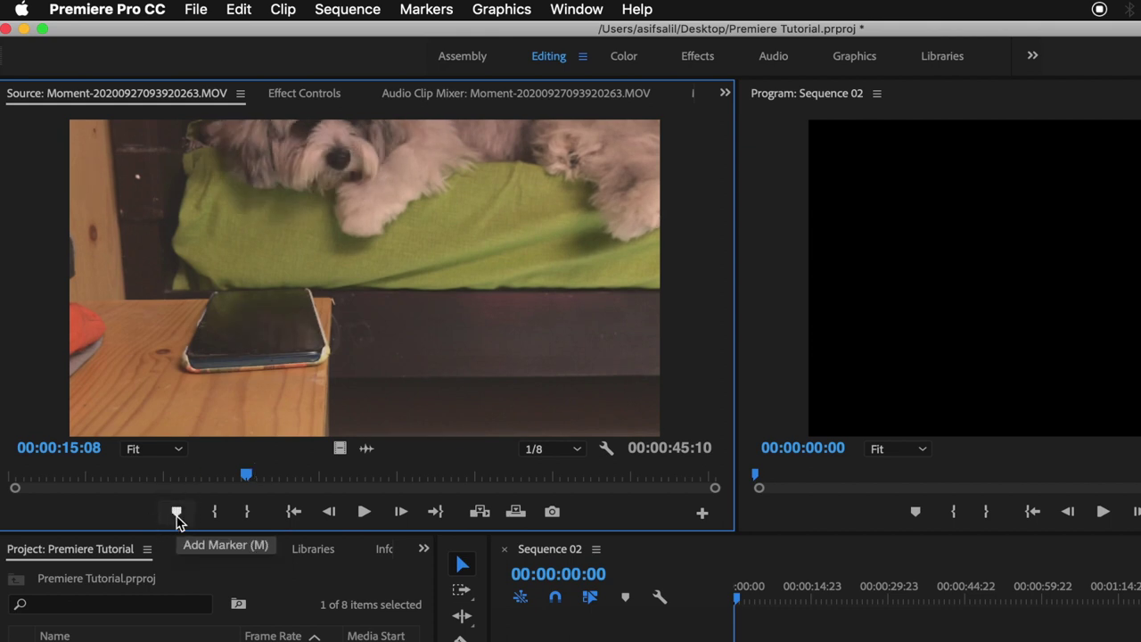
Step: Add markers on the dog clip at 00:00:15:08 and about 23 seconds, then remove both
click(177, 514)
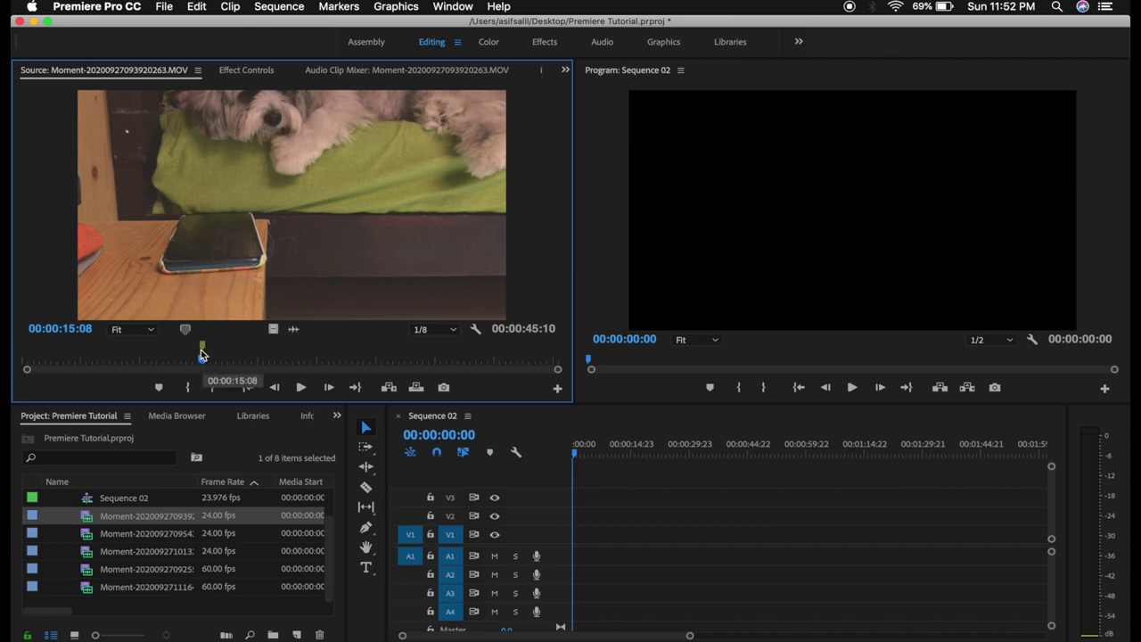
drag(201, 355, 157, 358)
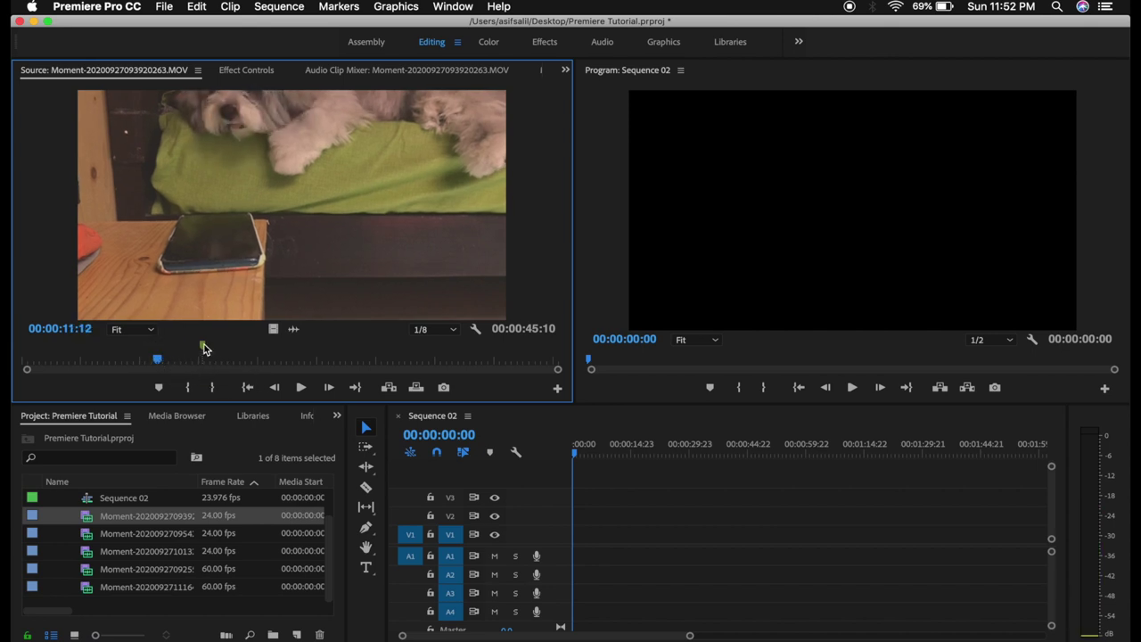
click(204, 351)
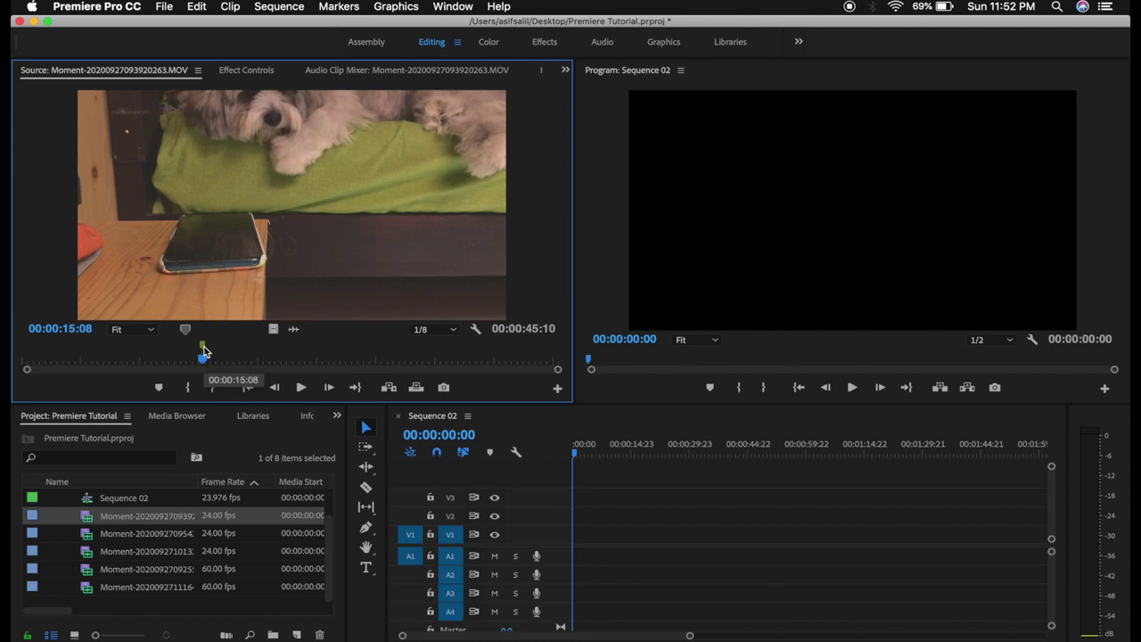
drag(205, 364, 302, 364)
click(160, 389)
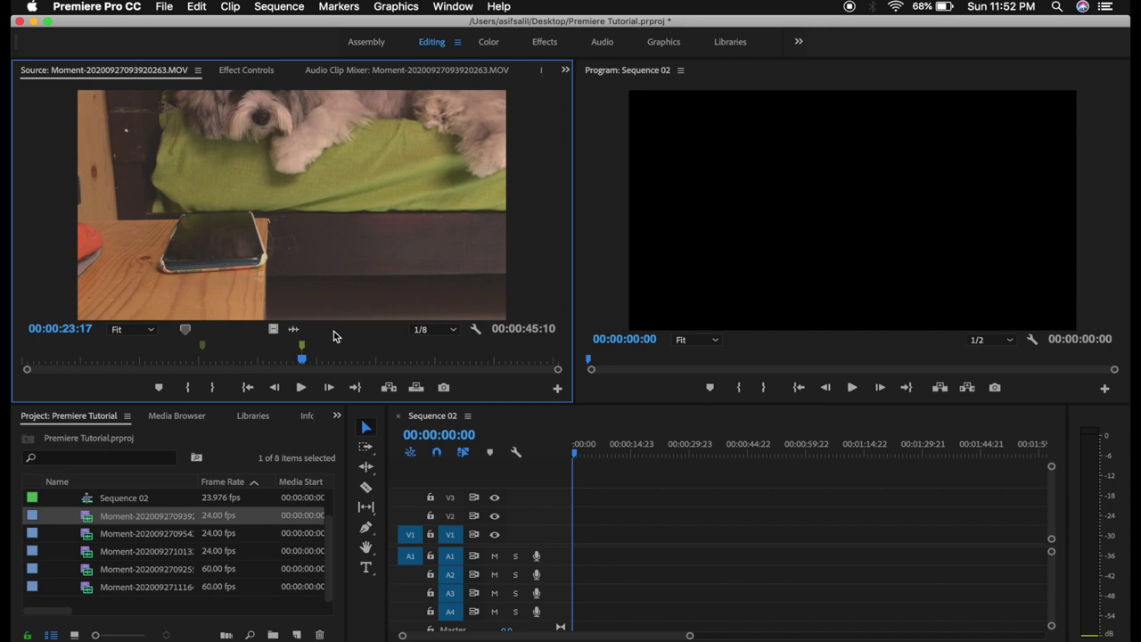
key(alt+m)
key(alt+super+m)
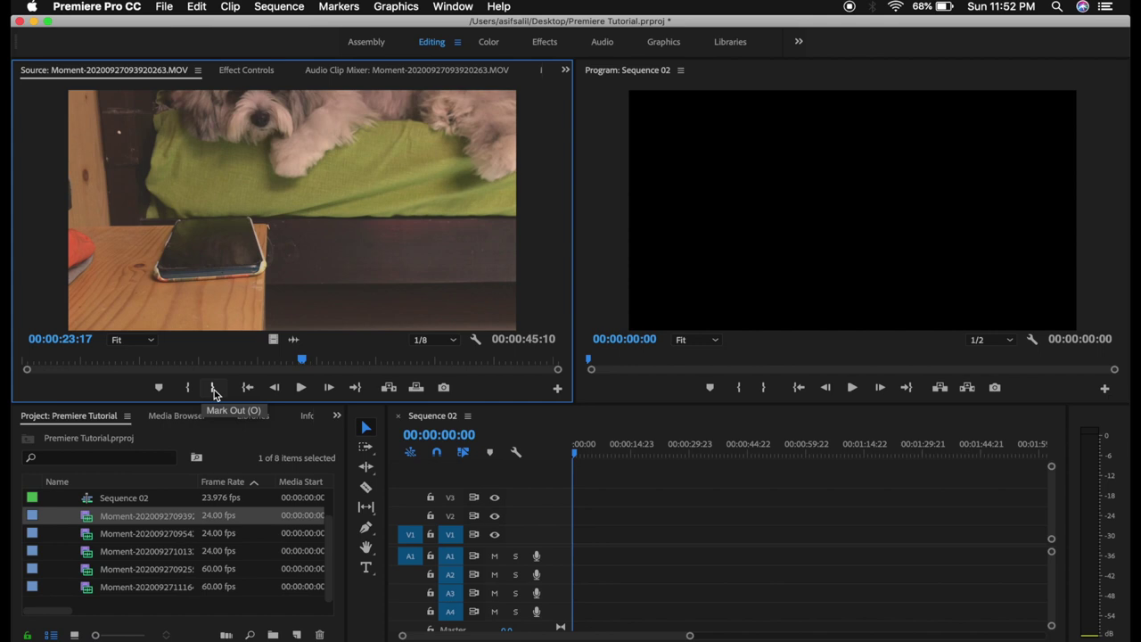
Step: Play and scrub the dog clip to review the footage around 36–39 seconds
drag(145, 360, 149, 366)
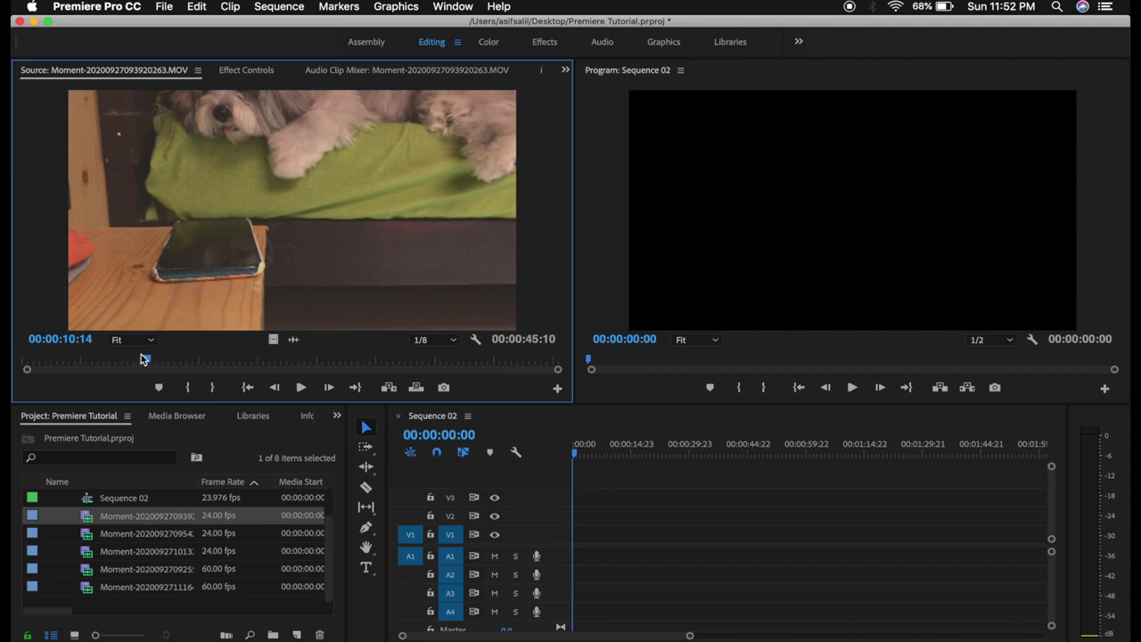
click(307, 390)
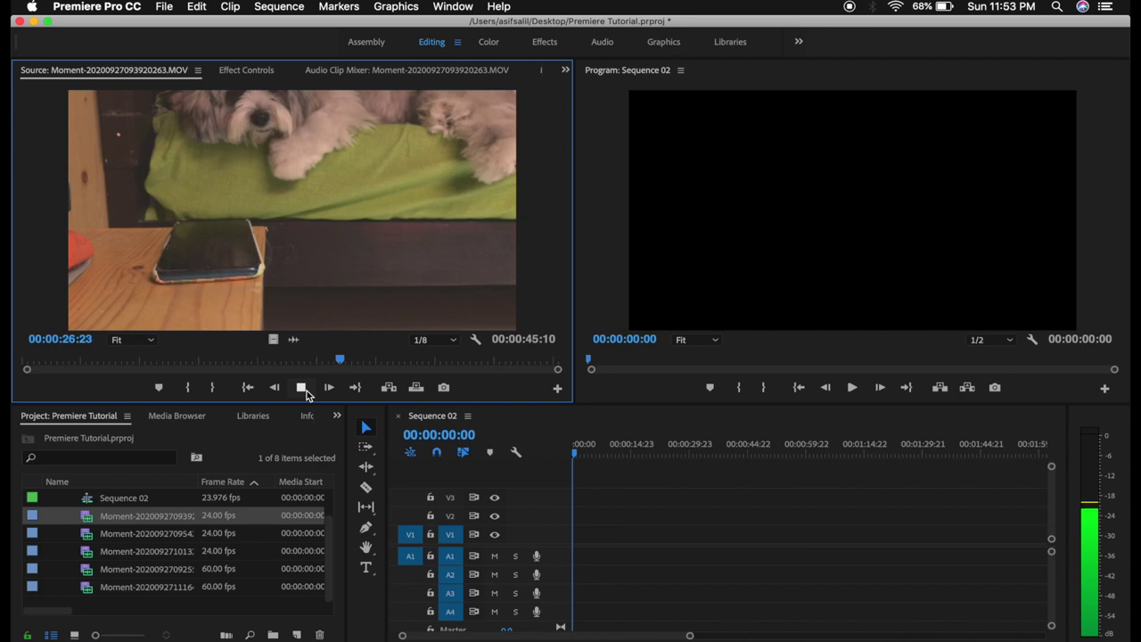
drag(350, 361, 473, 368)
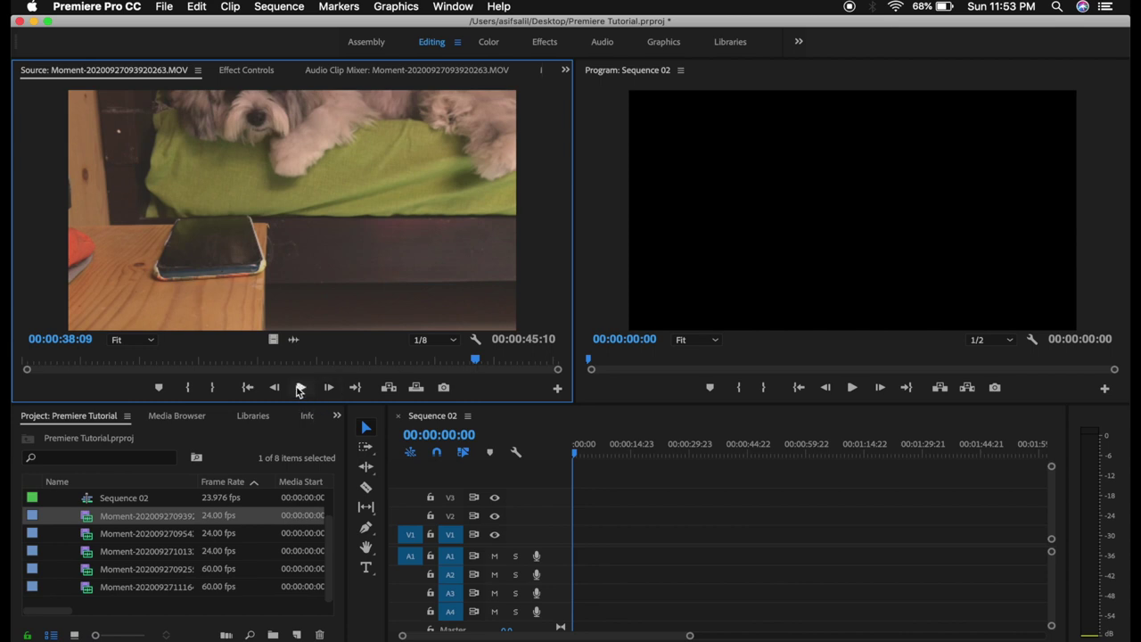
click(301, 388)
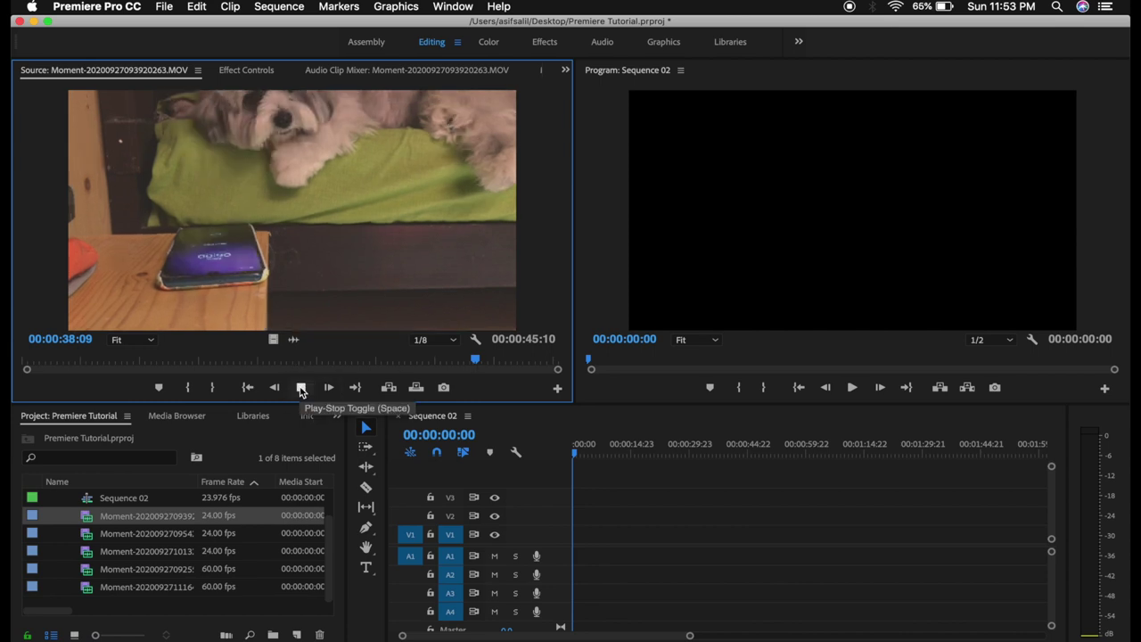
click(301, 387)
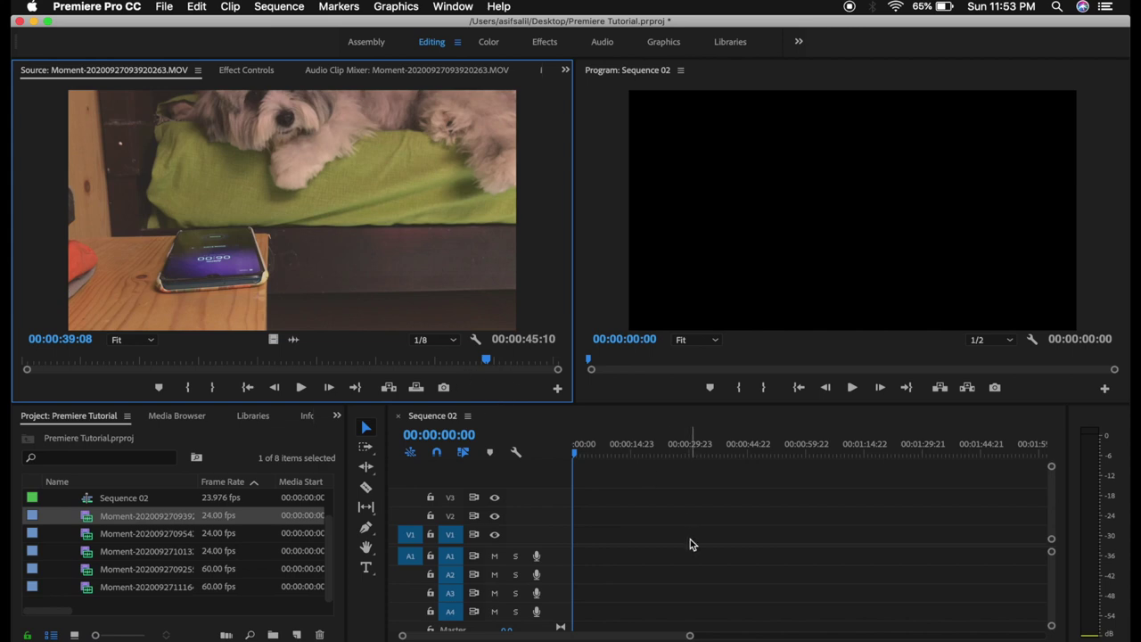
click(487, 361)
drag(488, 361, 437, 369)
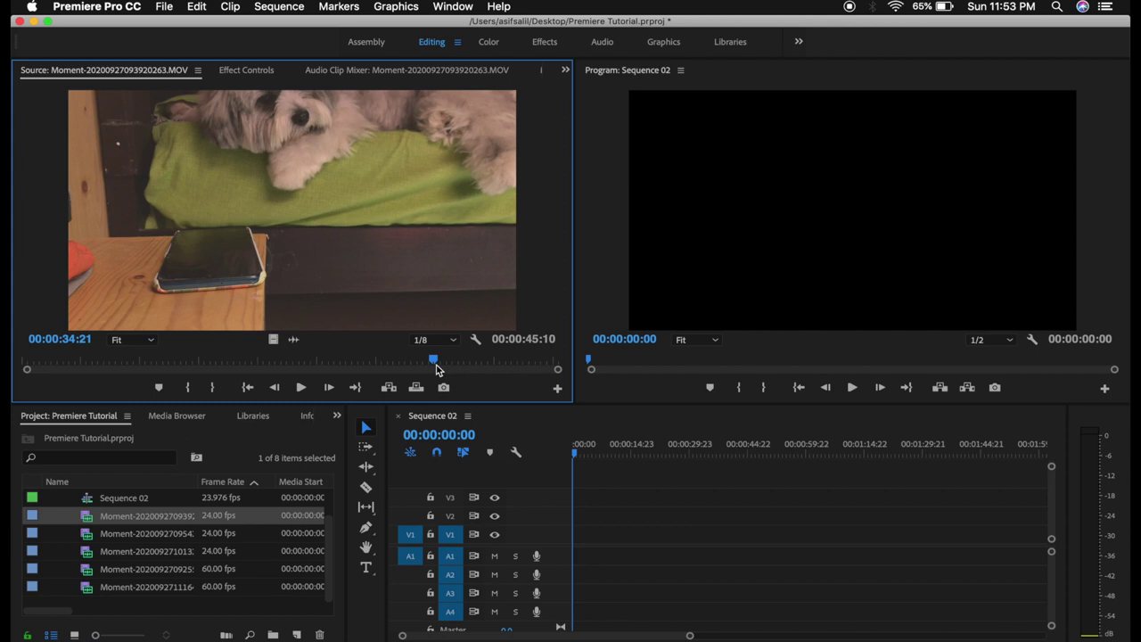
drag(433, 360, 455, 364)
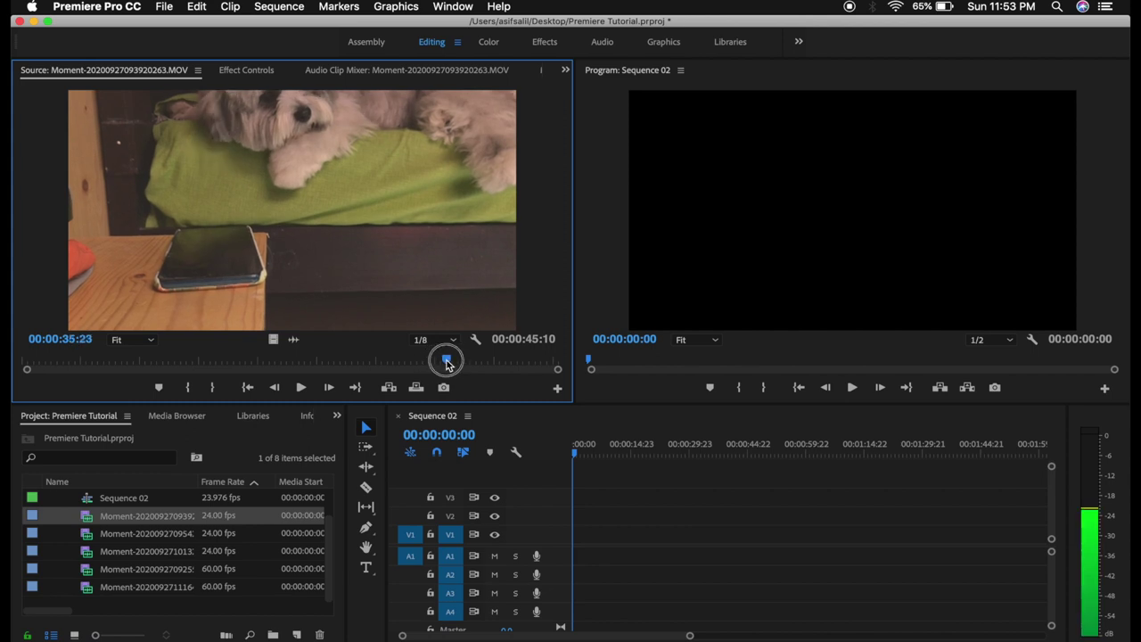
drag(454, 364, 417, 363)
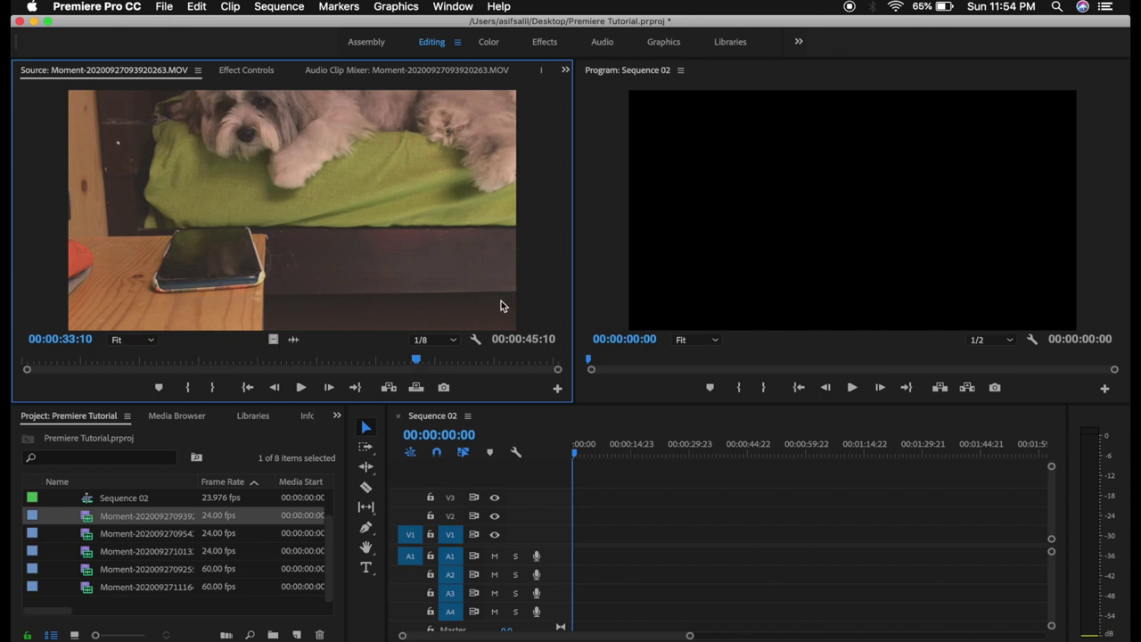
drag(501, 306, 564, 411)
drag(562, 408, 198, 390)
Step: Set the dog clip's In at 00:00:33:10 and Out near the end, giving 00:00:11:03
click(188, 389)
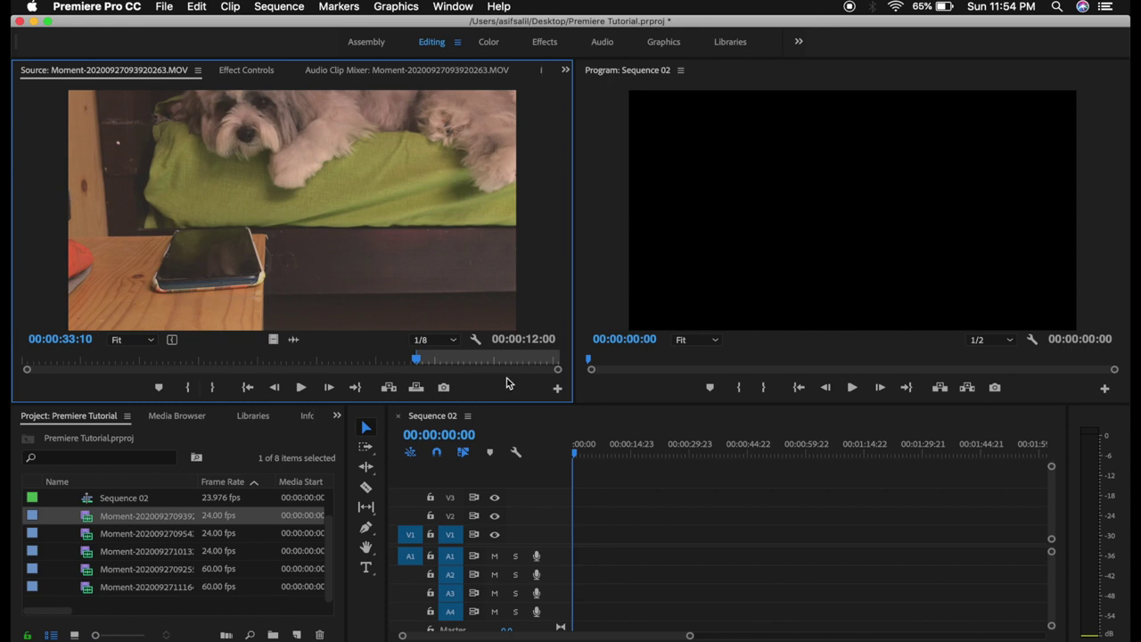
drag(417, 361, 529, 366)
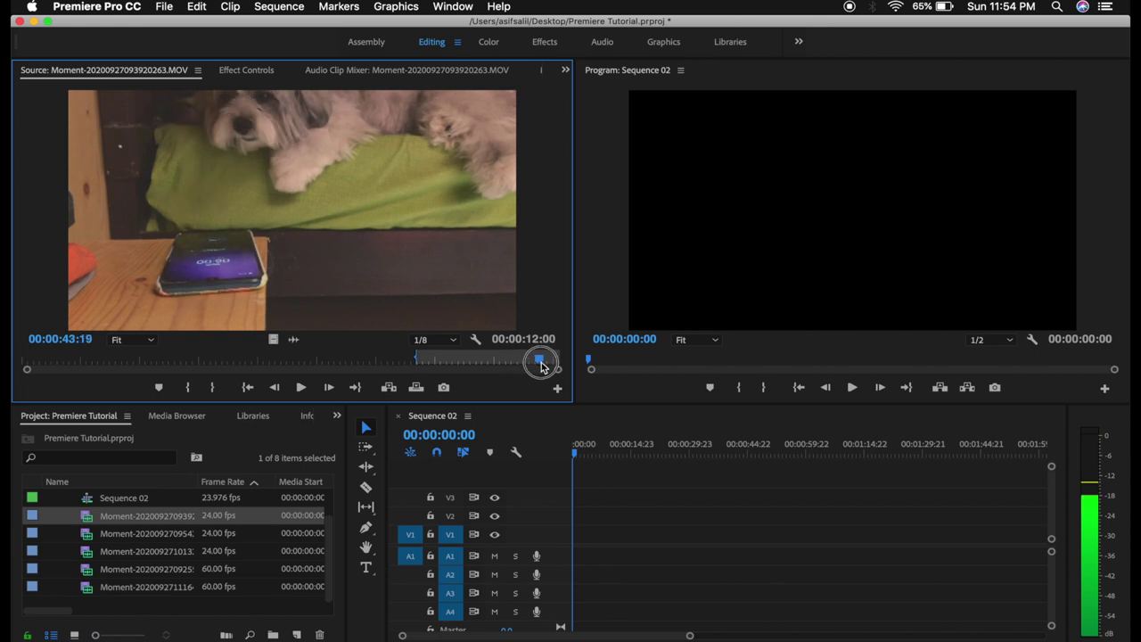
drag(535, 366, 550, 367)
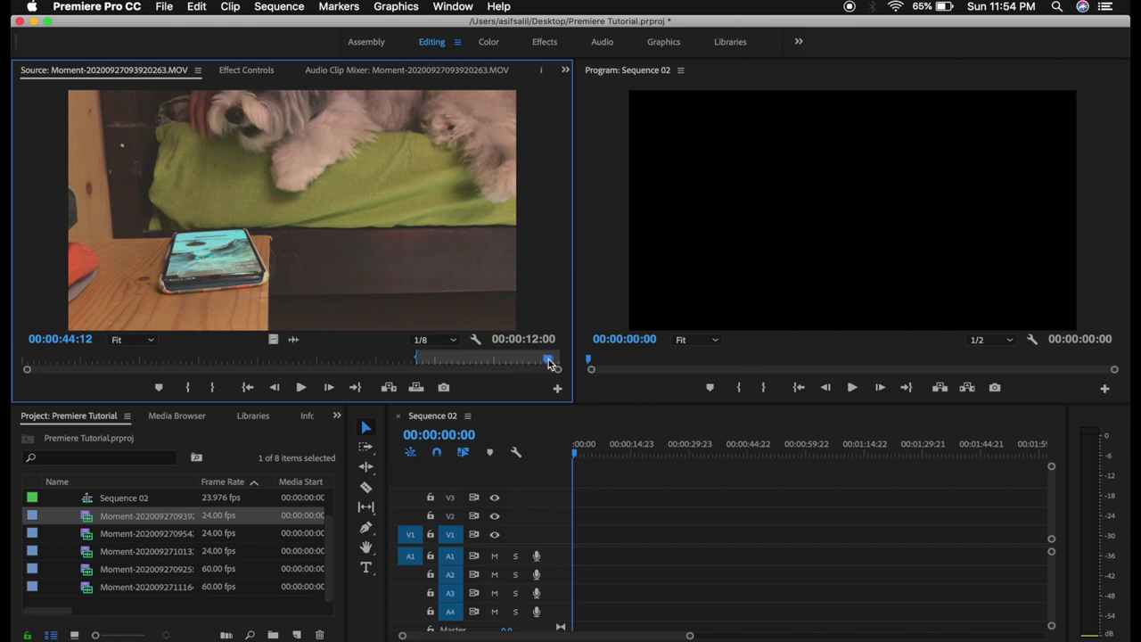
click(215, 389)
click(207, 360)
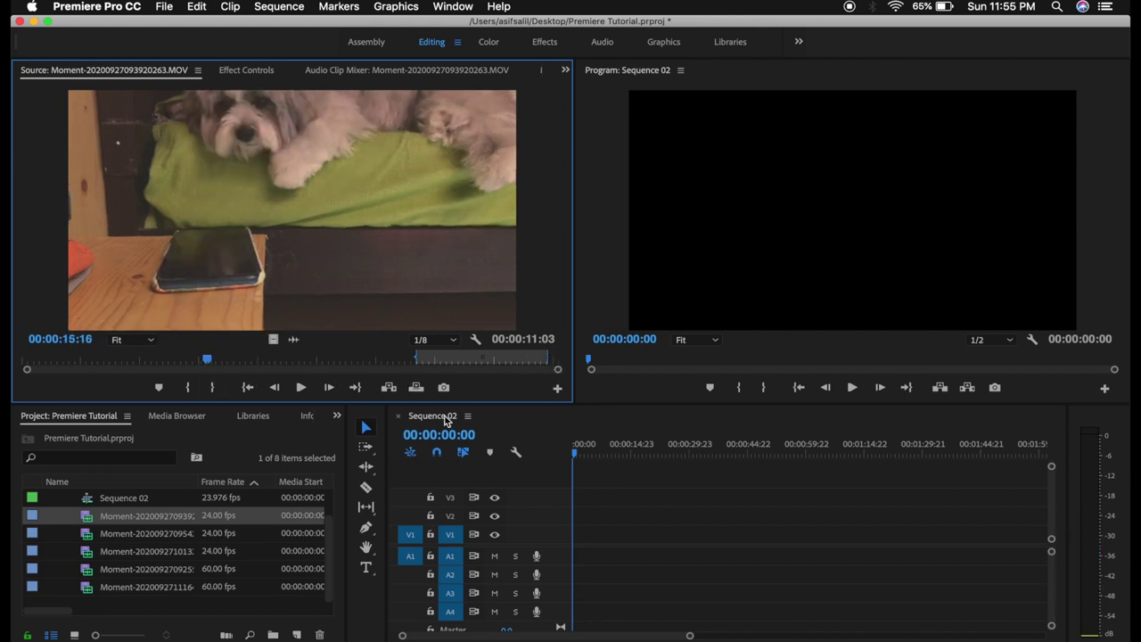
Step: Drag the dog clip's In point later until the range reads 00:00:09:20
click(417, 356)
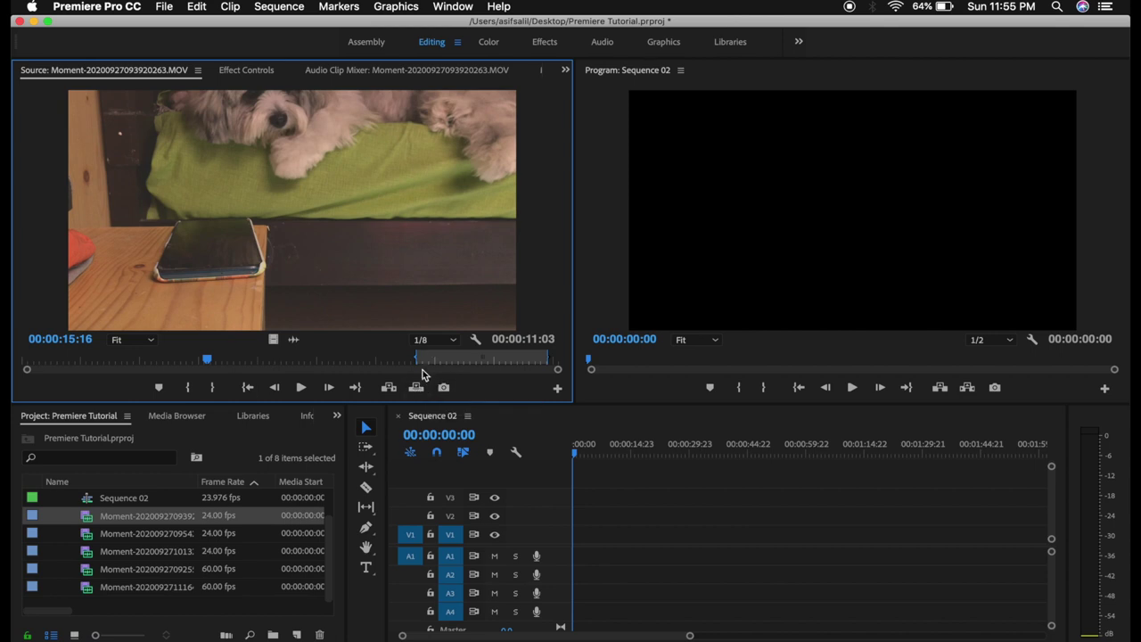
mouse_move(418, 357)
mouse_down()
mouse_move(437, 359)
mouse_move(393, 356)
mouse_up()
drag(393, 357, 432, 358)
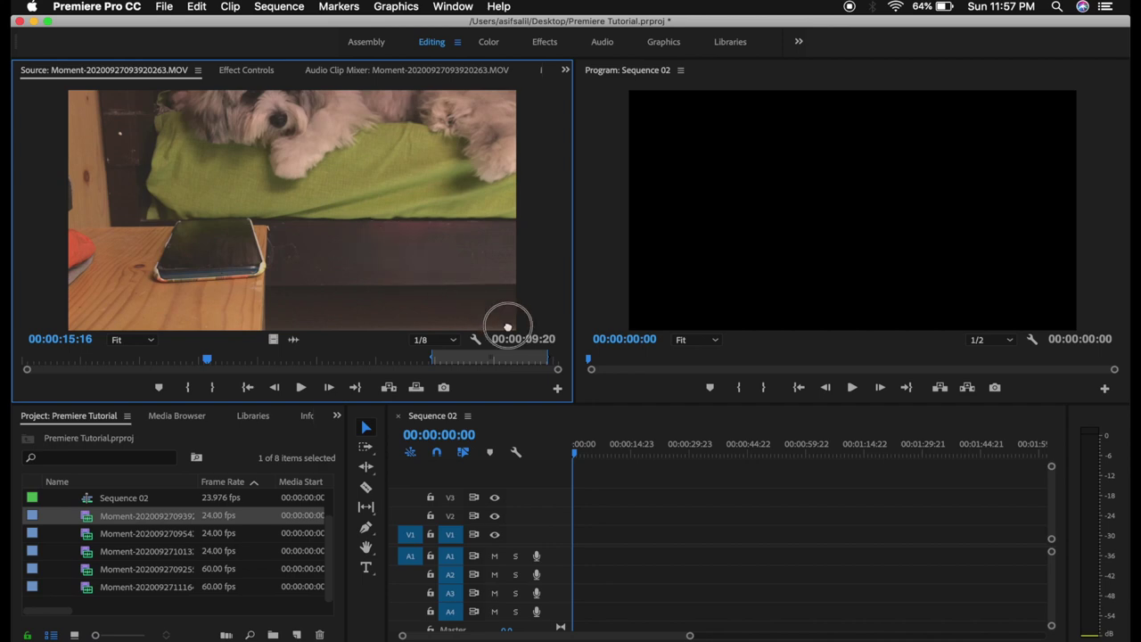
Step: Drop the trimmed dog clip from the Source monitor onto V1 and A1 of Sequence 02
drag(575, 379, 660, 525)
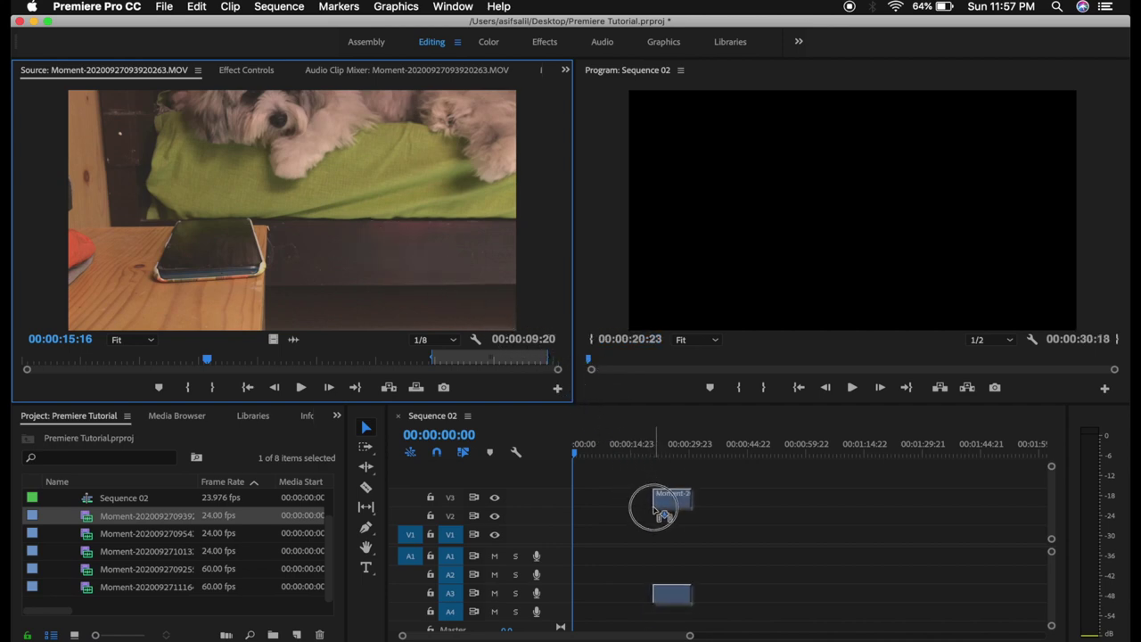
drag(660, 524, 662, 548)
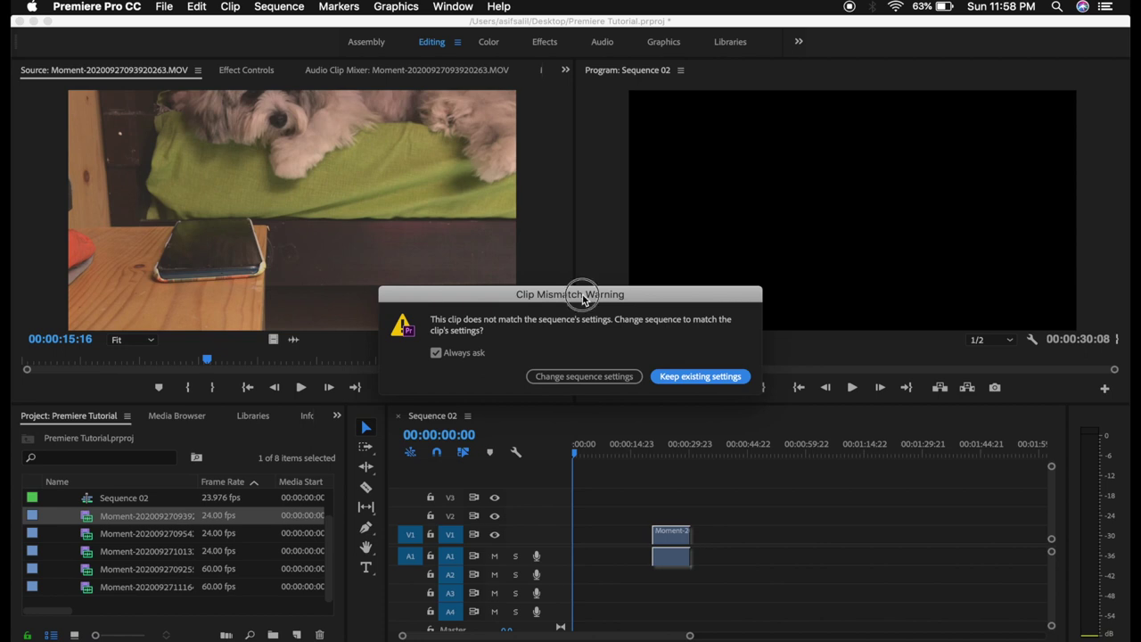
Step: Choose Keep existing settings in the Clip Mismatch Warning, then select the dog clip in the timeline
drag(582, 294, 622, 266)
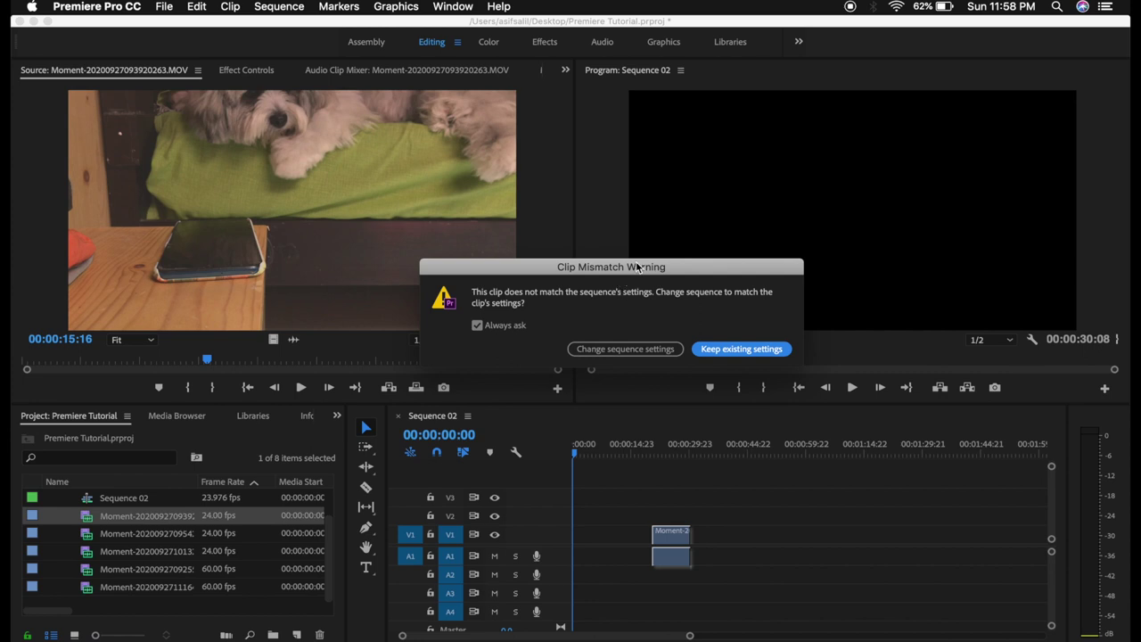
drag(630, 267, 604, 261)
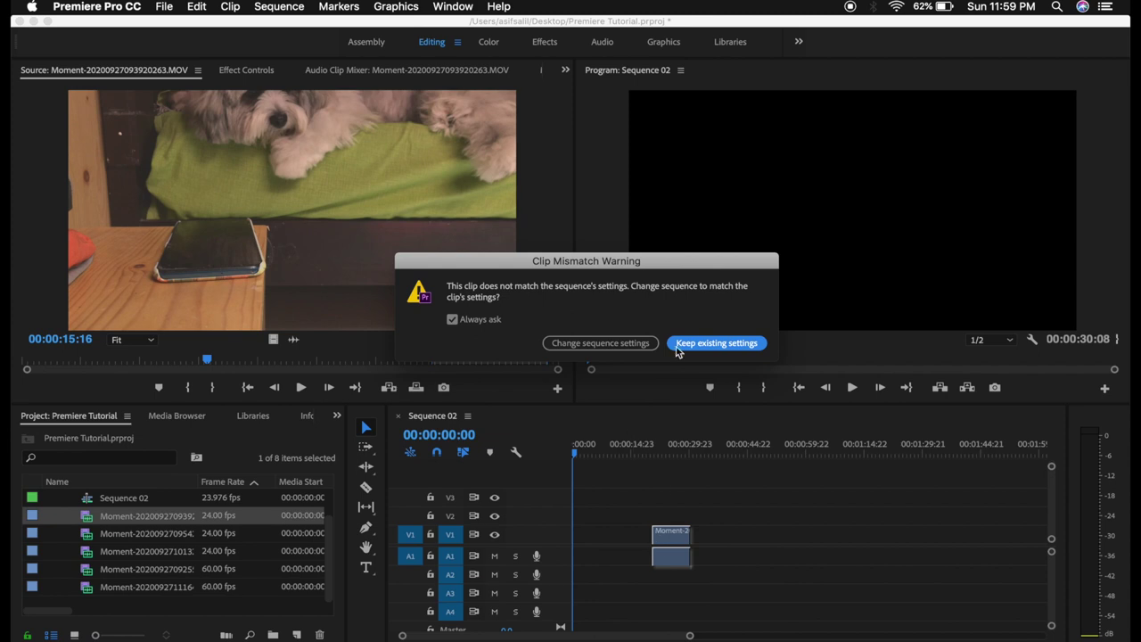
click(709, 343)
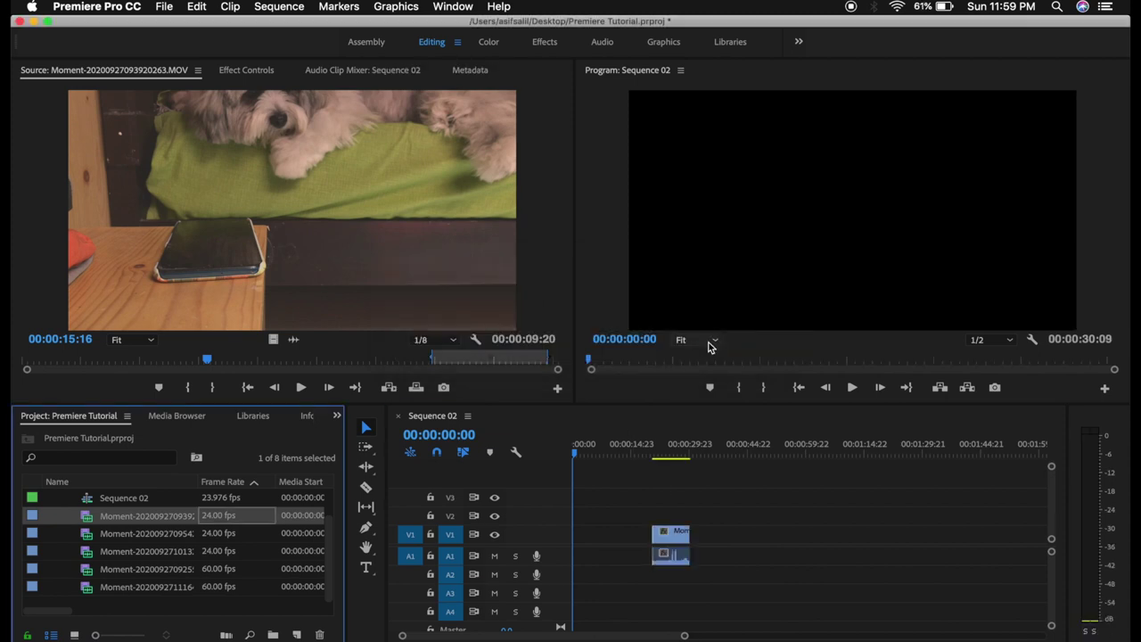
click(680, 546)
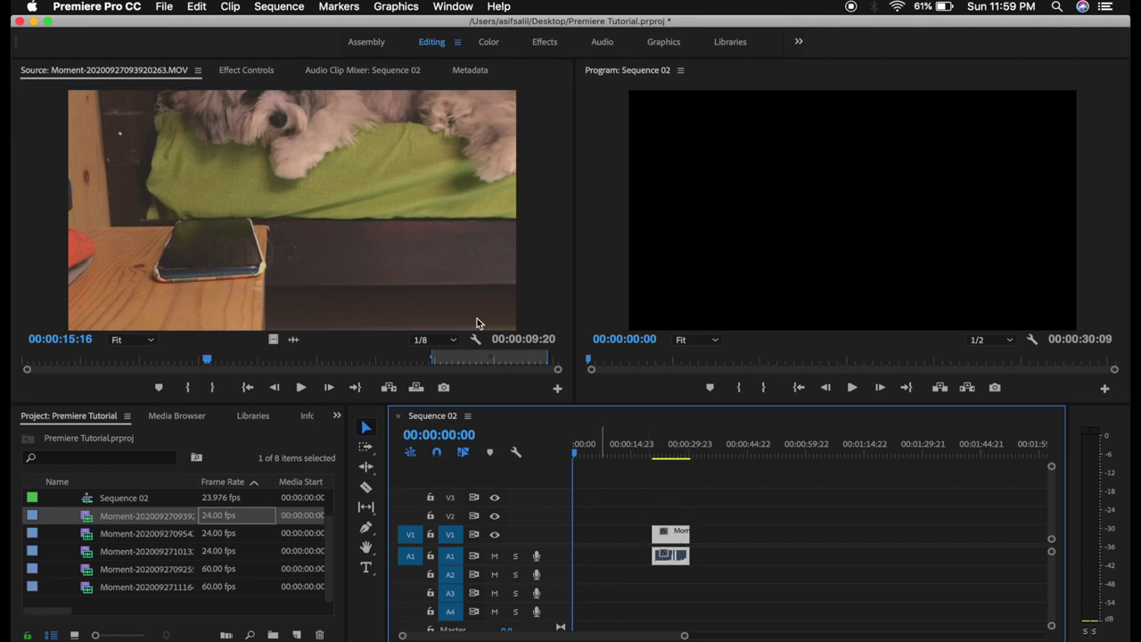
click(675, 535)
click(677, 551)
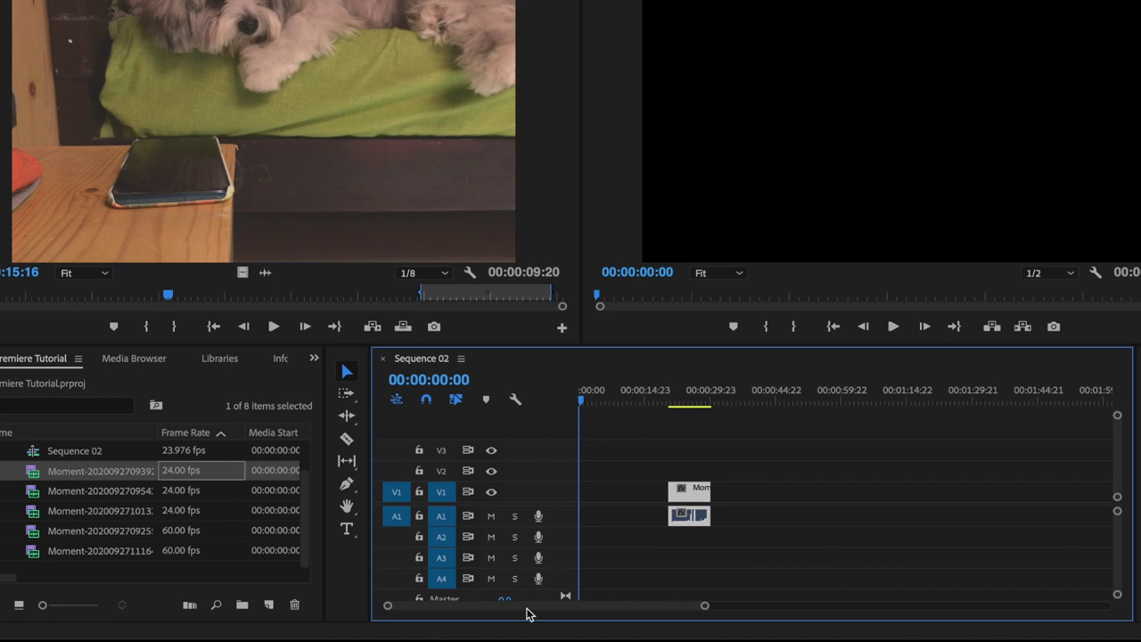
mouse_move(523, 605)
mouse_down()
mouse_move(554, 606)
mouse_move(515, 610)
mouse_up()
click(705, 609)
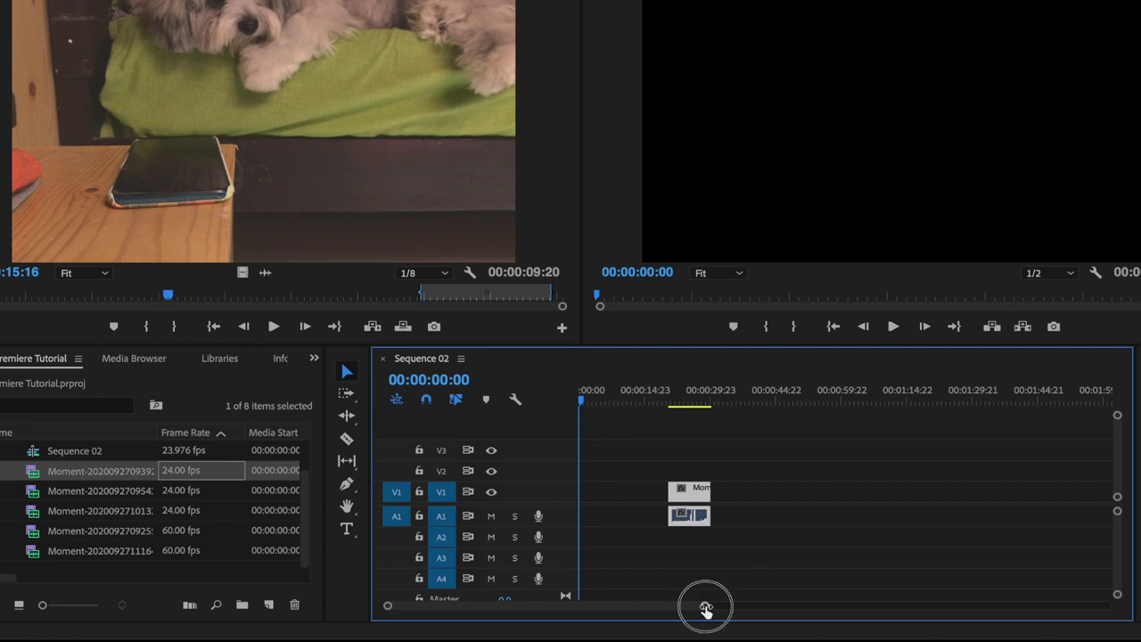
Step: Zoom and scroll the Sequence 02 timeline until the dog clip fills the view
mouse_move(705, 609)
mouse_down()
mouse_move(714, 612)
mouse_move(677, 617)
mouse_move(891, 630)
mouse_move(765, 627)
mouse_up()
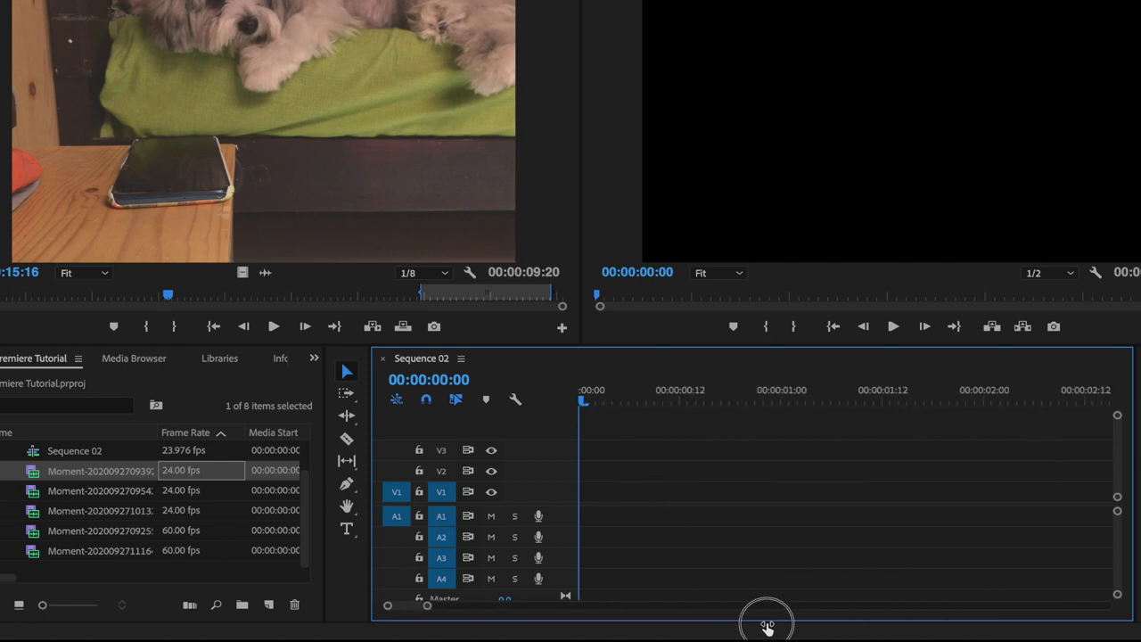
scroll(906, 509, right, 2)
scroll(906, 510, right, 2)
scroll(906, 510, right, 2)
scroll(906, 510, right, 2)
scroll(906, 503, right, 4)
scroll(905, 504, right, 4)
scroll(906, 504, right, 4)
scroll(906, 504, right, 4)
scroll(906, 504, right, 3)
scroll(906, 504, right, 2)
drag(450, 609, 495, 612)
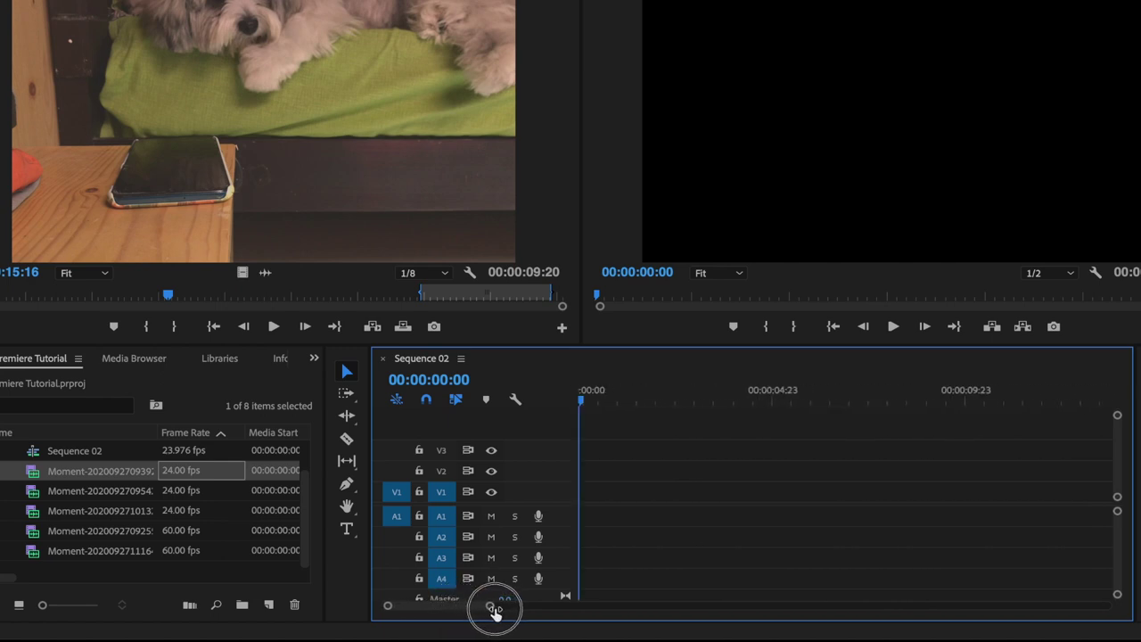
drag(494, 611, 548, 609)
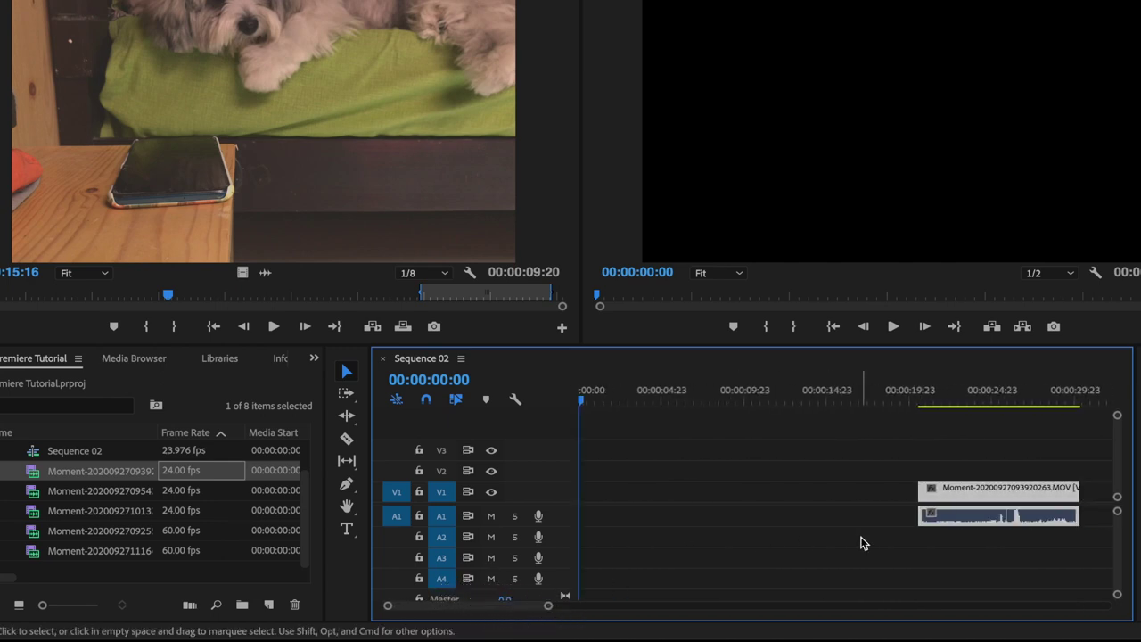
Step: Move the dog clip on V1/A1 to start at 00:00:00:00 and reselect it
drag(927, 492, 609, 493)
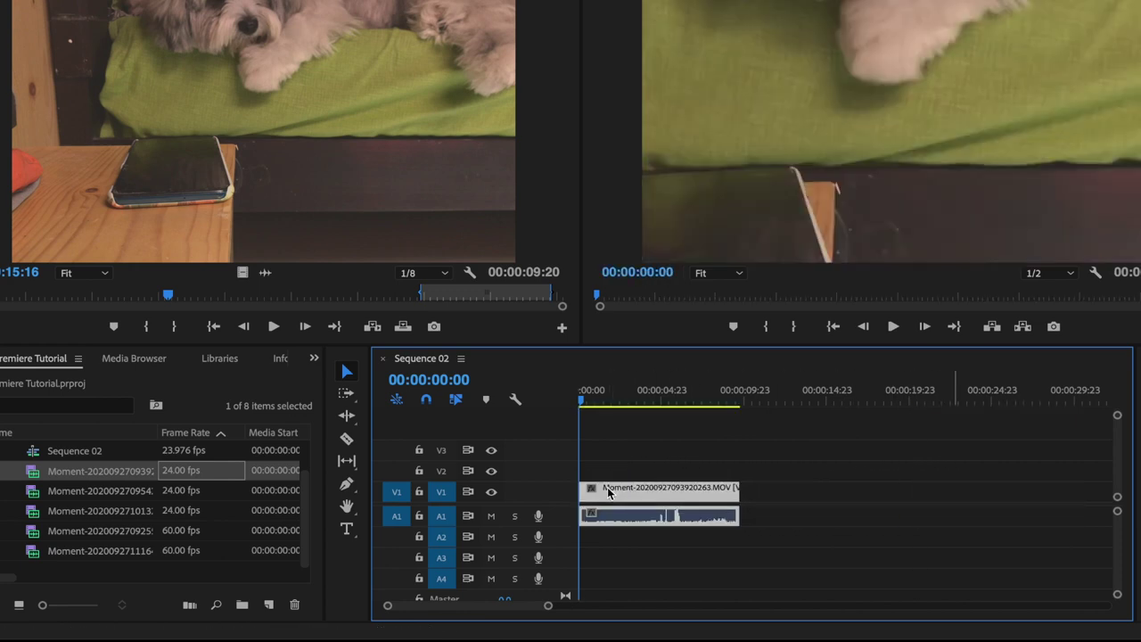
drag(549, 607, 514, 615)
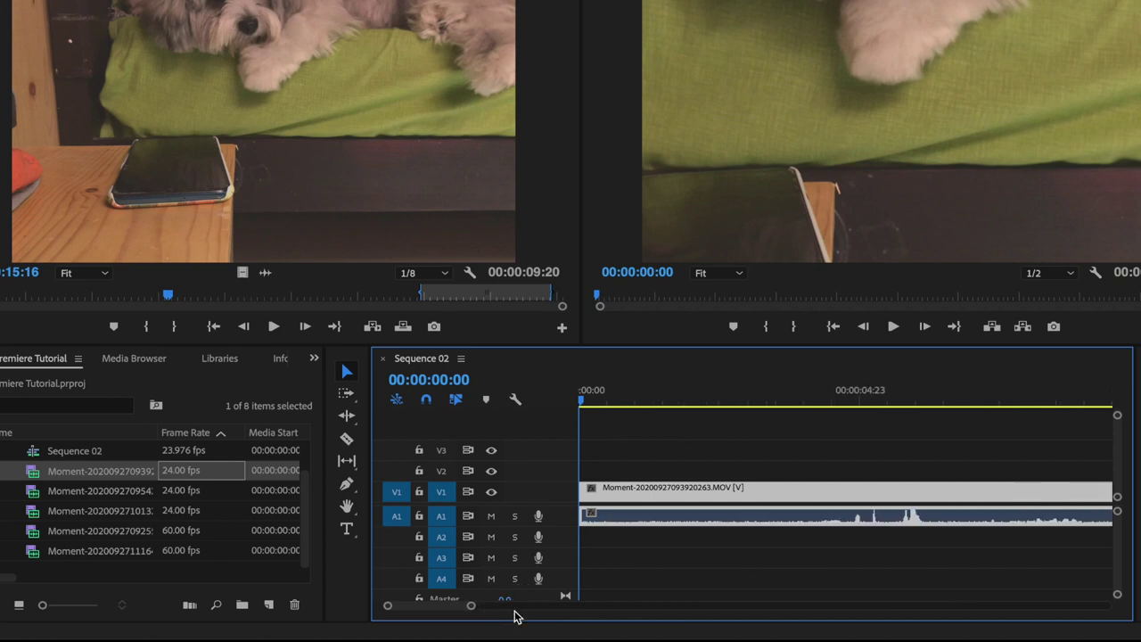
click(683, 449)
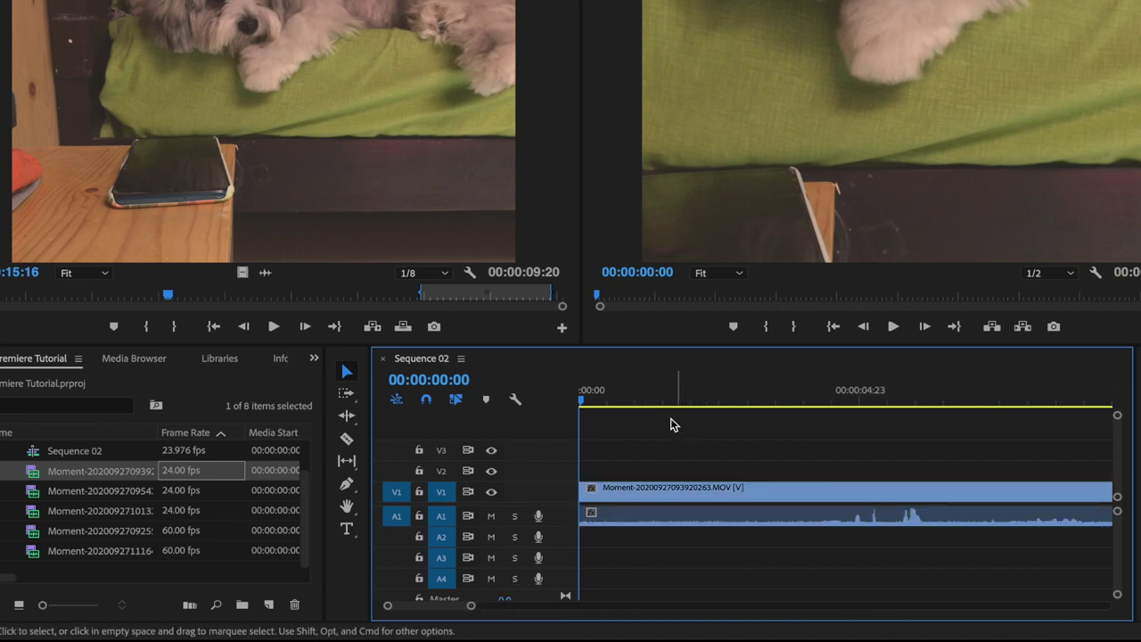
click(617, 490)
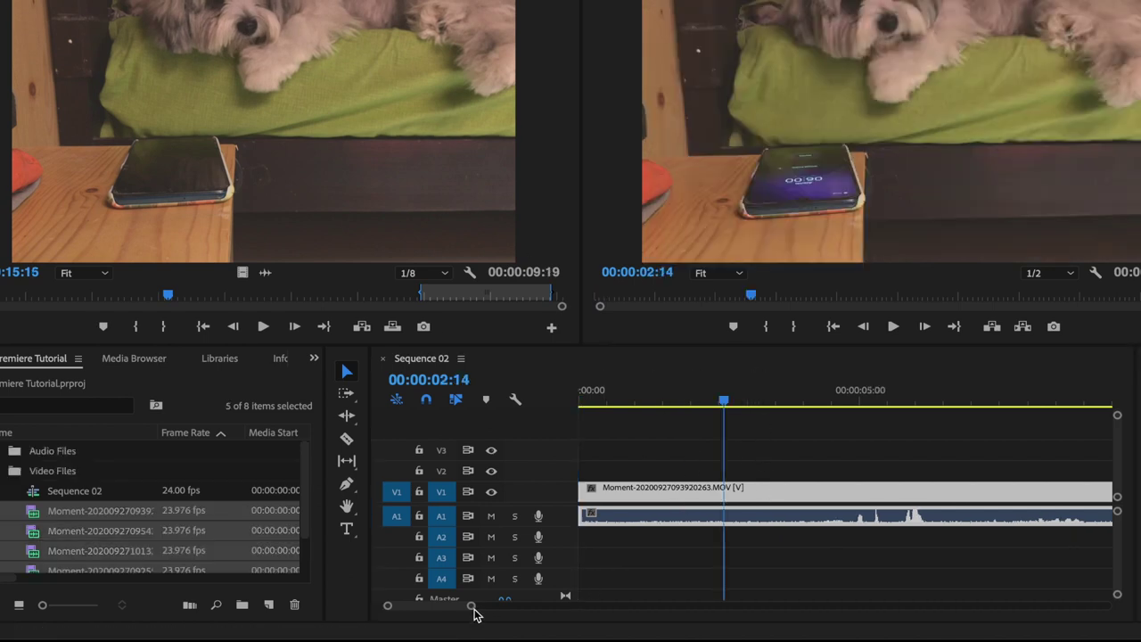
Step: Marquee-select the dog clip on V1/A1 and delete it
click(472, 606)
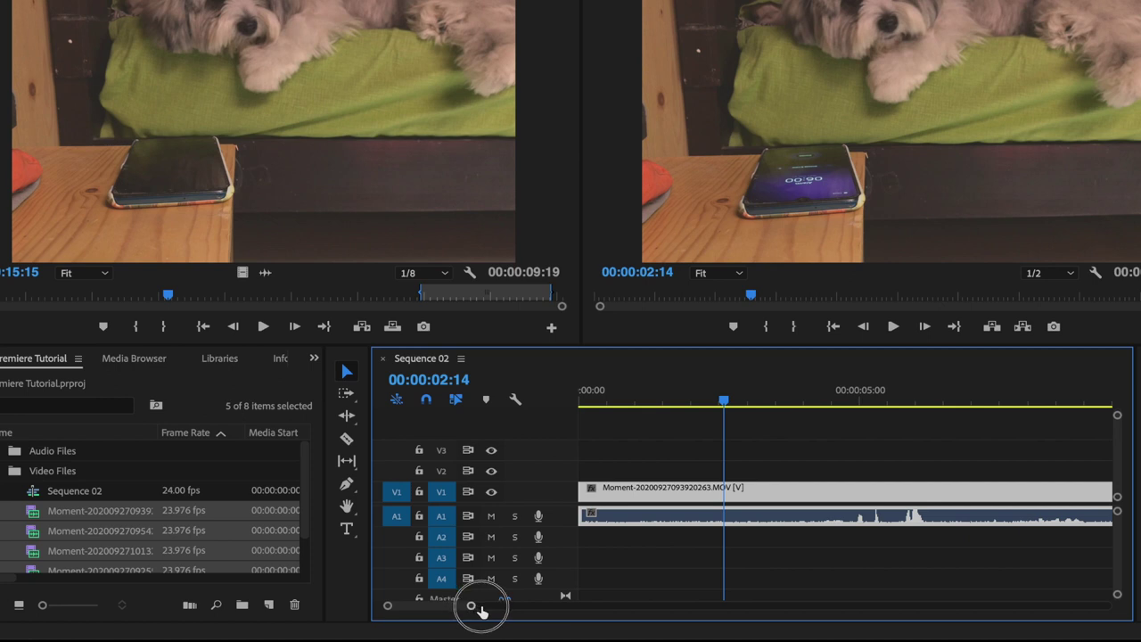
drag(470, 606, 532, 607)
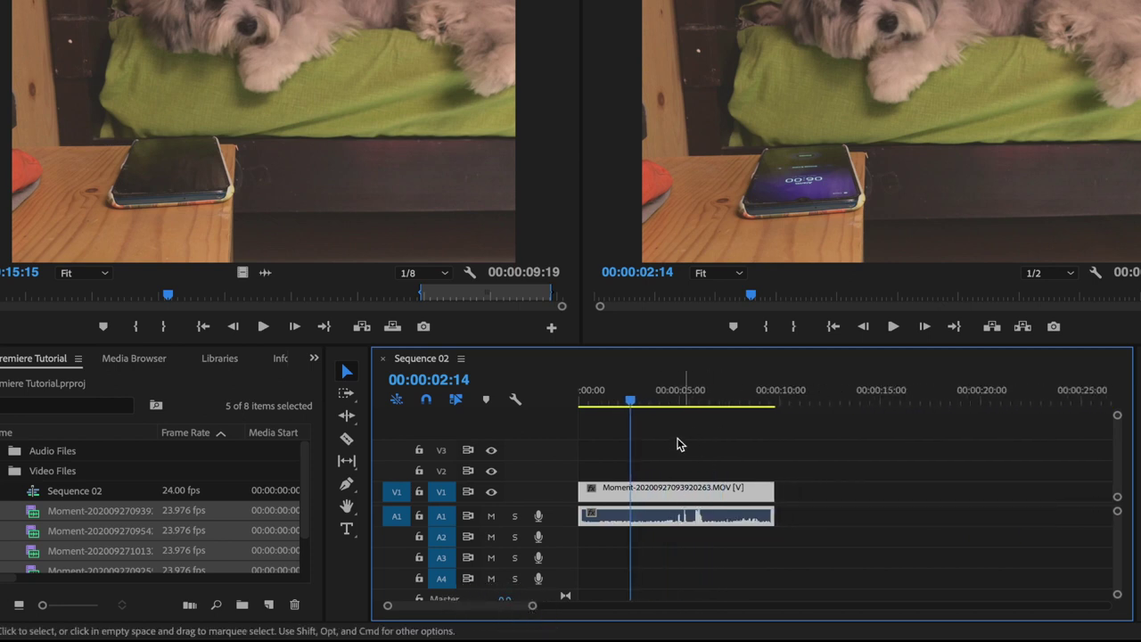
drag(697, 455, 626, 540)
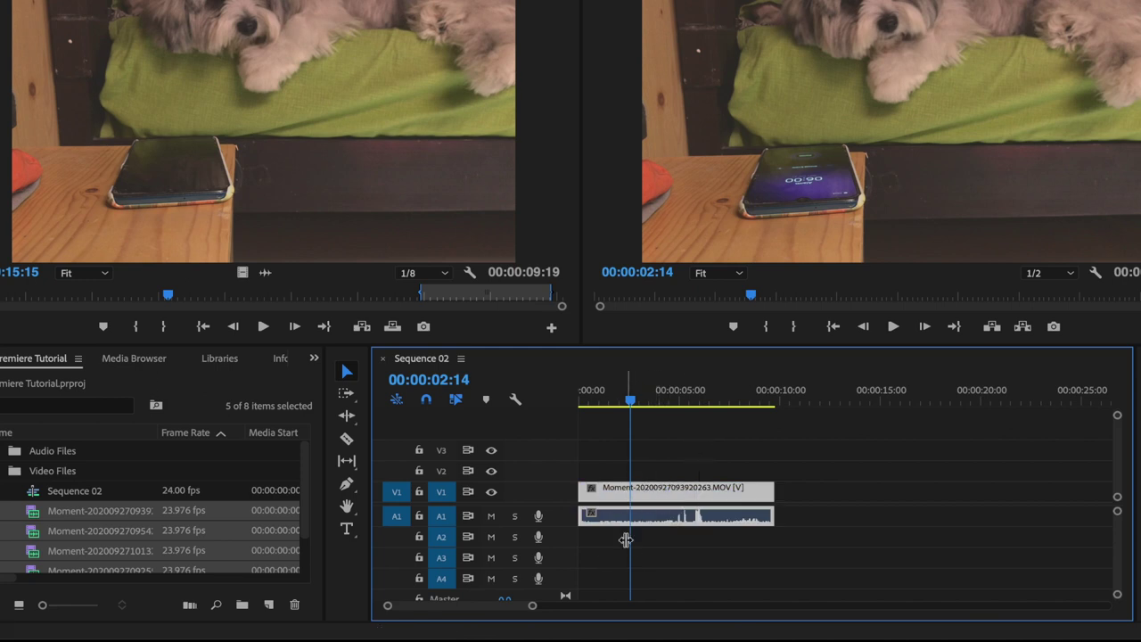
key(Delete)
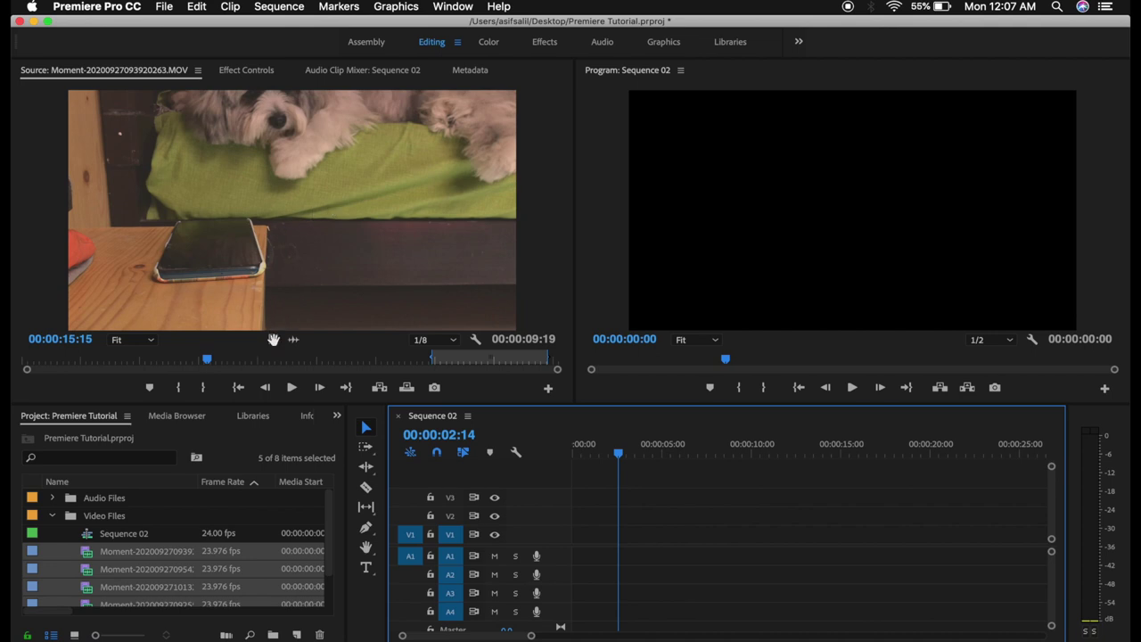
Step: Add the dog clip video-only at the start of V1 and apply Scale to Frame Size
click(273, 338)
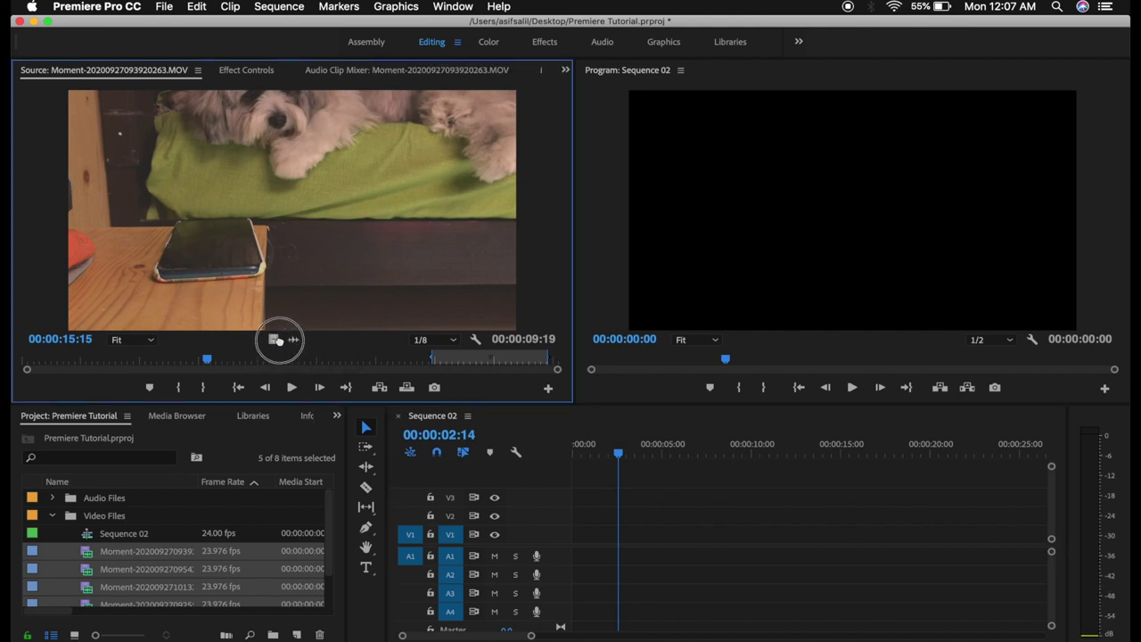
drag(276, 341, 584, 528)
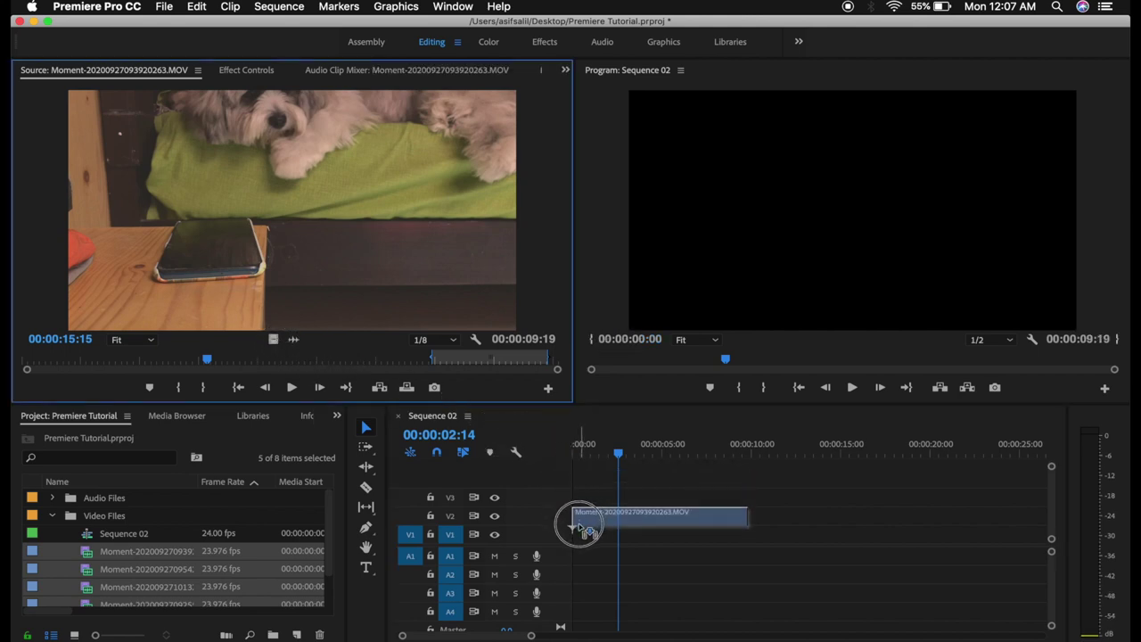
drag(584, 528, 579, 544)
click(599, 540)
right_click(622, 543)
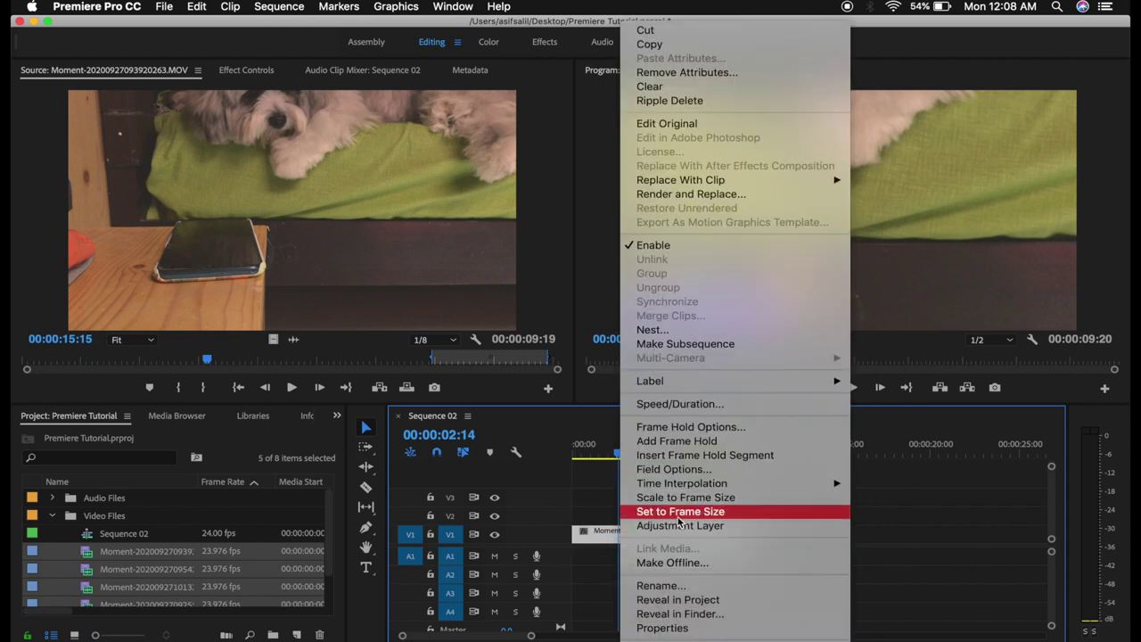
click(737, 497)
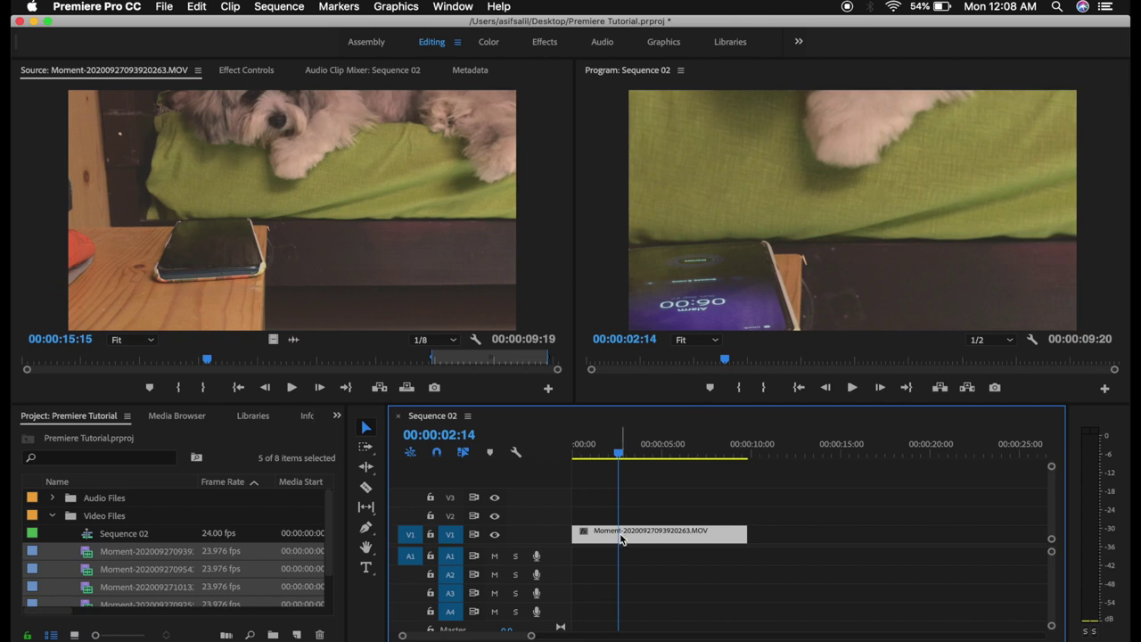
Step: Apply Set to Frame Size to the dog clip on V1
right_click(621, 538)
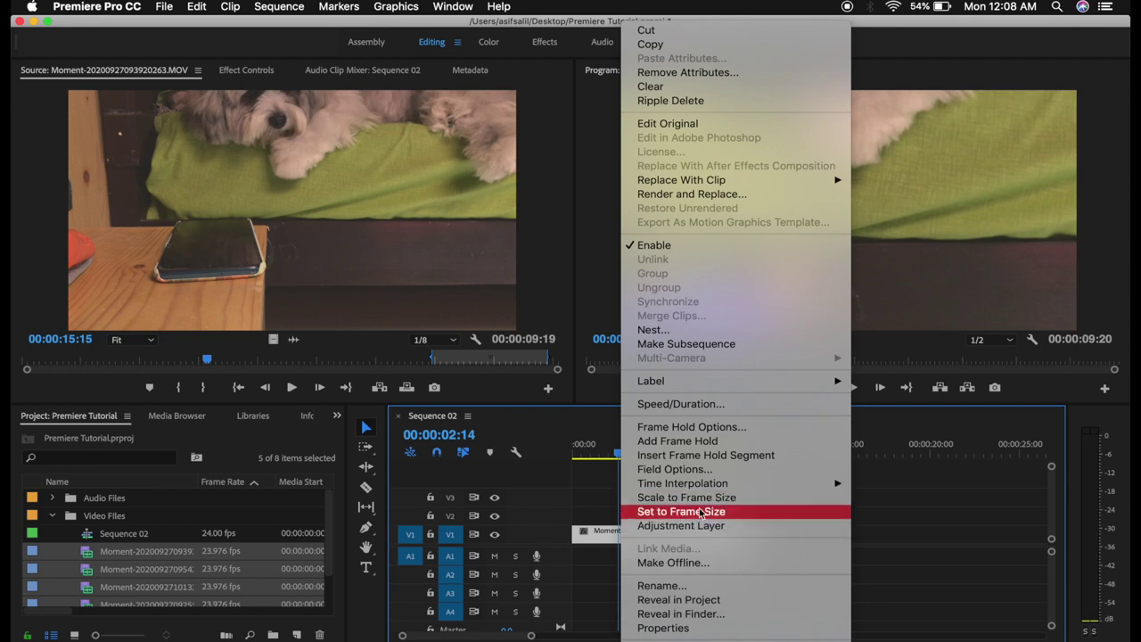
click(713, 499)
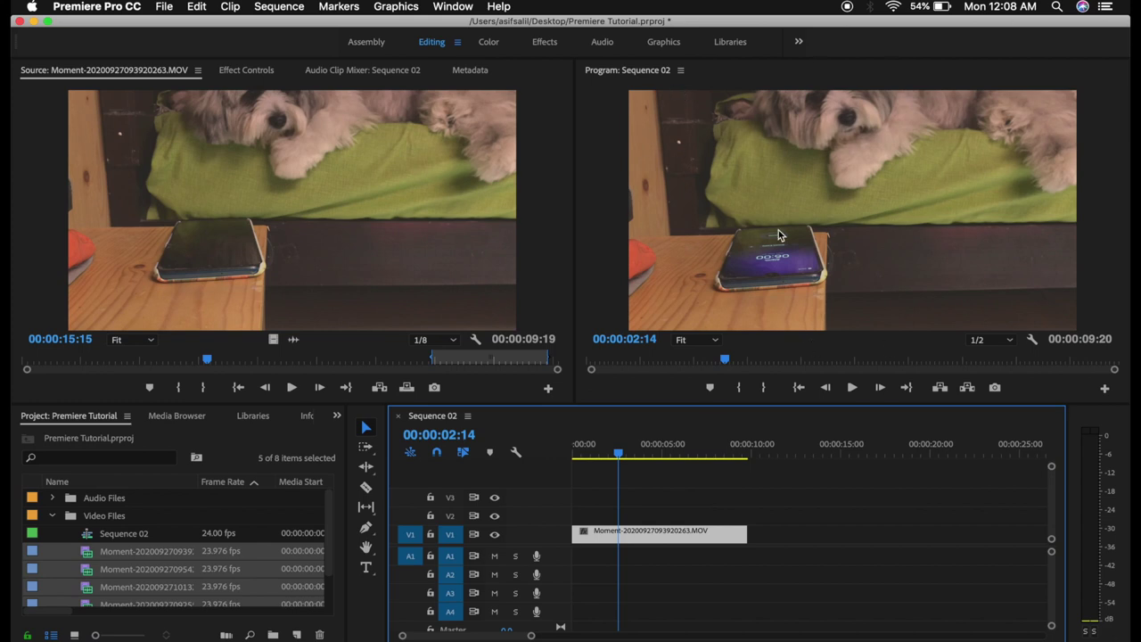
drag(600, 535, 633, 538)
key(Delete)
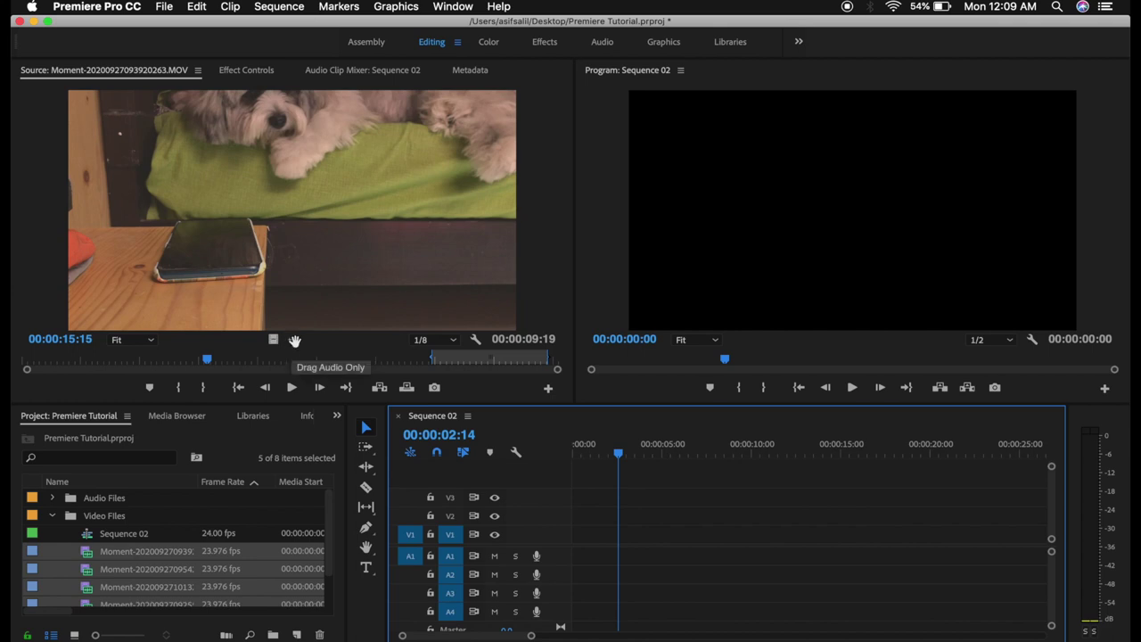
drag(294, 340, 544, 482)
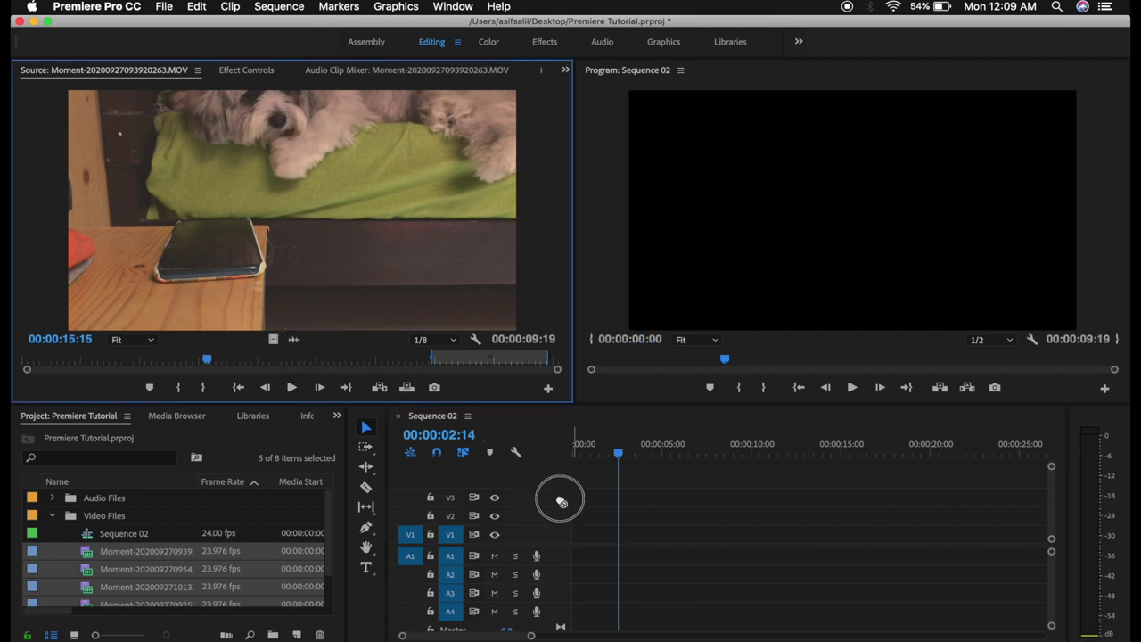
drag(544, 482, 608, 524)
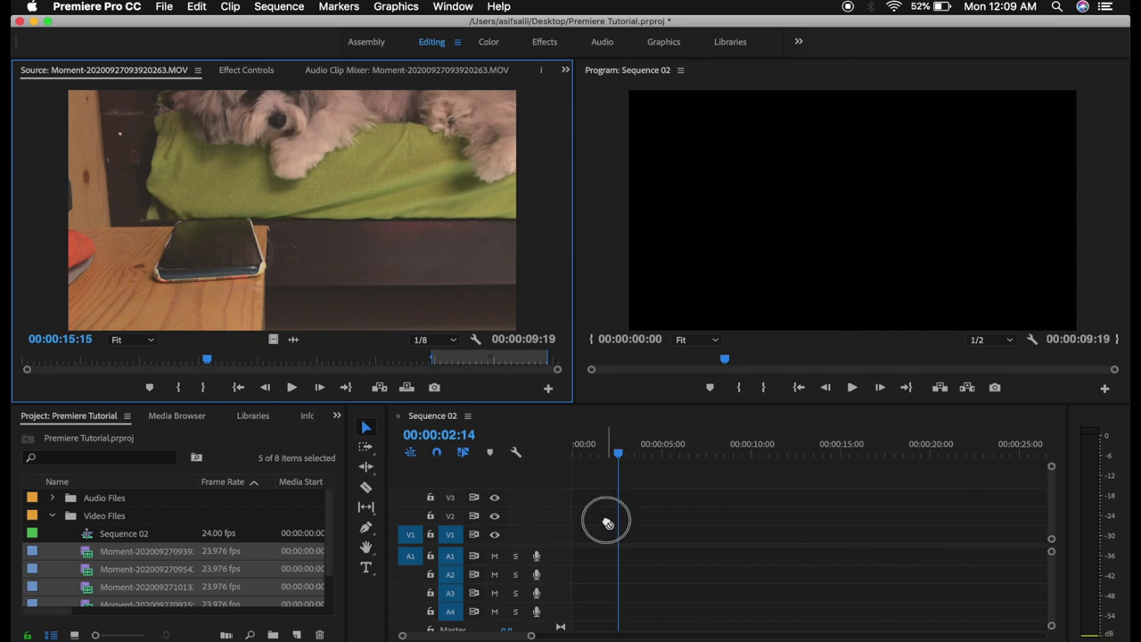
drag(608, 524, 609, 559)
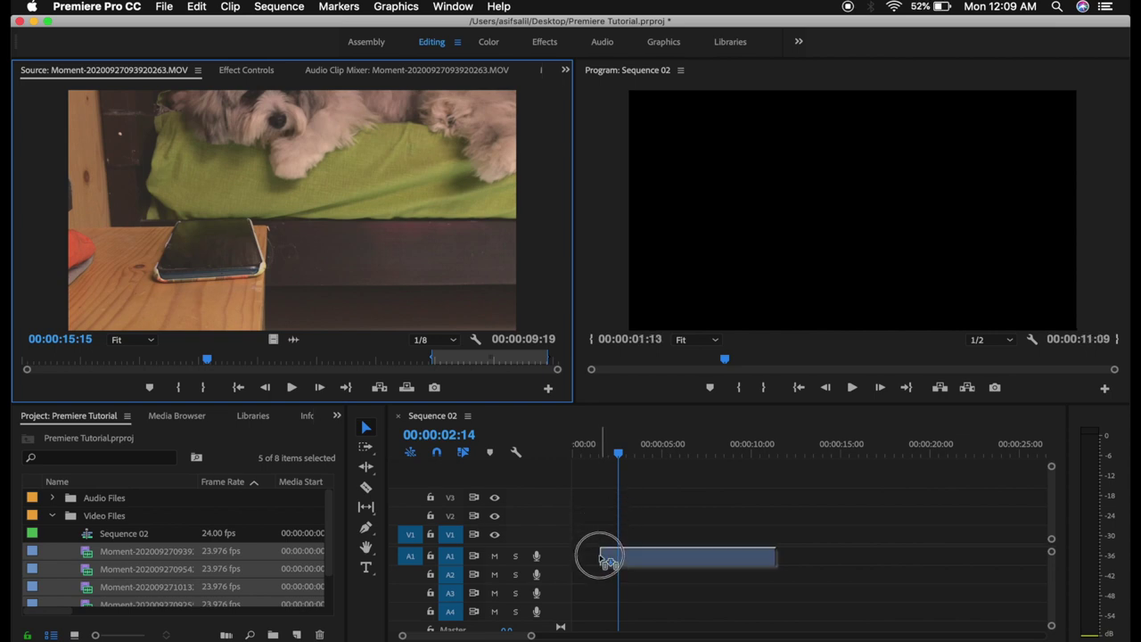
drag(603, 559, 575, 556)
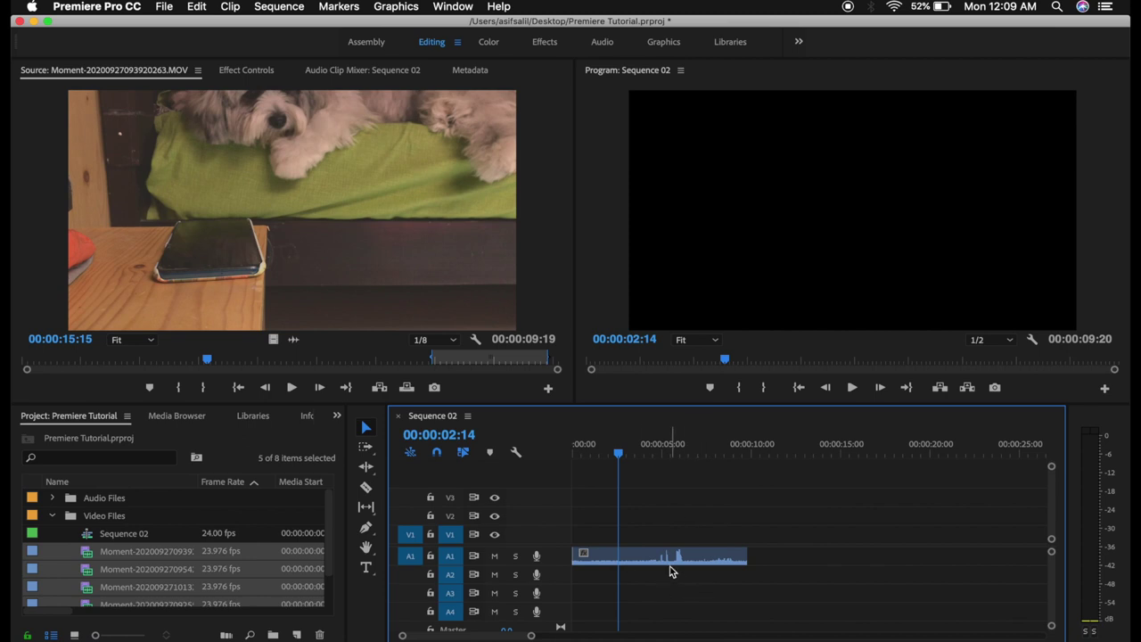
click(605, 557)
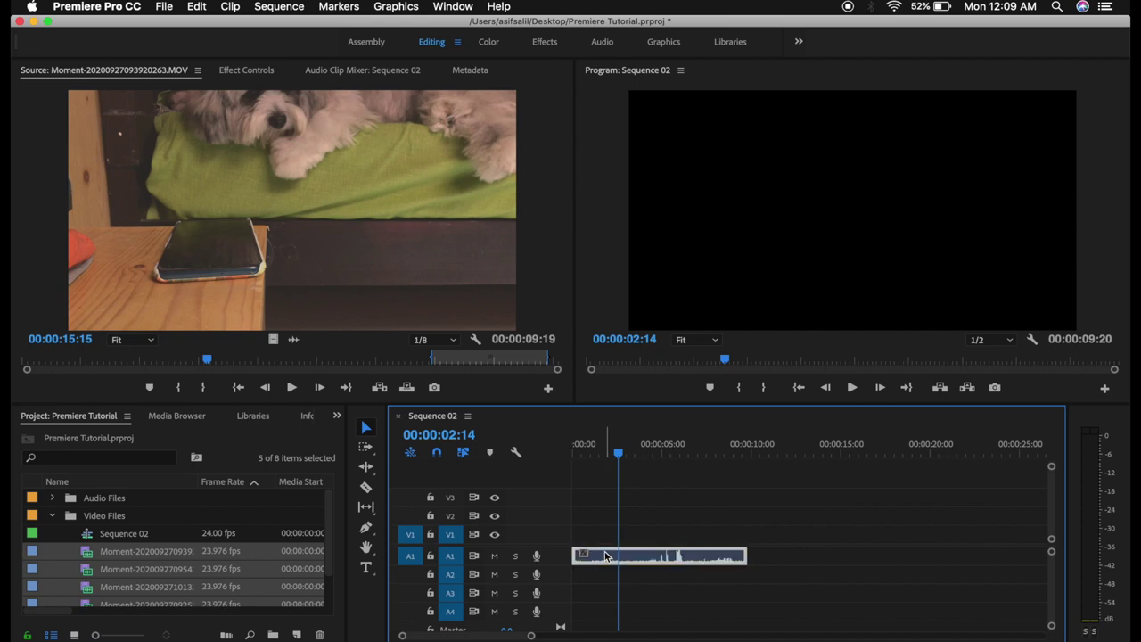
key(Delete)
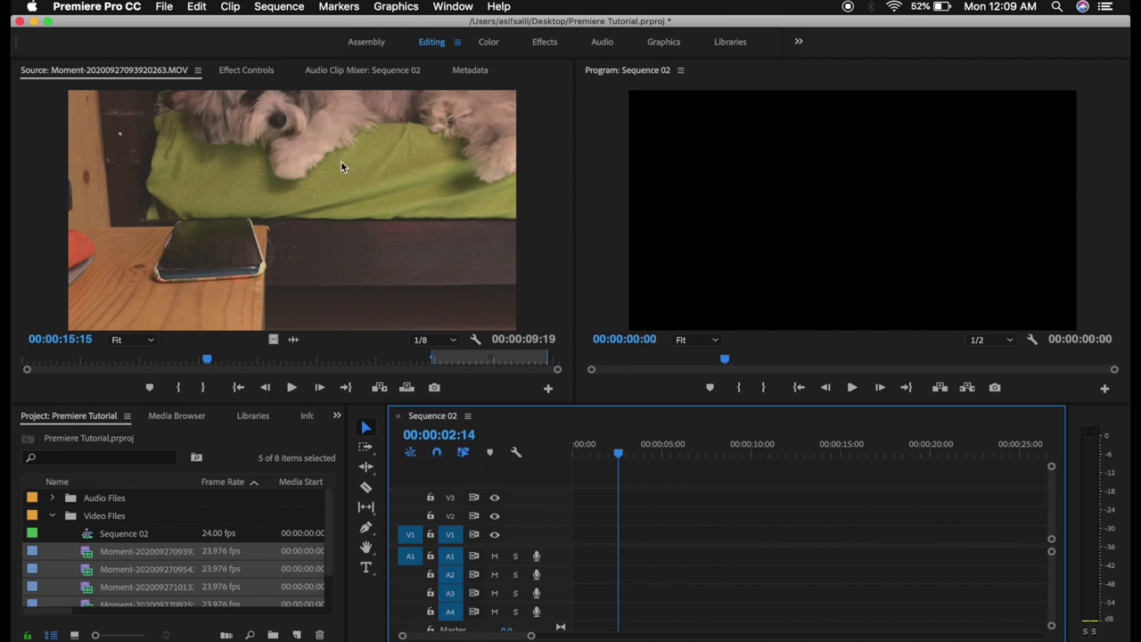
Step: Drop the dog clip's video onto V1 and reposition it to start at 00:00:00:00
click(274, 340)
drag(274, 340, 562, 477)
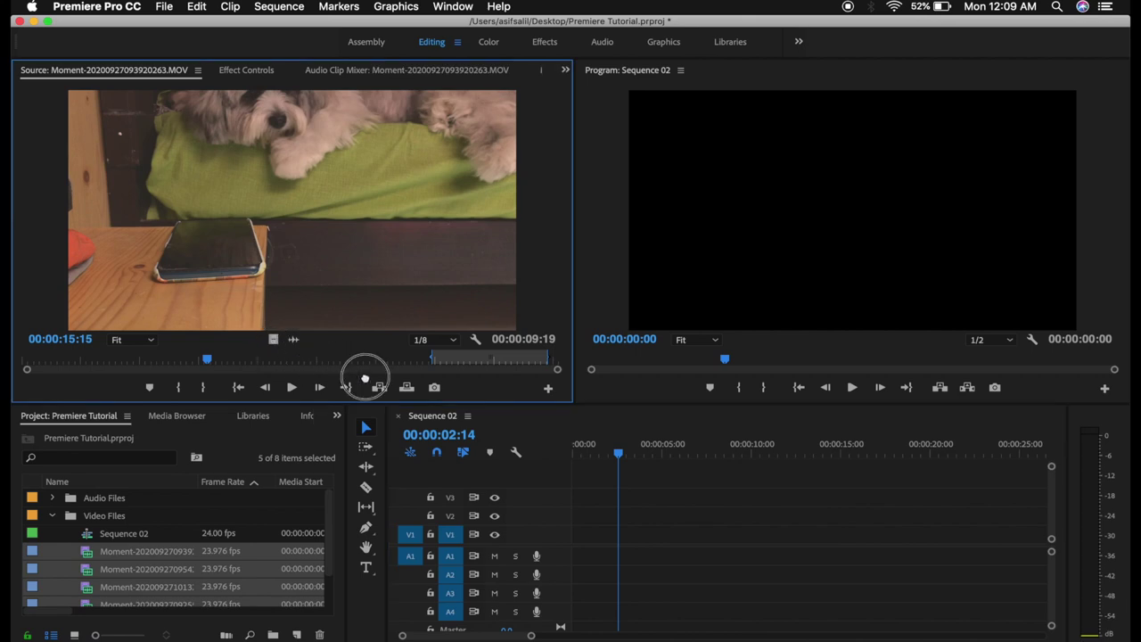
mouse_move(562, 477)
mouse_down()
mouse_move(571, 503)
mouse_move(578, 478)
mouse_move(587, 542)
mouse_move(599, 482)
mouse_up()
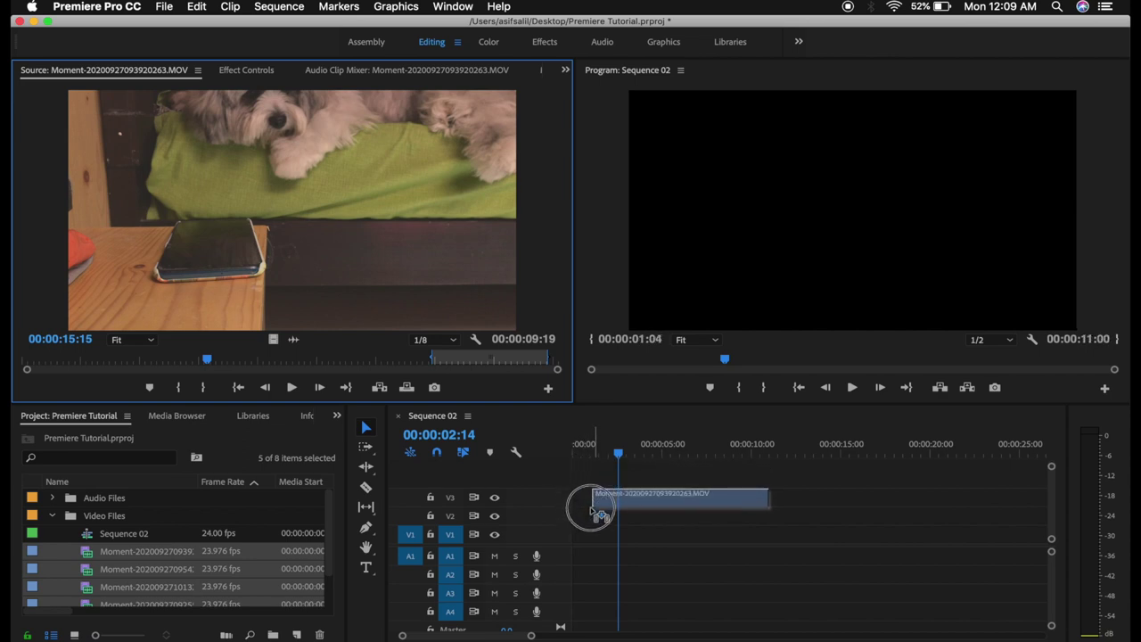
drag(599, 482, 570, 550)
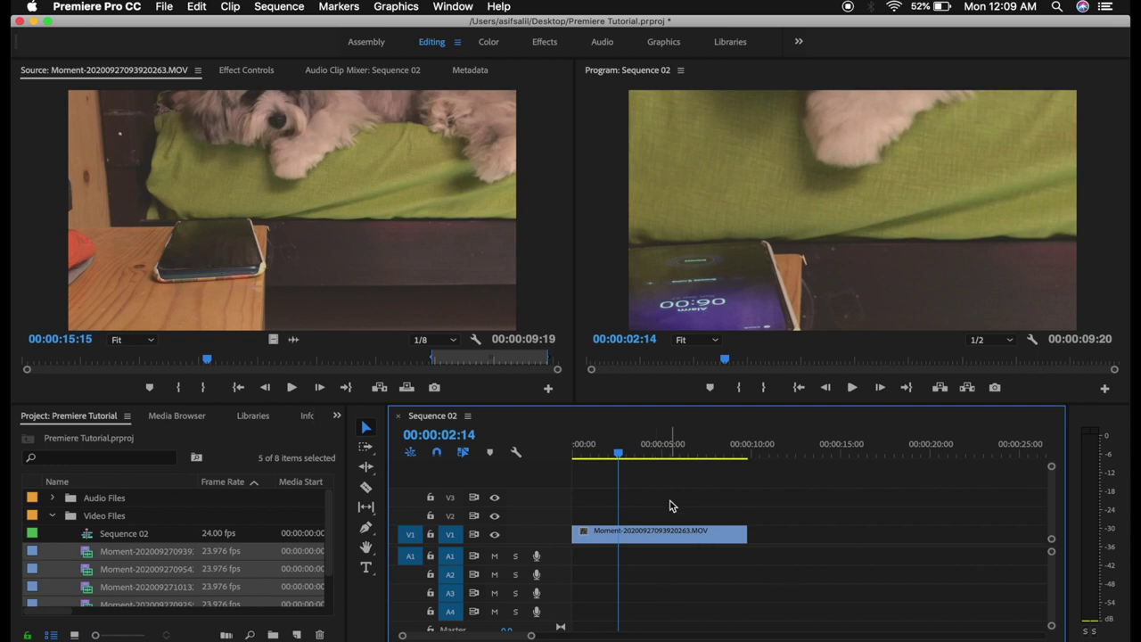
mouse_move(670, 543)
mouse_down()
mouse_move(715, 484)
mouse_move(751, 523)
mouse_up()
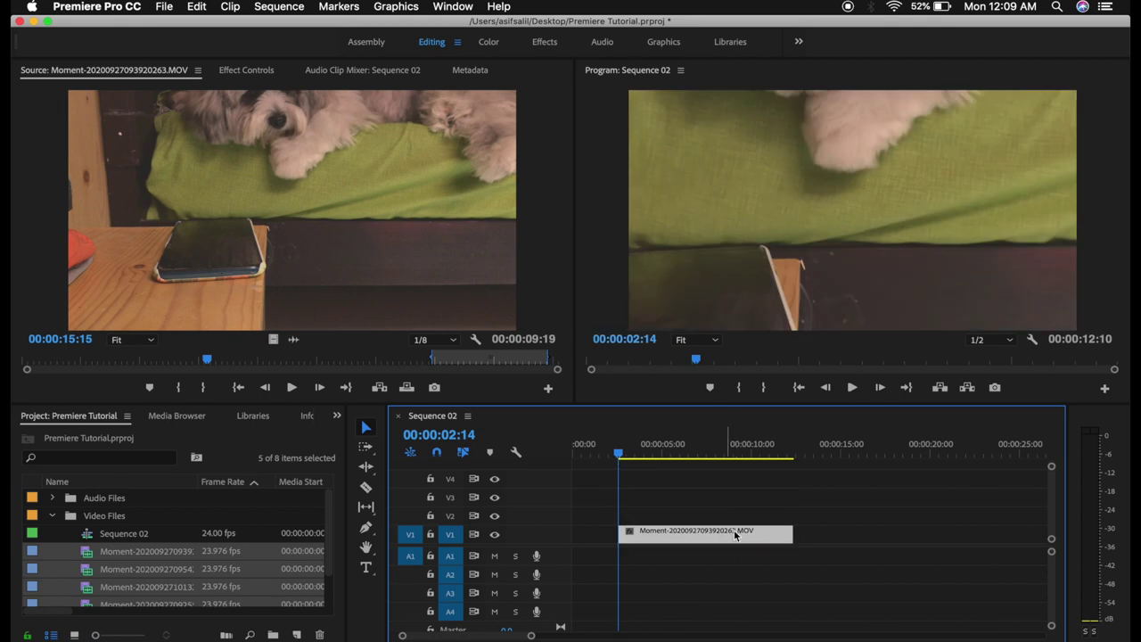
mouse_move(751, 523)
mouse_down()
mouse_move(778, 511)
mouse_move(768, 517)
mouse_up()
click(709, 523)
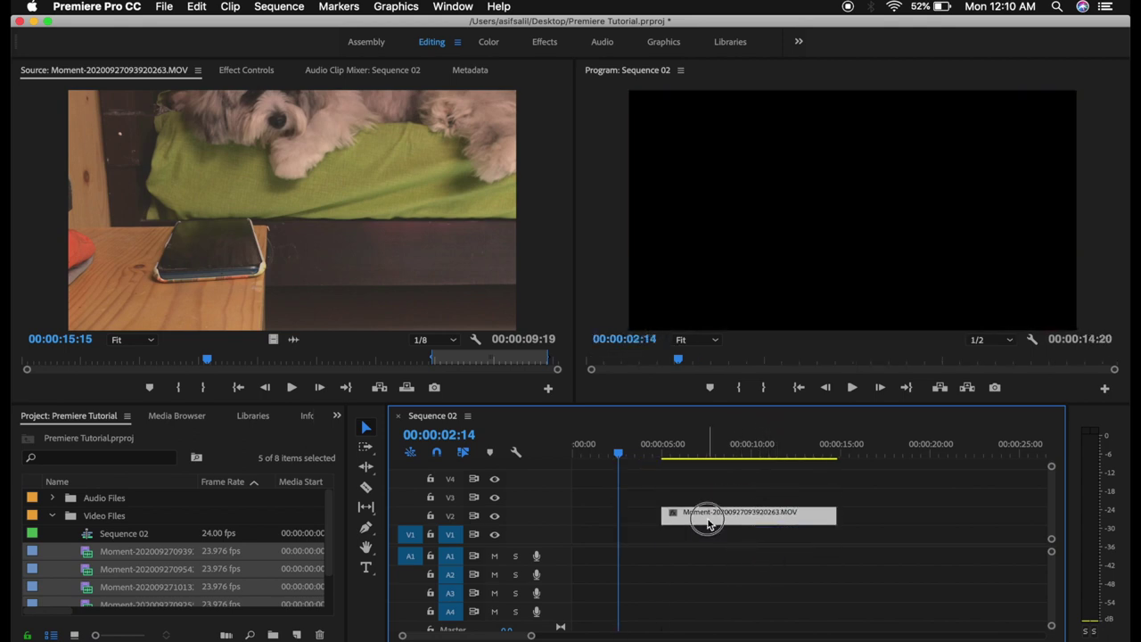
drag(709, 523, 611, 546)
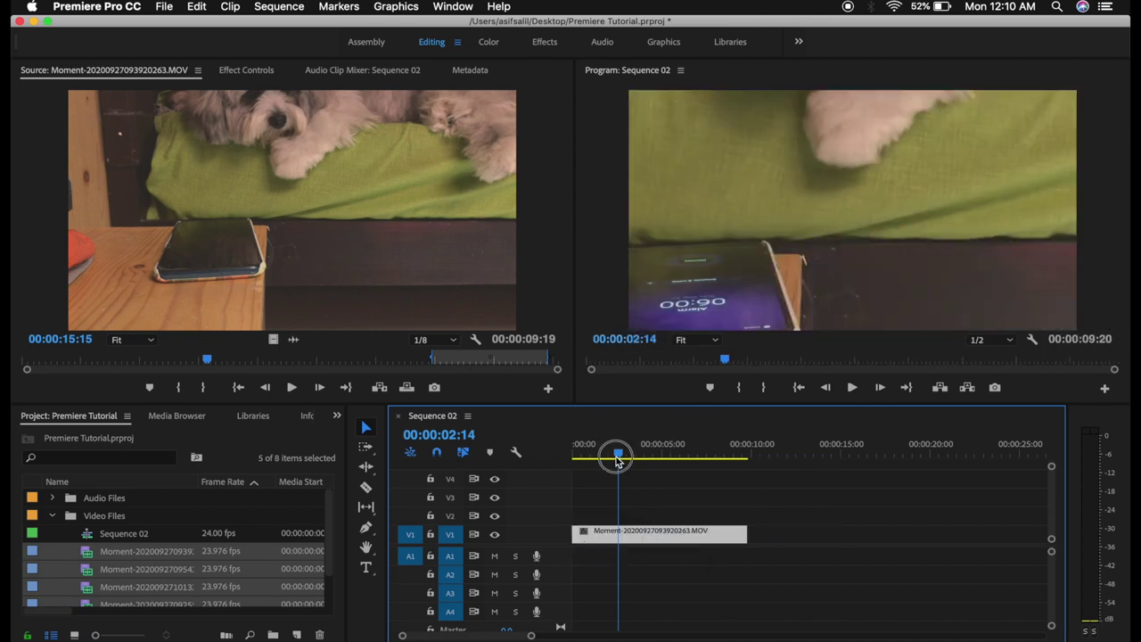
Step: Return the playhead to the start, select the dog clip, and heighten V1 while compacting the audio tracks
drag(616, 452, 535, 451)
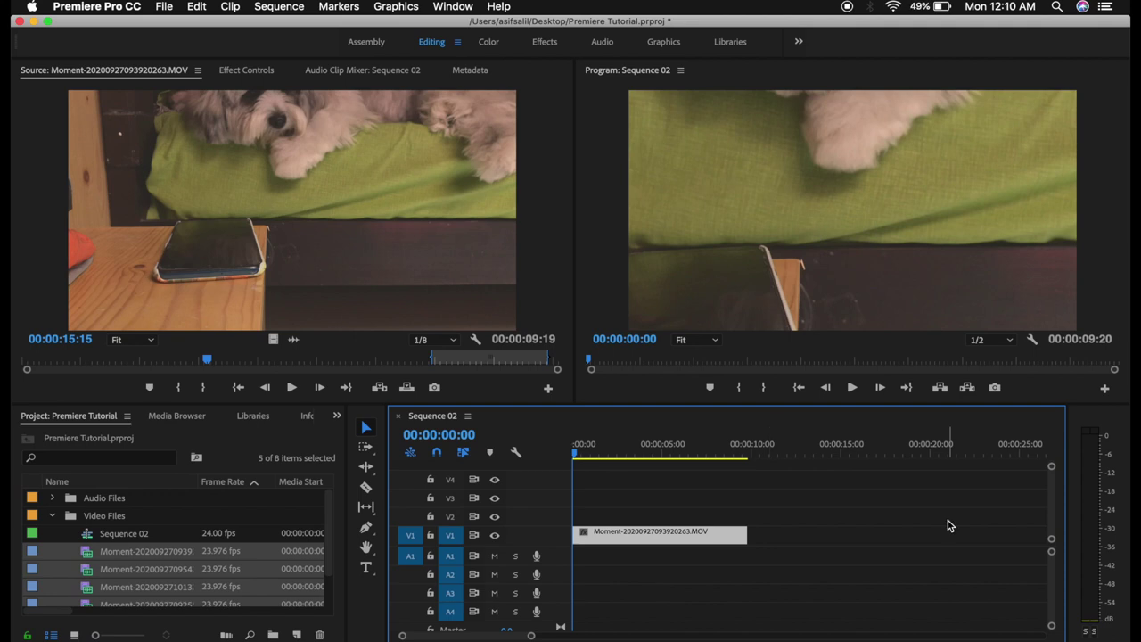
click(686, 535)
drag(1053, 548, 1053, 541)
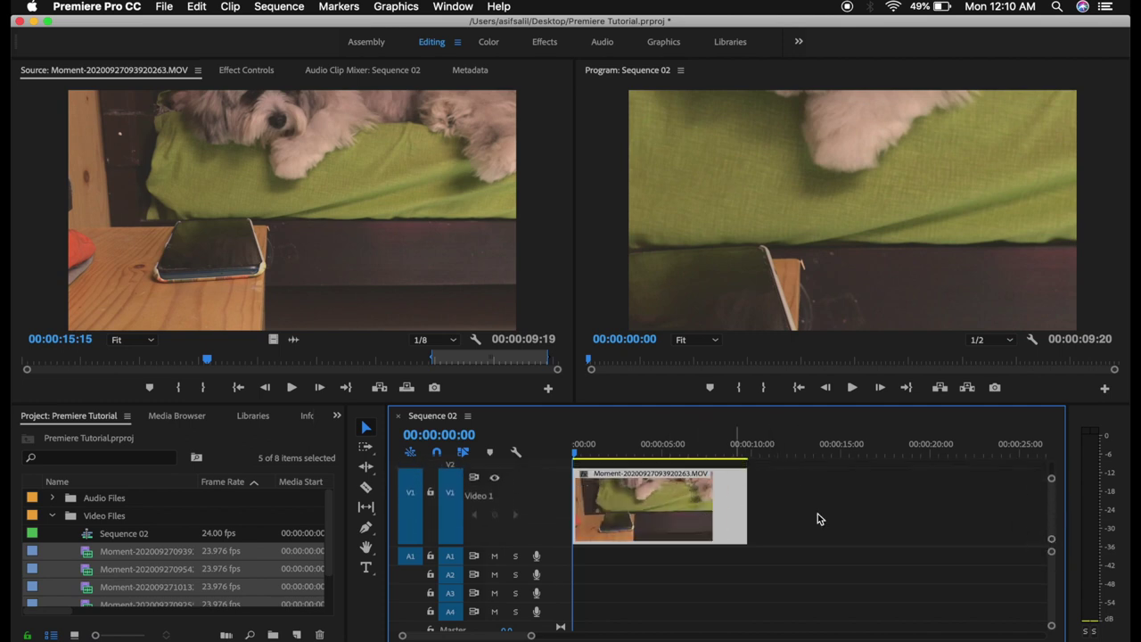
mouse_move(1052, 544)
mouse_down()
mouse_move(1052, 523)
mouse_move(1049, 629)
mouse_move(1047, 585)
mouse_move(1050, 625)
mouse_move(1051, 613)
mouse_up()
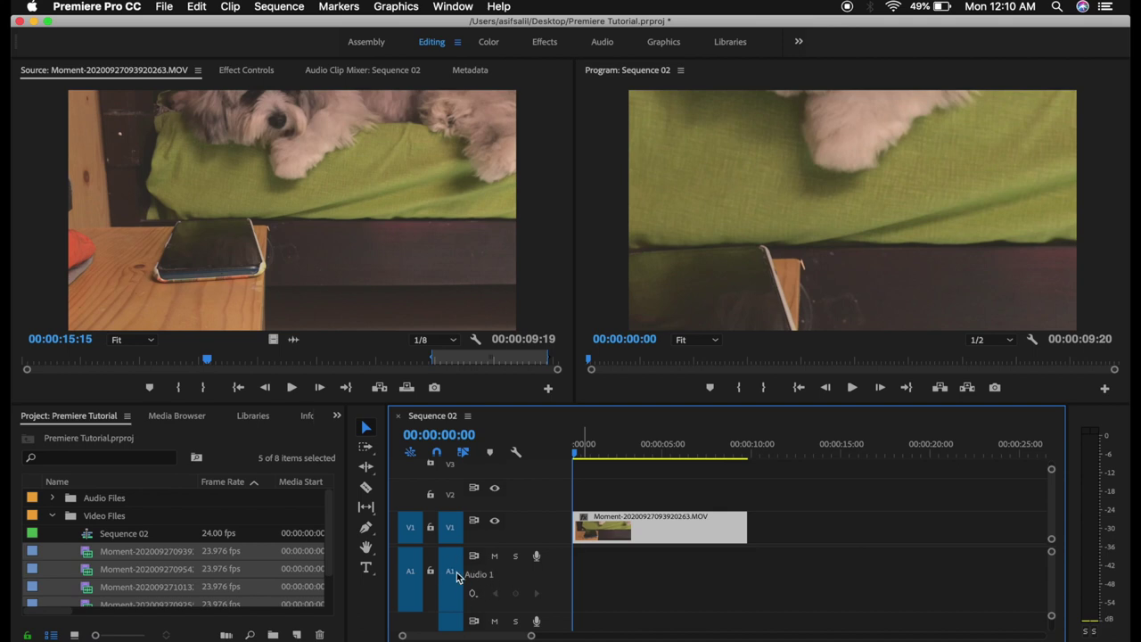
mouse_move(1053, 621)
mouse_down()
mouse_move(1054, 634)
mouse_move(1052, 602)
mouse_up()
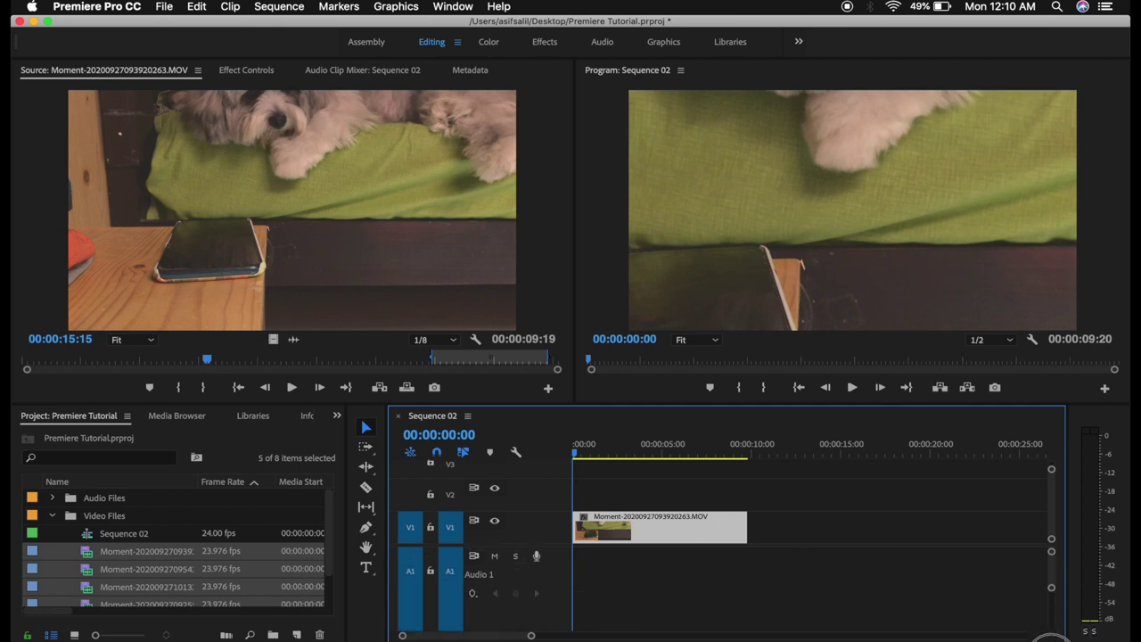
drag(1051, 598, 1051, 624)
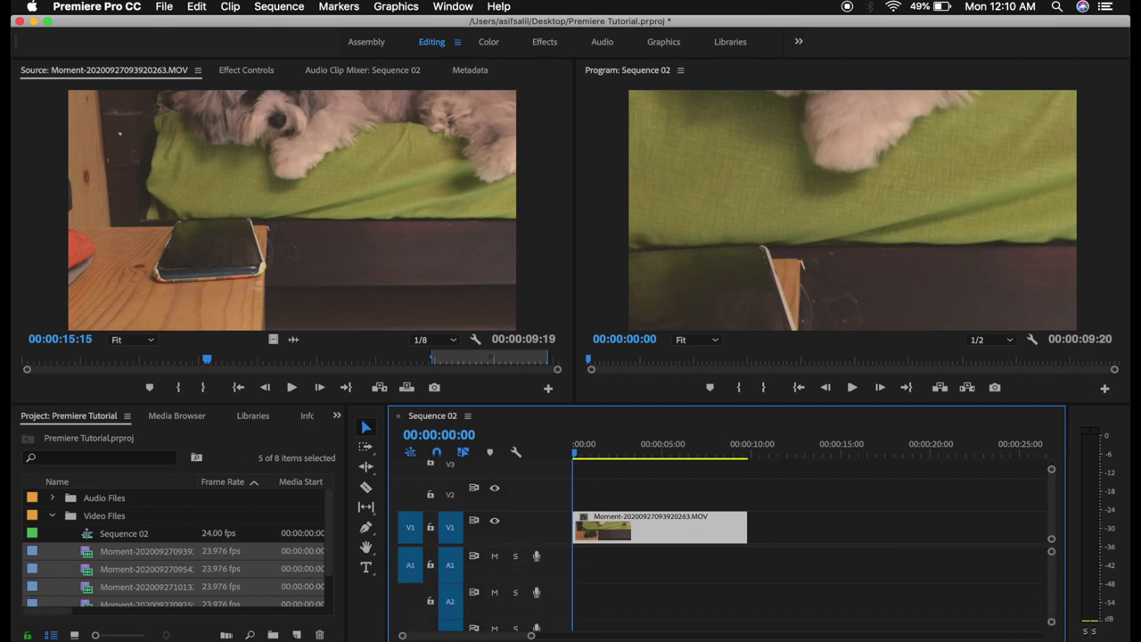
drag(1052, 627, 1052, 625)
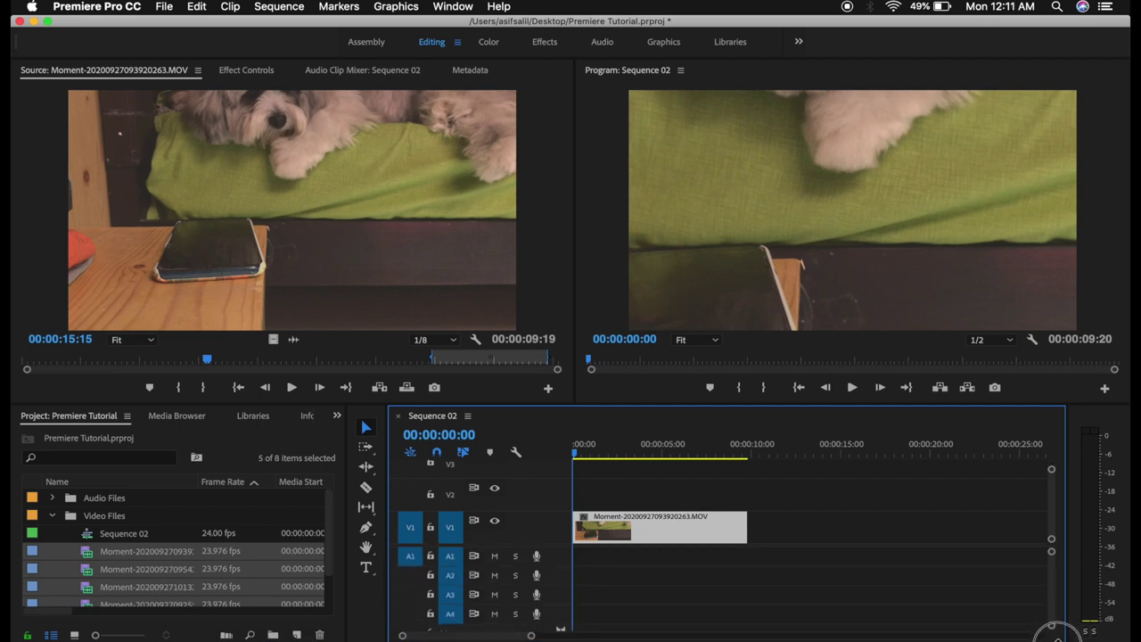
Step: Move the playhead to 00:00:02:06 and bring up the dog clip's context menu
click(613, 454)
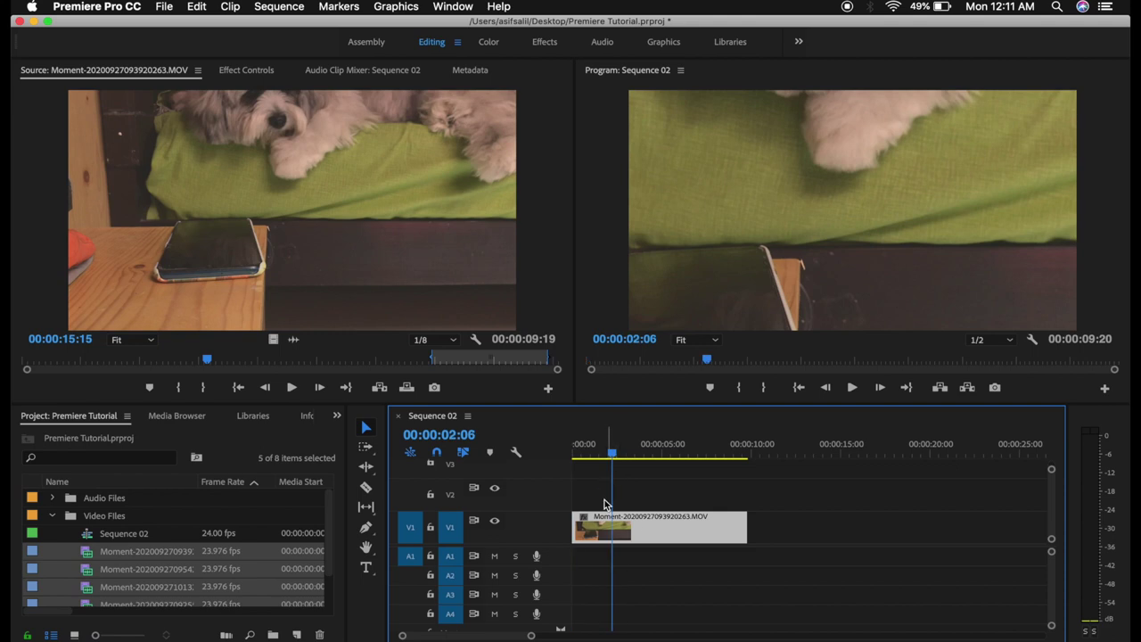
mouse_move(634, 529)
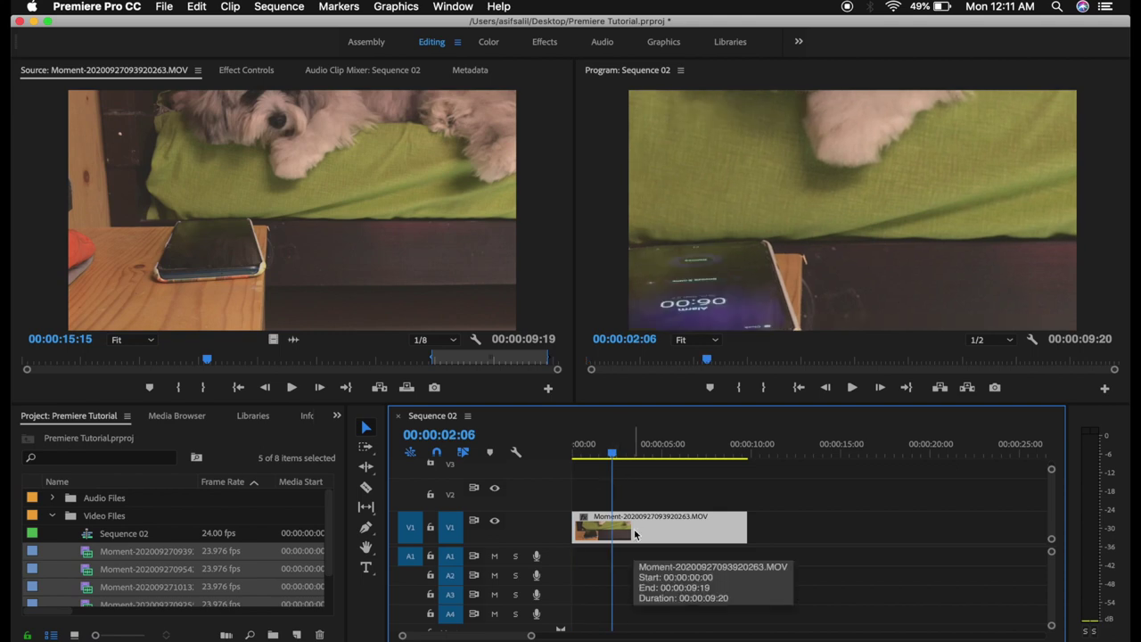
right_click(634, 529)
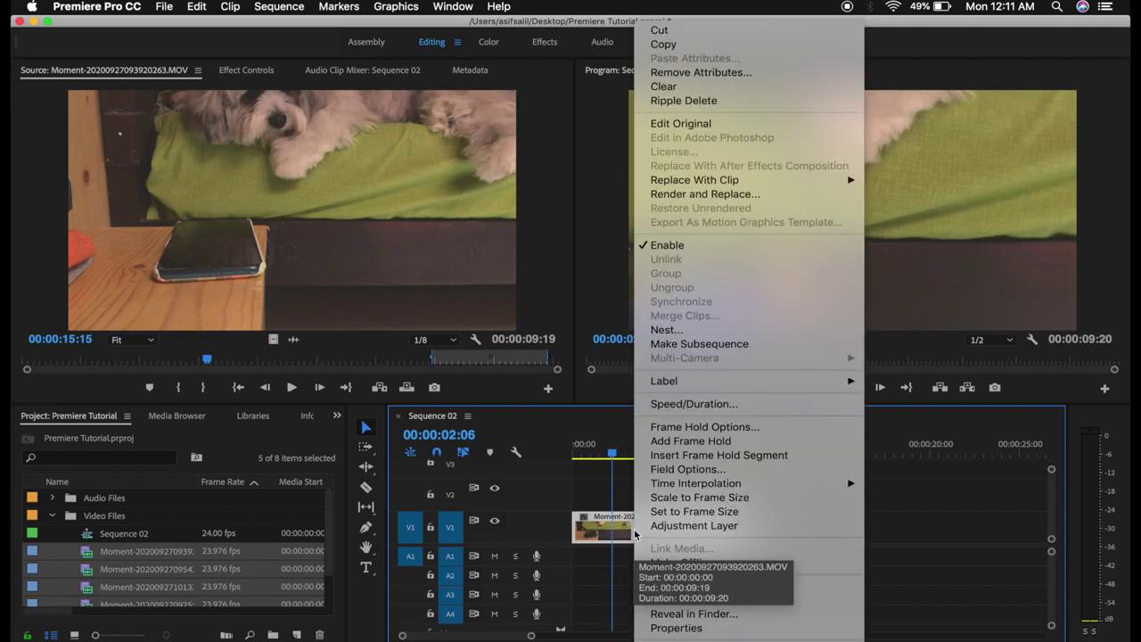
Step: Scale the dog clip to fill the frame
click(704, 505)
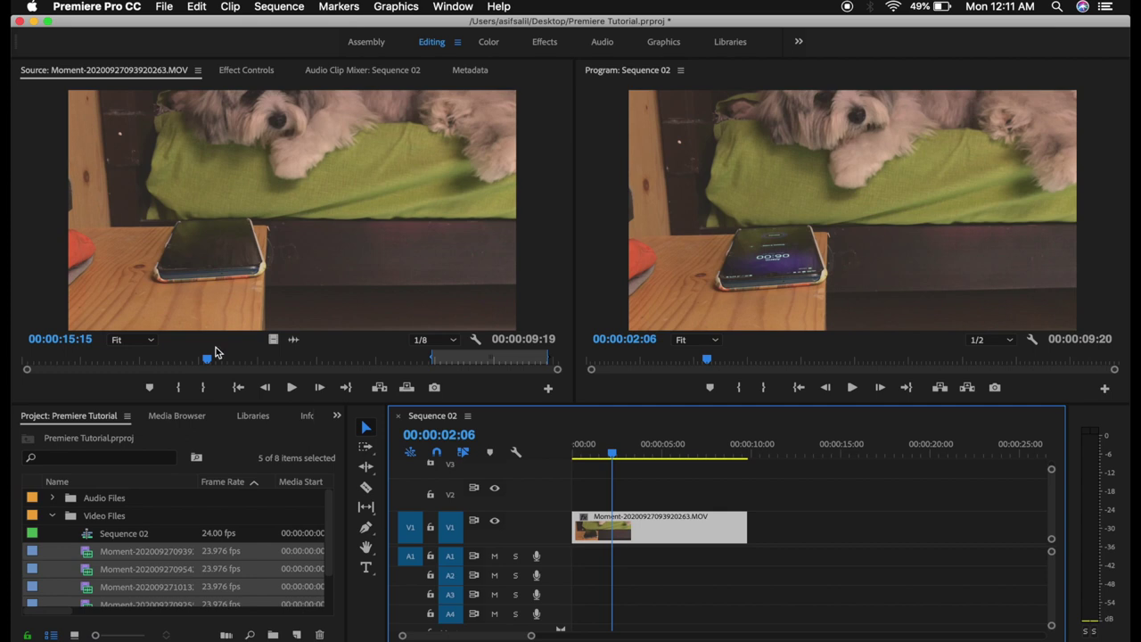
scroll(171, 556, down, 1)
scroll(170, 556, down, 1)
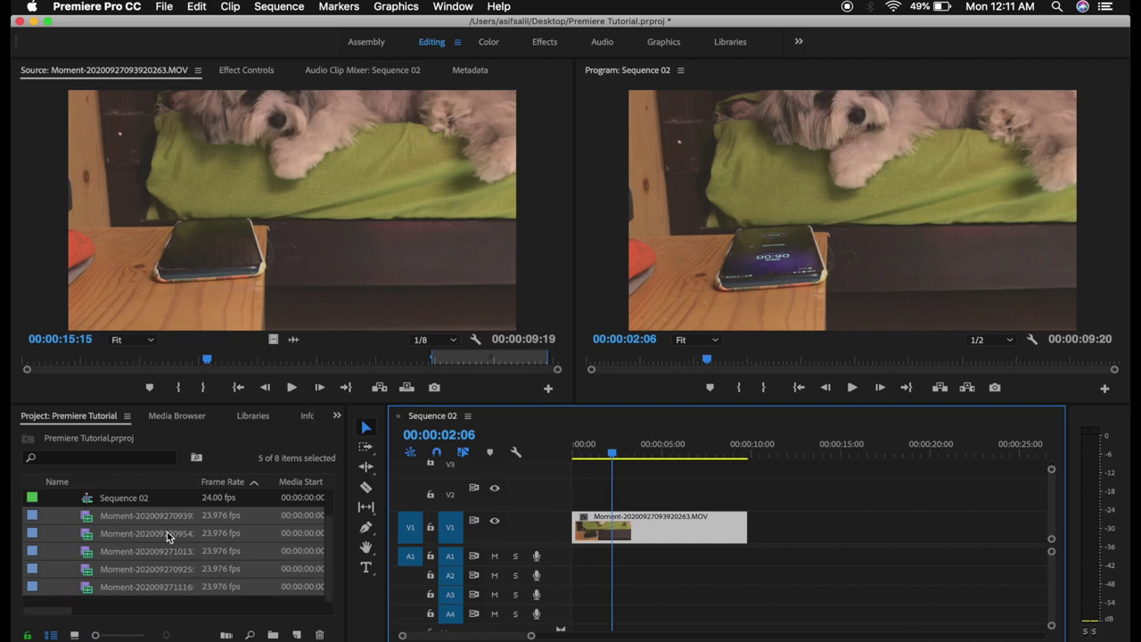
Step: Select only the second Moment clip in the Project panel
click(85, 535)
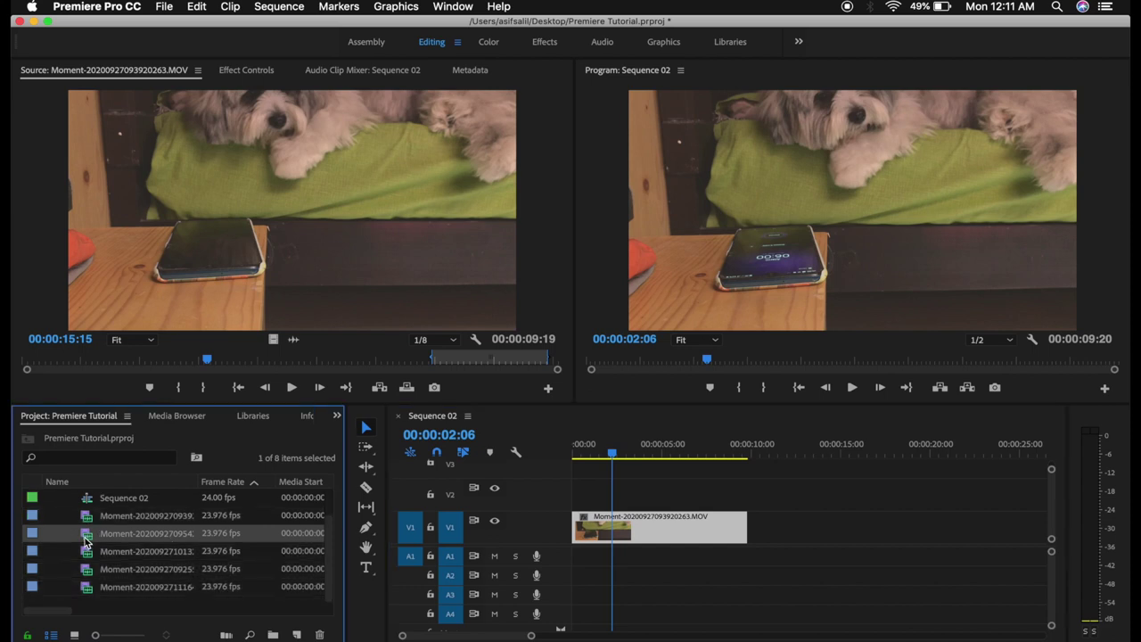
click(86, 525)
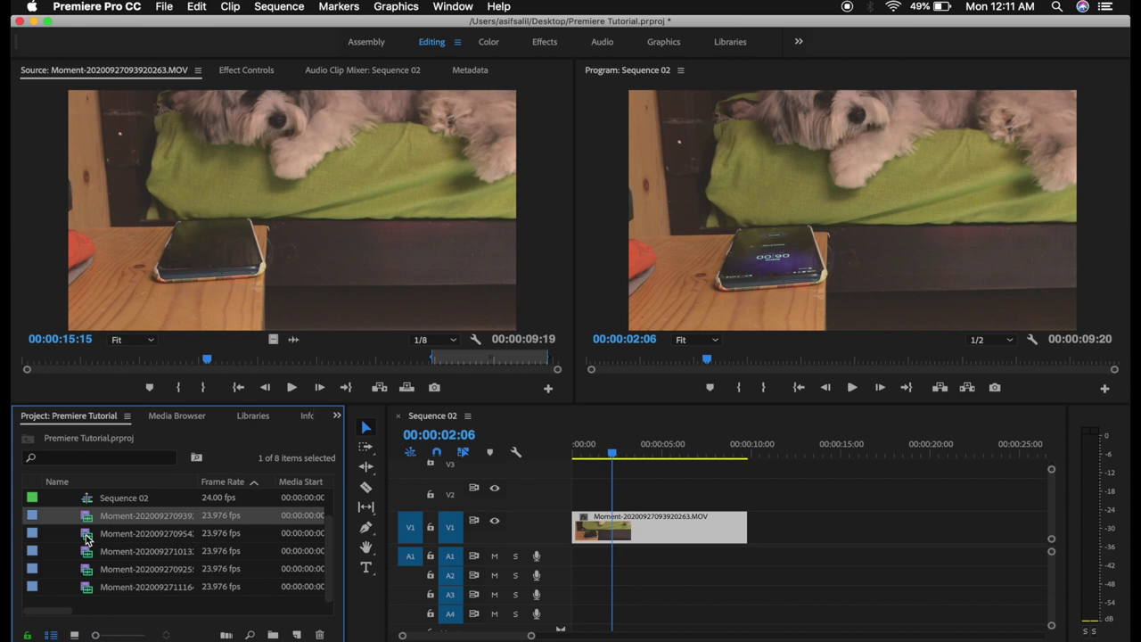
click(87, 538)
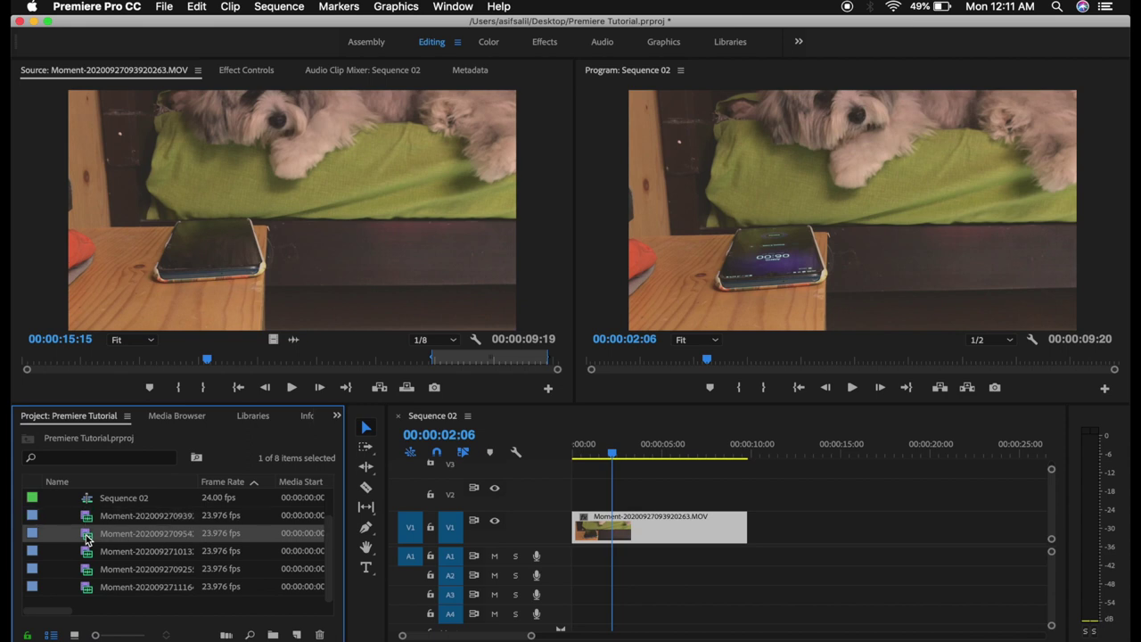
Step: Load the toaster clip in the Source Monitor and mark In and Out around its final seconds, ending where the toast pops up
double_click(87, 537)
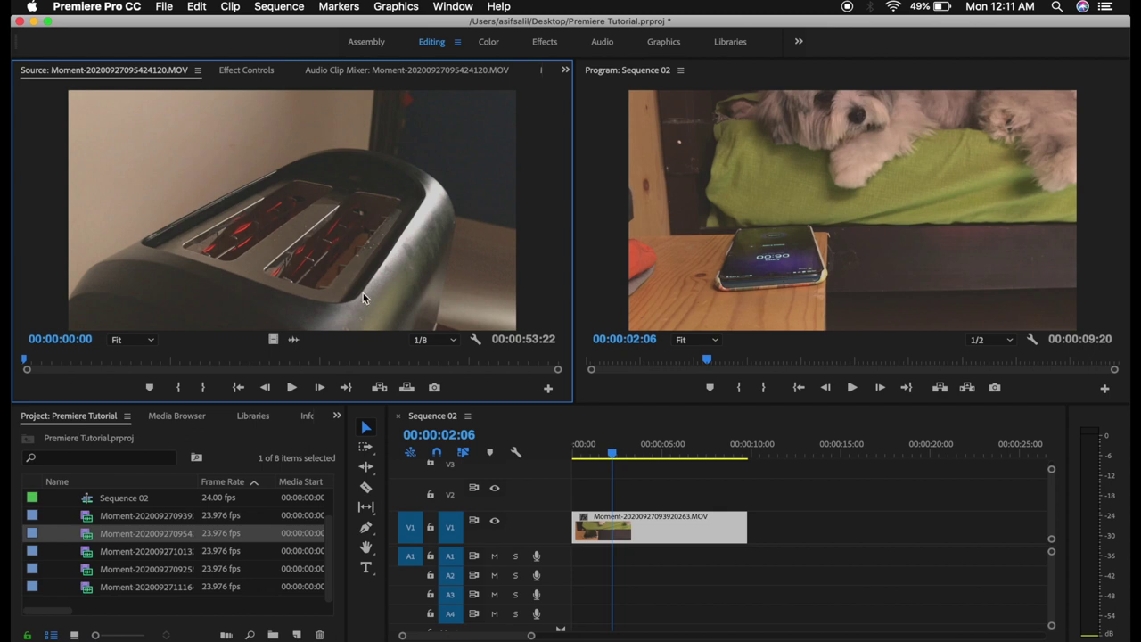
drag(23, 362, 369, 359)
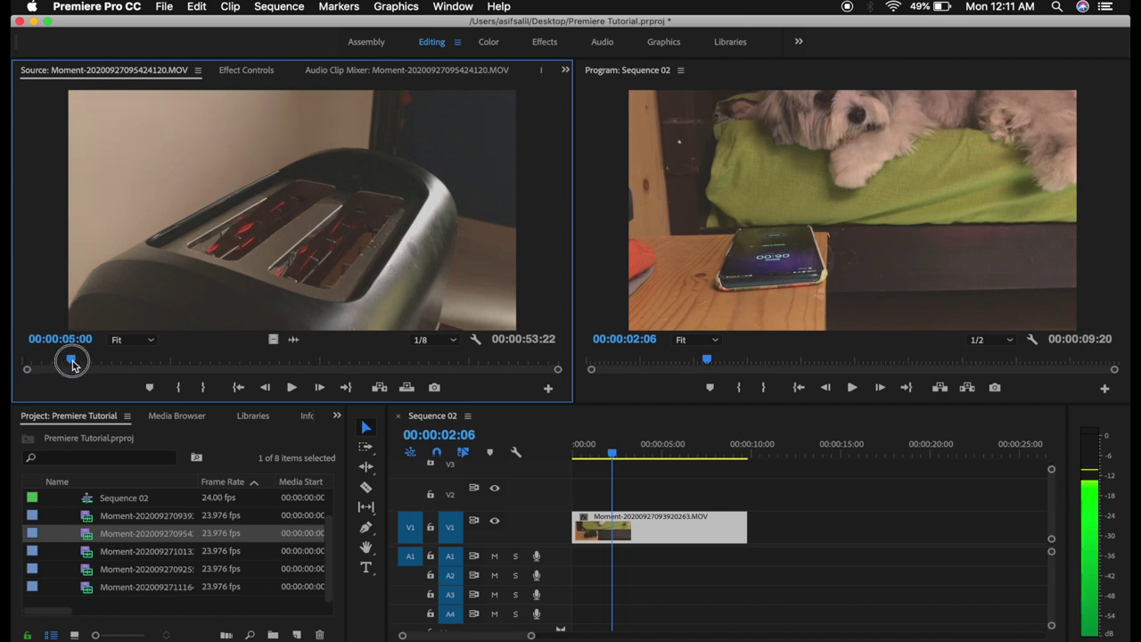
mouse_move(369, 359)
mouse_down()
mouse_move(514, 370)
mouse_move(490, 373)
mouse_up()
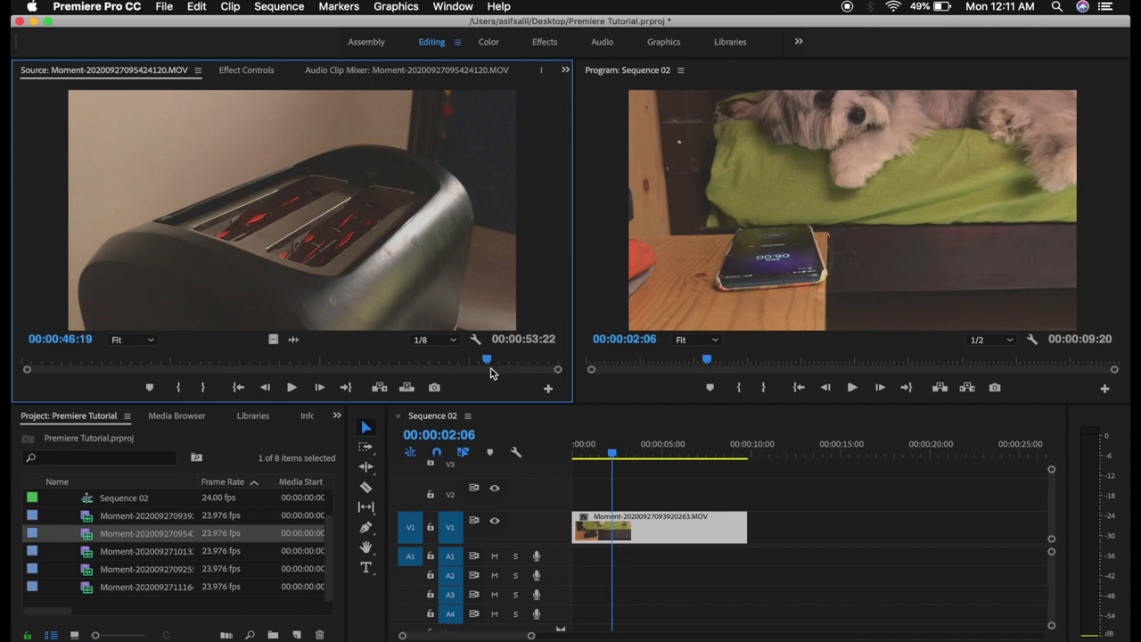
mouse_move(492, 358)
mouse_down()
mouse_move(552, 369)
mouse_move(530, 363)
mouse_up()
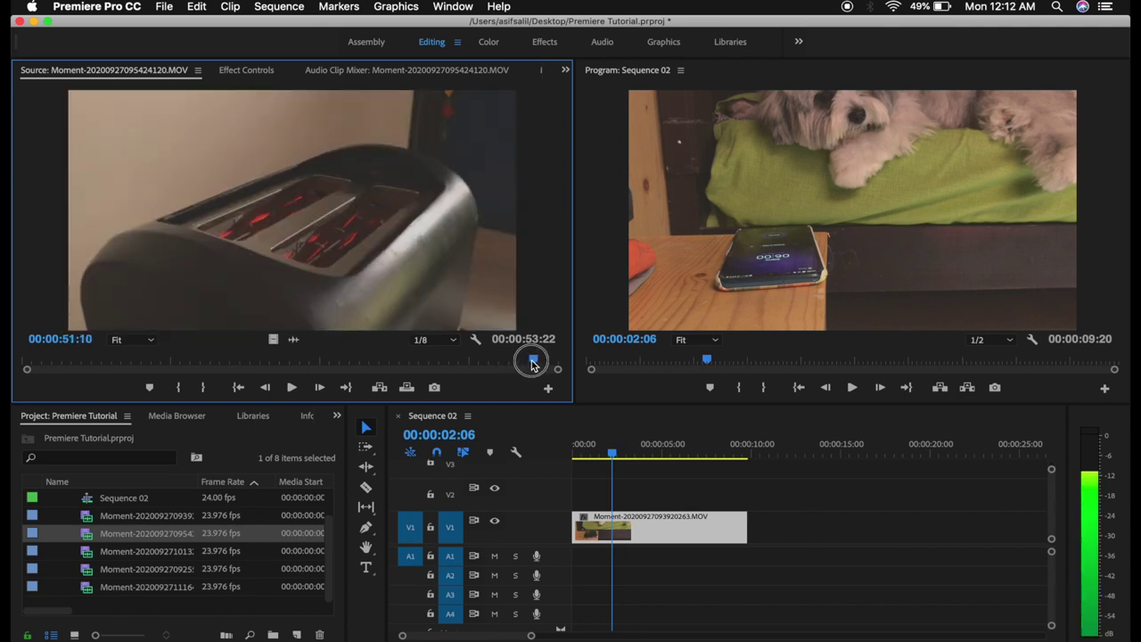
mouse_move(530, 364)
mouse_down()
mouse_move(547, 364)
mouse_move(525, 365)
mouse_up()
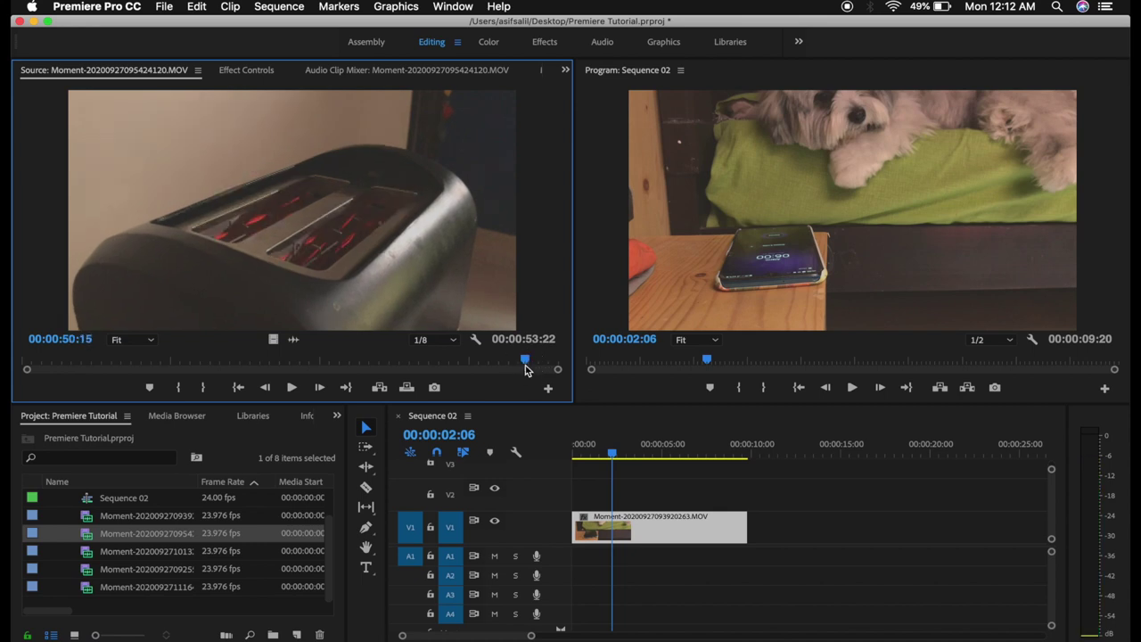
click(184, 385)
drag(517, 364, 546, 361)
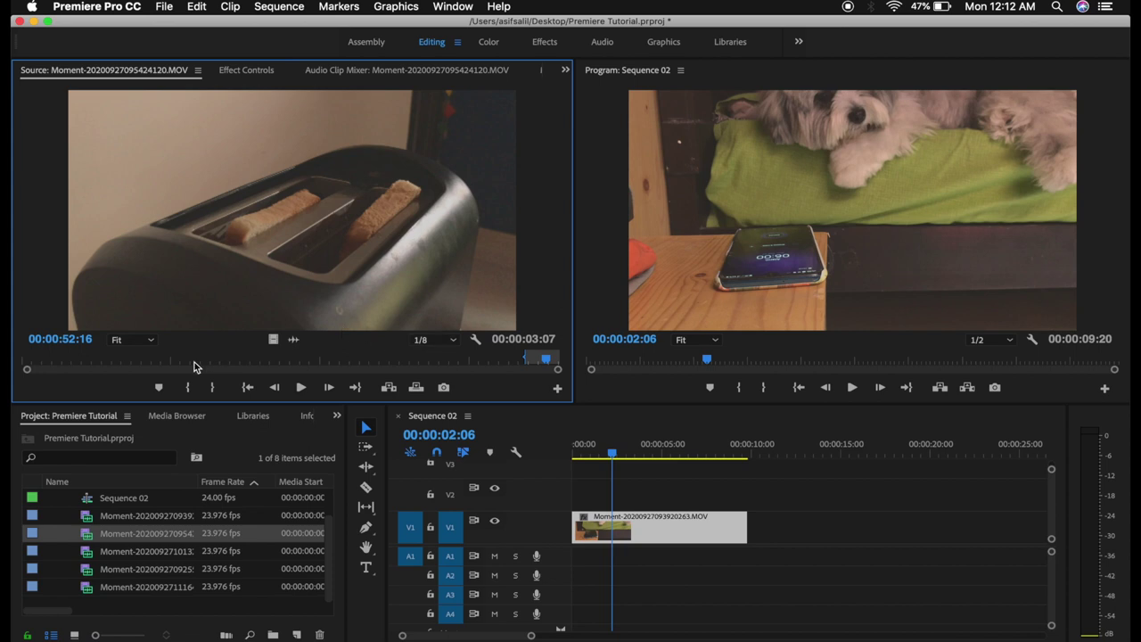
click(214, 387)
Step: Add the toaster excerpt's video only to V1 after the dog clip, at 00:00:09:20–00:00:11:21
drag(280, 339, 785, 515)
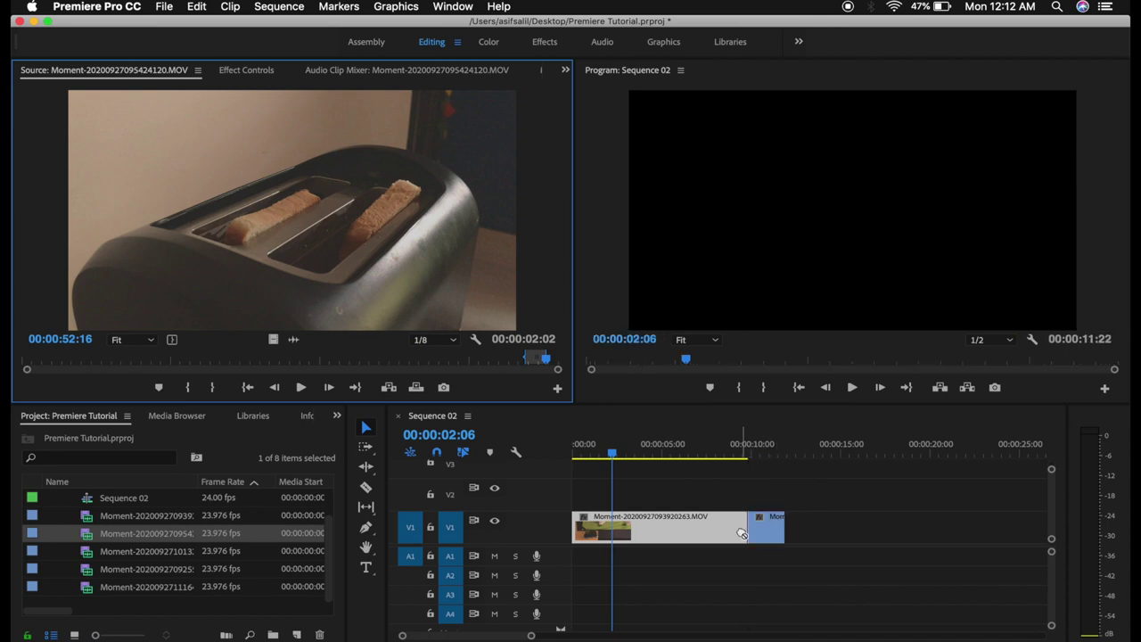
drag(784, 515, 740, 527)
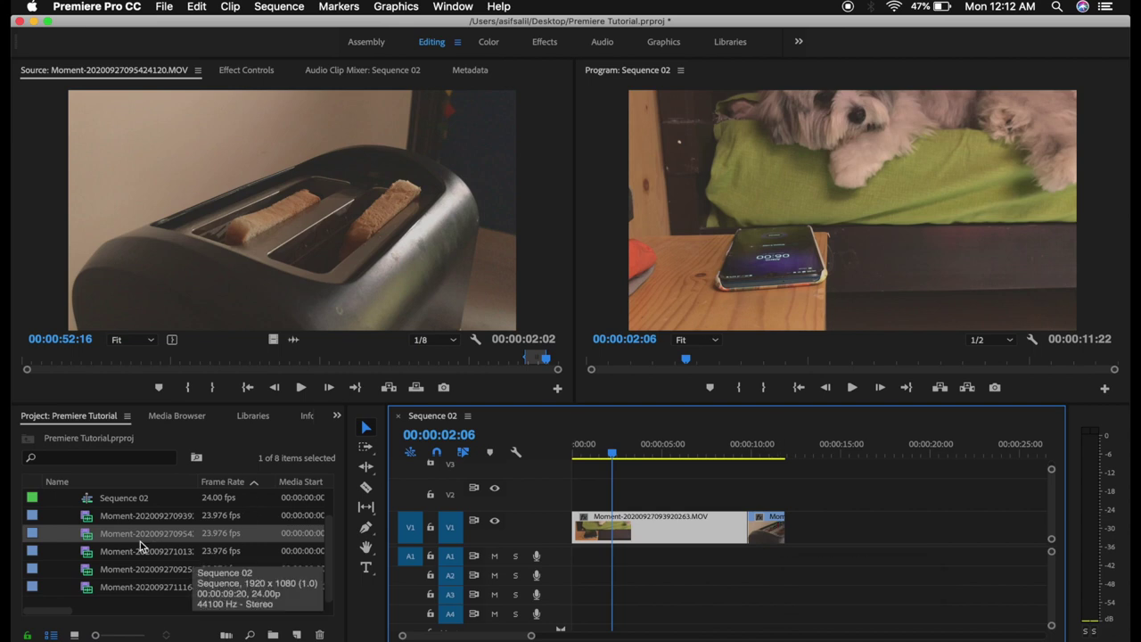
click(97, 553)
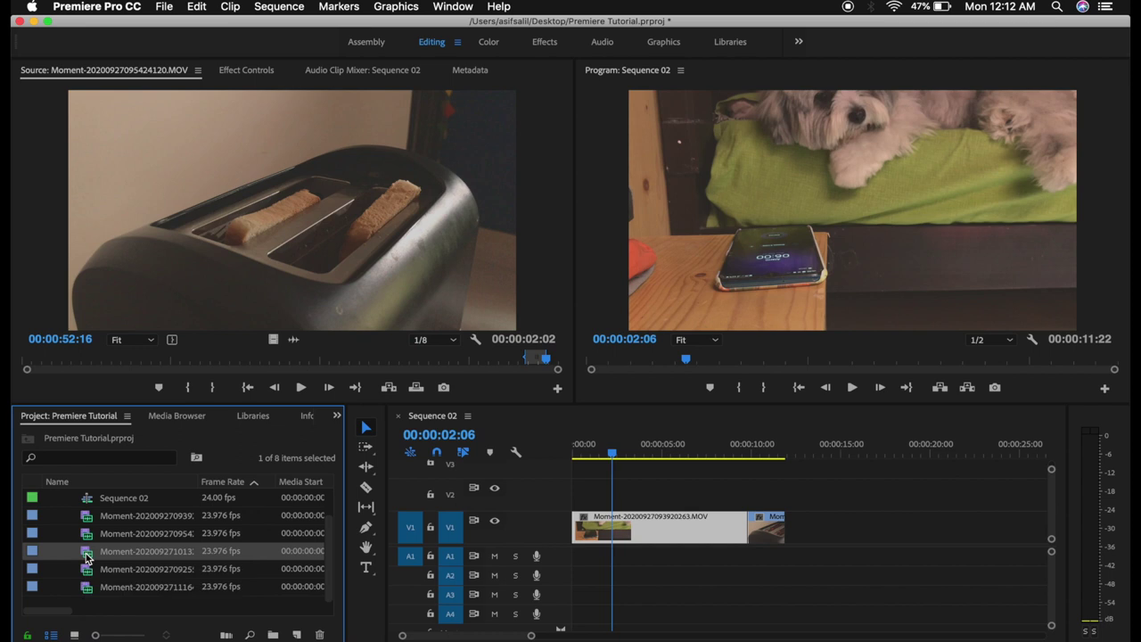
Step: Load the mug clip and mark In at 00:00:01:19 and Out at 00:00:07:02
double_click(86, 556)
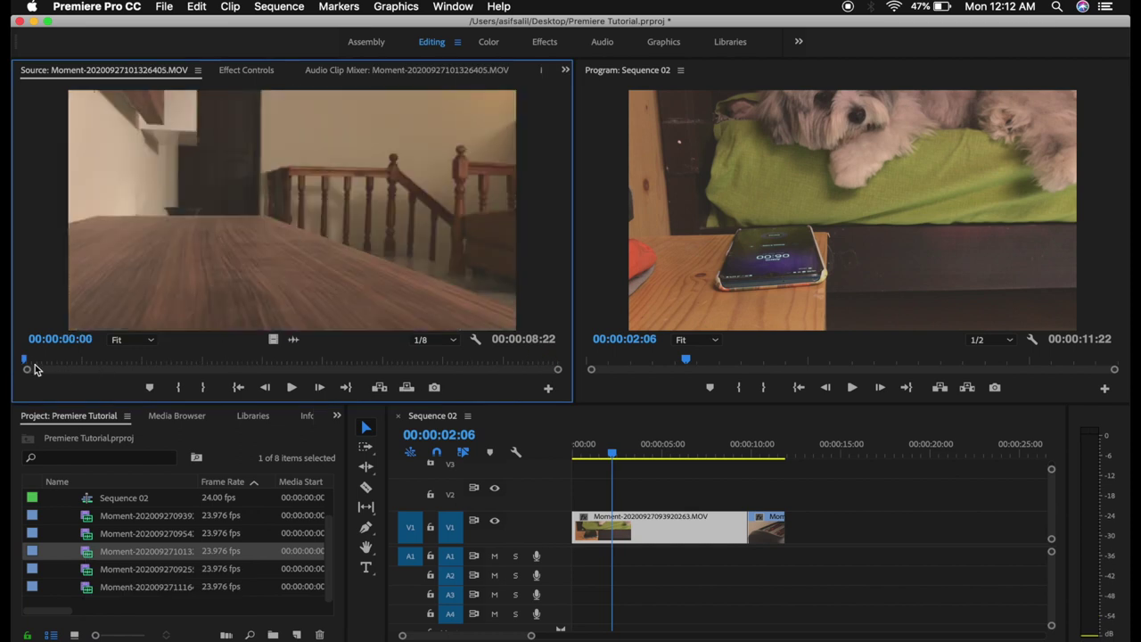
mouse_move(26, 360)
mouse_down()
mouse_move(237, 374)
mouse_move(204, 361)
mouse_up()
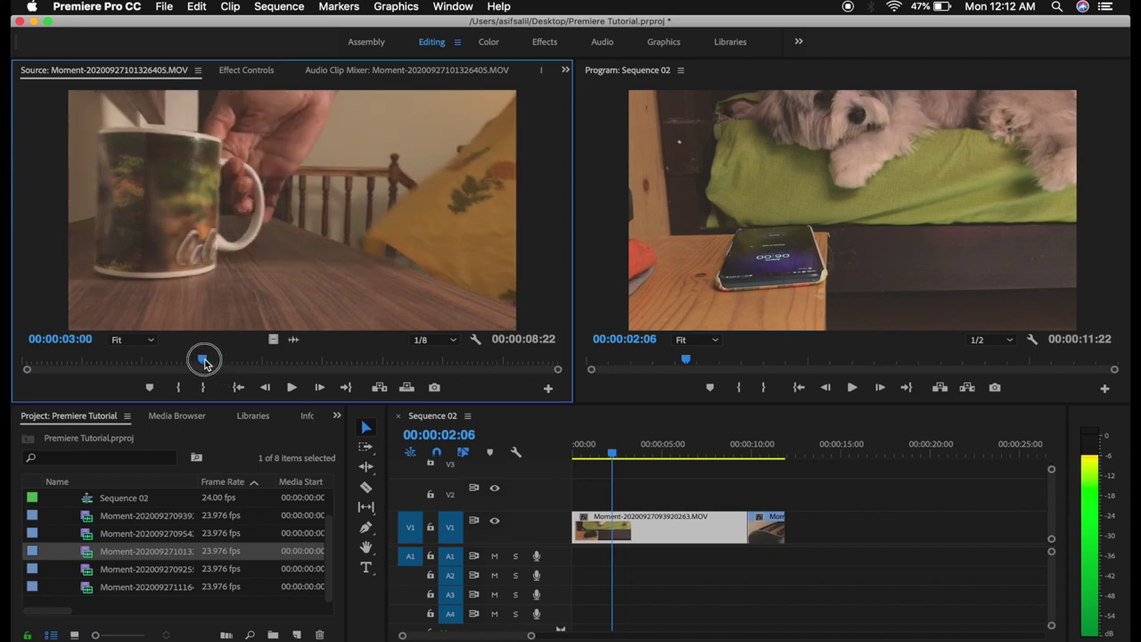
drag(204, 361, 193, 361)
drag(186, 360, 133, 362)
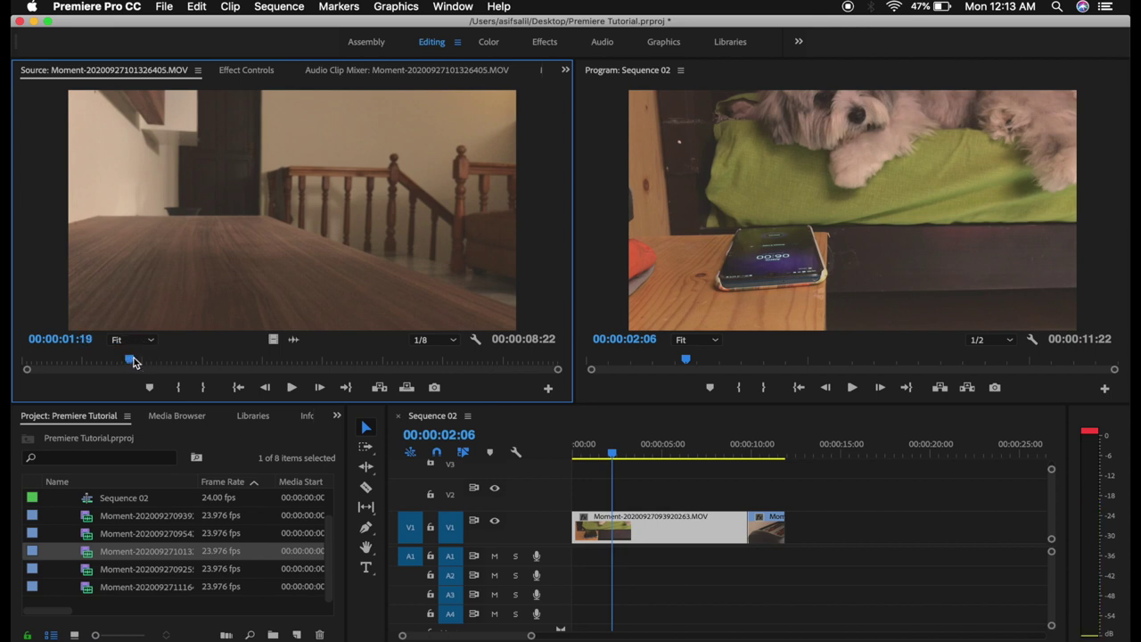
click(190, 390)
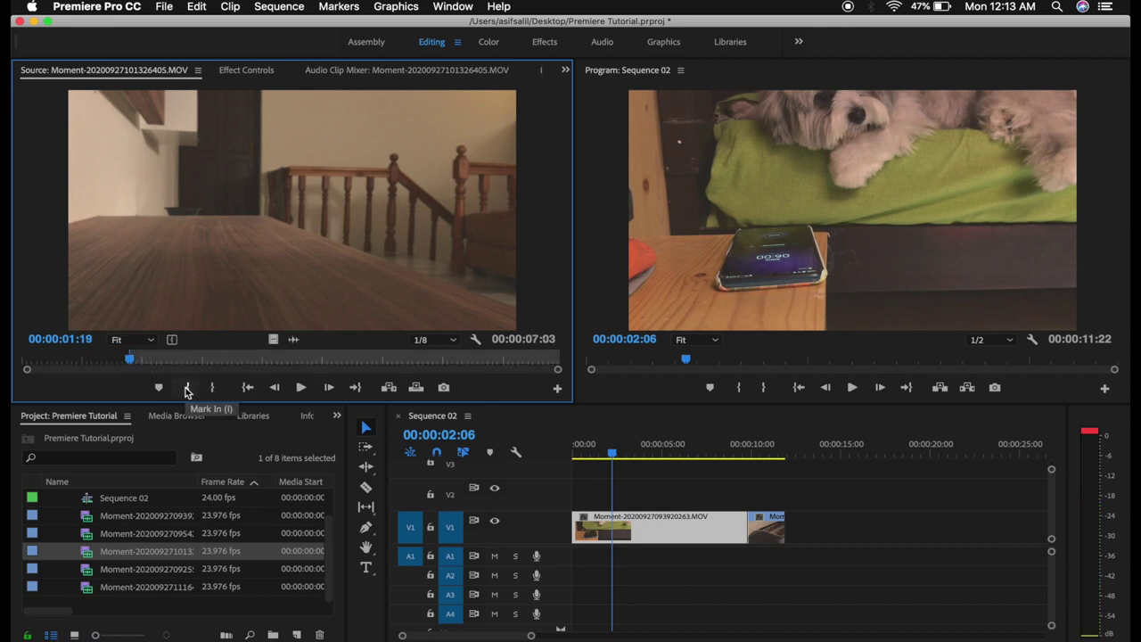
mouse_move(131, 360)
mouse_down()
mouse_move(319, 371)
mouse_move(473, 362)
mouse_move(431, 365)
mouse_move(447, 366)
mouse_up()
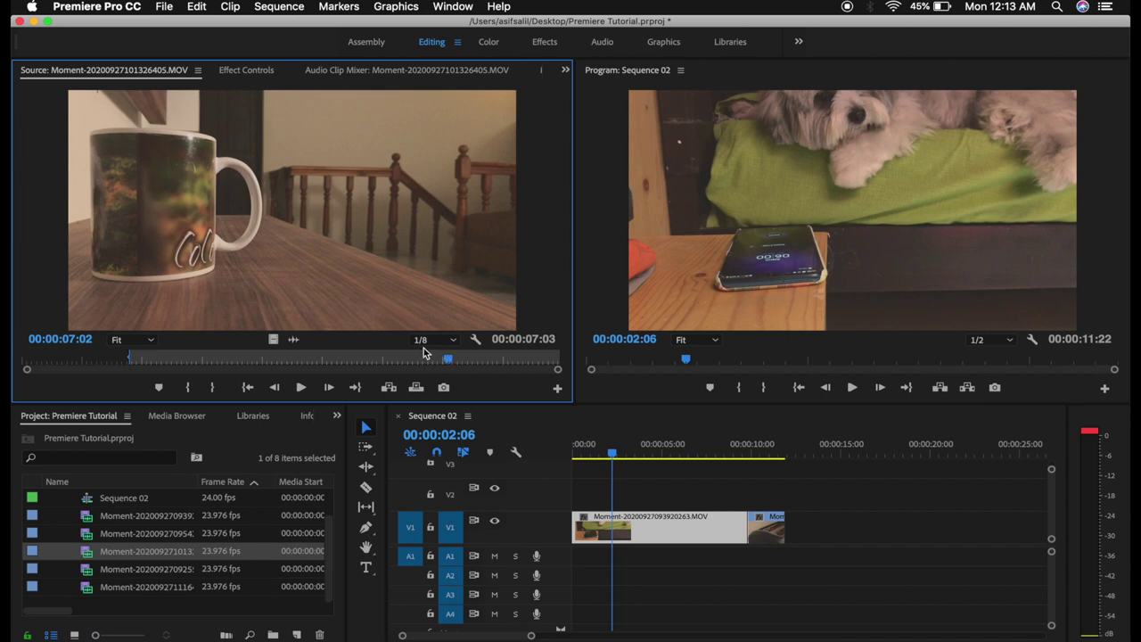
click(214, 388)
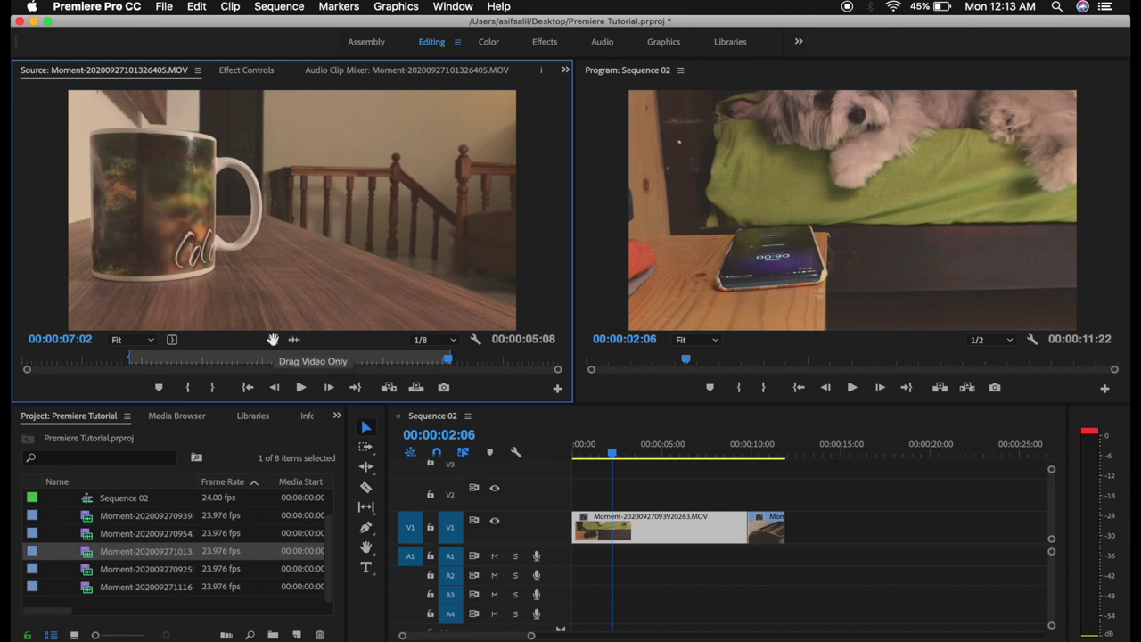
Step: Place the mug excerpt's video on V1 after the toaster clip, slide it slightly later, and disable snapping
drag(273, 339, 820, 526)
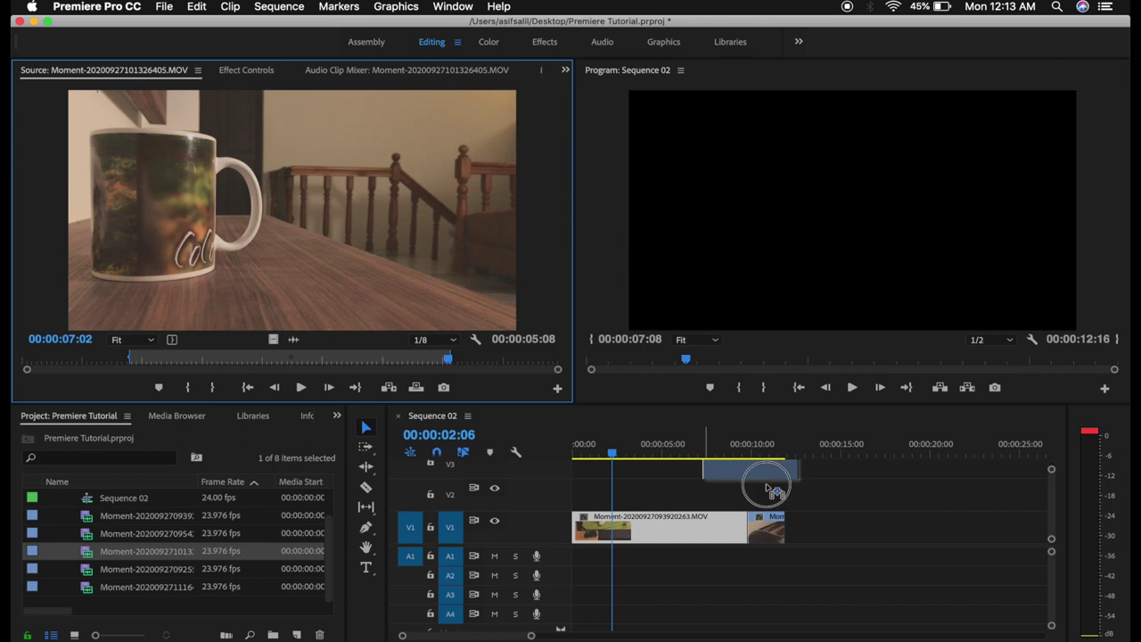
drag(821, 526, 794, 526)
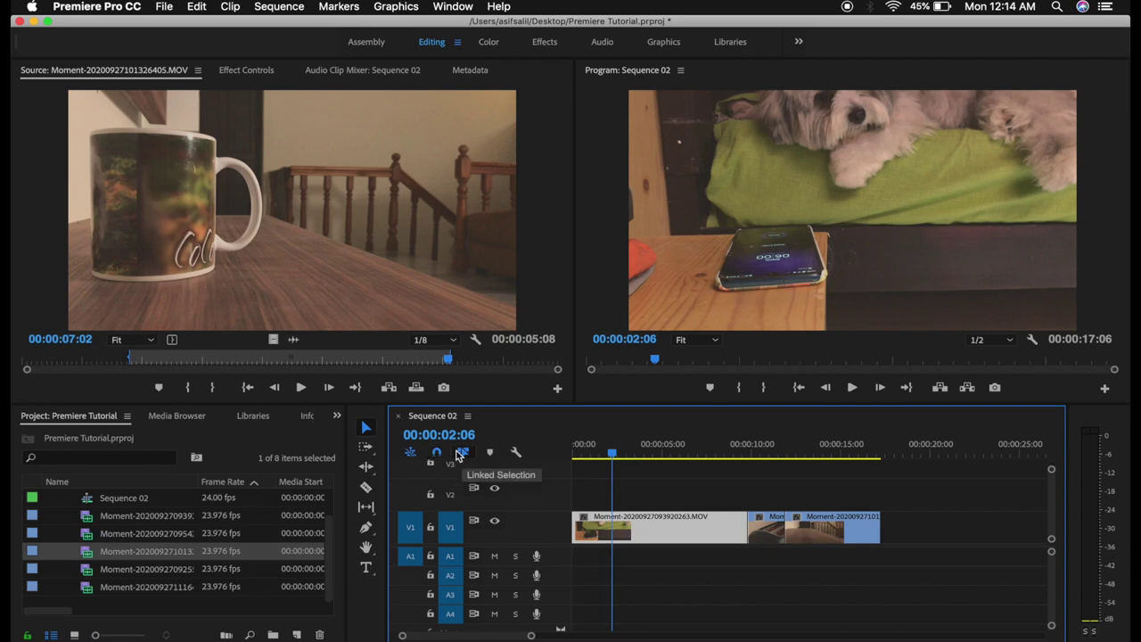
mouse_move(814, 533)
mouse_down()
mouse_move(856, 533)
mouse_move(827, 536)
mouse_move(838, 536)
mouse_up()
click(436, 452)
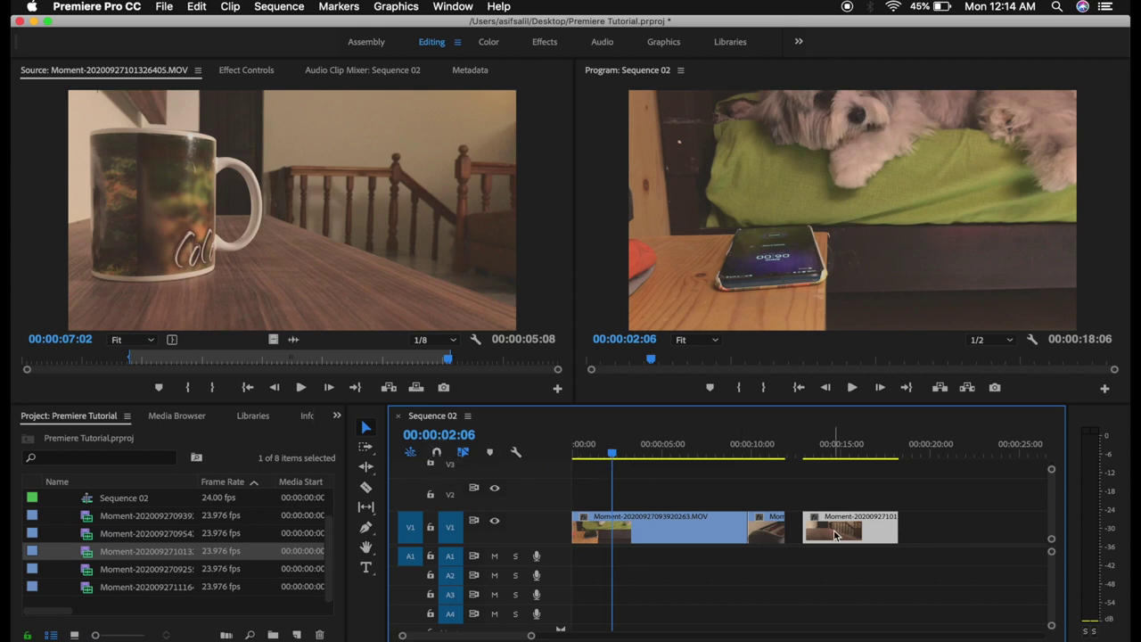
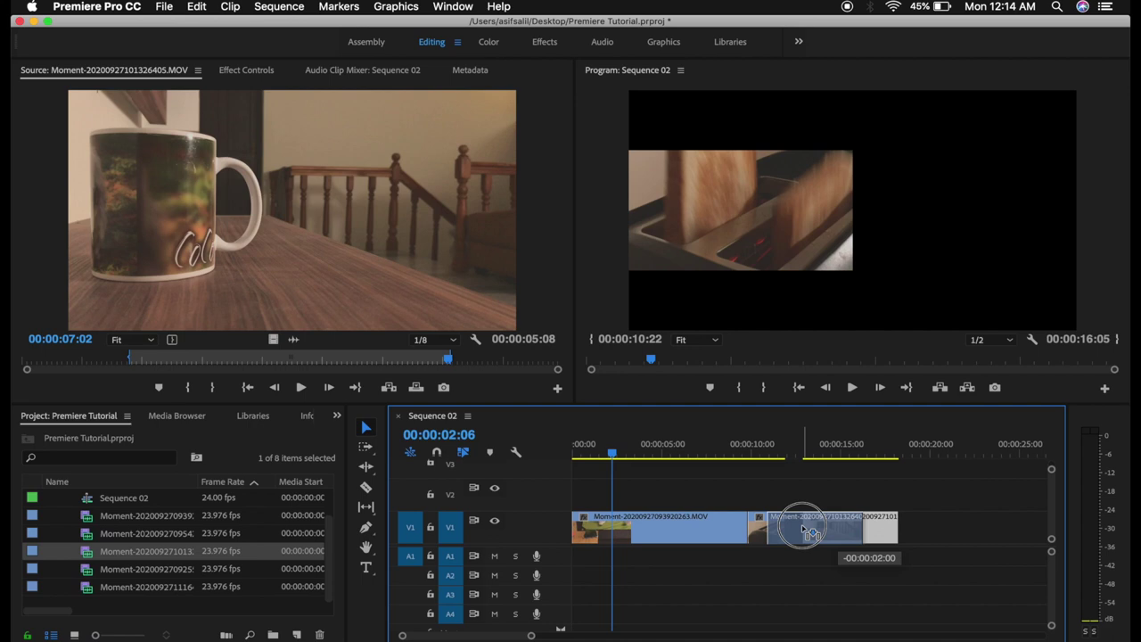
Step: Undo the stray mug clip move, enable snapping, and slide the last V1 clip left against the previous one
drag(810, 533, 810, 533)
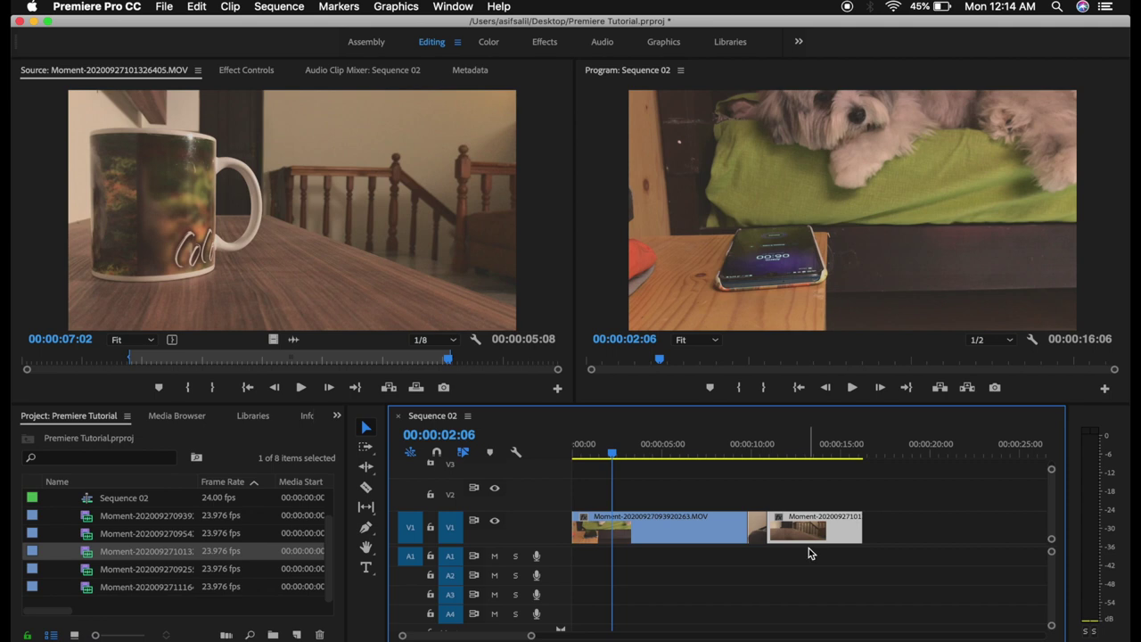
key(super+z)
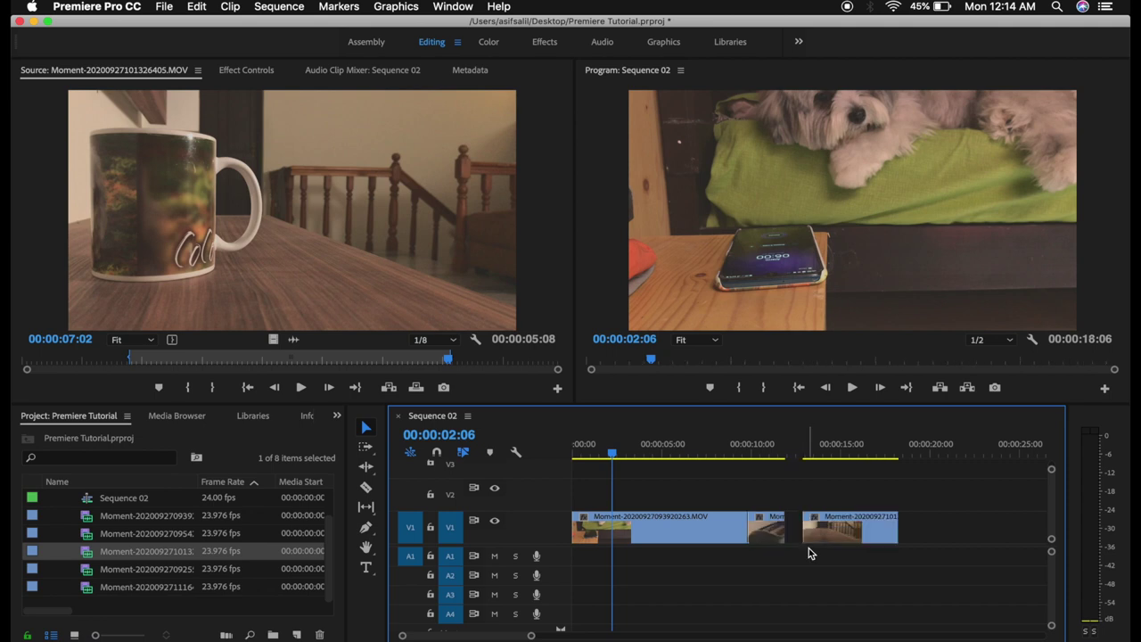
click(438, 455)
drag(870, 533, 853, 533)
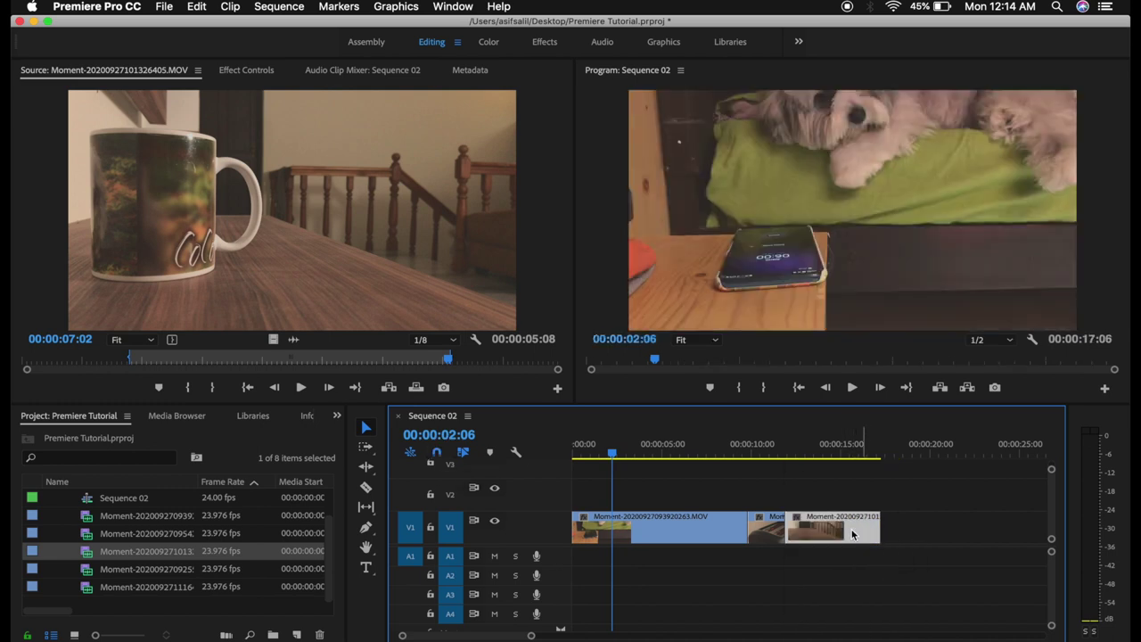
double_click(87, 573)
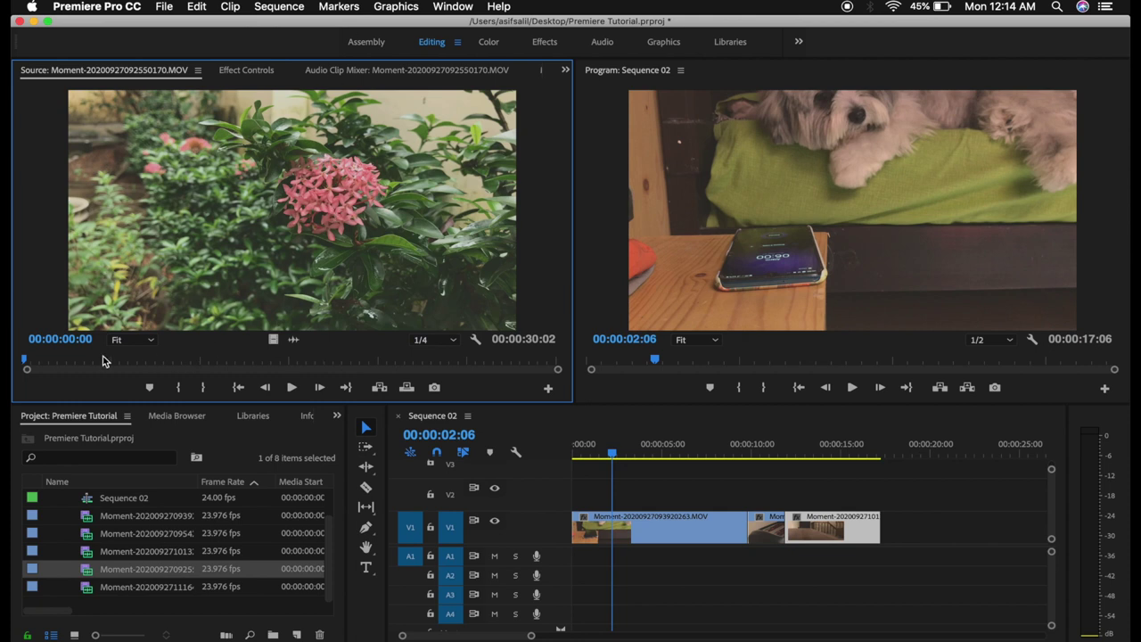
Step: Mark the flower clip from 00:00:07:21 to 00:00:22:10 and drop the 14:14 section onto V2
drag(153, 362, 381, 362)
click(179, 390)
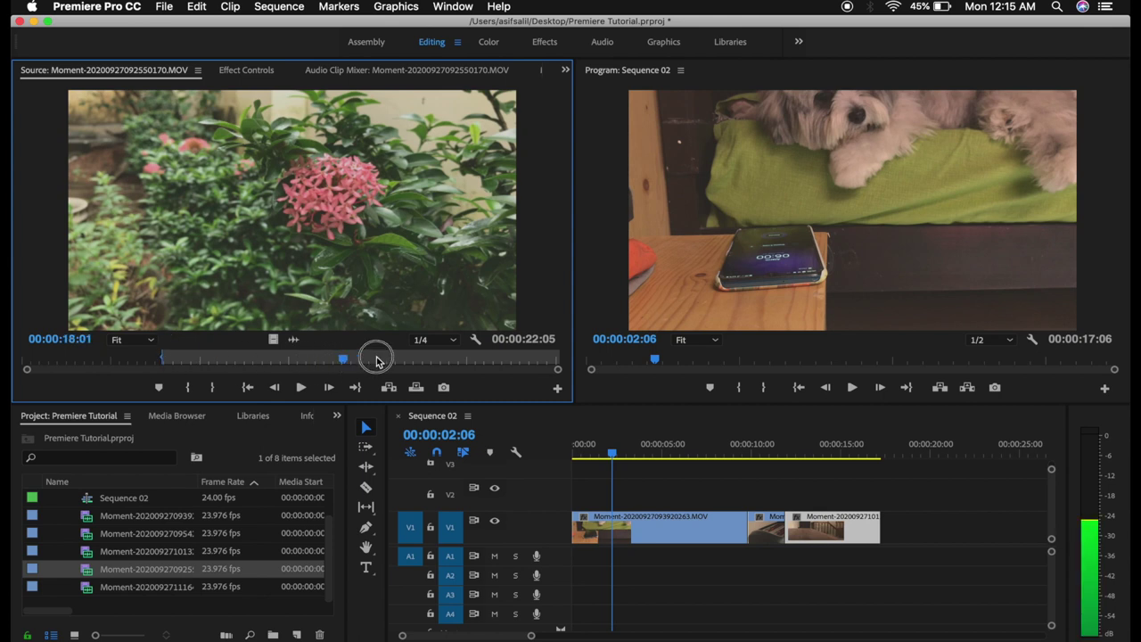
click(212, 387)
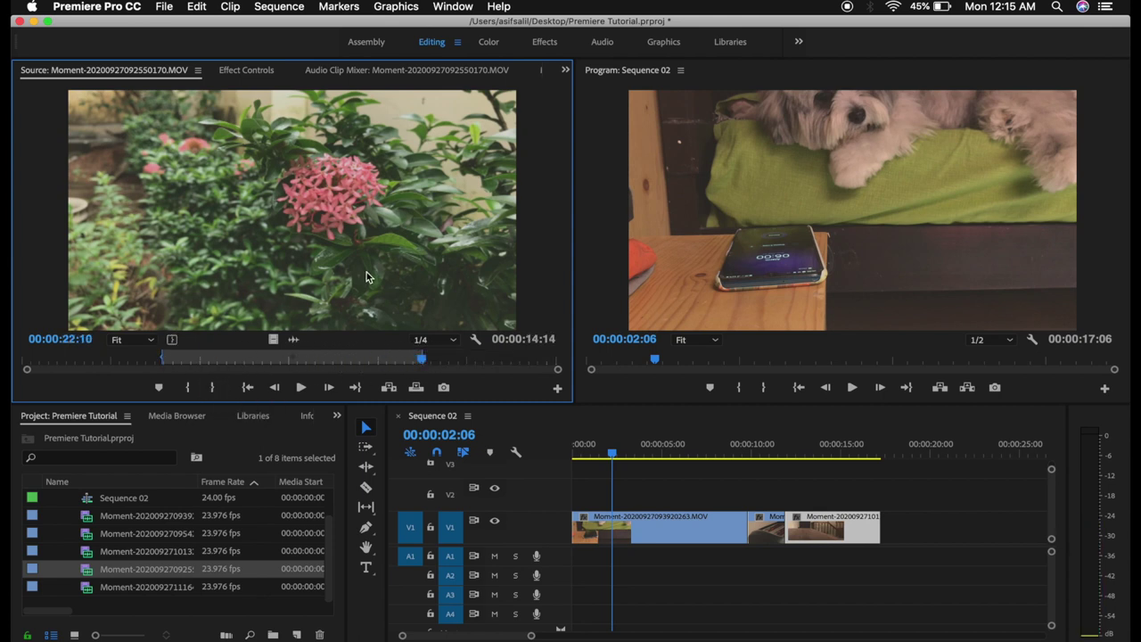
drag(272, 339, 713, 488)
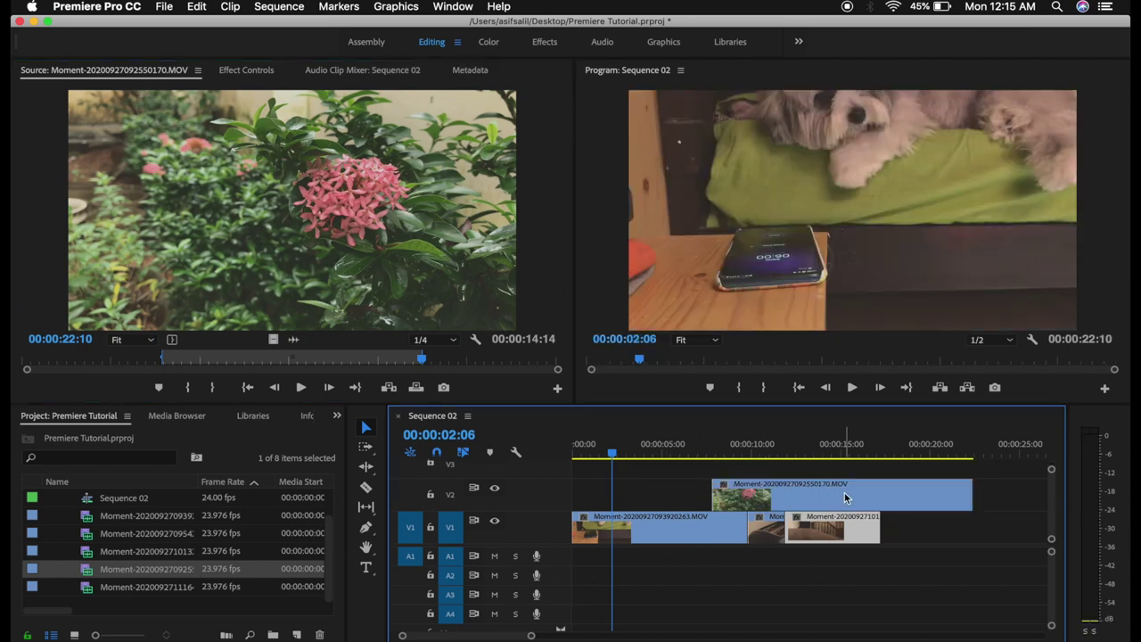
Step: Select all the V1 clips and shift them later in Sequence 02
click(672, 572)
drag(659, 575, 831, 522)
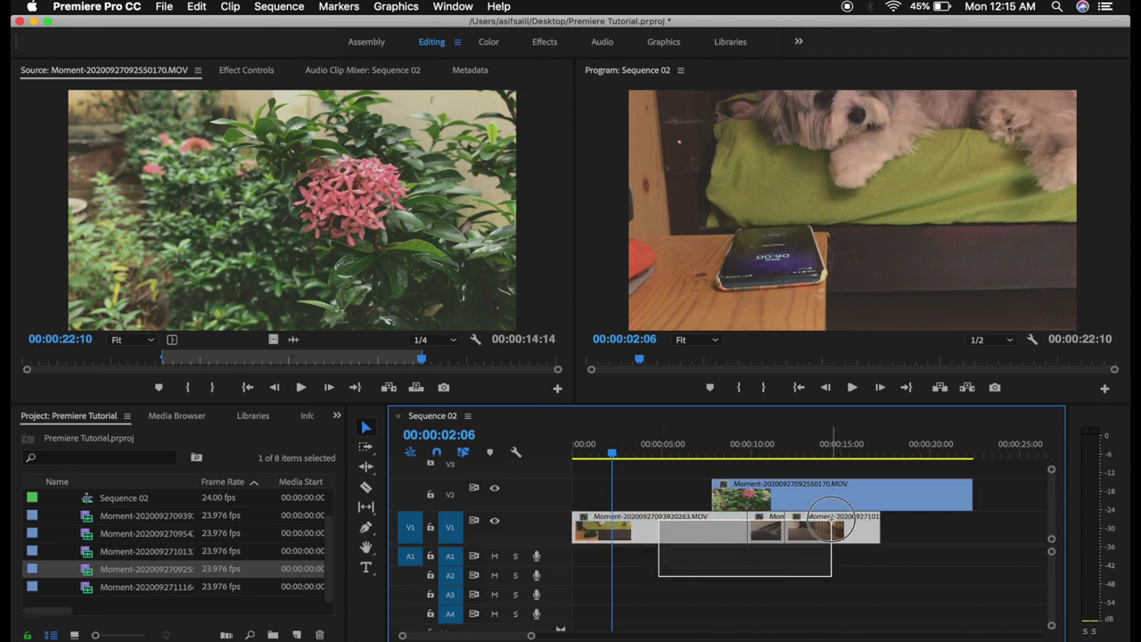
drag(629, 527, 849, 527)
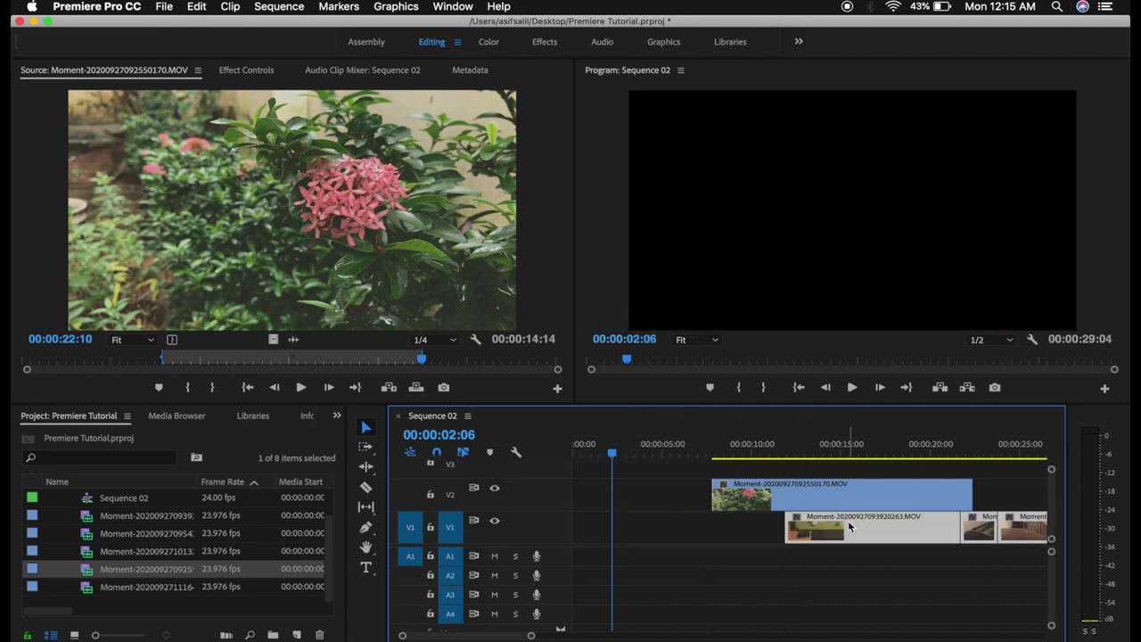
Step: Move the V2 flower clip to the sequence start at 00:00:00:00
click(789, 515)
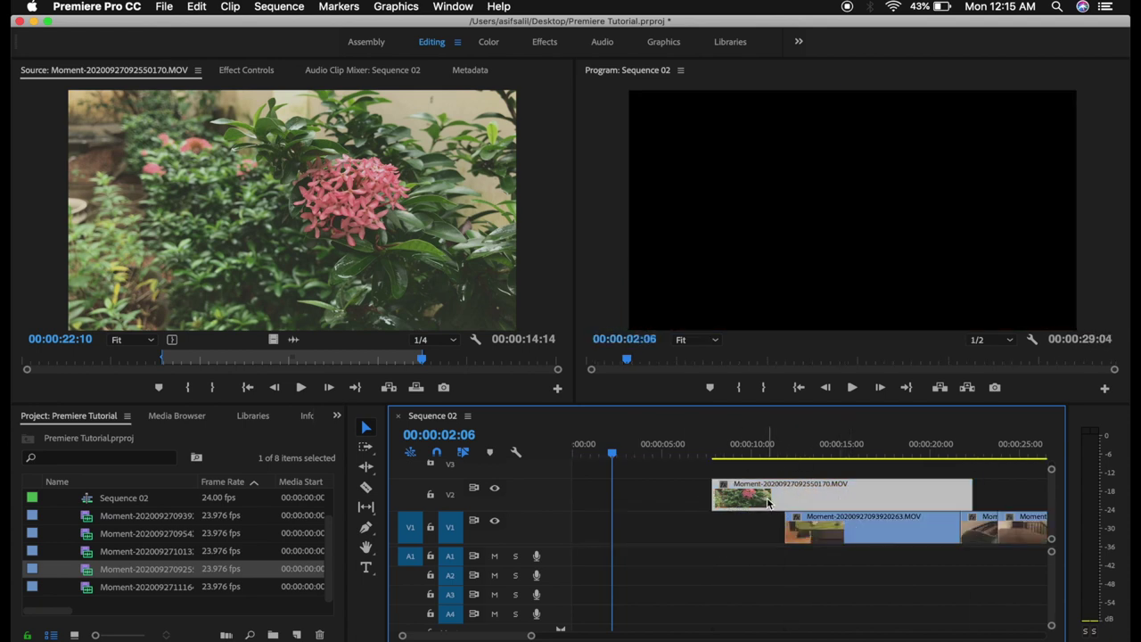
drag(809, 498, 687, 493)
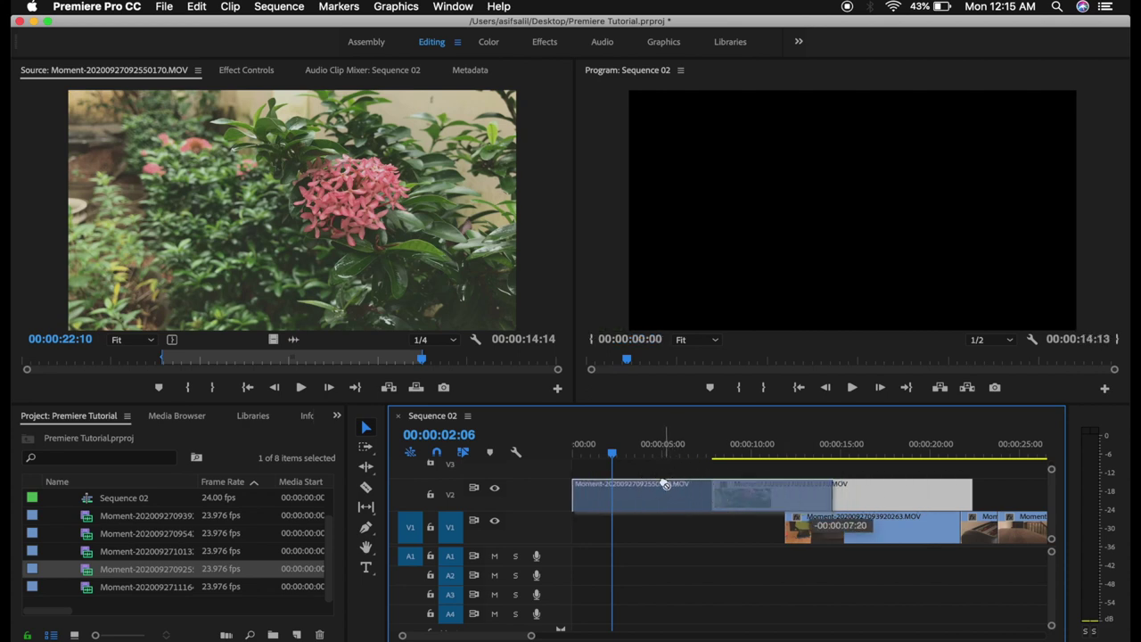
drag(687, 493, 664, 484)
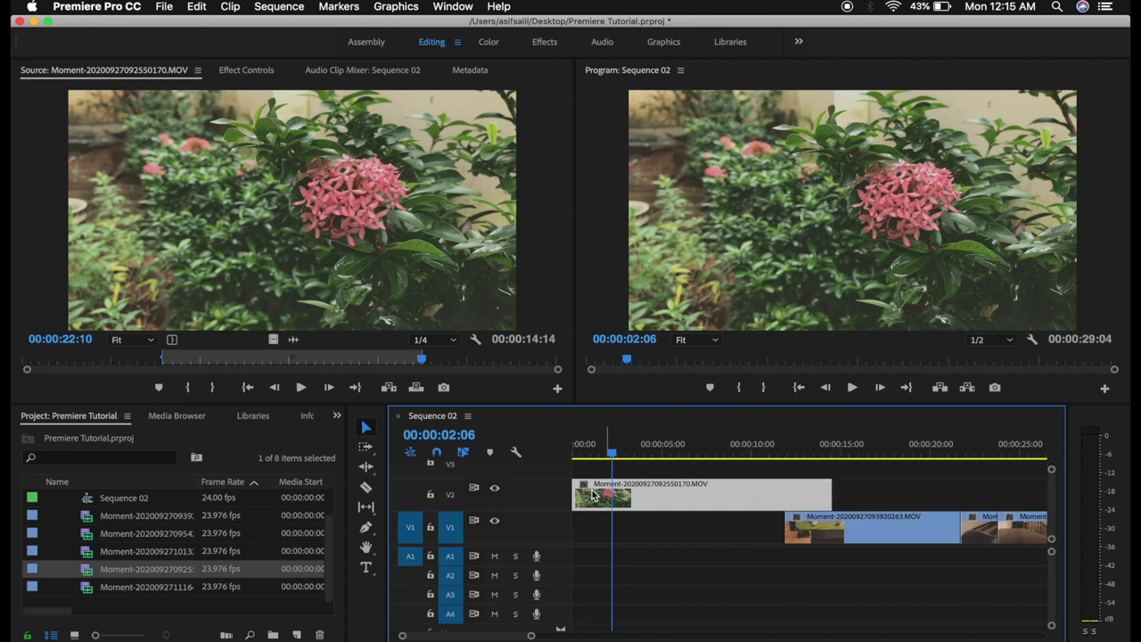
drag(573, 492, 574, 492)
Step: Trim the flower clip to end where the next V1 clip begins, then drop it onto V1 at 00:00:00:00
drag(821, 489, 819, 491)
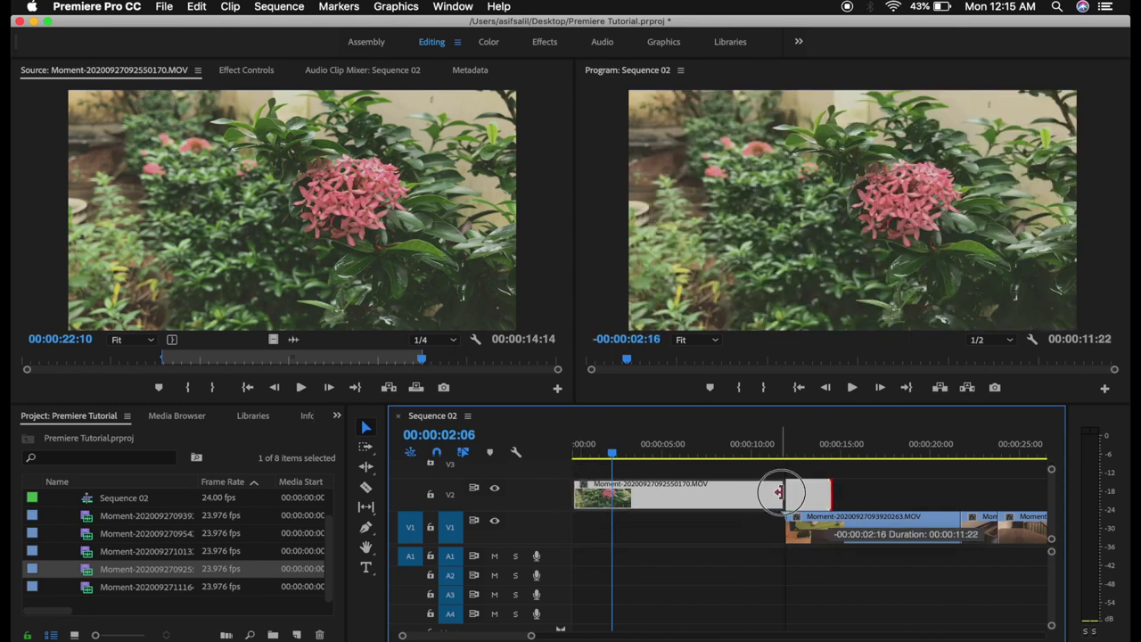
mouse_move(818, 491)
mouse_down()
mouse_move(782, 492)
mouse_move(858, 492)
mouse_move(784, 492)
mouse_up()
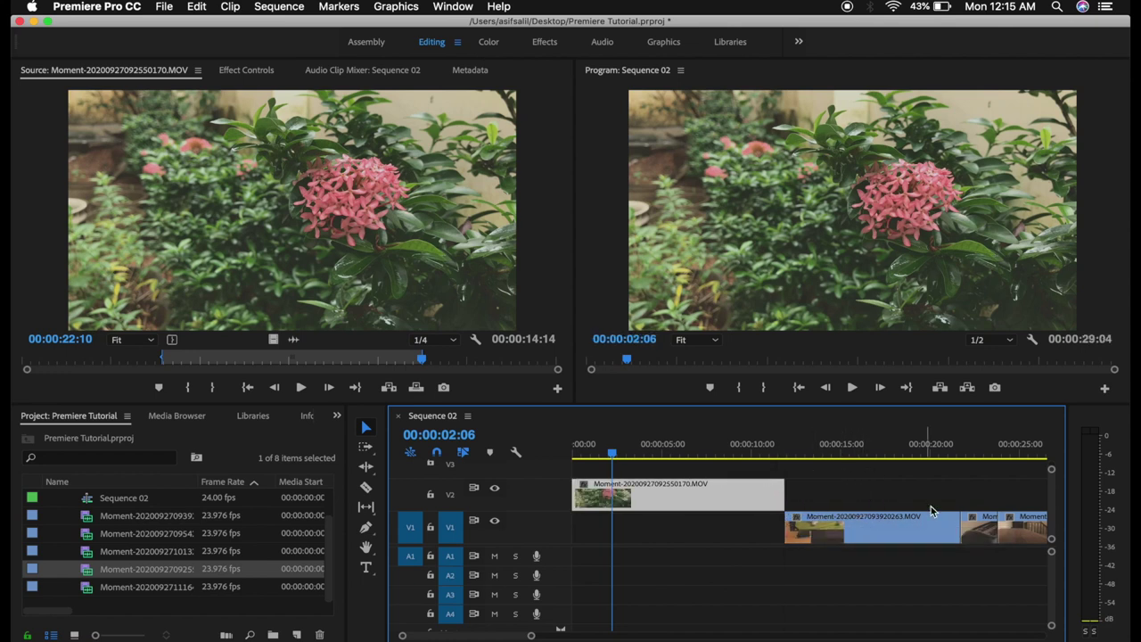
mouse_move(954, 517)
mouse_down()
mouse_move(922, 522)
mouse_move(960, 524)
mouse_up()
drag(659, 500, 659, 533)
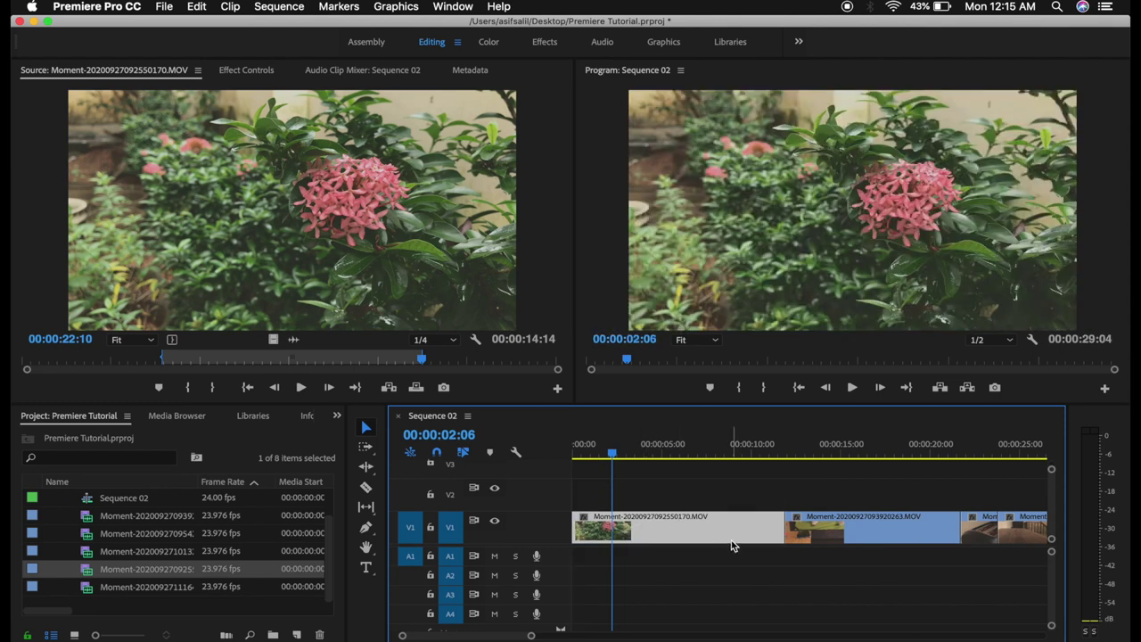
scroll(731, 545, down, 10)
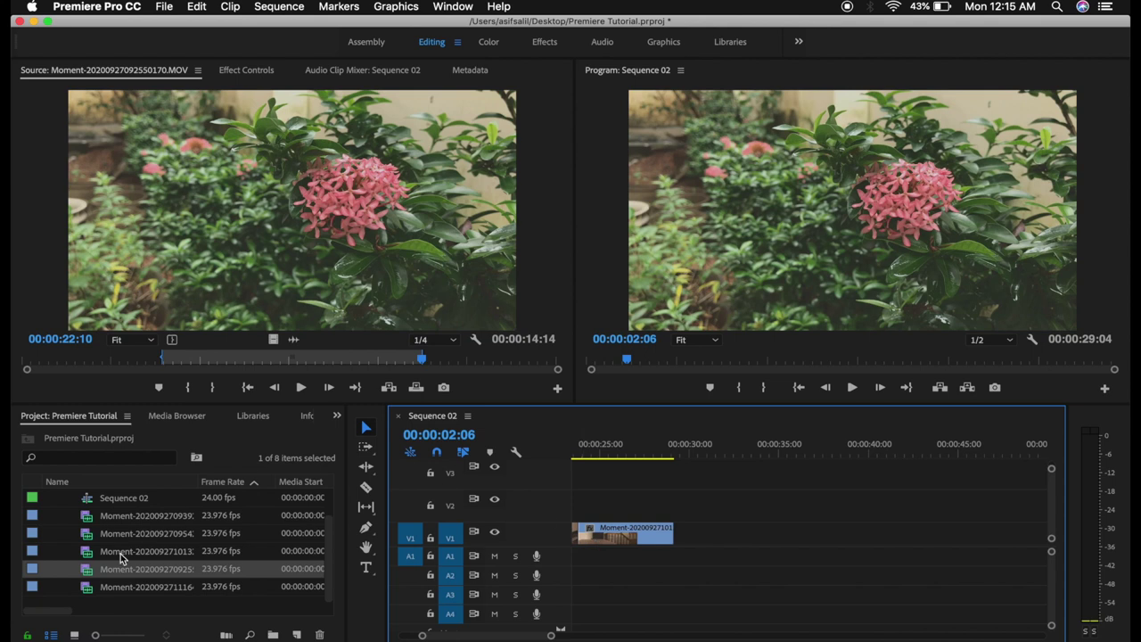
Step: Load the girl walking clip and set its In point at 00:00:08:22
double_click(87, 589)
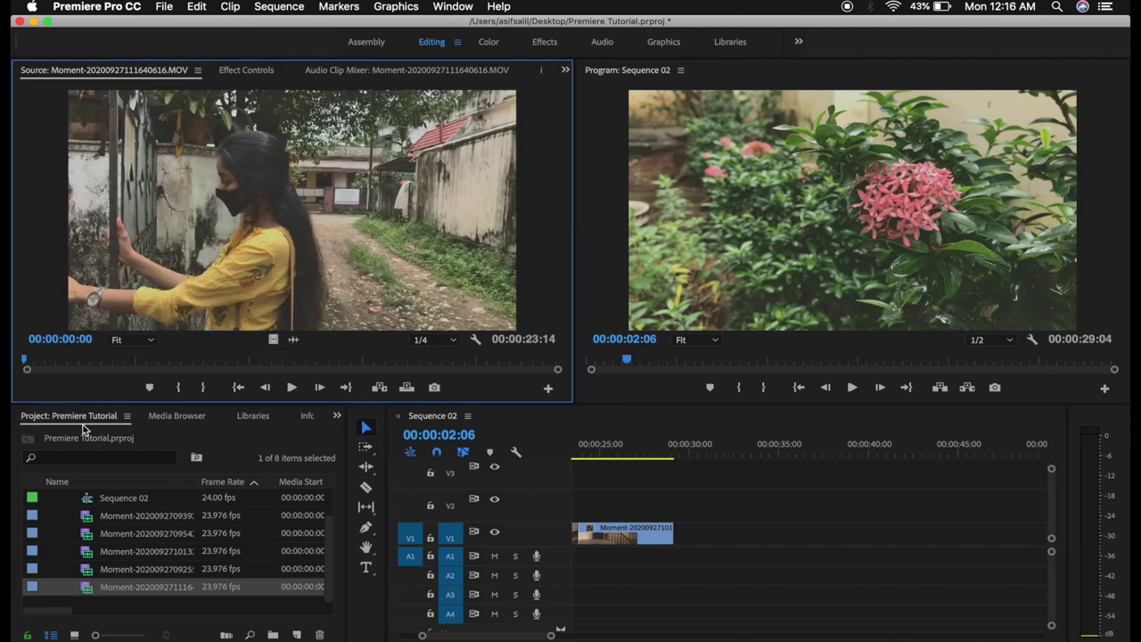
drag(24, 361, 118, 361)
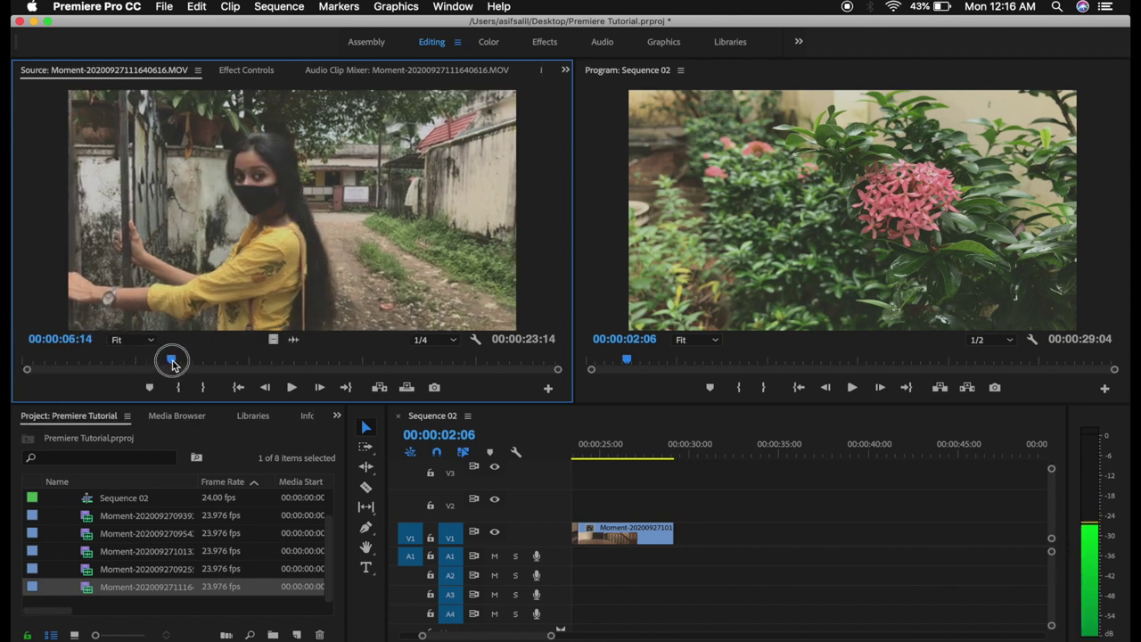
drag(118, 361, 170, 360)
click(223, 360)
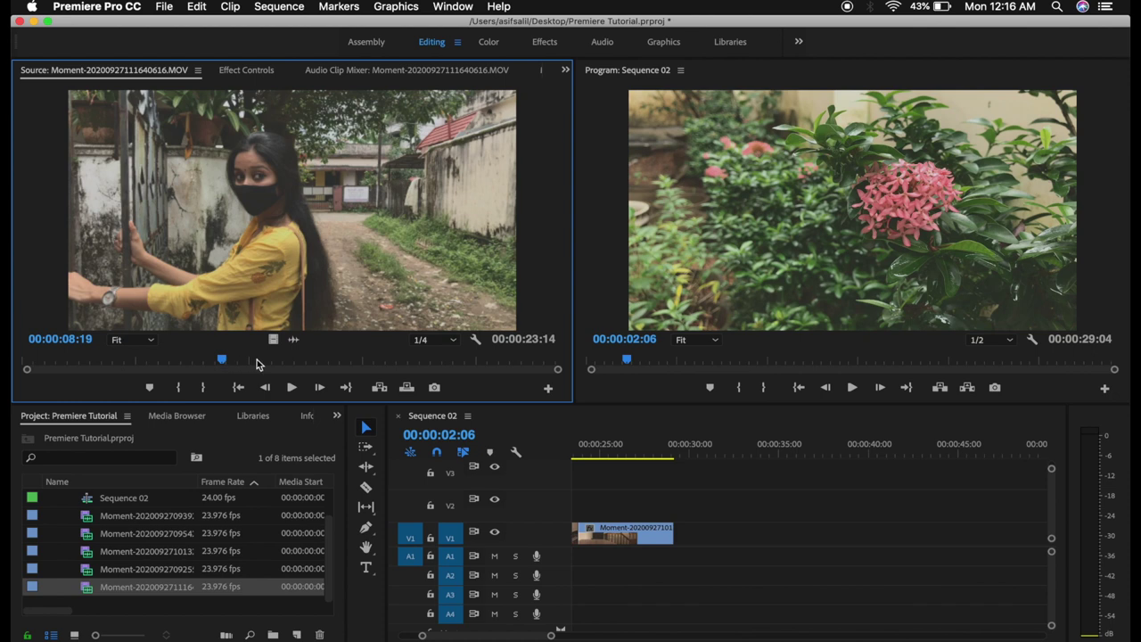
click(229, 361)
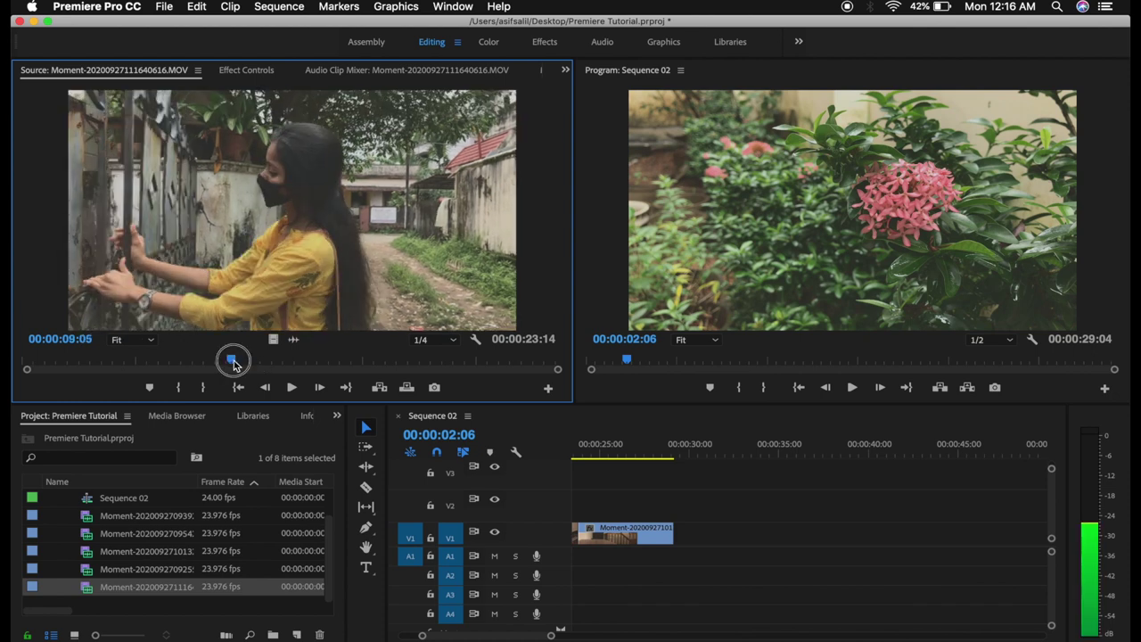
drag(229, 361, 226, 361)
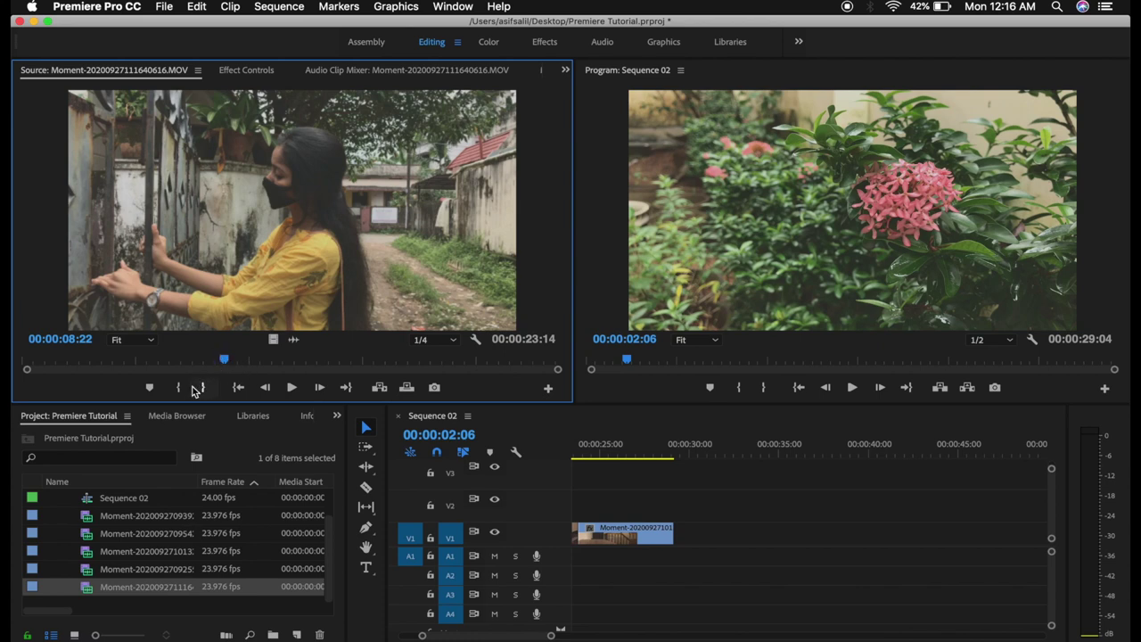
click(180, 388)
Step: Set the Out point at 00:00:15:10 and add the 06:13 video after the last V1 clip
drag(226, 356, 374, 361)
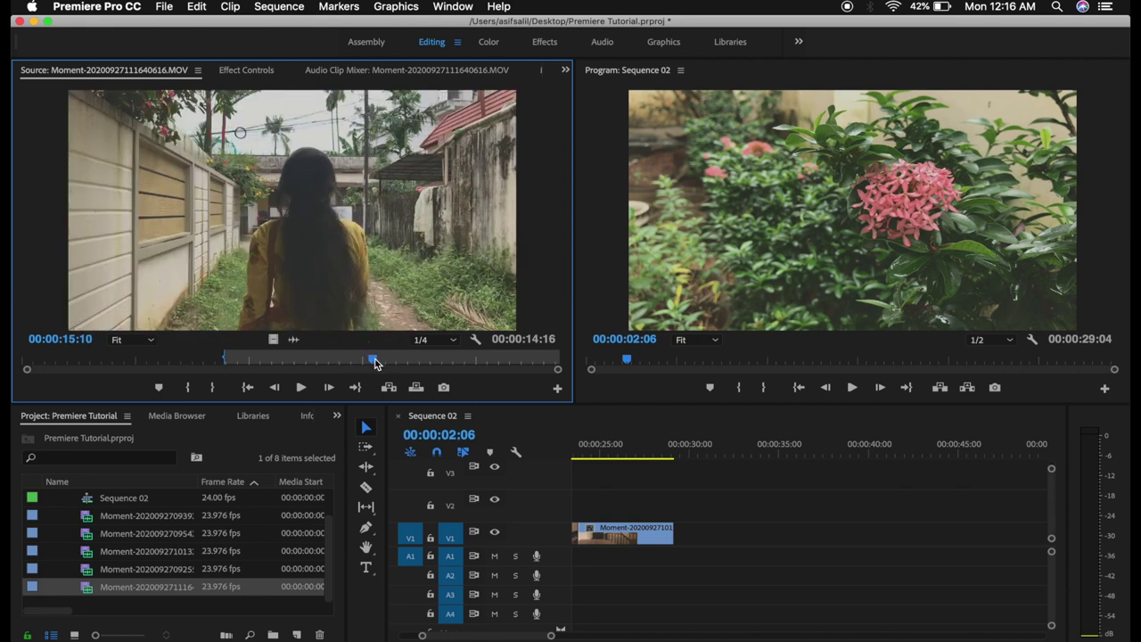
click(213, 388)
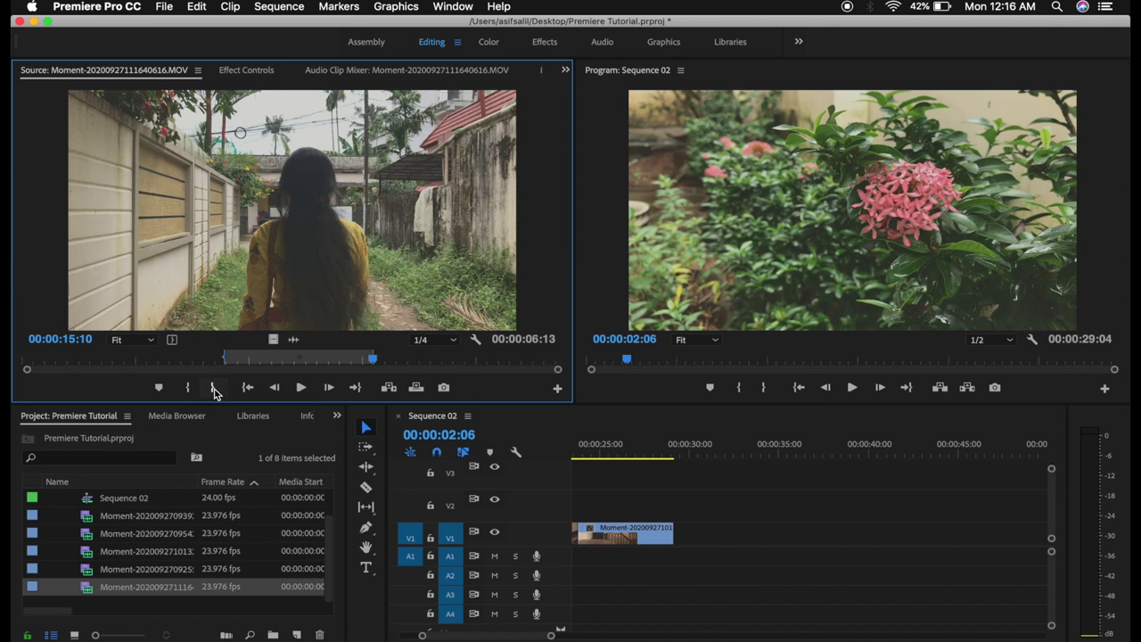
drag(271, 341, 705, 495)
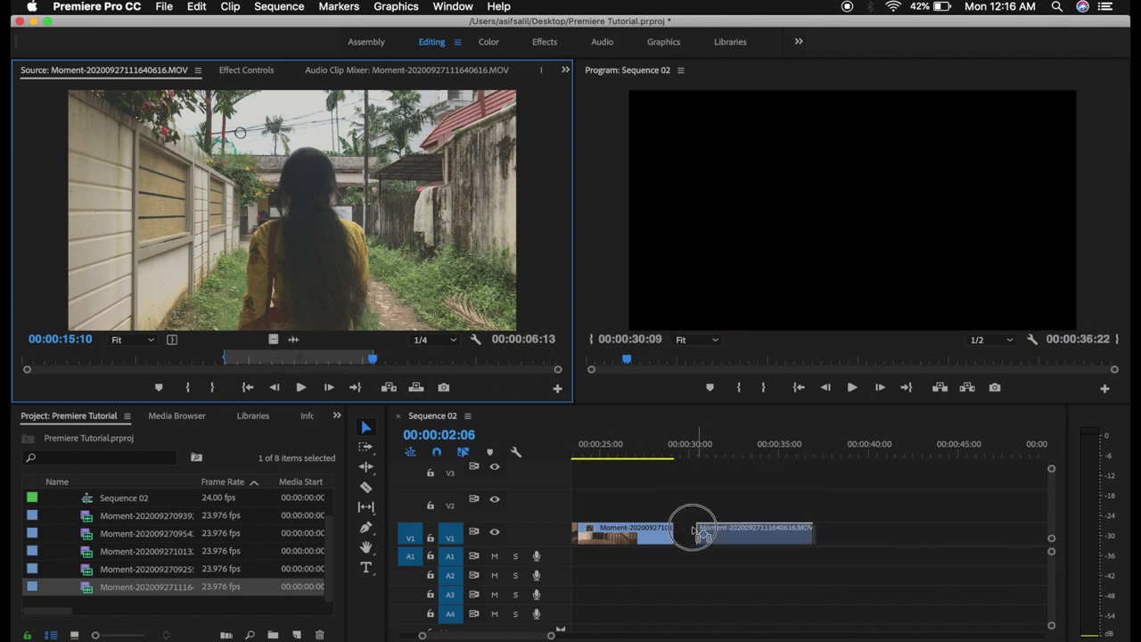
drag(704, 496, 685, 530)
key(backslash)
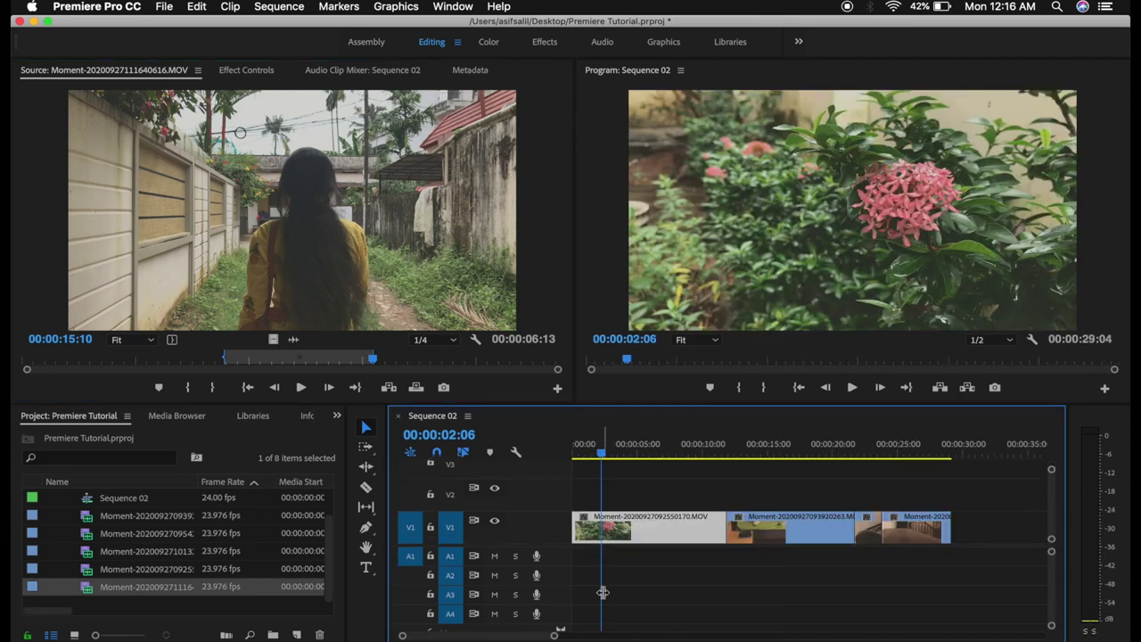
Step: Trim the opening flower clip to 02:06 and slide the later clips left to close the gap
drag(597, 566, 891, 508)
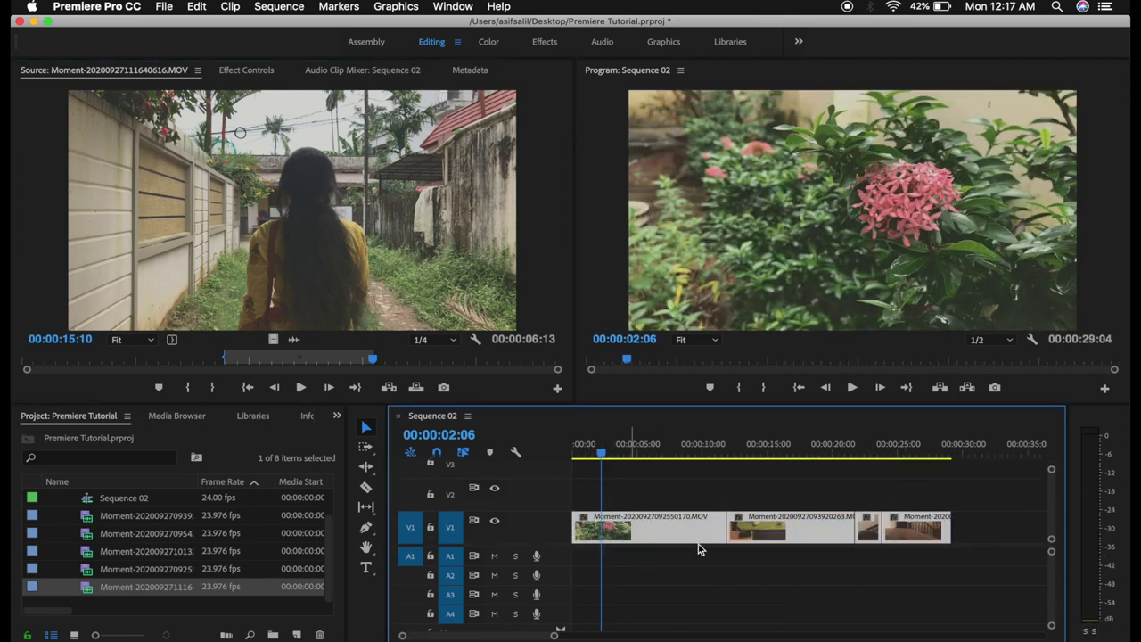
drag(725, 526, 701, 525)
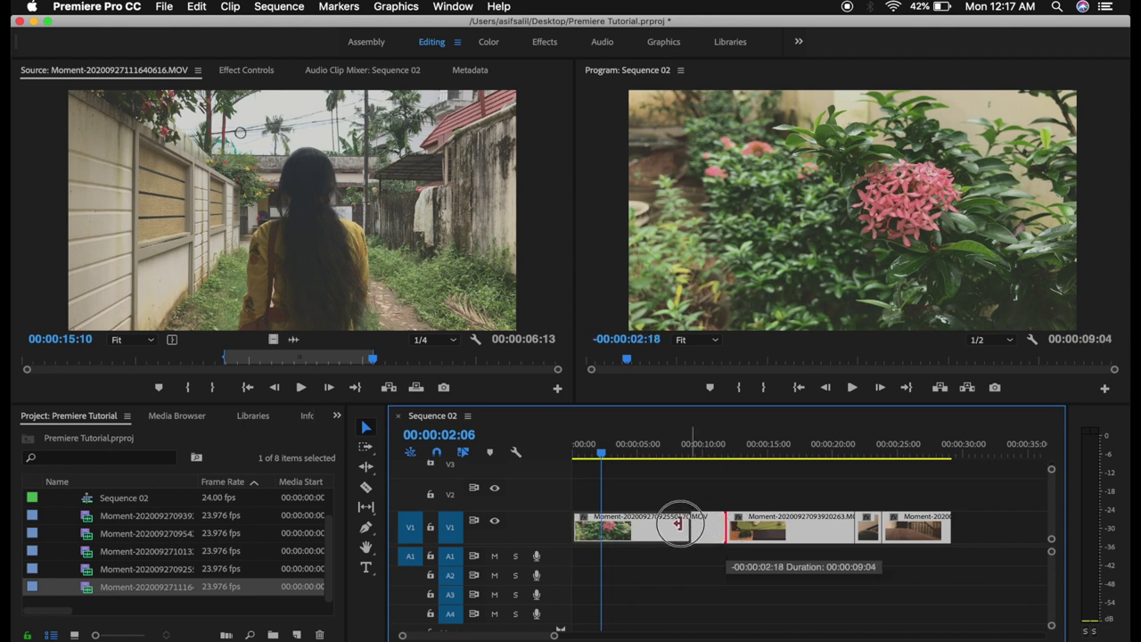
drag(701, 525, 600, 526)
drag(716, 563, 800, 543)
drag(797, 537, 682, 537)
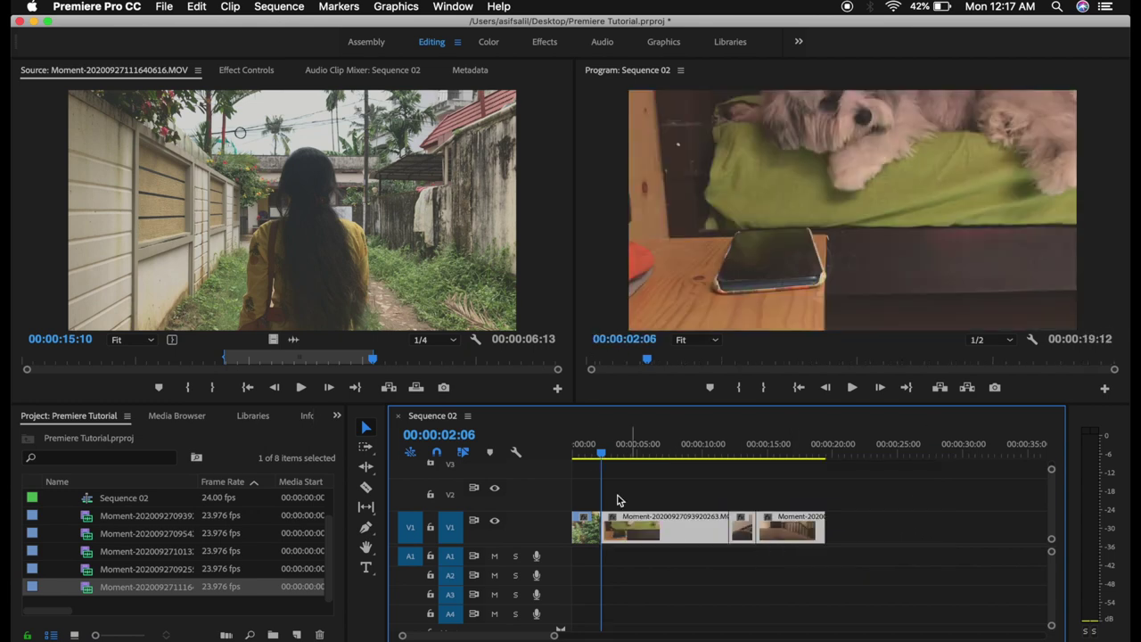
drag(600, 445, 548, 459)
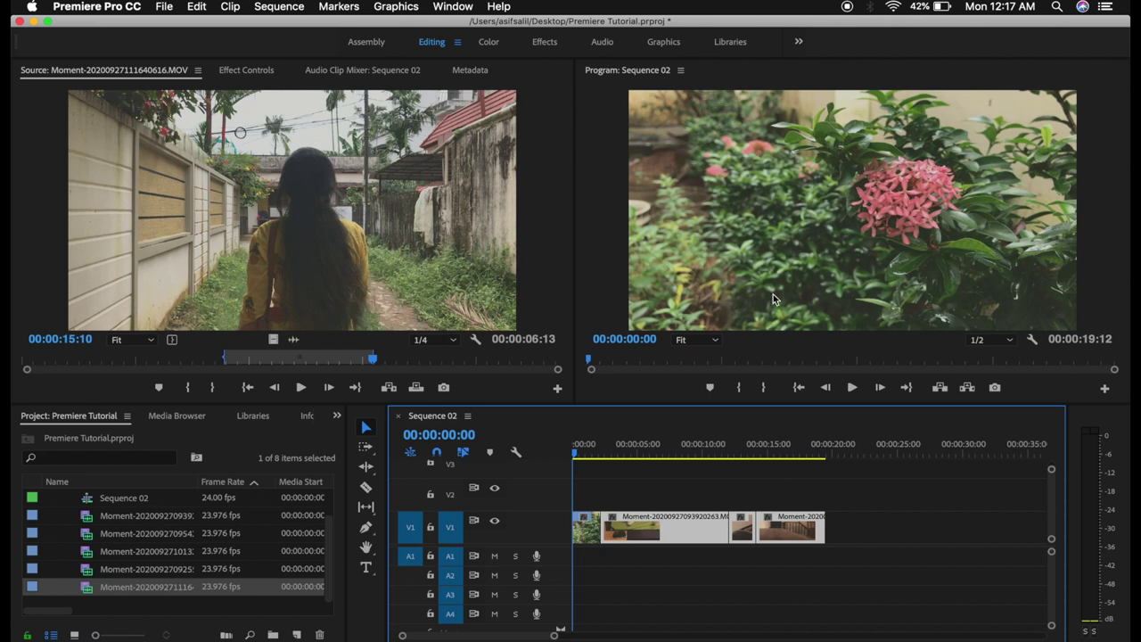
Step: Set the Program monitor playback resolution to 1/4
click(134, 339)
click(136, 350)
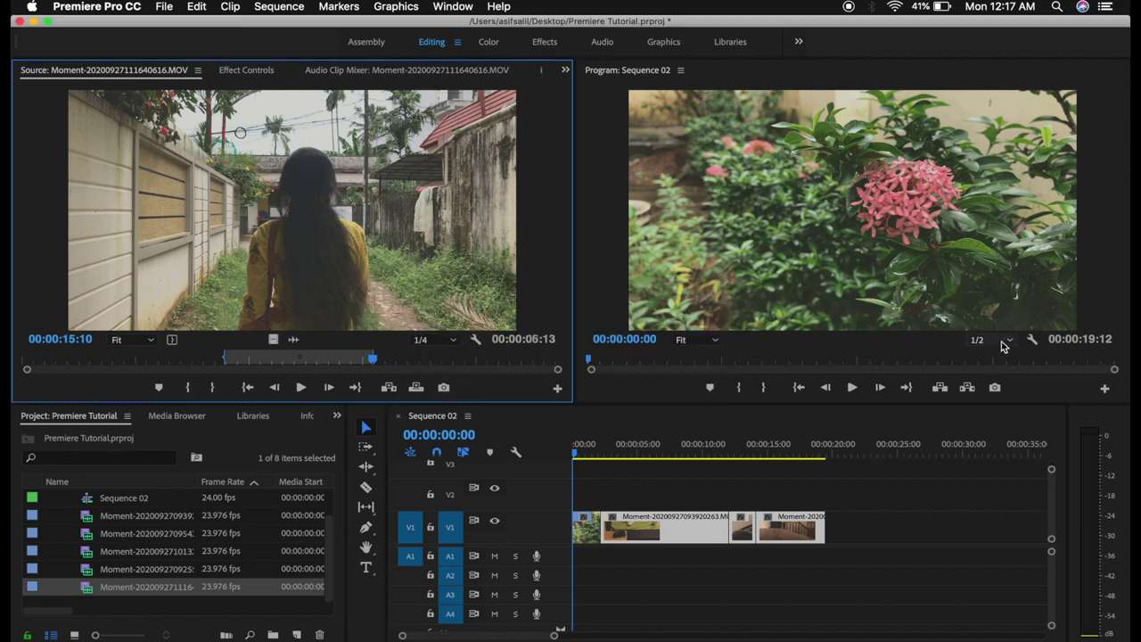
click(1004, 343)
click(1002, 379)
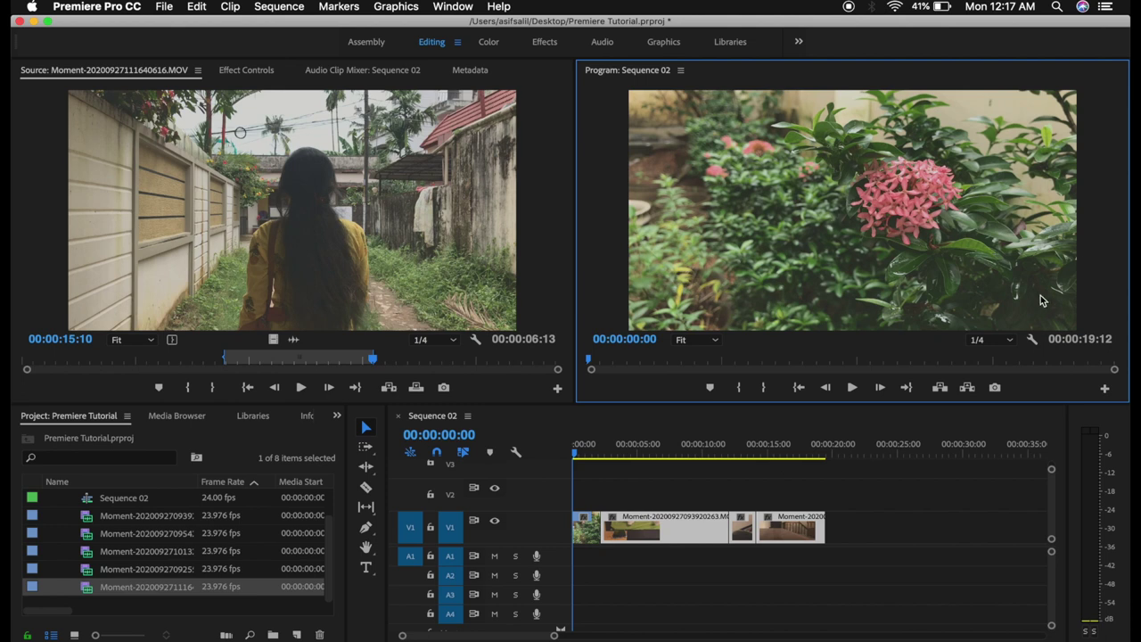
Step: Play the sequence from the start and trim a little more off the flower clip's end
click(579, 455)
drag(578, 455, 532, 457)
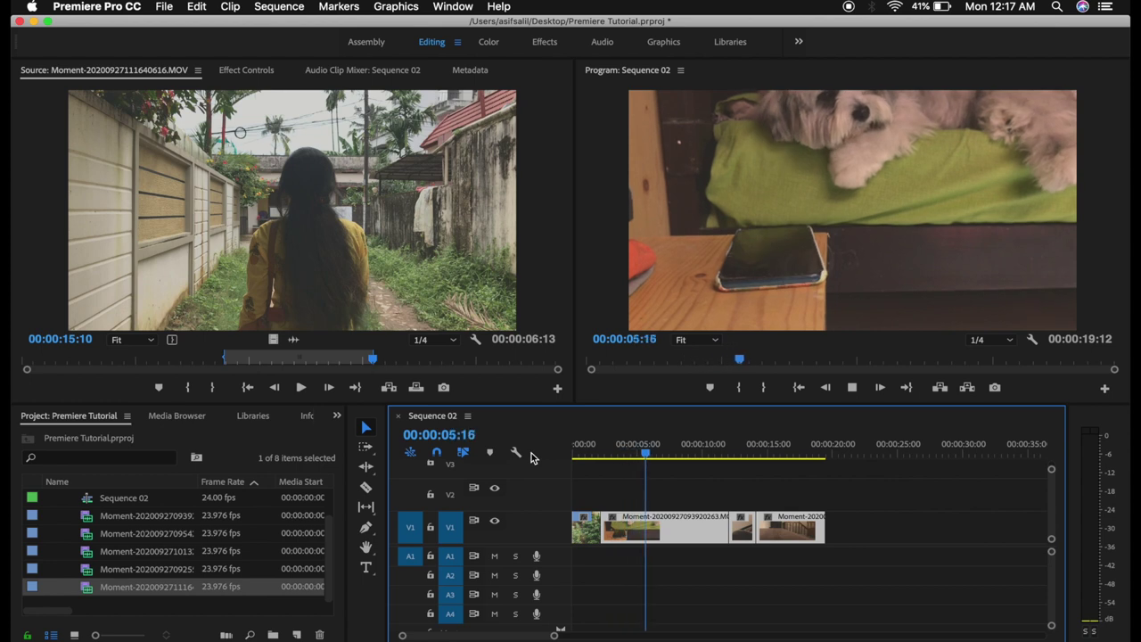
key(space)
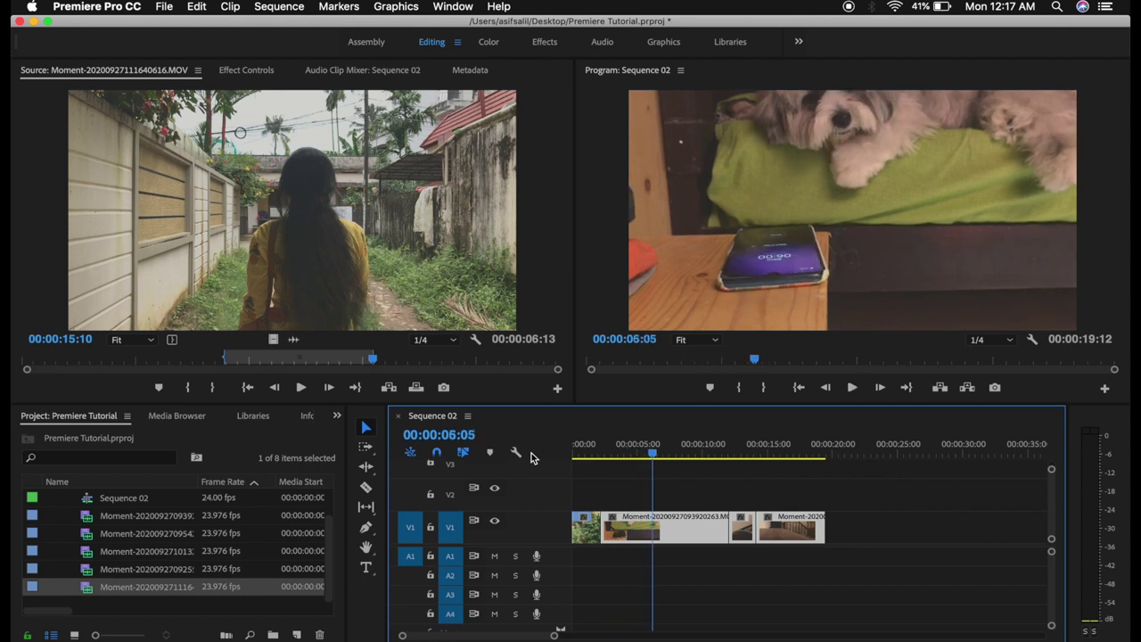
drag(653, 458, 607, 453)
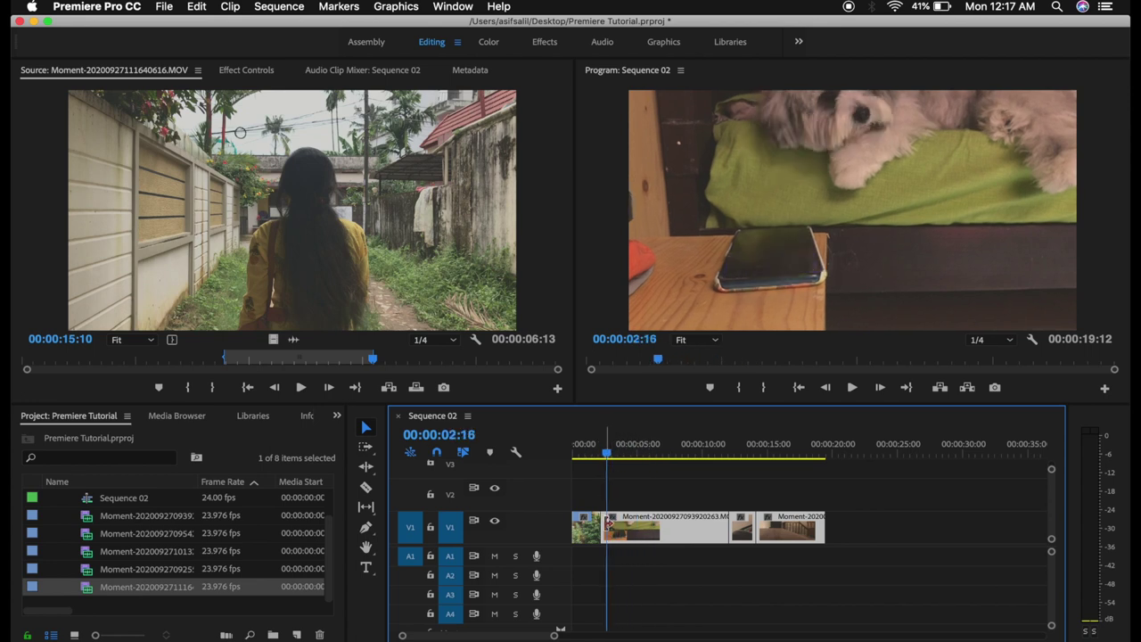
drag(605, 526, 600, 526)
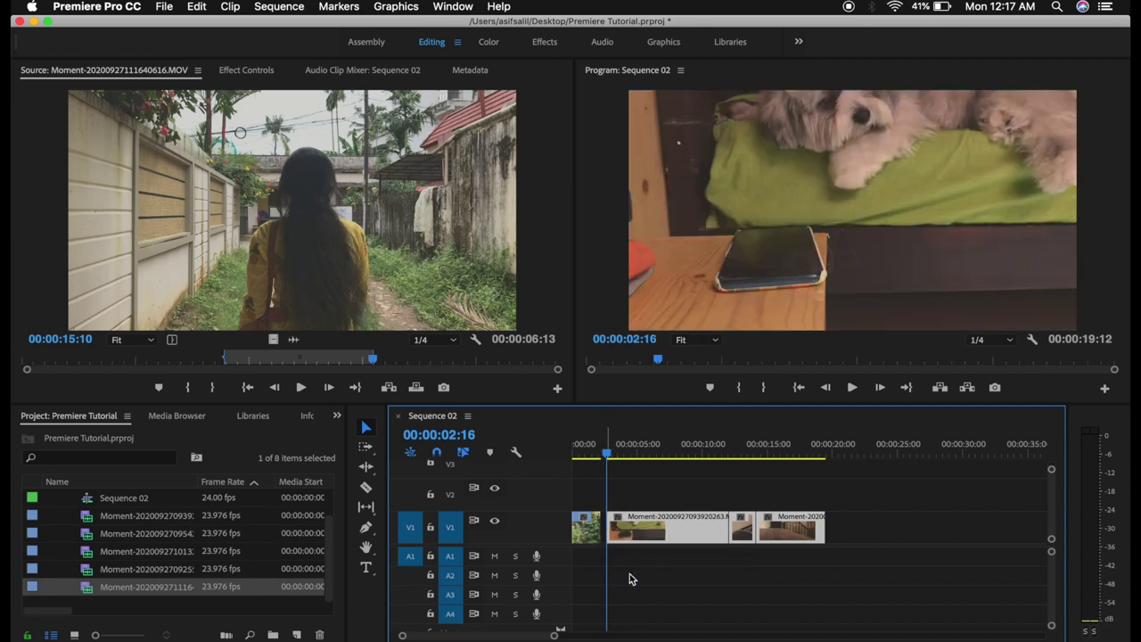
Step: Step frame by frame through the dog clip to find the cut point around 09:19
click(664, 455)
click(690, 455)
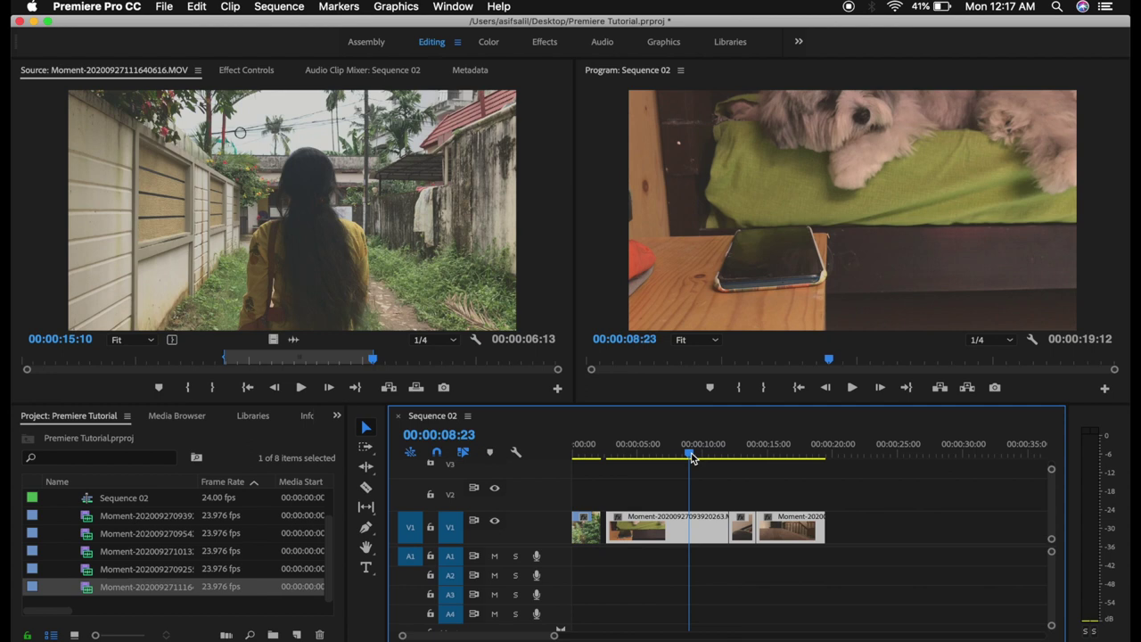
drag(692, 458, 704, 459)
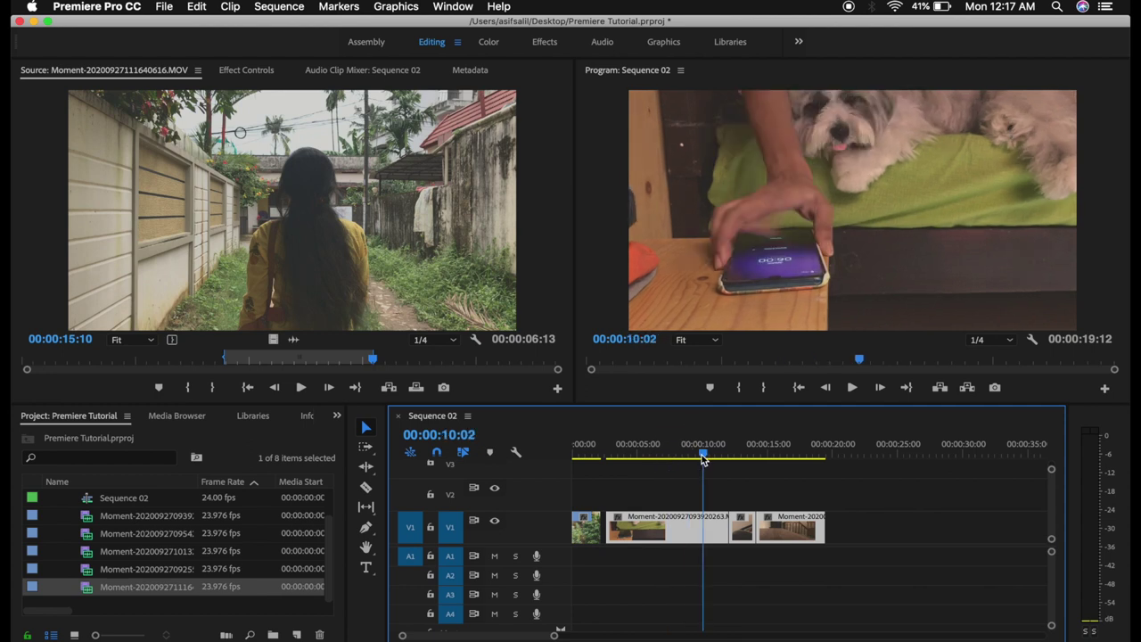
key(Right)
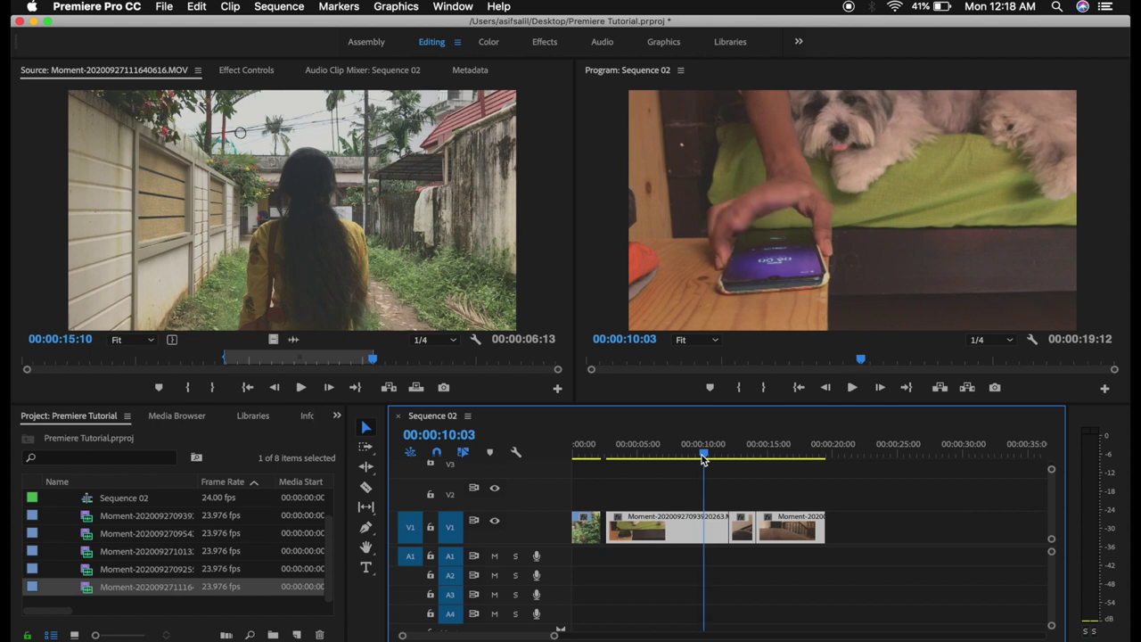
key(Right)
key(Right)
key(Right)
key(Right)
key(Right)
key(Right)
key(Right)
key(Right)
key(Right)
key(Right)
key(Right)
key(Right)
key(Right)
key(Right)
key(Left)
key(Left)
key(Right)
key(Right)
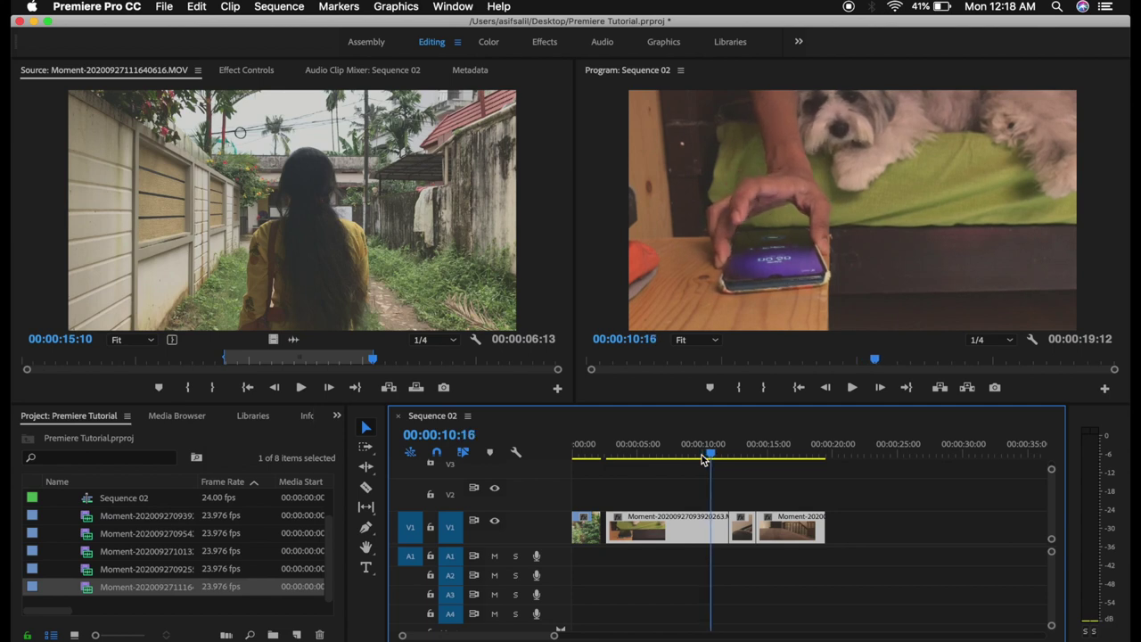
key(Left)
key(Left)
key(Left)
key(Left)
key(Left)
key(Left)
key(Left)
key(Left)
key(Left)
key(Left)
key(Left)
key(Left)
key(Left)
key(Left)
key(Left)
key(Right)
key(Right)
key(Right)
key(Left)
key(Left)
key(Right)
key(Right)
key(Right)
key(Right)
key(Right)
key(Right)
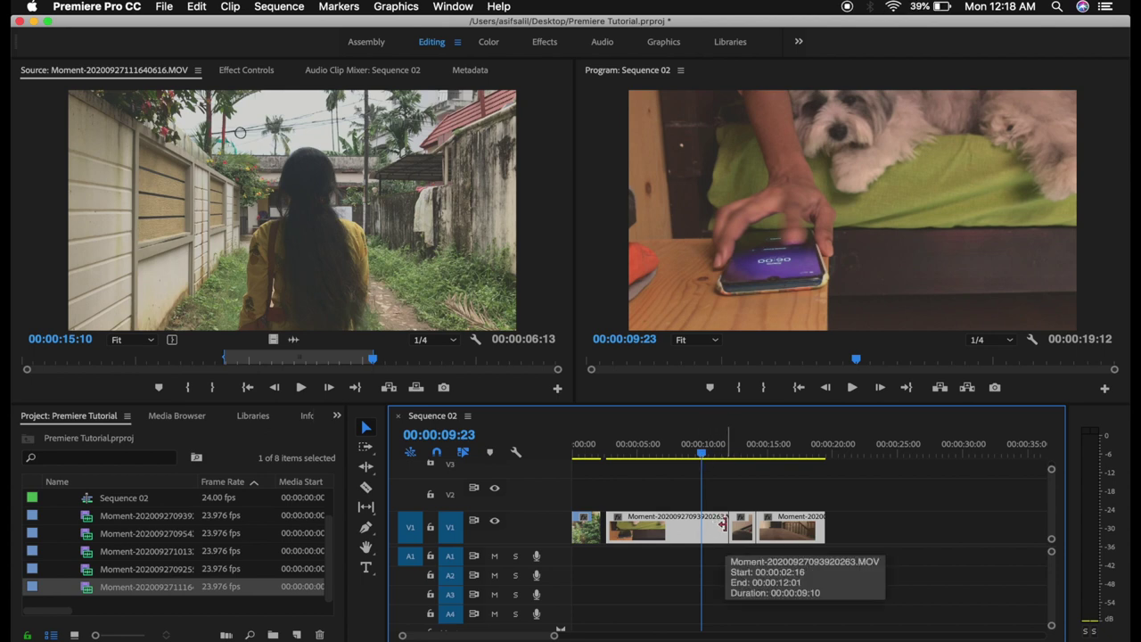
Step: Trim the dog clip's end back to the playhead and pull the toaster clip left to close the gap
drag(722, 526, 718, 525)
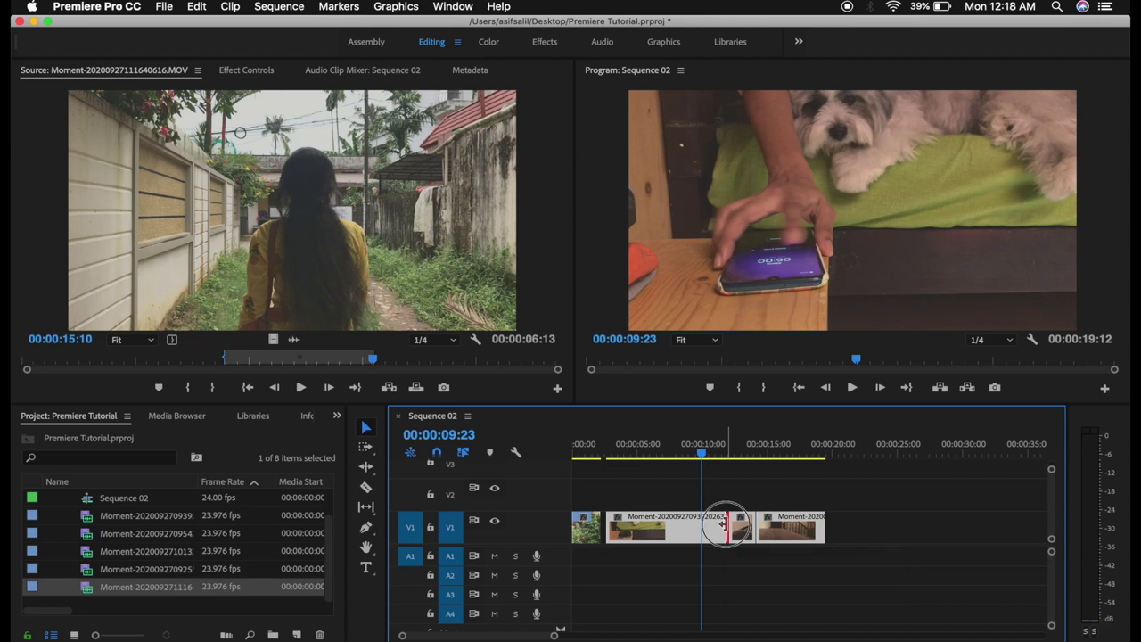
drag(718, 525, 668, 534)
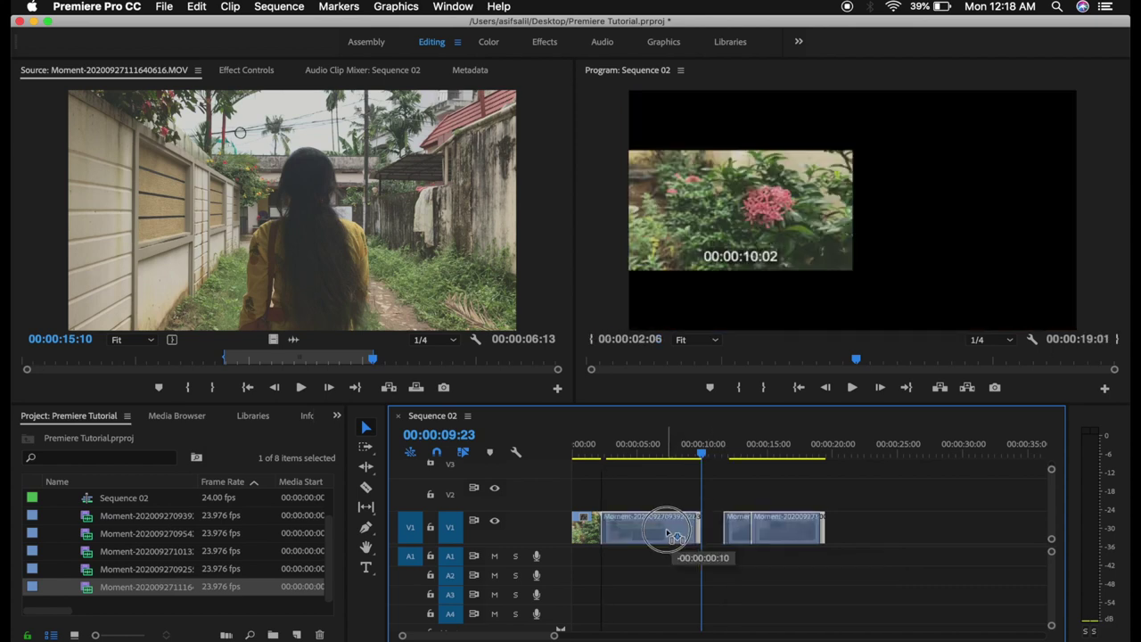
click(825, 489)
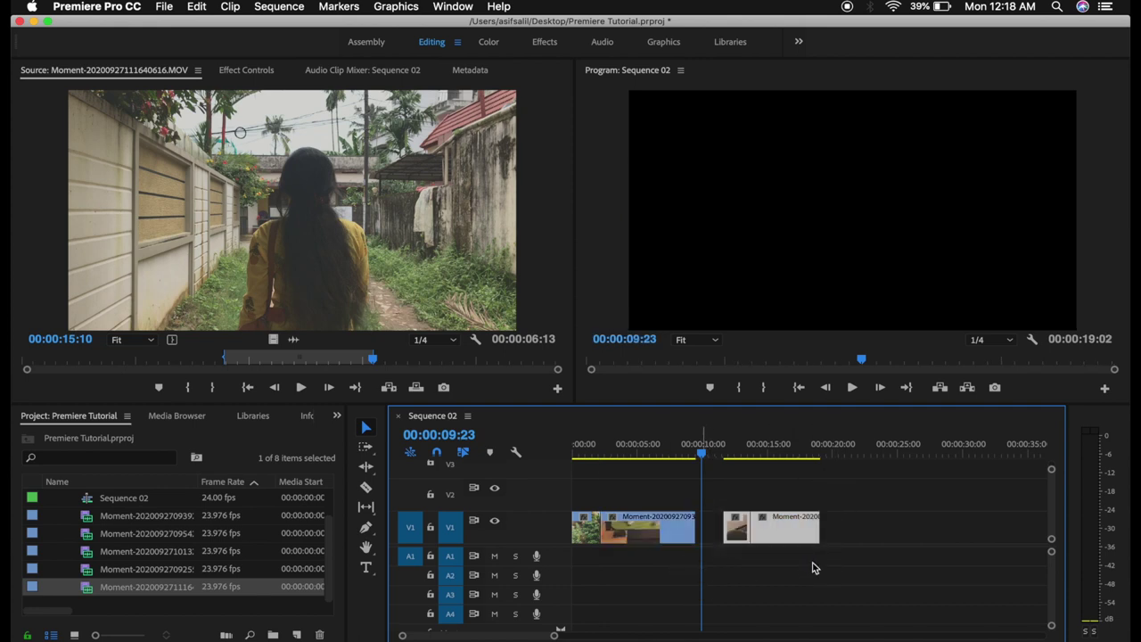
click(864, 497)
drag(791, 530, 764, 533)
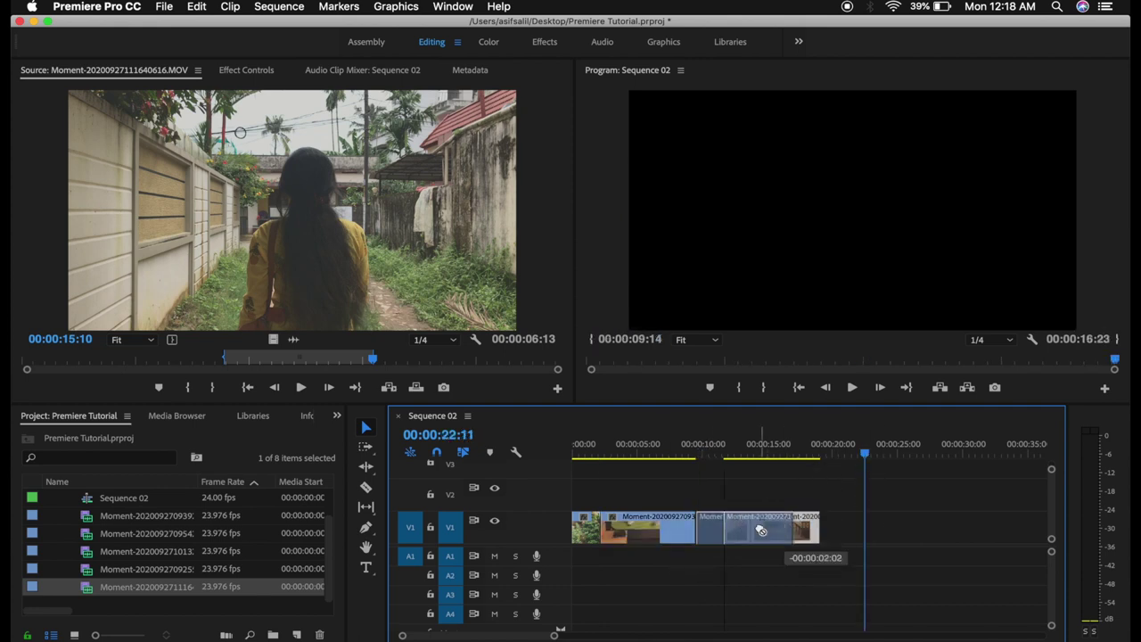
drag(575, 446, 731, 450)
Step: Ripple-trim the toaster clip at the playhead with Q and play back the edit
click(709, 457)
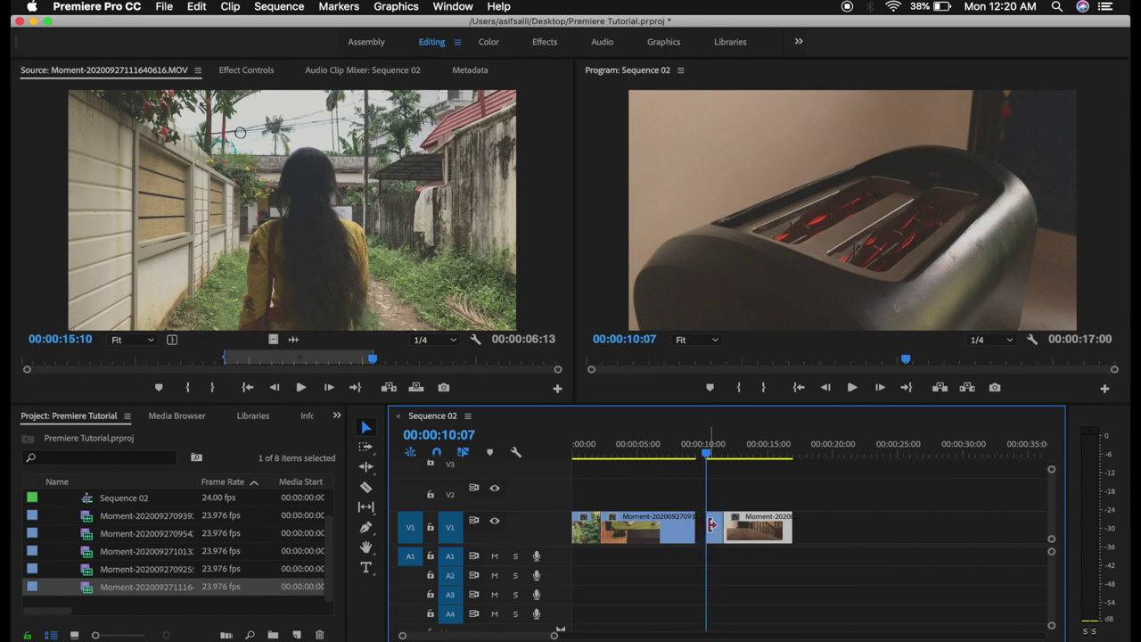
key(q)
click(686, 456)
key(space)
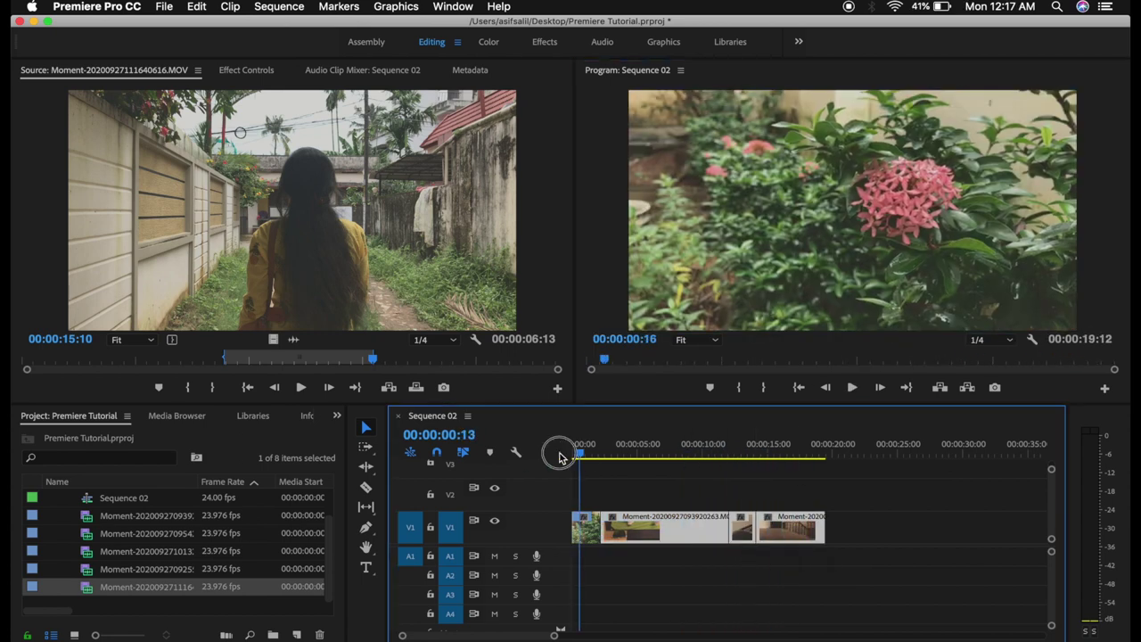
Step: Return the playhead to 00:00:00:00 to play the gap-free sequence from the start
click(560, 457)
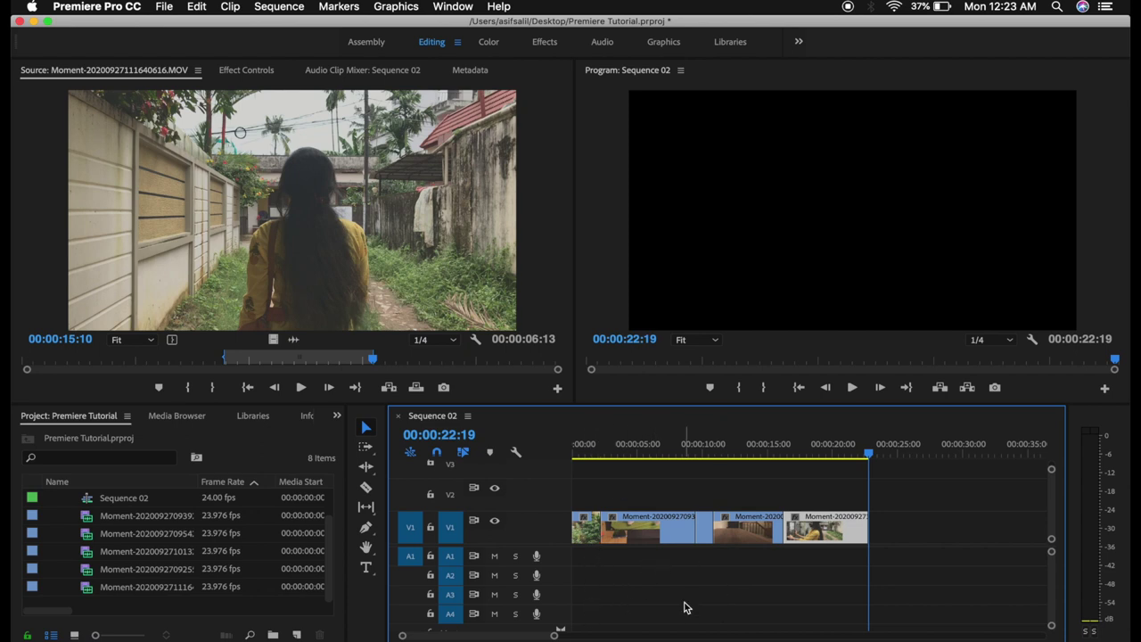
drag(580, 451, 553, 450)
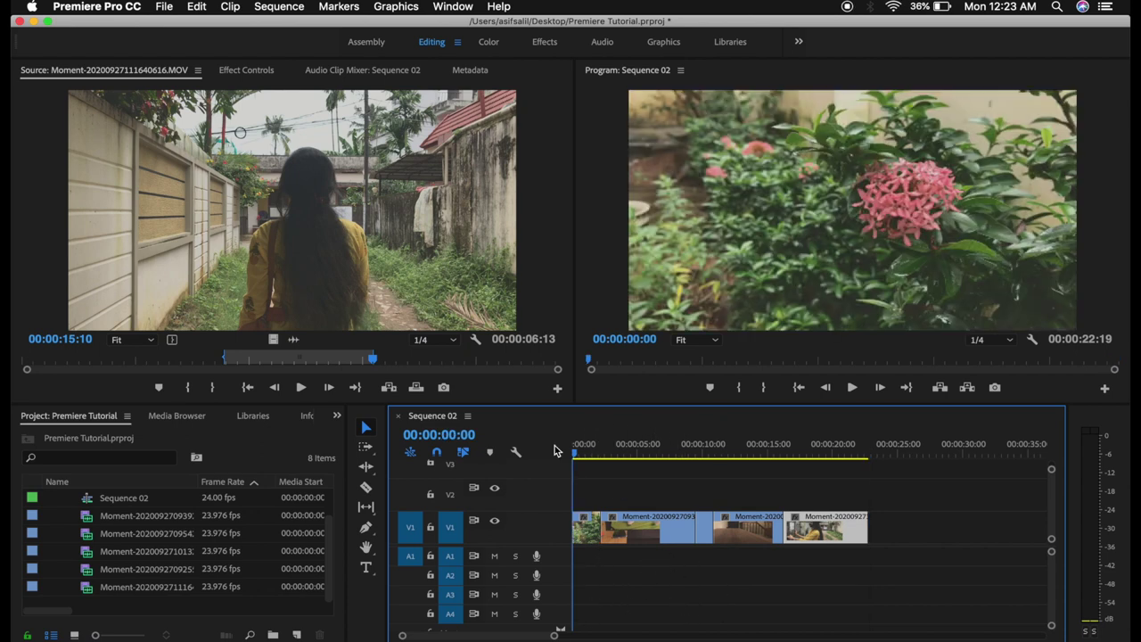